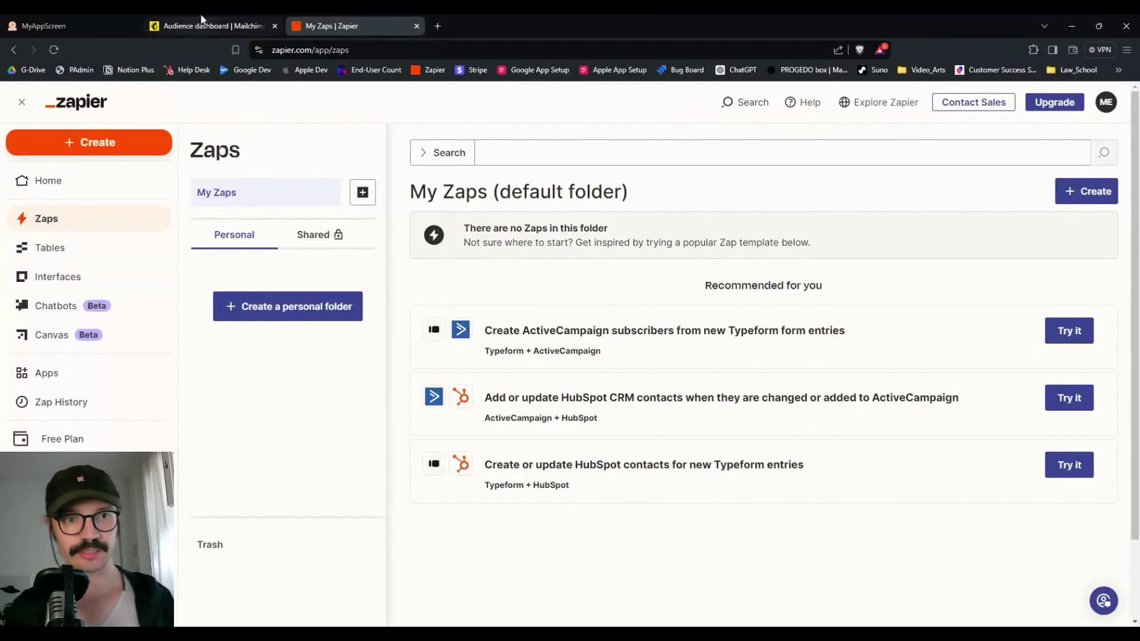
Preview the Passion.io Discover screen, then open the welcome screen's First impressions settings.
{"action": "left_click", "coordinate": [26, 30]}
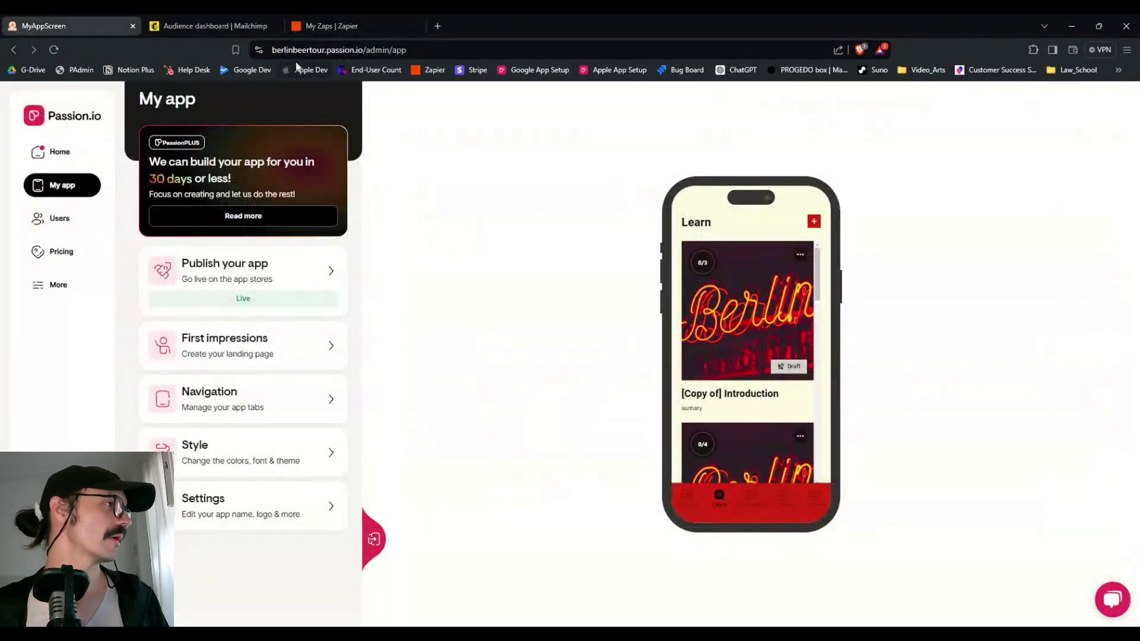
{"action": "left_click", "coordinate": [681, 494]}
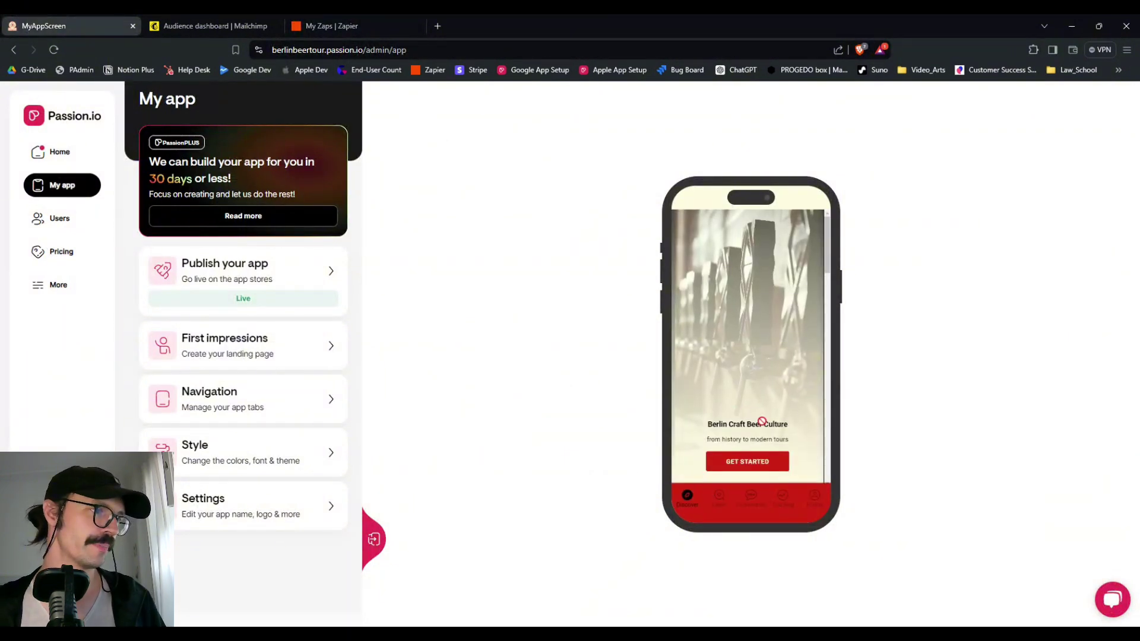
{"action": "left_click", "coordinate": [165, 22]}
{"action": "left_click", "coordinate": [331, 25]}
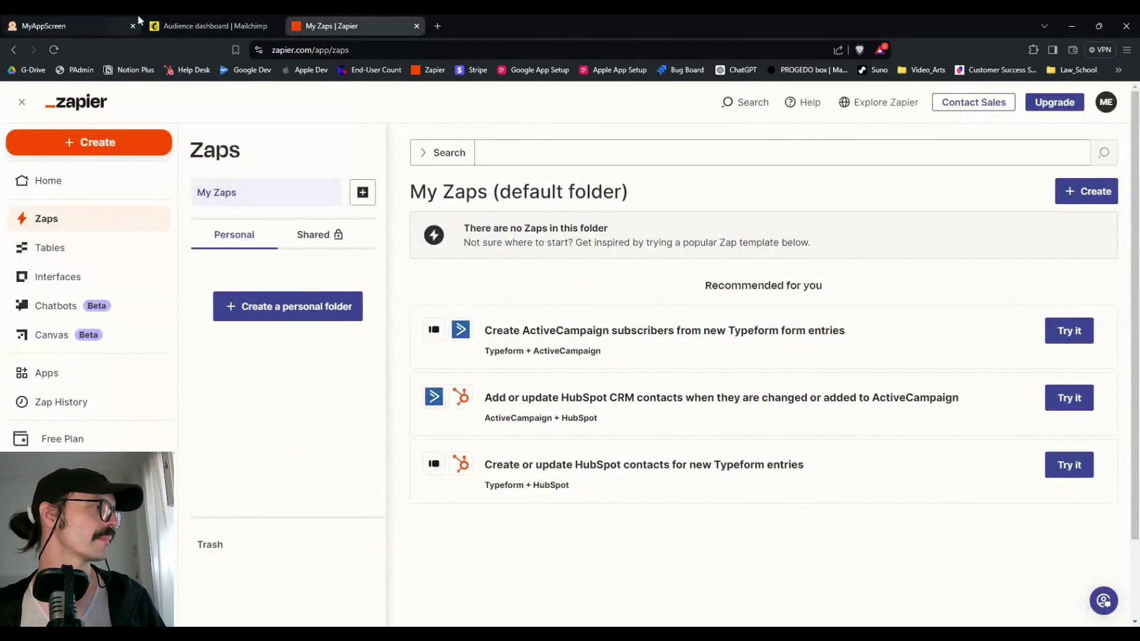
{"action": "left_click", "coordinate": [139, 24]}
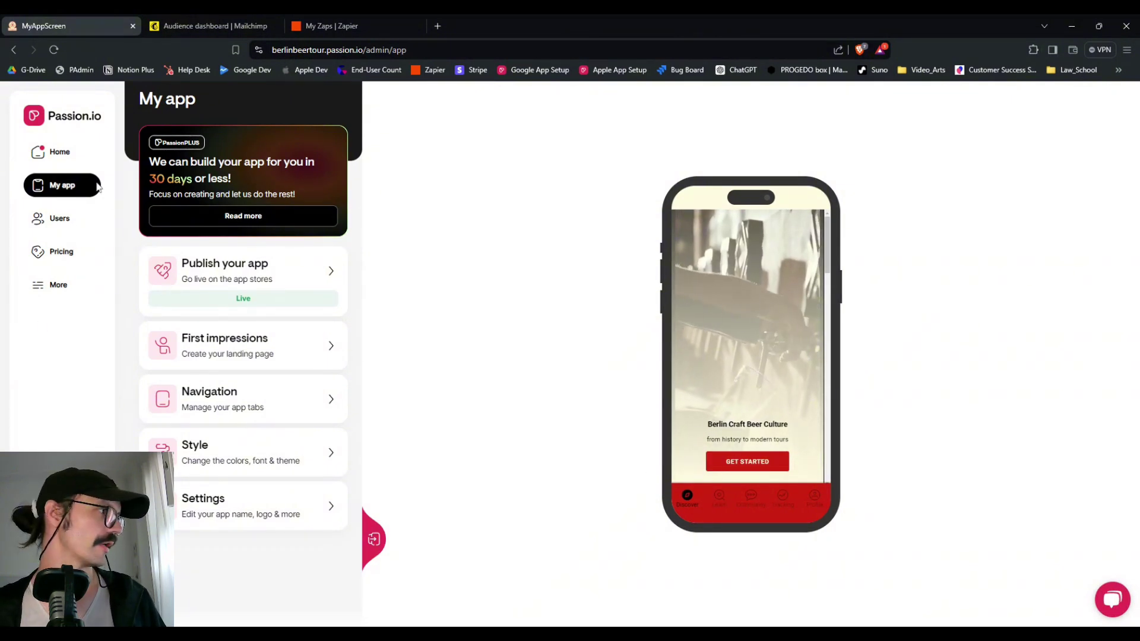
{"action": "left_click", "coordinate": [325, 347]}
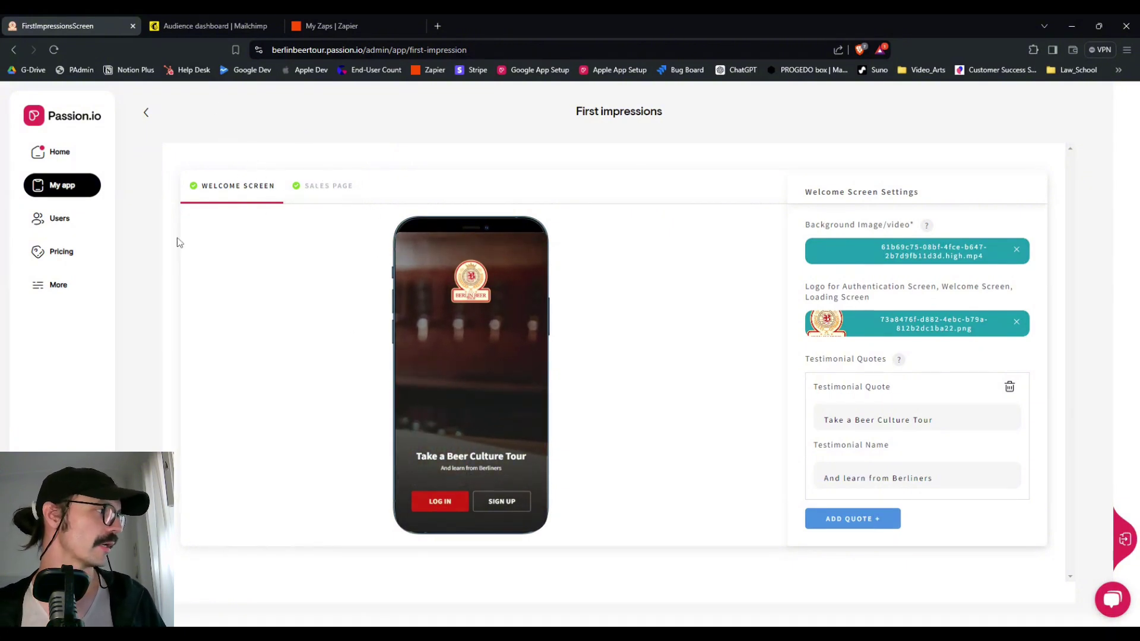
Go back to My app, open Settings and scroll to the Other section of App Settings.
{"action": "left_click", "coordinate": [147, 112]}
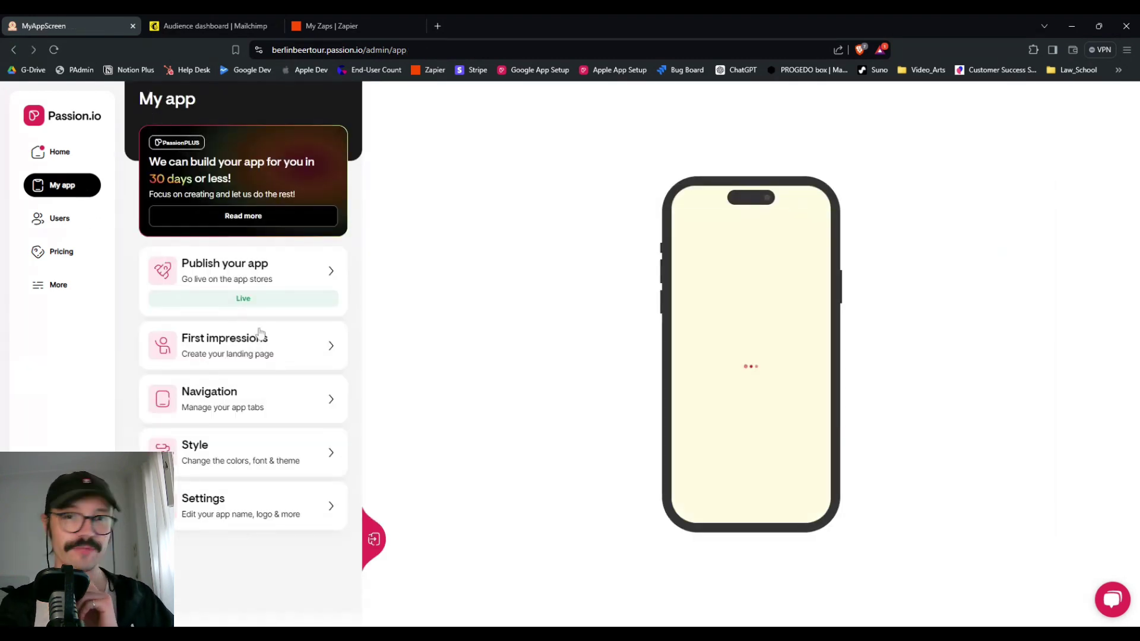
{"action": "left_click", "coordinate": [293, 507]}
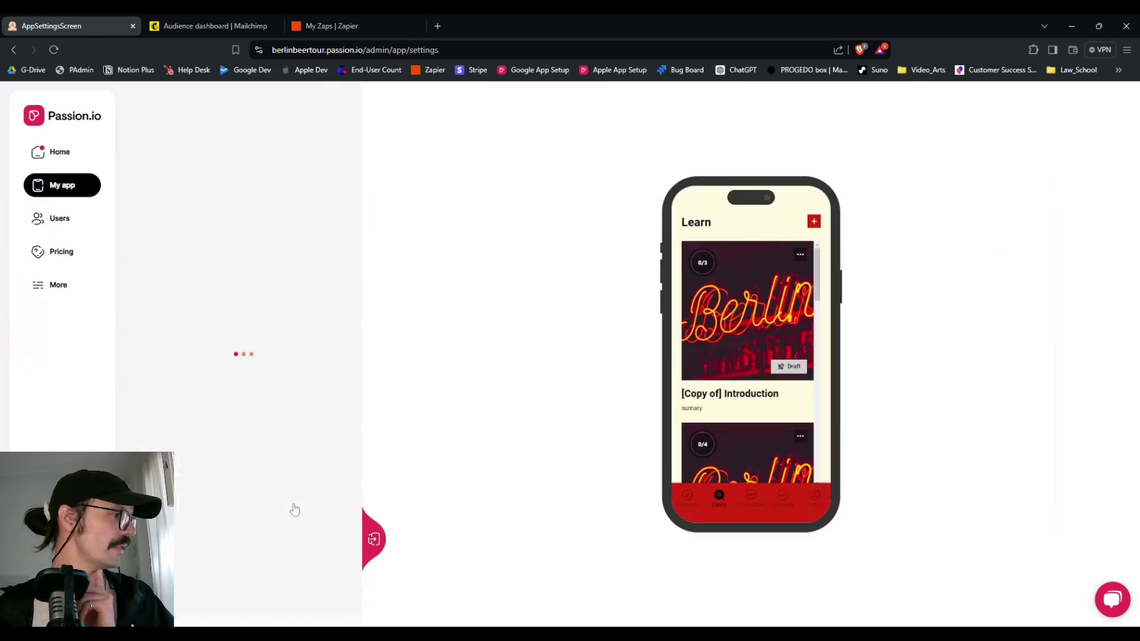
{"action": "scroll", "coordinate": [273, 339], "scroll_direction": "down", "scroll_amount": 4}
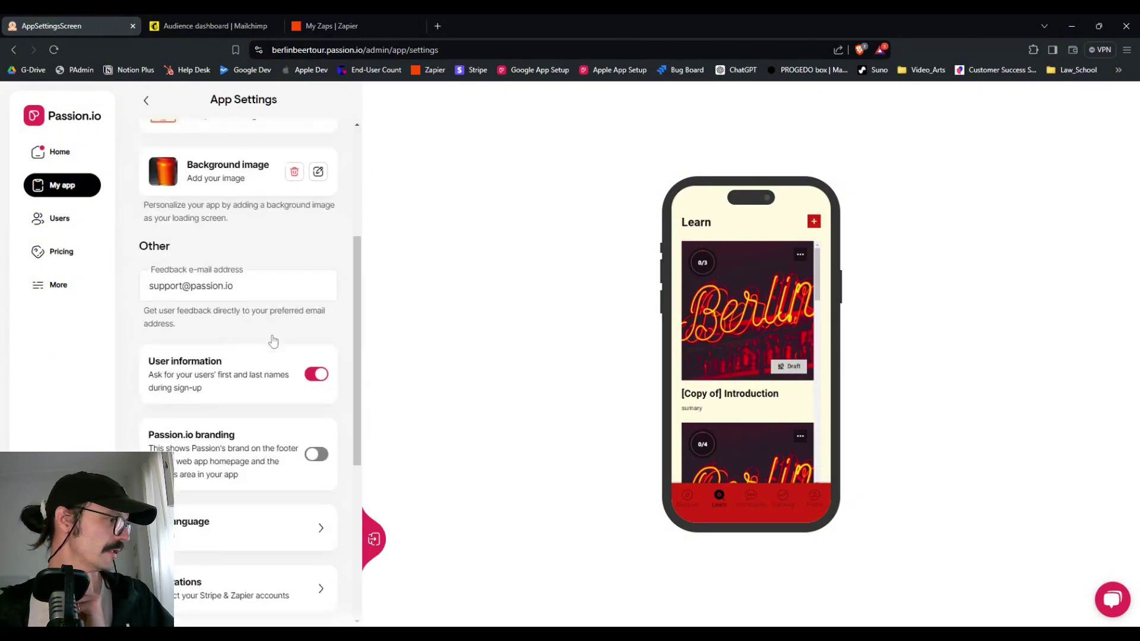
{"action": "scroll", "coordinate": [285, 265], "scroll_direction": "down", "scroll_amount": 2}
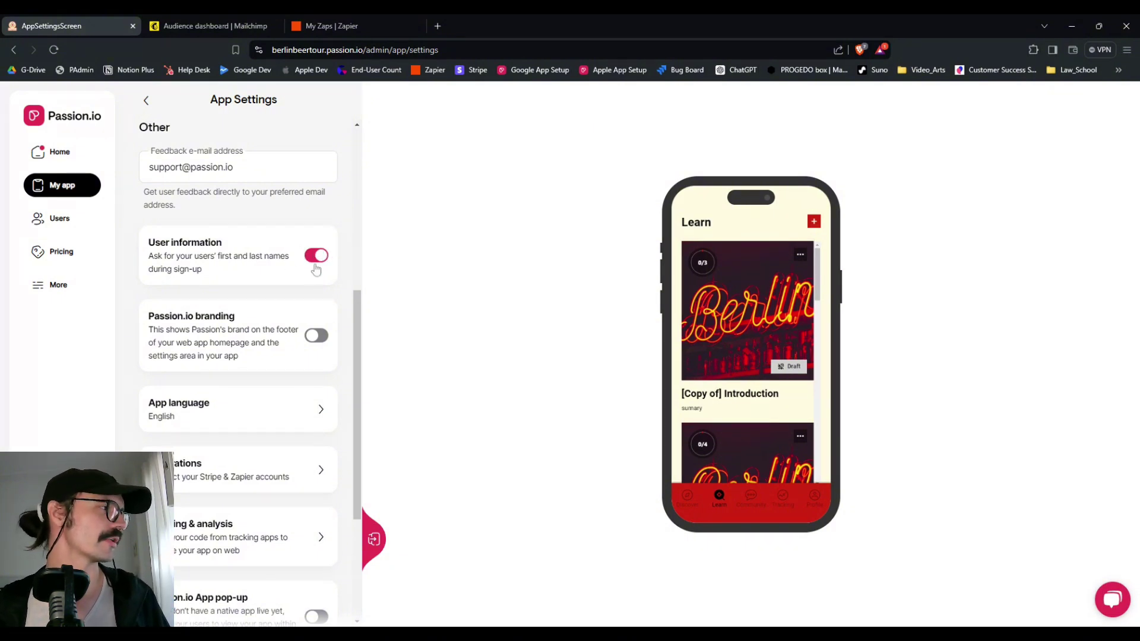
Create a new Zap via Create > Zaps and search trigger apps for 'pass'.
{"action": "left_click", "coordinate": [356, 24]}
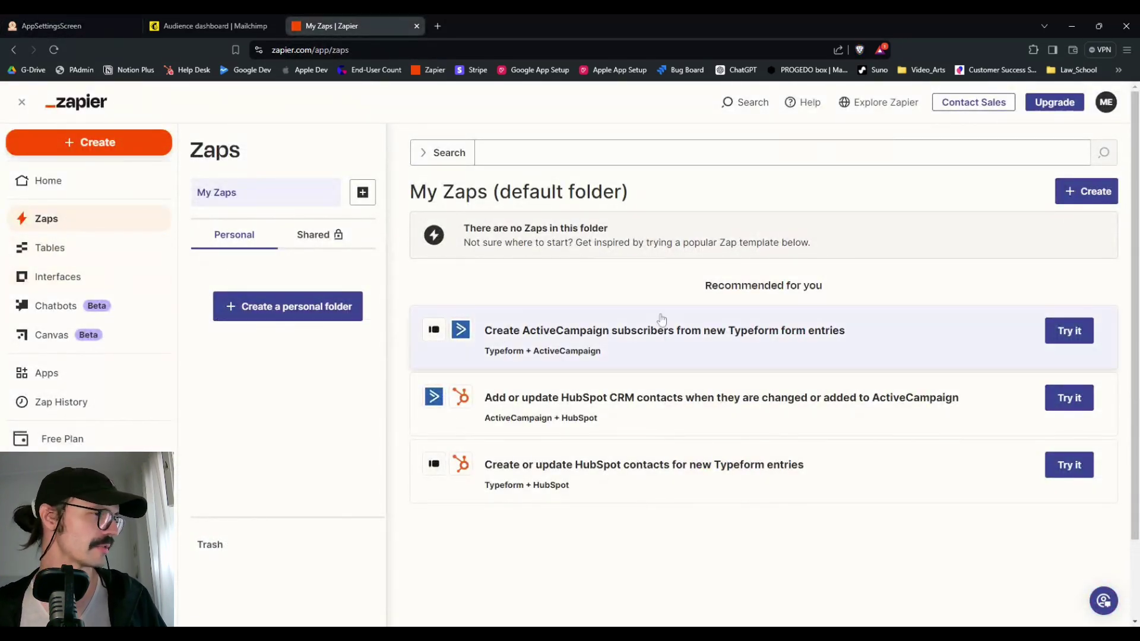
{"action": "left_click", "coordinate": [113, 143]}
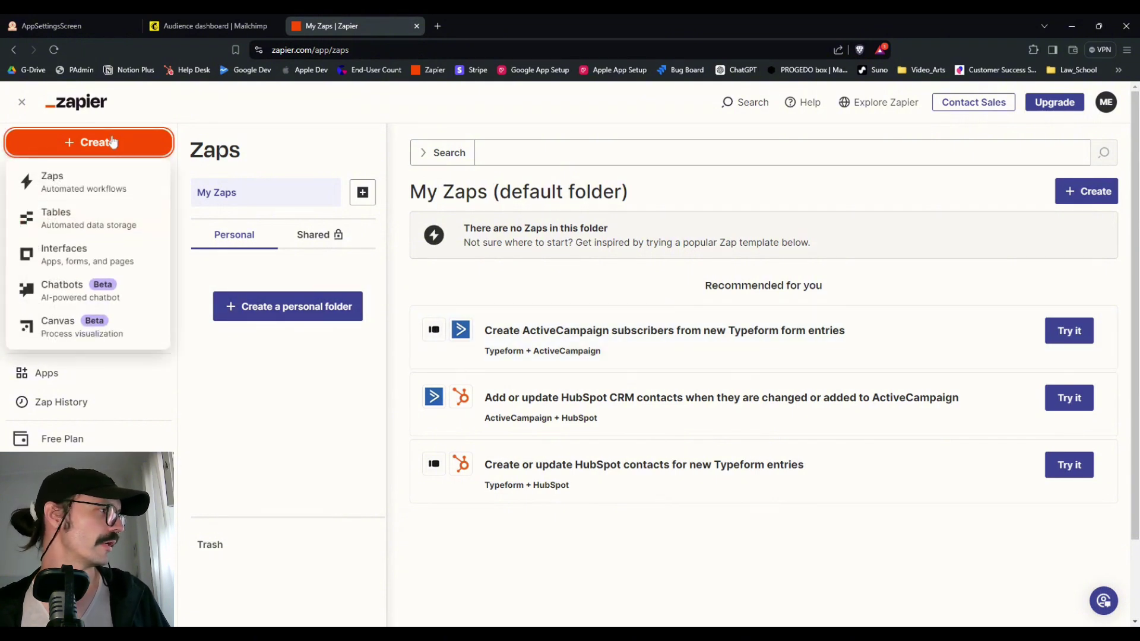
{"action": "left_click", "coordinate": [88, 185]}
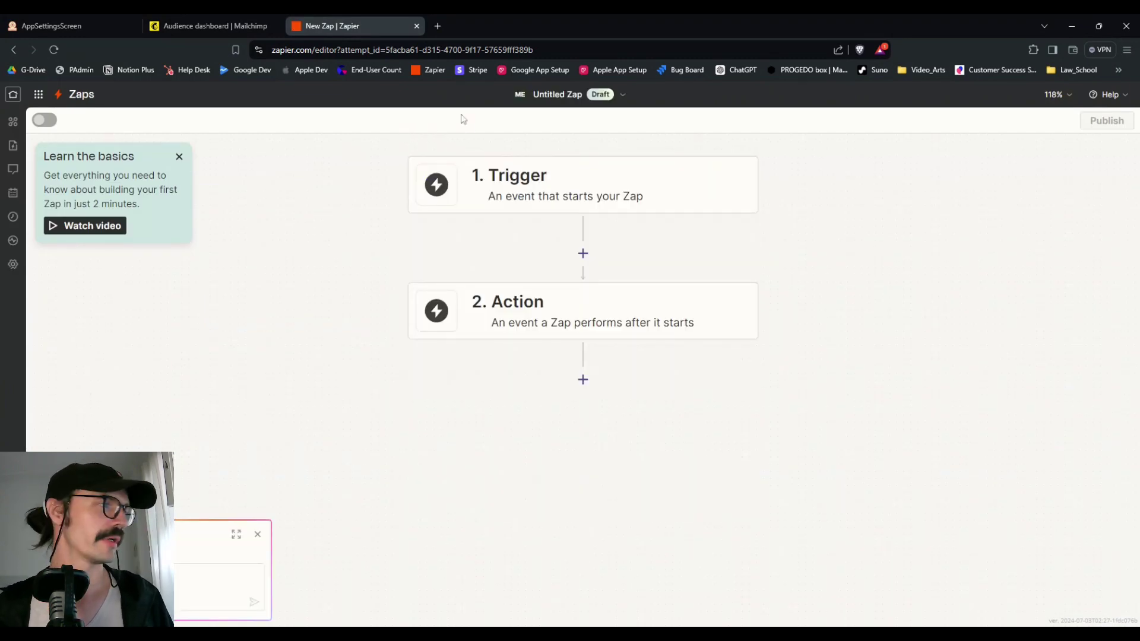
{"action": "left_click", "coordinate": [530, 189]}
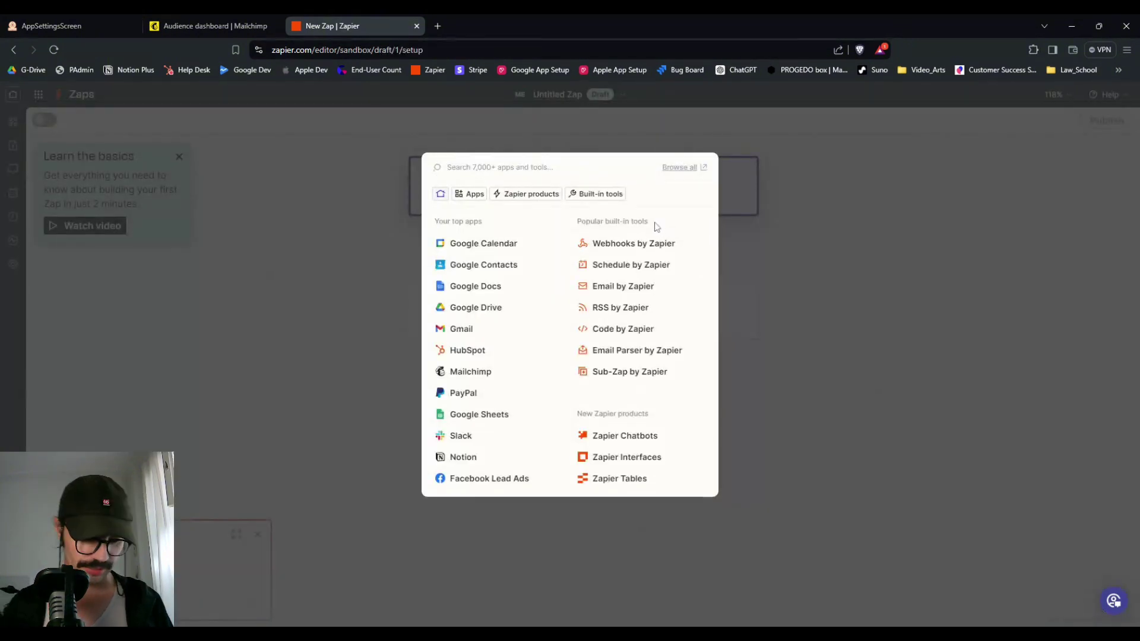
{"action": "type", "text": "pasion"}
{"action": "key", "text": "BackSpace"}
{"action": "key", "text": "BackSpace"}
{"action": "key", "text": "BackSpace"}
Set the trigger to Passion.io Account Created and test it with a sample account record.
{"action": "type", "text": "s"}
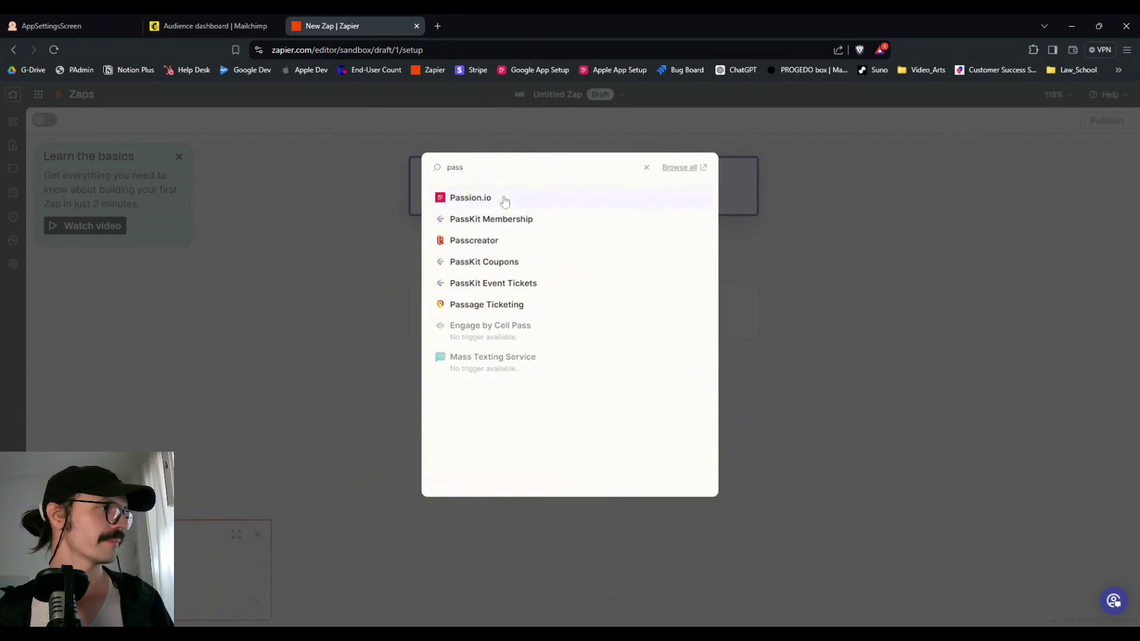
{"action": "left_click", "coordinate": [505, 200]}
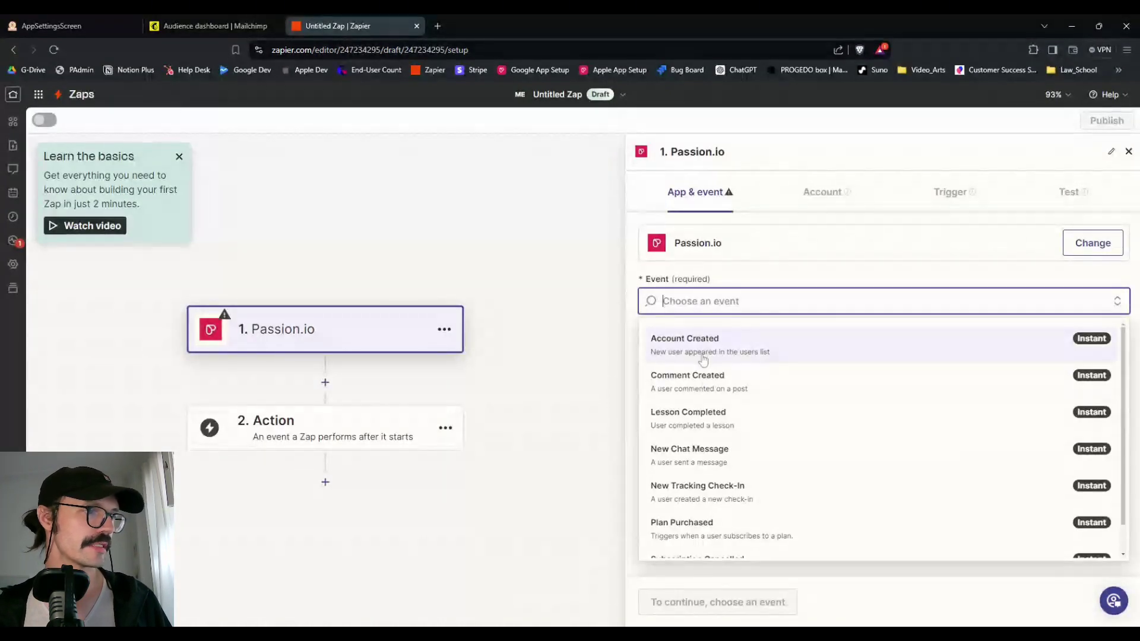
{"action": "left_click", "coordinate": [718, 358]}
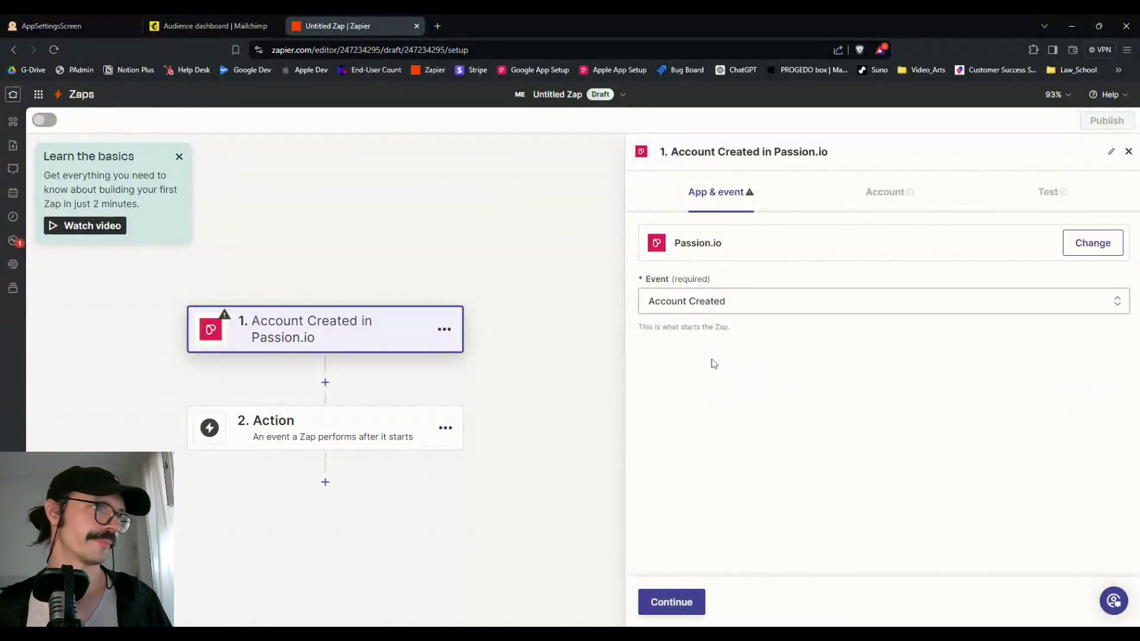
{"action": "left_click", "coordinate": [703, 604]}
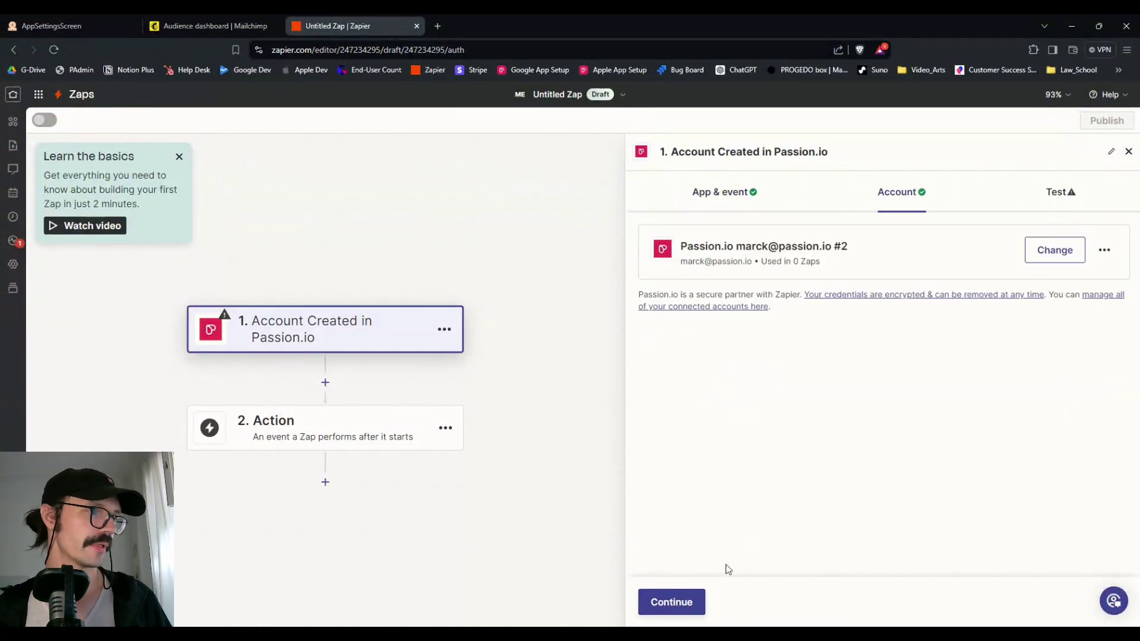
{"action": "left_click", "coordinate": [695, 604]}
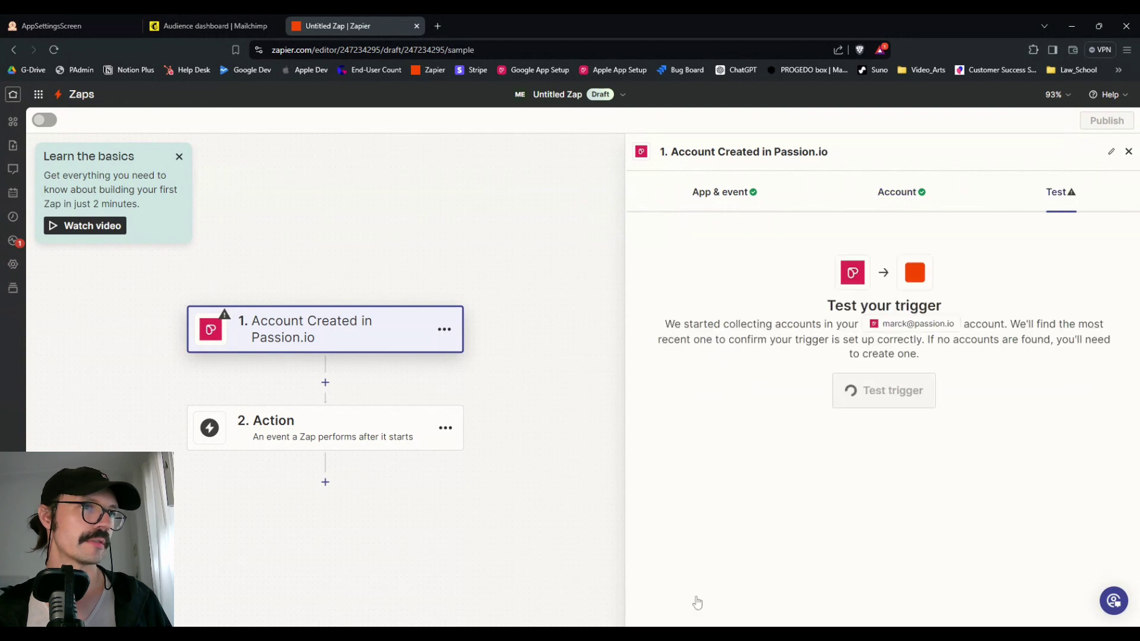
{"action": "left_click", "coordinate": [881, 393]}
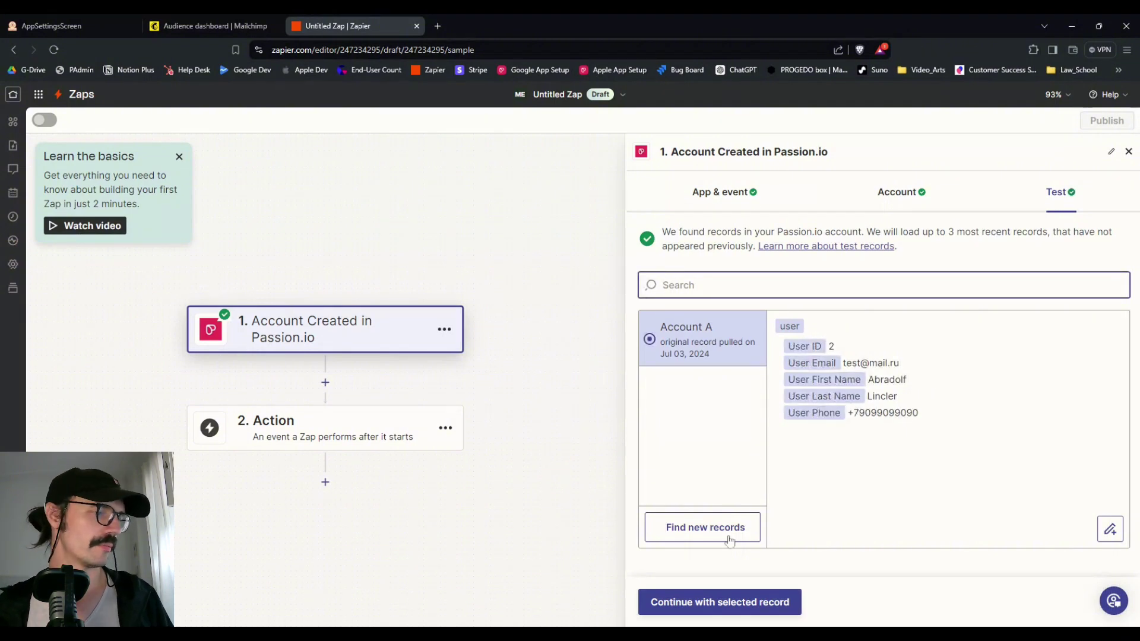
{"action": "left_click", "coordinate": [732, 604]}
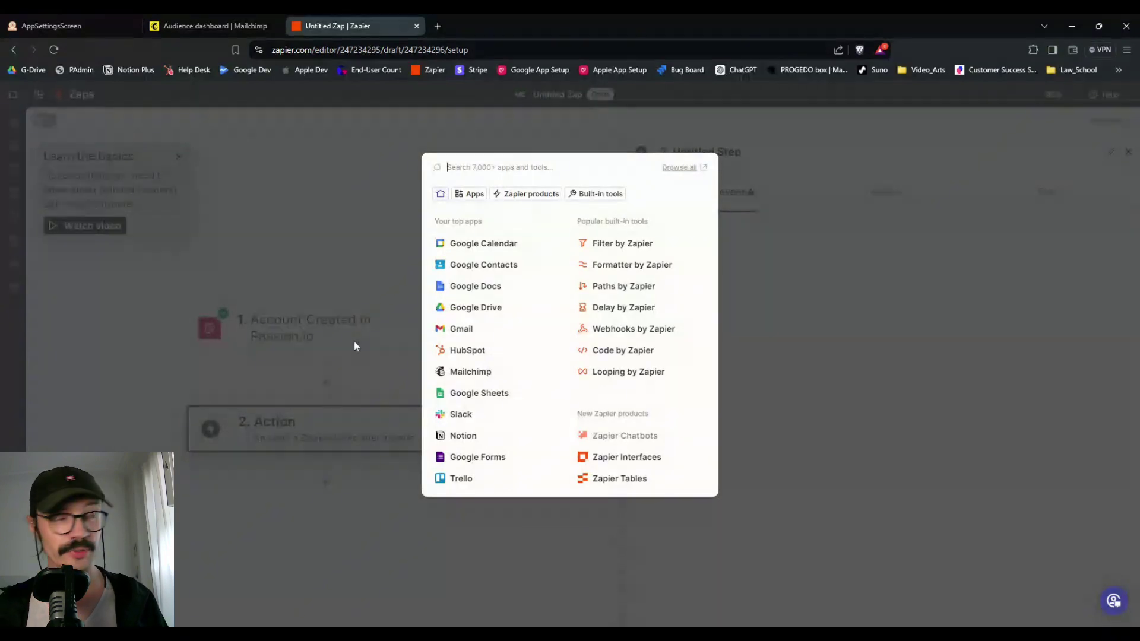
Choose Mailchimp with the Add/Update Subscriber event and confirm the connected Mailchimp account.
{"action": "left_click", "coordinate": [483, 376]}
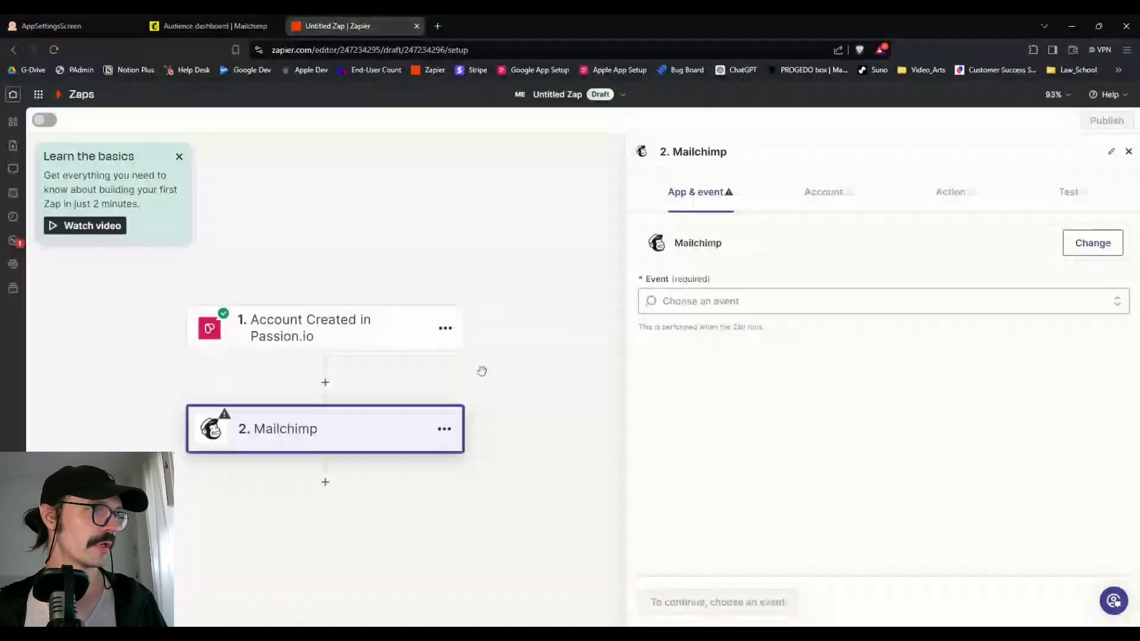
{"action": "left_click", "coordinate": [741, 301]}
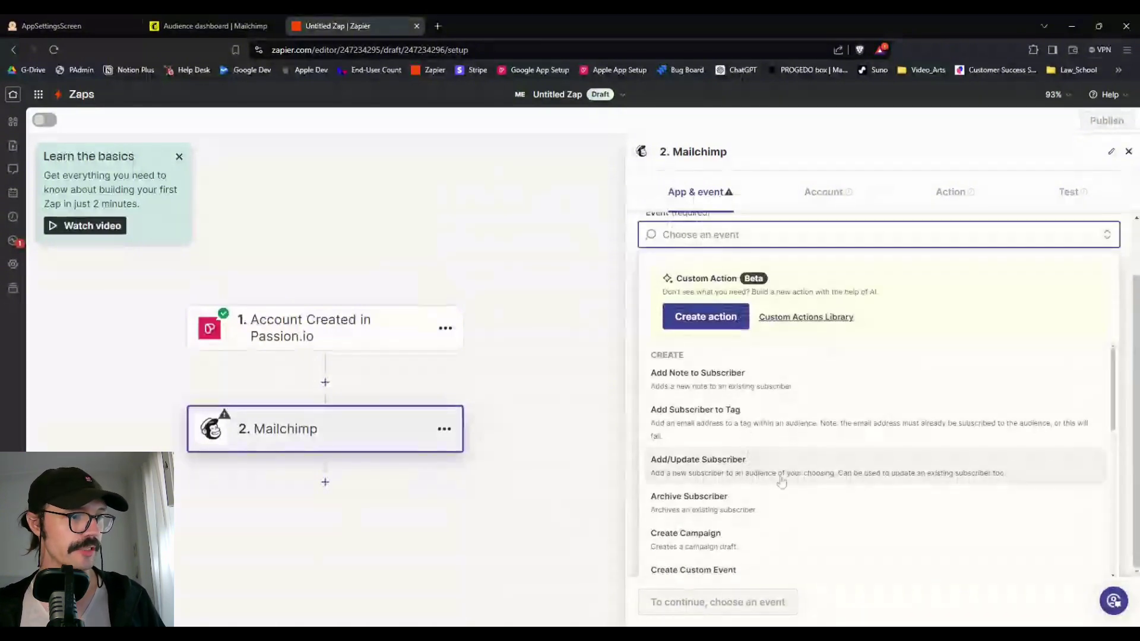
{"action": "scroll", "coordinate": [764, 455], "scroll_direction": "down", "scroll_amount": 2}
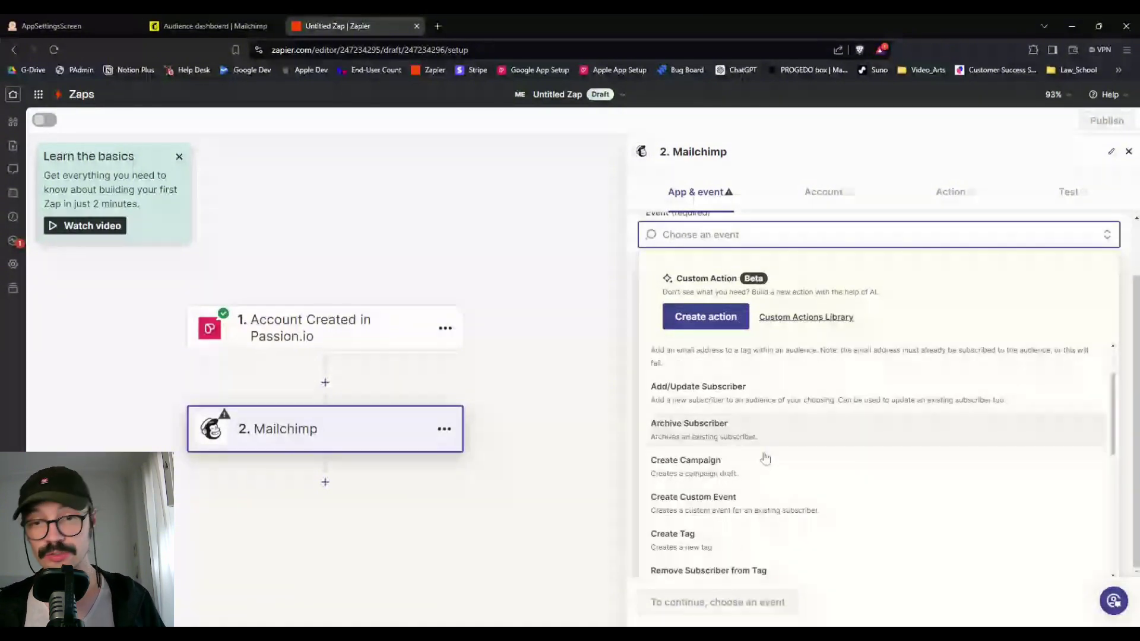
{"action": "scroll", "coordinate": [765, 458], "scroll_direction": "down", "scroll_amount": 4}
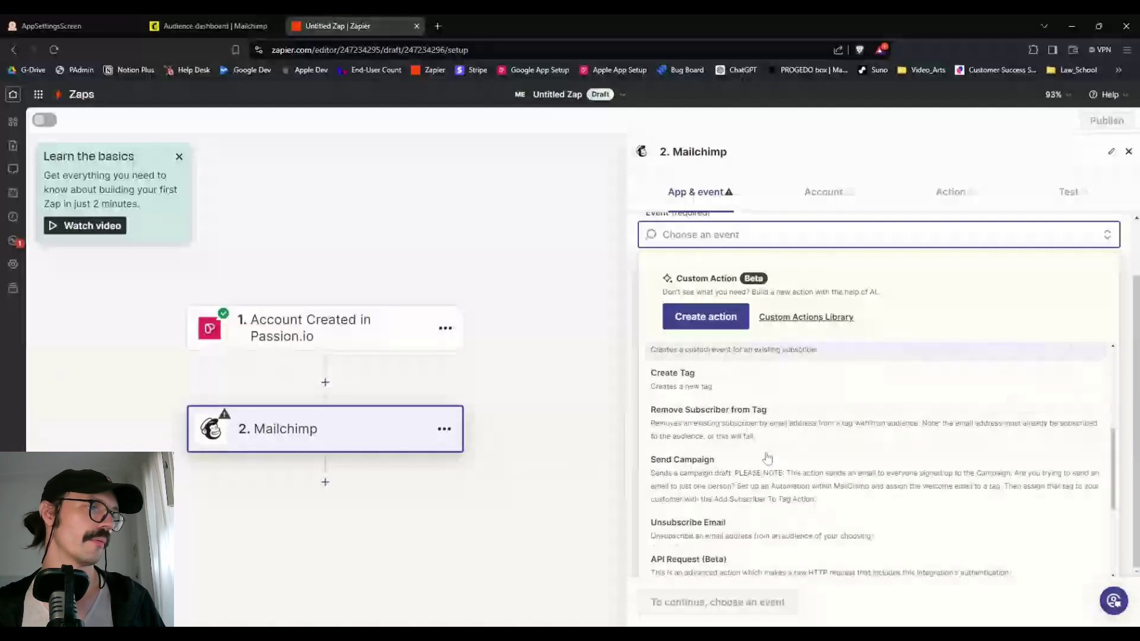
{"action": "scroll", "coordinate": [767, 458], "scroll_direction": "up", "scroll_amount": 3}
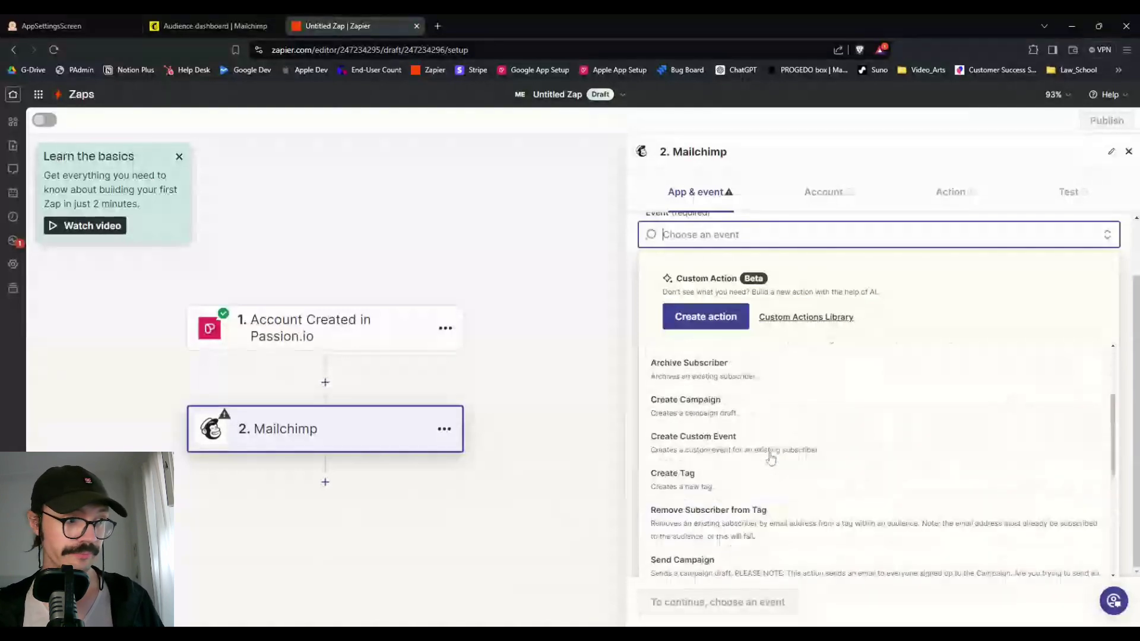
{"action": "scroll", "coordinate": [771, 458], "scroll_direction": "up", "scroll_amount": 4}
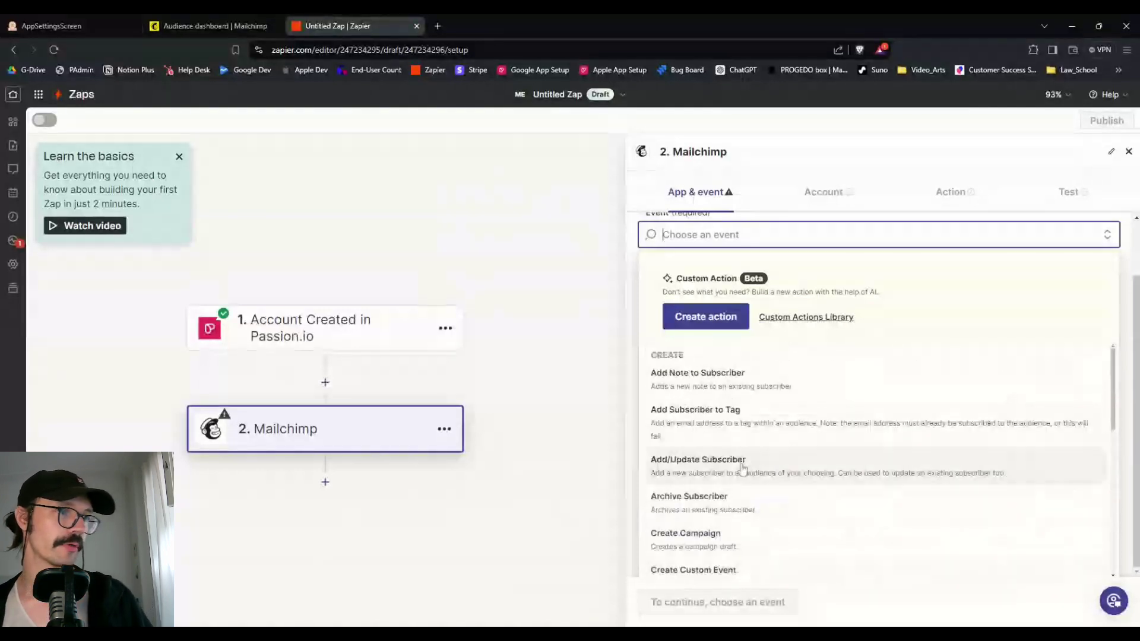
{"action": "left_click", "coordinate": [742, 469]}
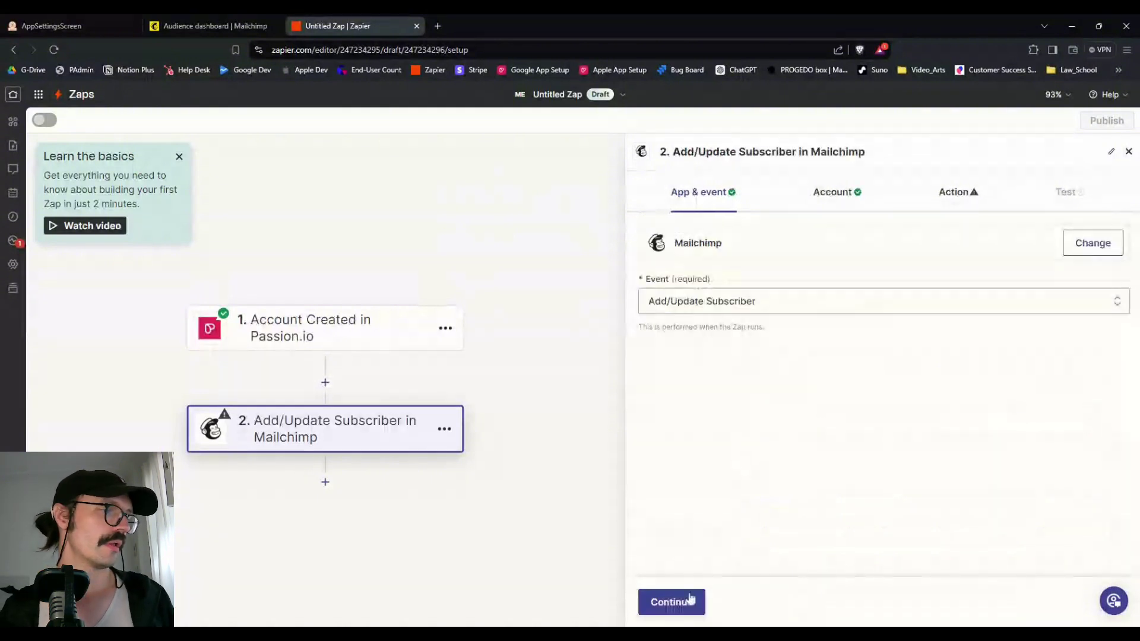
{"action": "left_click", "coordinate": [689, 608]}
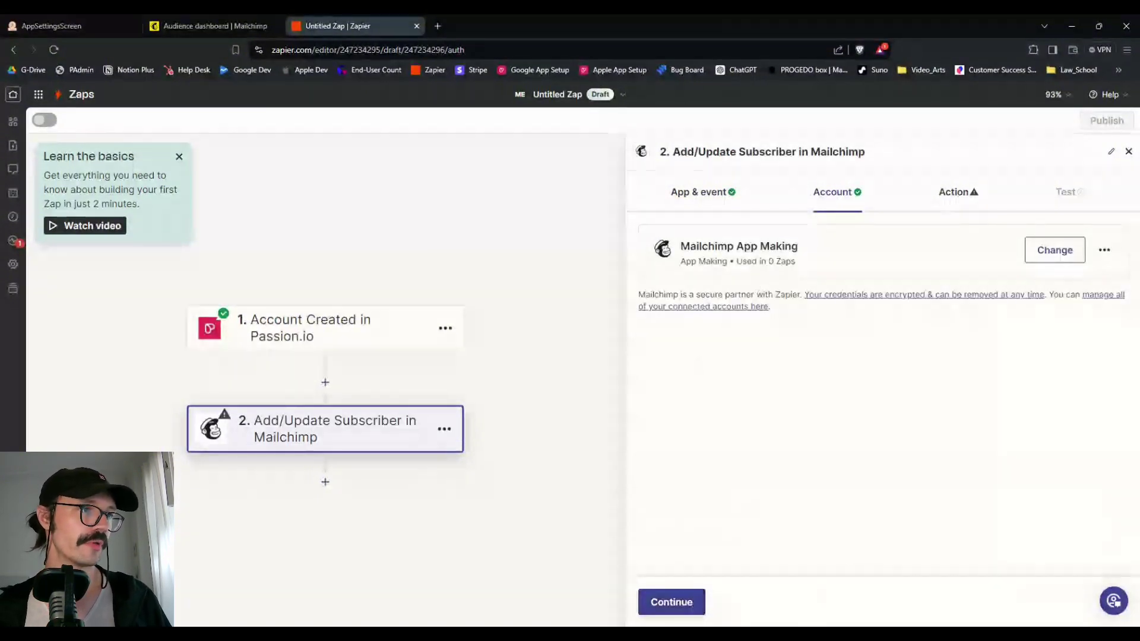
{"action": "left_click", "coordinate": [697, 604]}
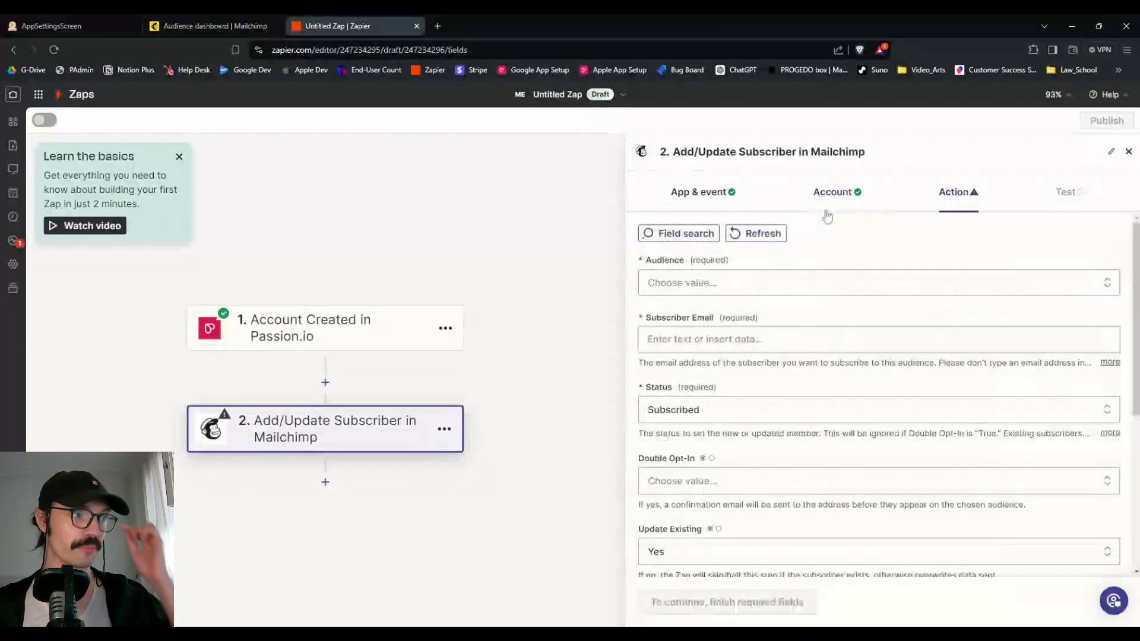
Leave the Mailchimp step's Audience field unset and switch to the Mailchimp audience dashboard.
{"action": "left_click_drag", "start_coordinate": [214, 25], "coordinate": [323, 19]}
{"action": "left_click", "coordinate": [202, 25]}
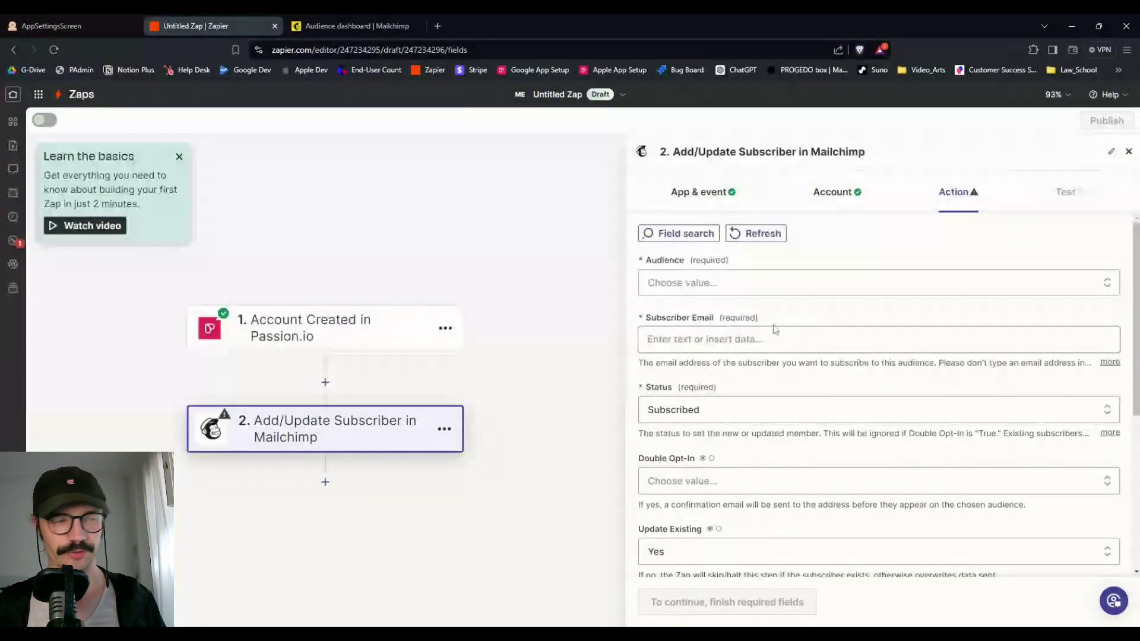
{"action": "left_click", "coordinate": [746, 280]}
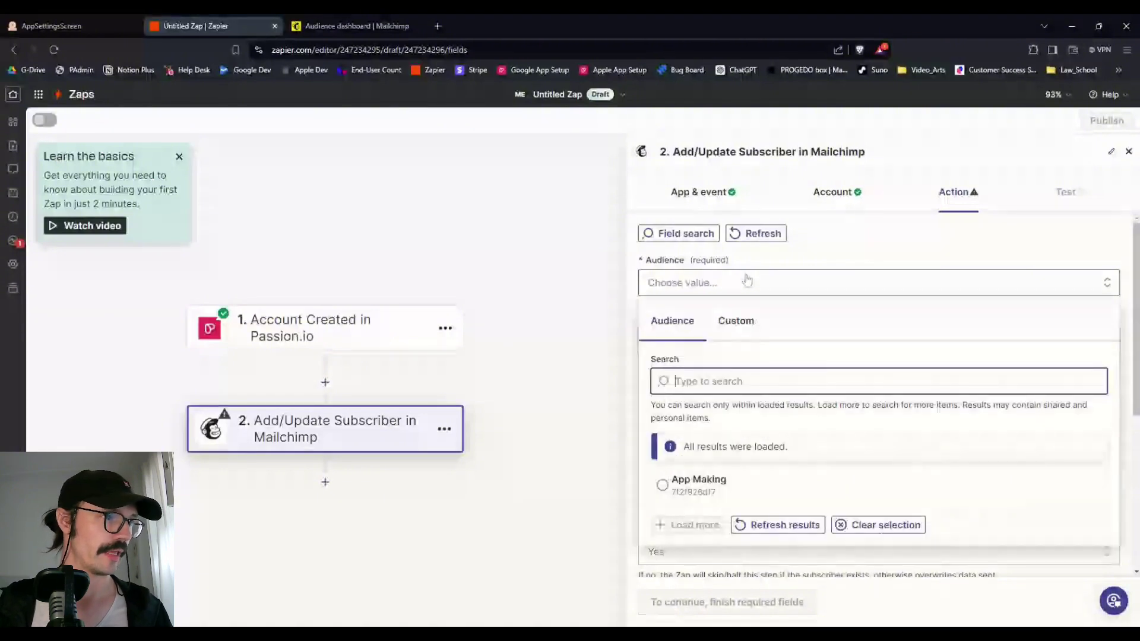
{"action": "left_click", "coordinate": [748, 281]}
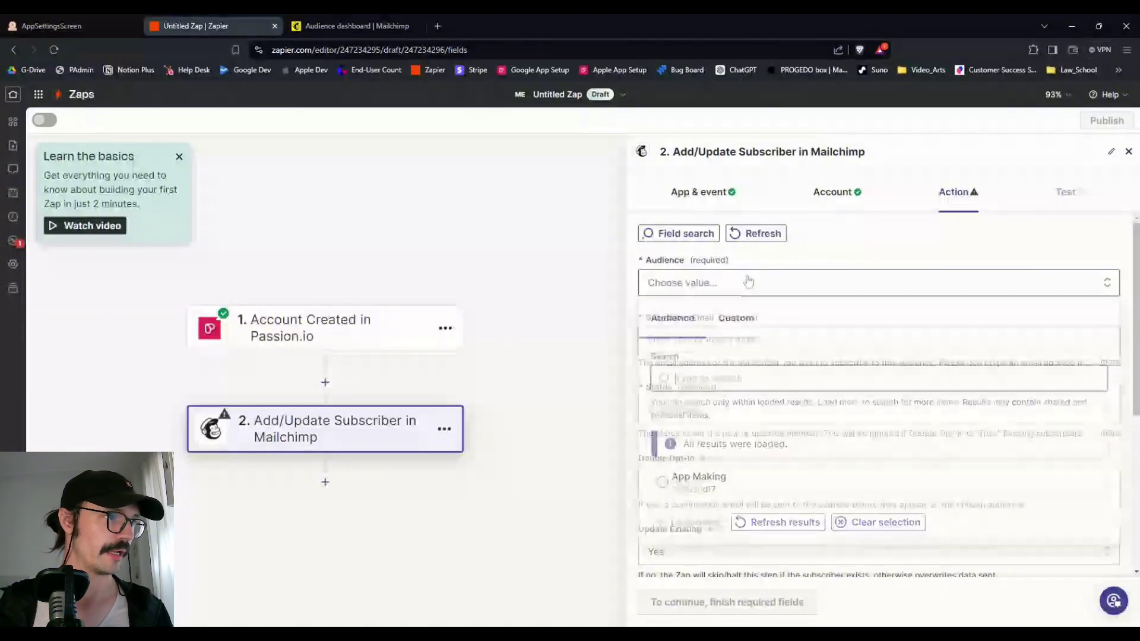
{"action": "left_click", "coordinate": [846, 254]}
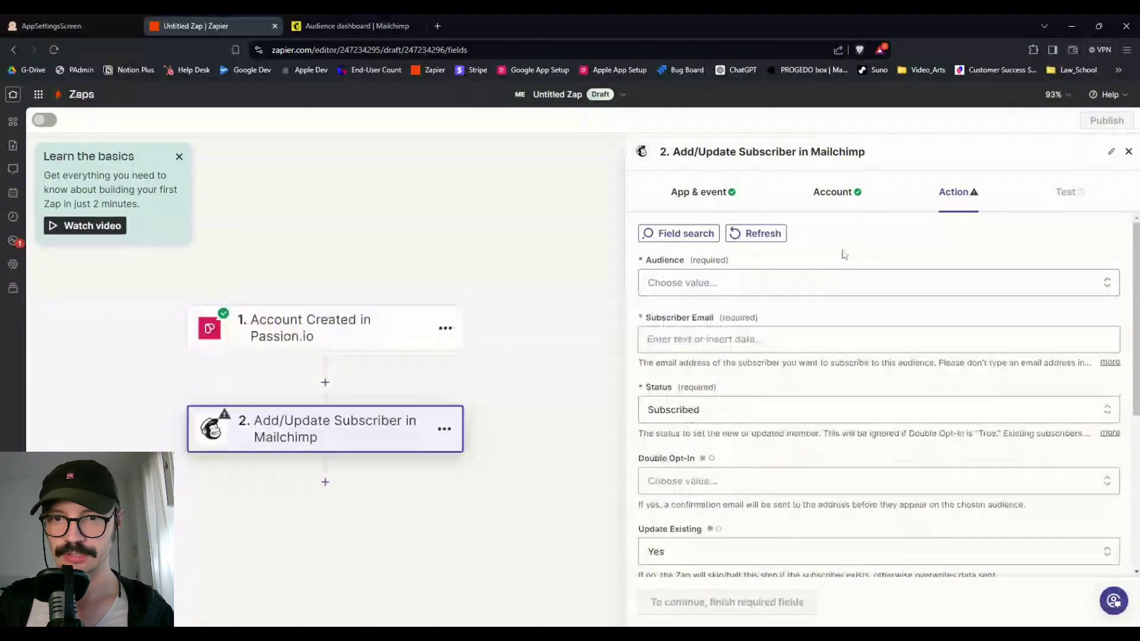
{"action": "left_click", "coordinate": [382, 24]}
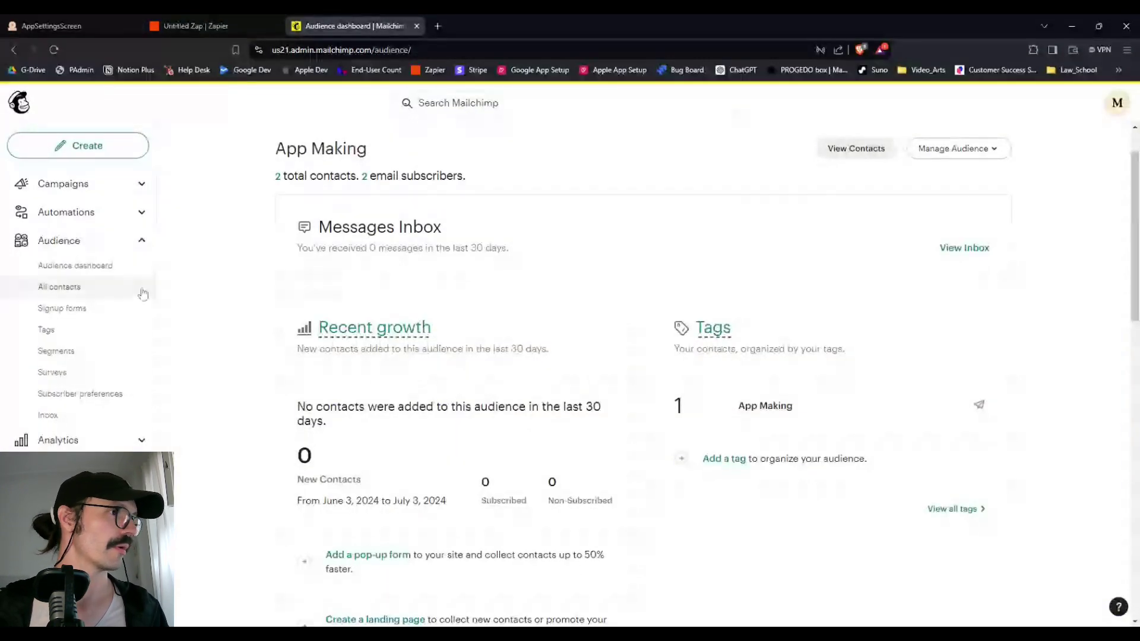
Review App Making's Manage Audience options and its All contacts list, then return to the dashboard.
{"action": "scroll", "coordinate": [187, 316], "scroll_direction": "up", "scroll_amount": 1}
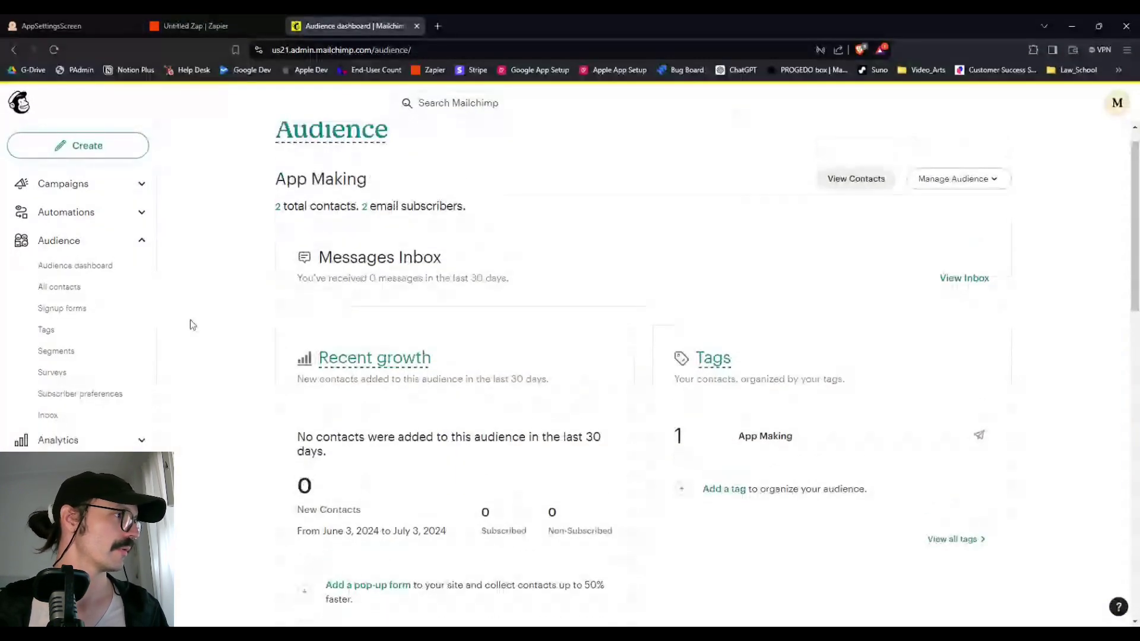
{"action": "scroll", "coordinate": [190, 320], "scroll_direction": "up", "scroll_amount": 1}
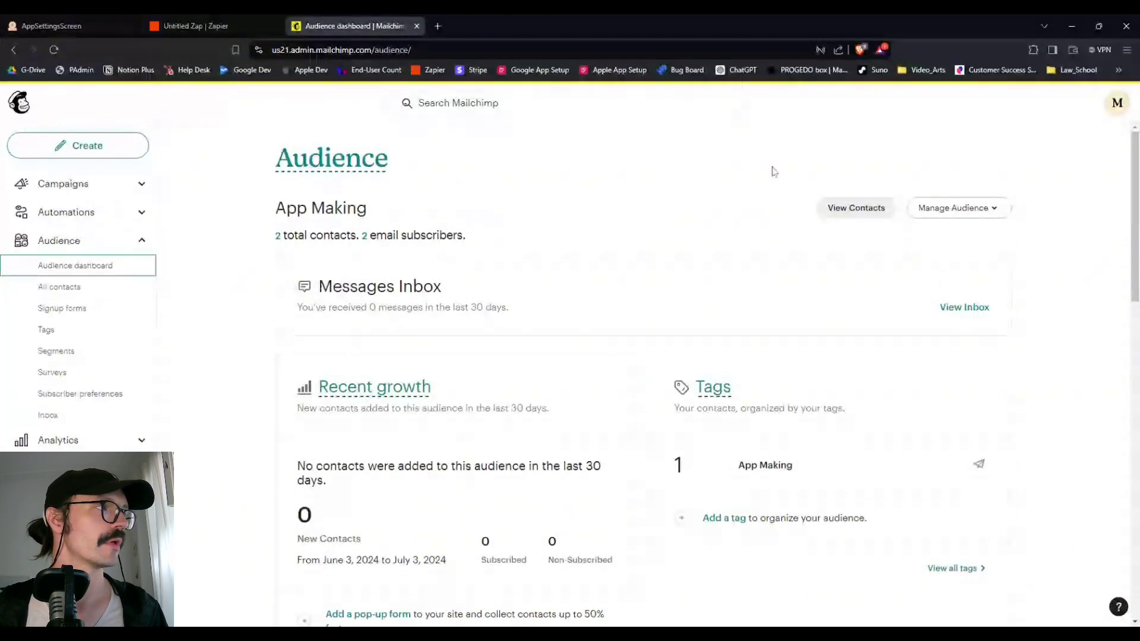
{"action": "left_click", "coordinate": [953, 207]}
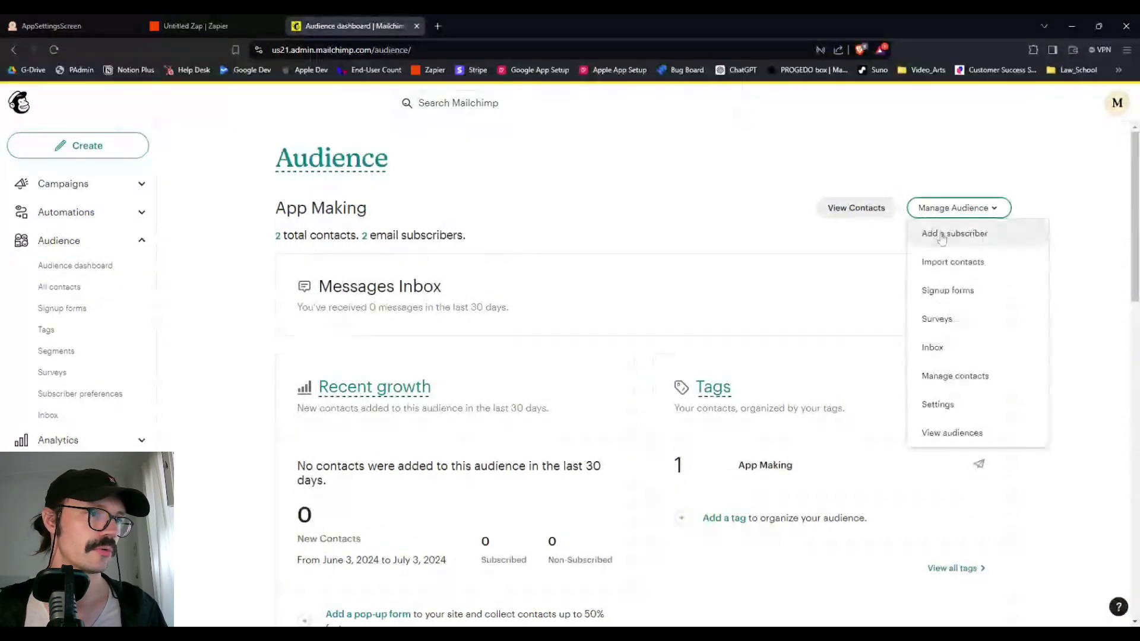
{"action": "scroll", "coordinate": [739, 264], "scroll_direction": "down", "scroll_amount": 2}
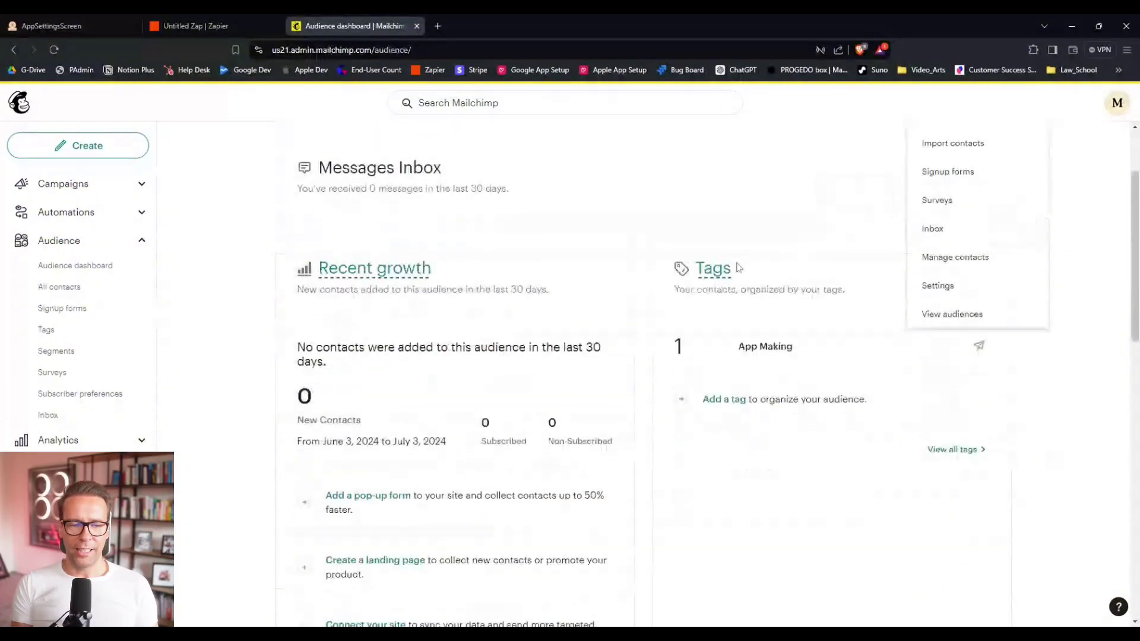
{"action": "left_click", "coordinate": [675, 166]}
{"action": "scroll", "coordinate": [677, 172], "scroll_direction": "up", "scroll_amount": 2}
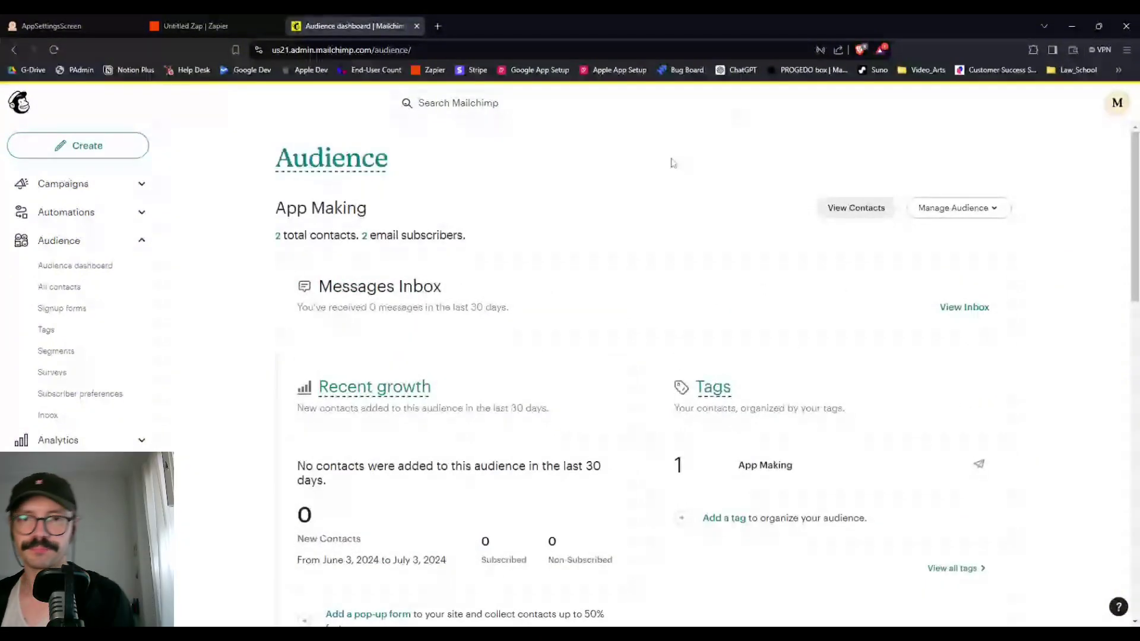
{"action": "left_click", "coordinate": [81, 285]}
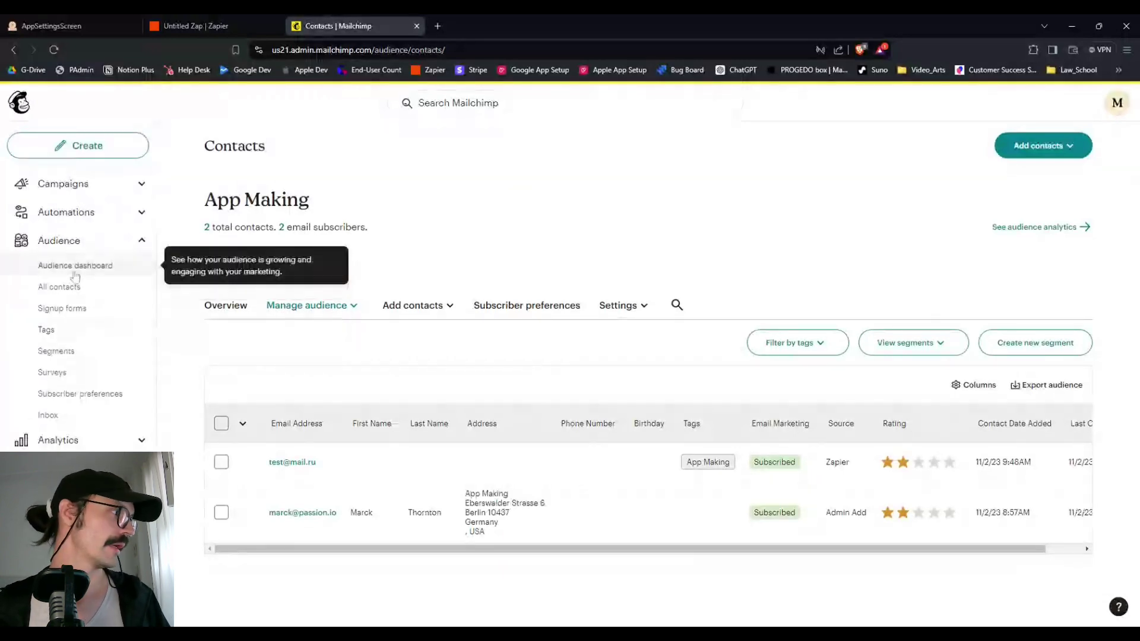
{"action": "left_click", "coordinate": [74, 265]}
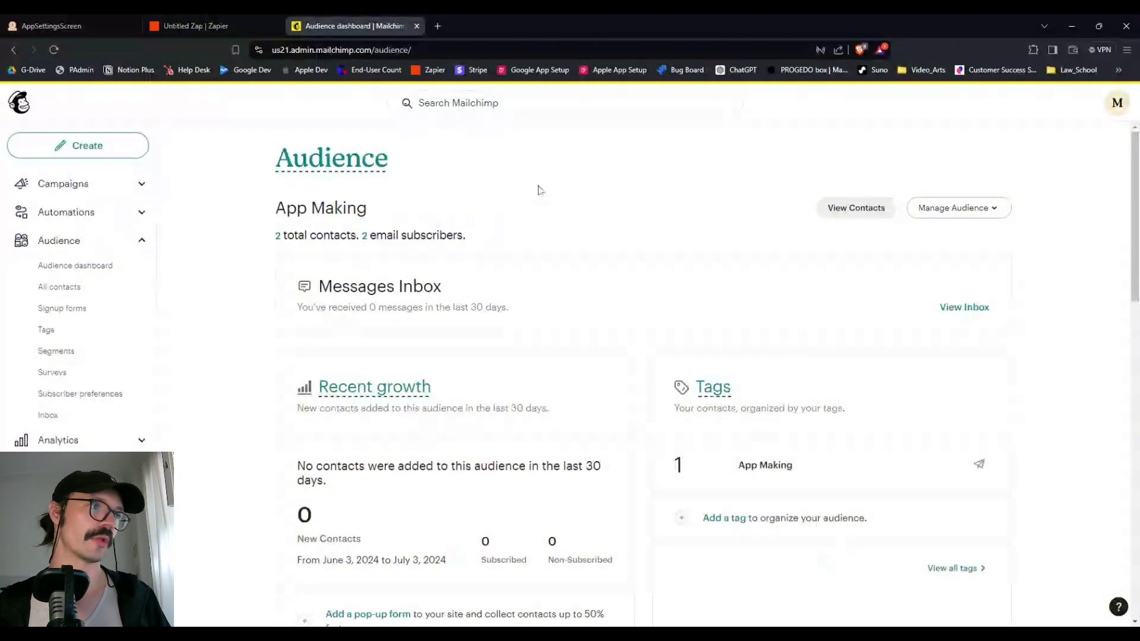
{"action": "mouse_move", "coordinate": [319, 168]}
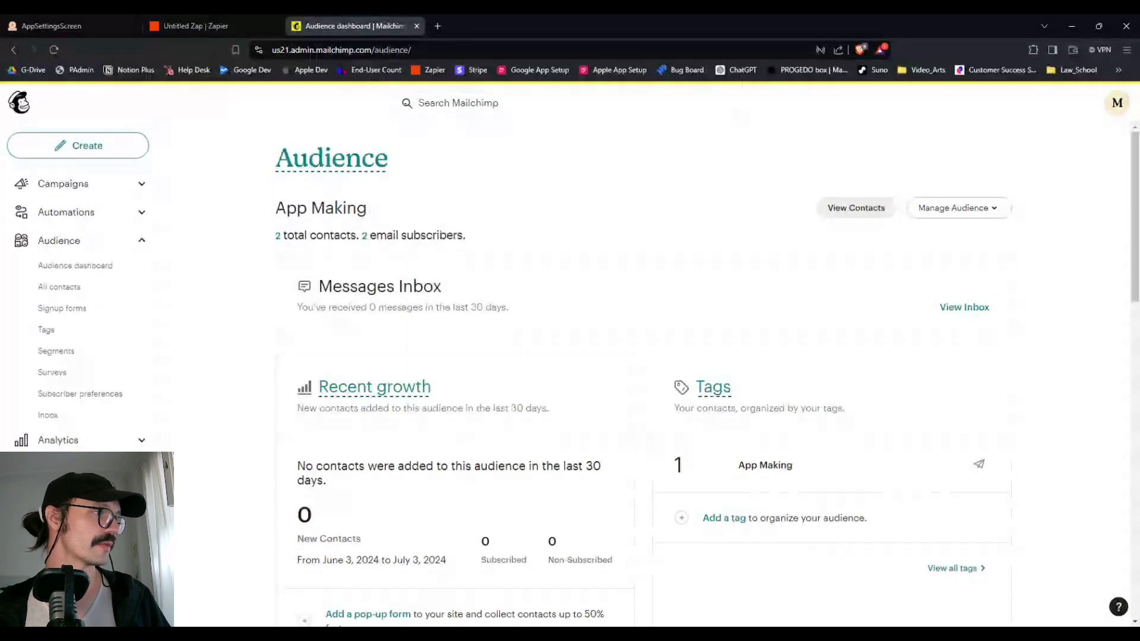
Set Audience to App Making, Subscriber Email to the Passion.io User Email, and Status to Subscribed.
{"action": "left_click", "coordinate": [187, 23]}
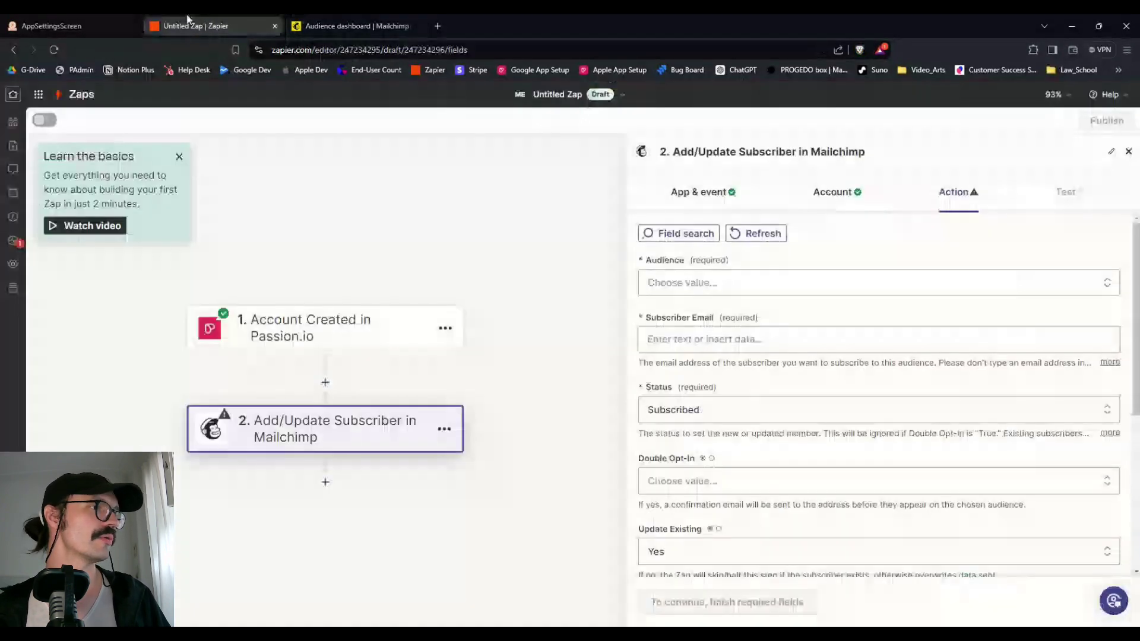
{"action": "left_click", "coordinate": [712, 283]}
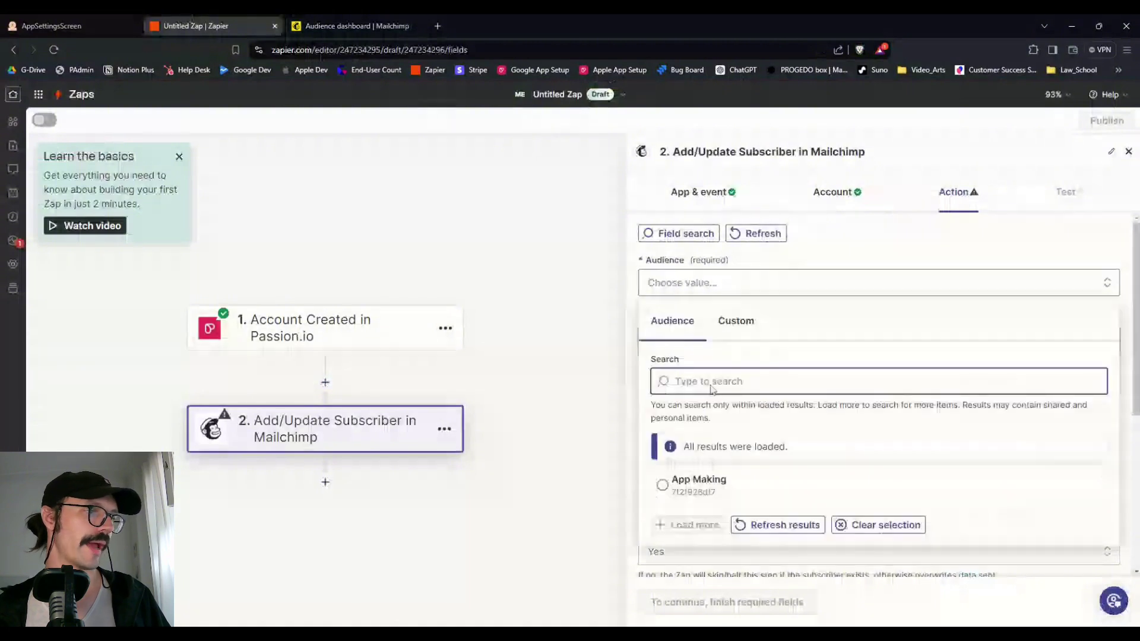
{"action": "left_click", "coordinate": [699, 482]}
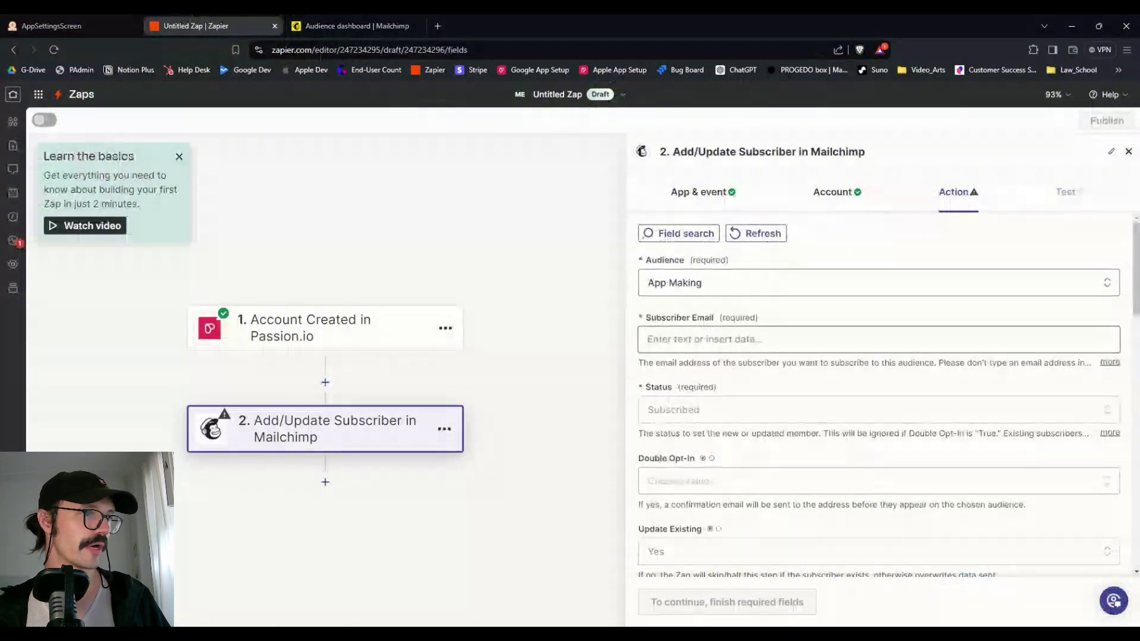
{"action": "left_click", "coordinate": [771, 339]}
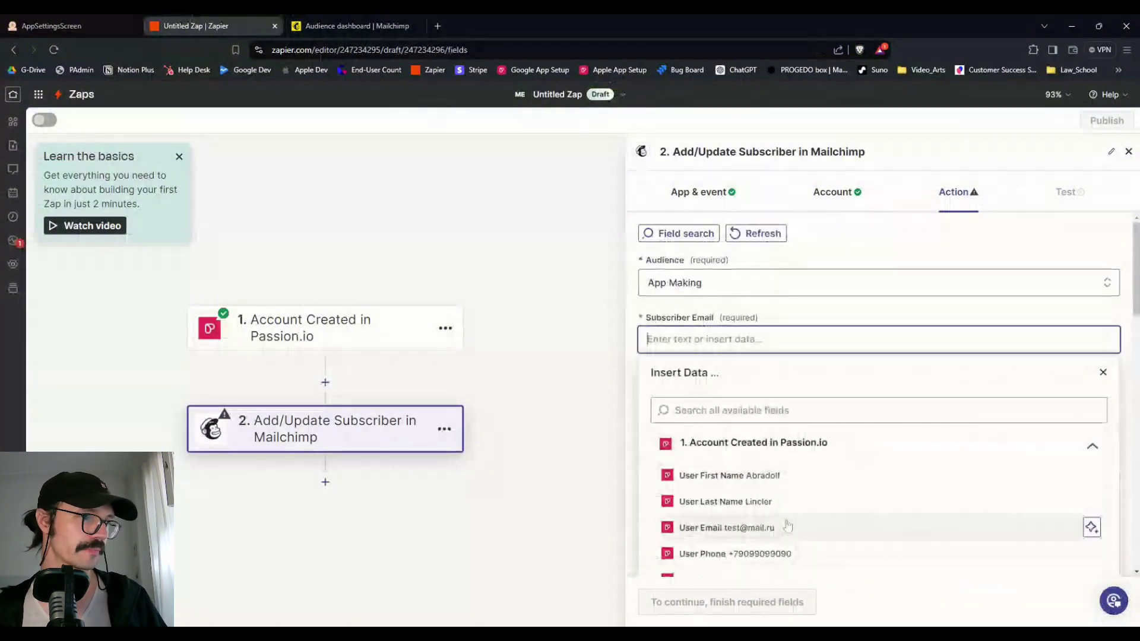
{"action": "left_click", "coordinate": [787, 526]}
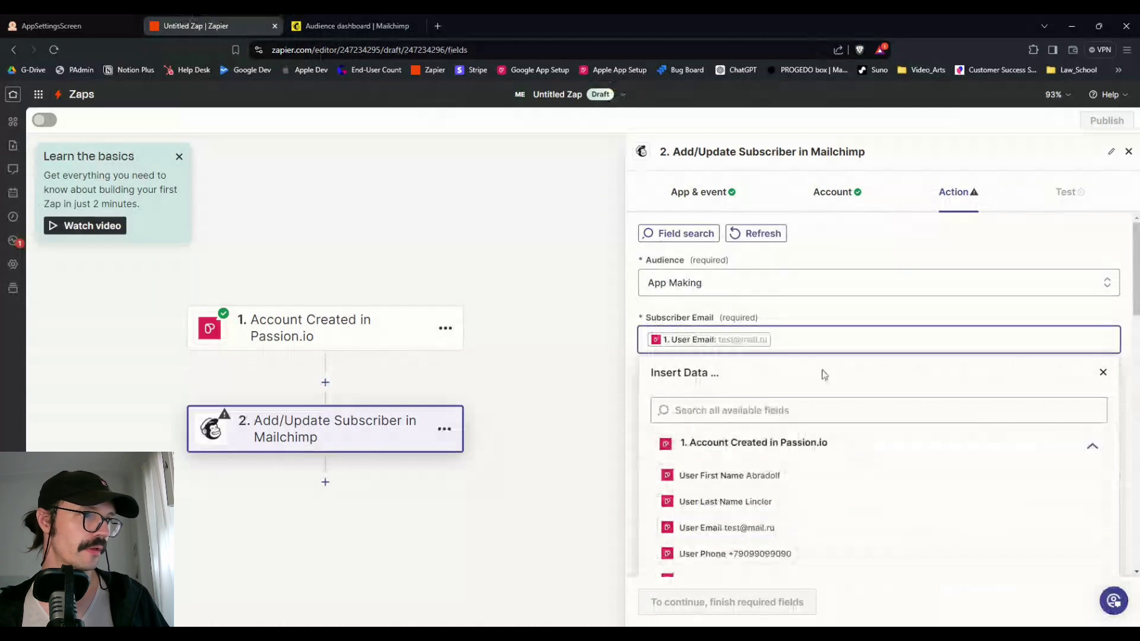
{"action": "left_click", "coordinate": [837, 317]}
{"action": "scroll", "coordinate": [787, 306], "scroll_direction": "down", "scroll_amount": 2}
{"action": "left_click", "coordinate": [789, 294]}
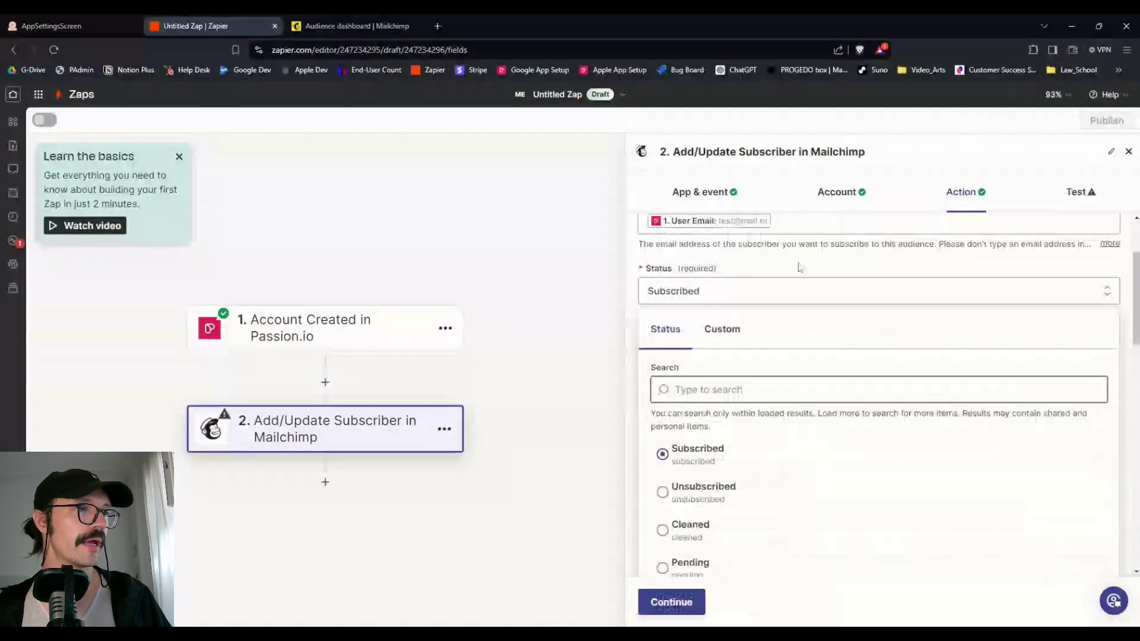
{"action": "left_click", "coordinate": [797, 273]}
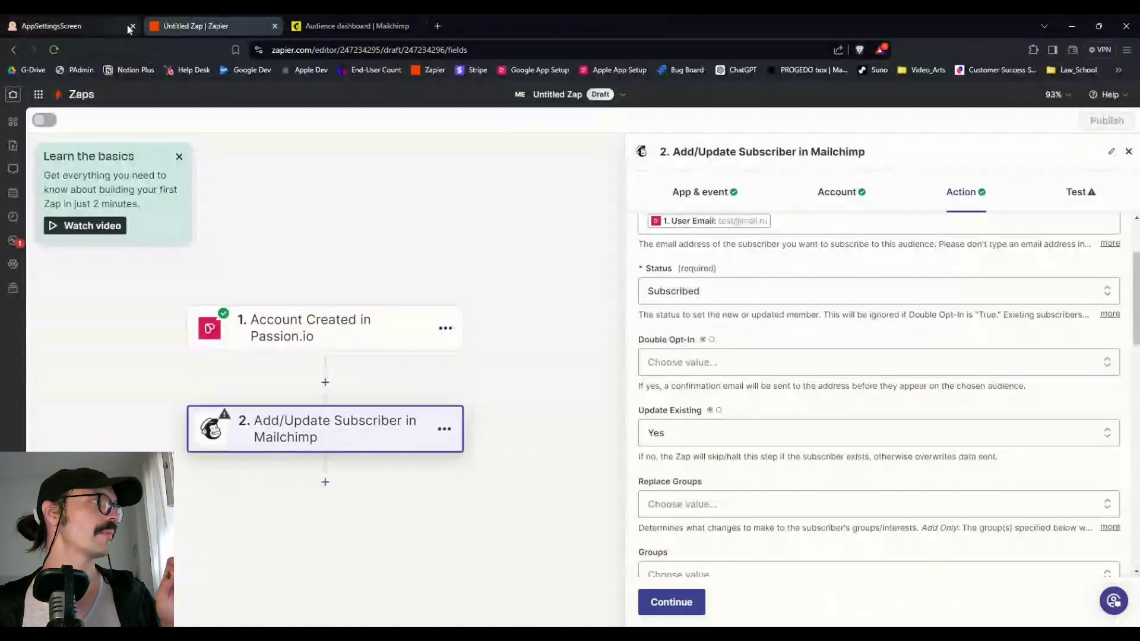
Check the Groups and Tag(s) options, leaving both empty, then return to Mailchimp.
{"action": "left_click", "coordinate": [89, 26]}
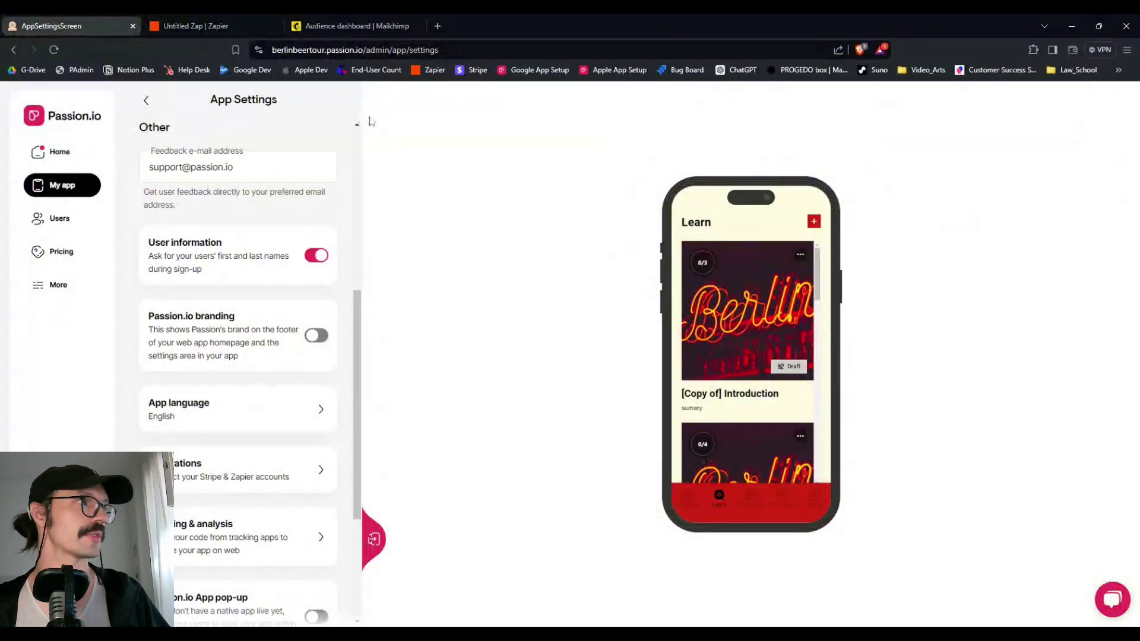
{"action": "left_click", "coordinate": [247, 31]}
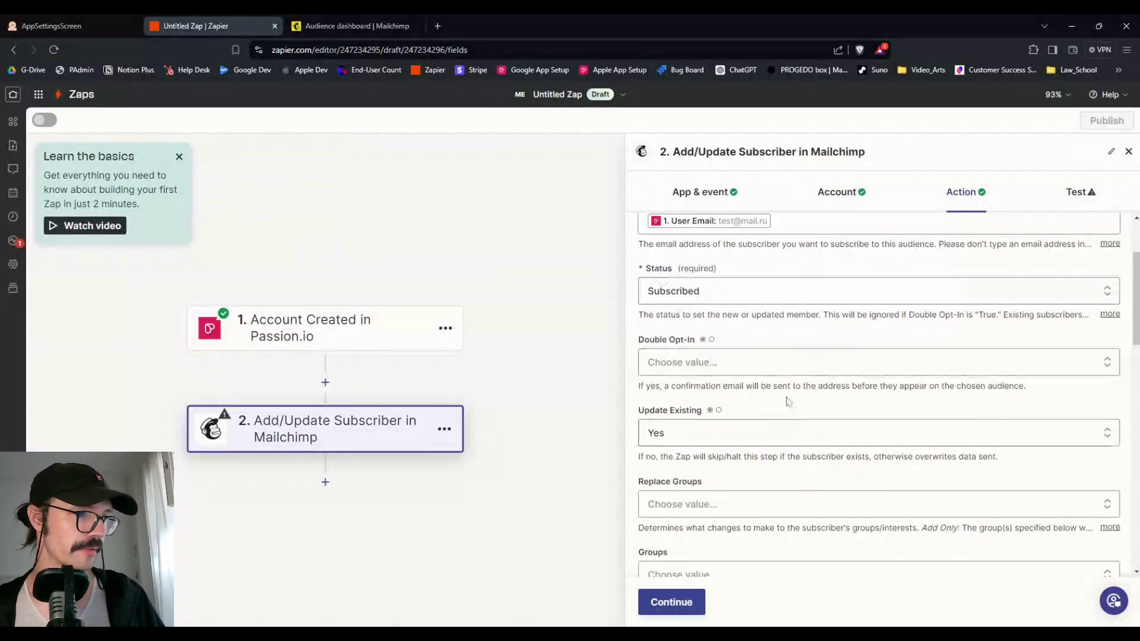
{"action": "scroll", "coordinate": [786, 400], "scroll_direction": "down", "scroll_amount": 2}
{"action": "scroll", "coordinate": [688, 395], "scroll_direction": "down", "scroll_amount": 1}
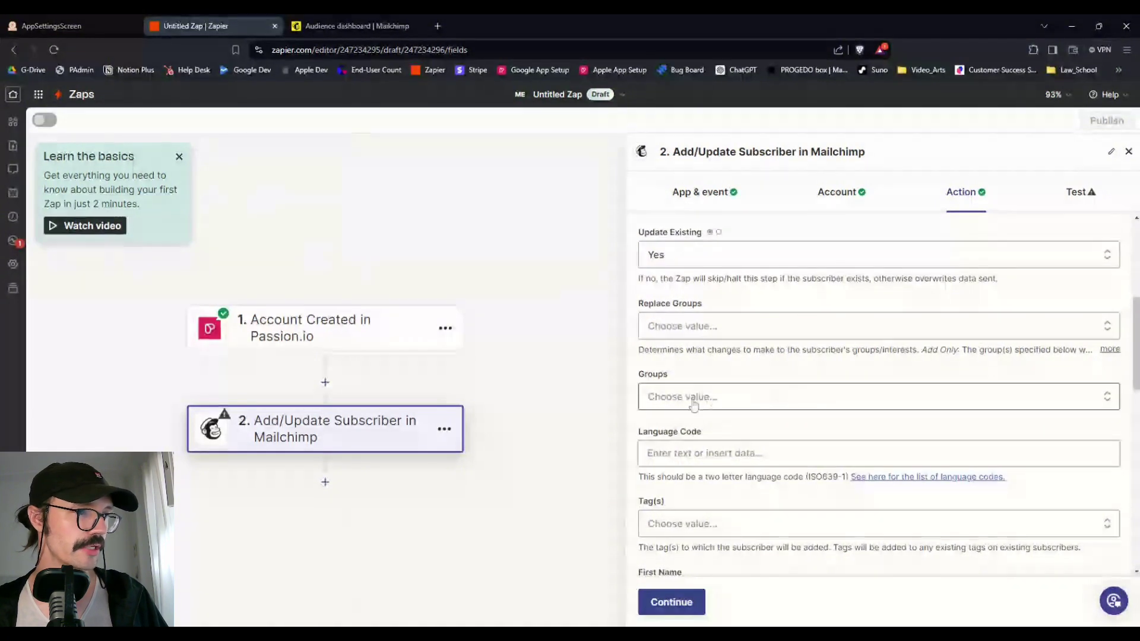
{"action": "scroll", "coordinate": [713, 410], "scroll_direction": "down", "scroll_amount": 1}
{"action": "scroll", "coordinate": [716, 419], "scroll_direction": "down", "scroll_amount": 1}
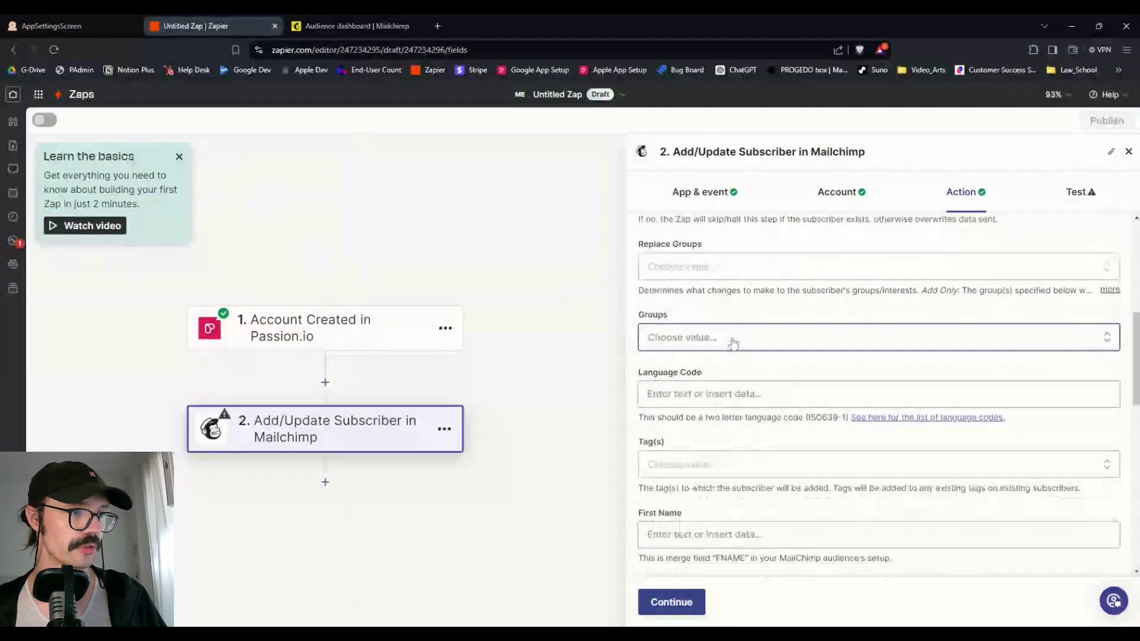
{"action": "left_click", "coordinate": [733, 343]}
{"action": "left_click", "coordinate": [740, 333]}
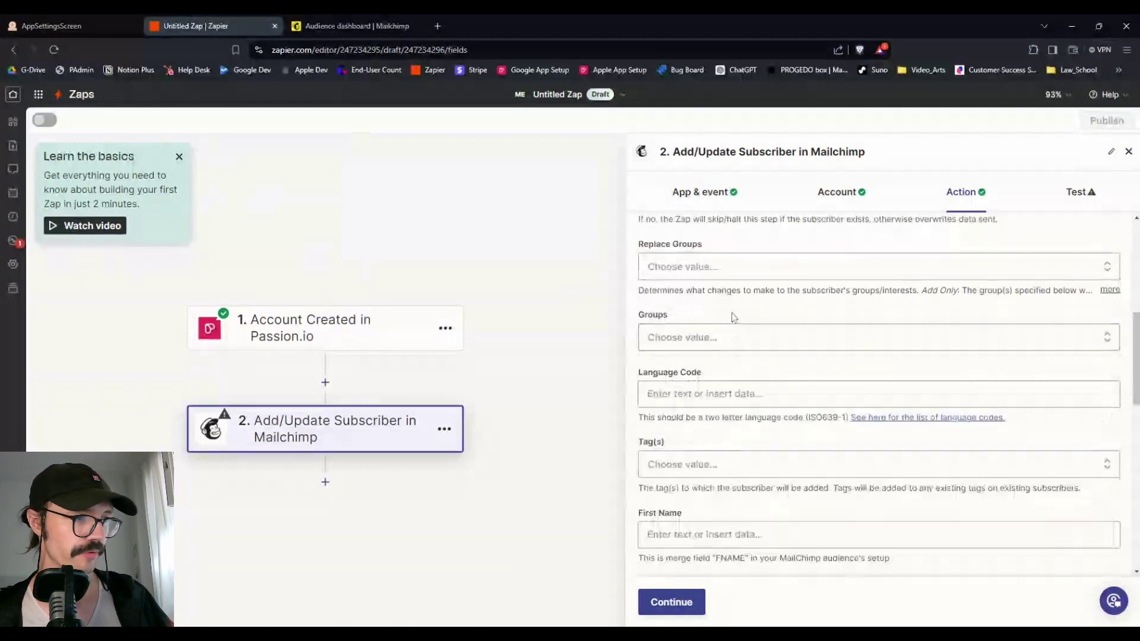
{"action": "scroll", "coordinate": [777, 333], "scroll_direction": "down", "scroll_amount": 2}
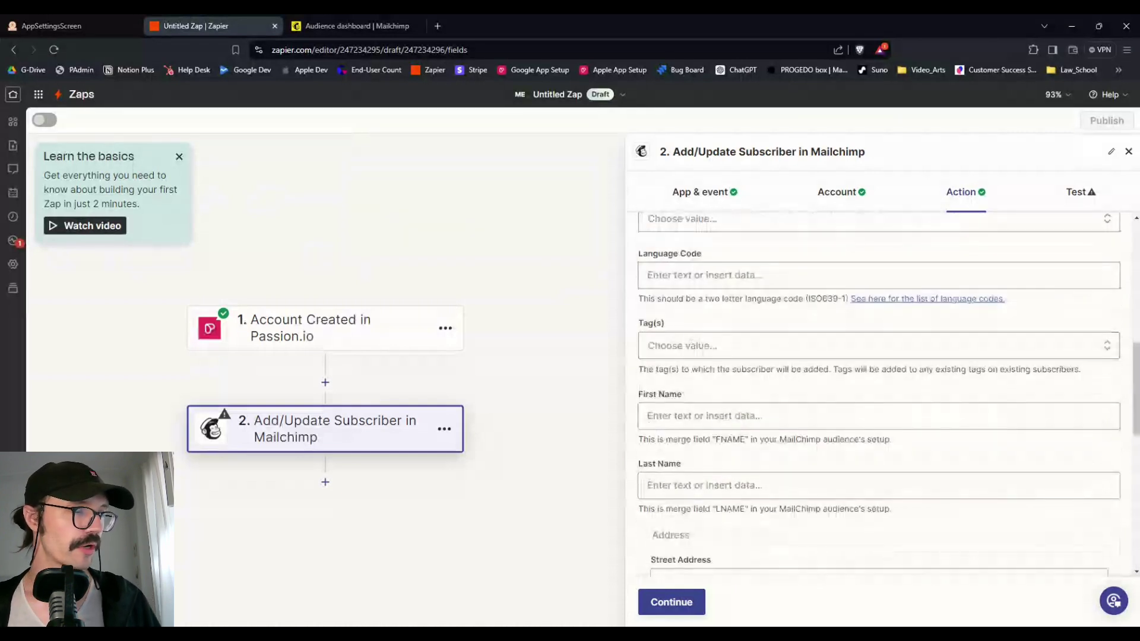
{"action": "left_click", "coordinate": [710, 350]}
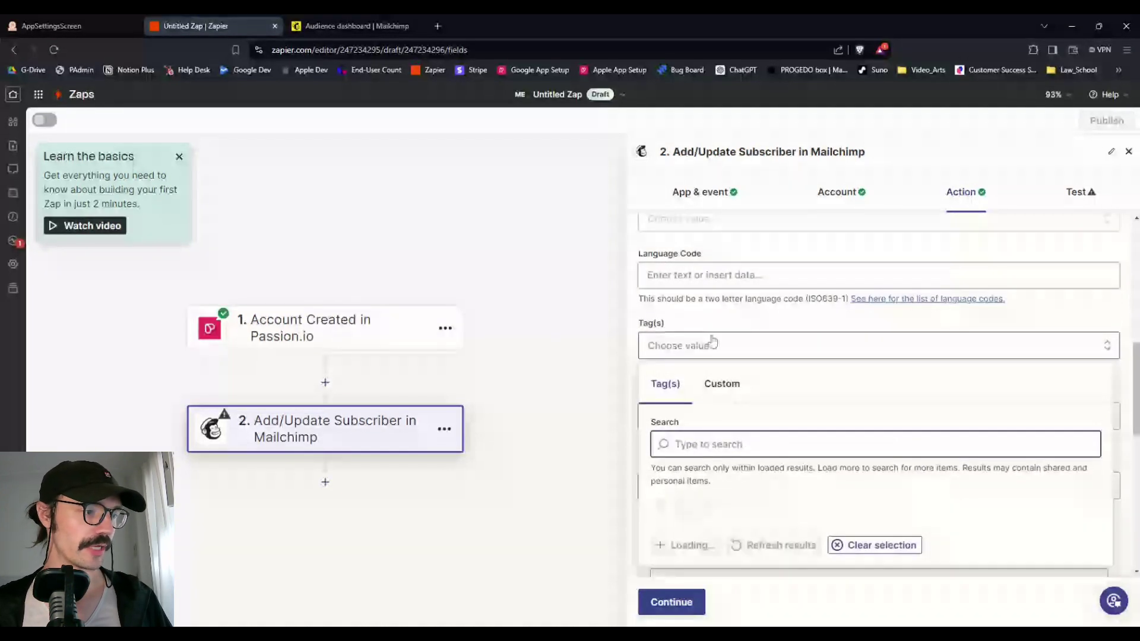
{"action": "scroll", "coordinate": [768, 327], "scroll_direction": "down", "scroll_amount": 1}
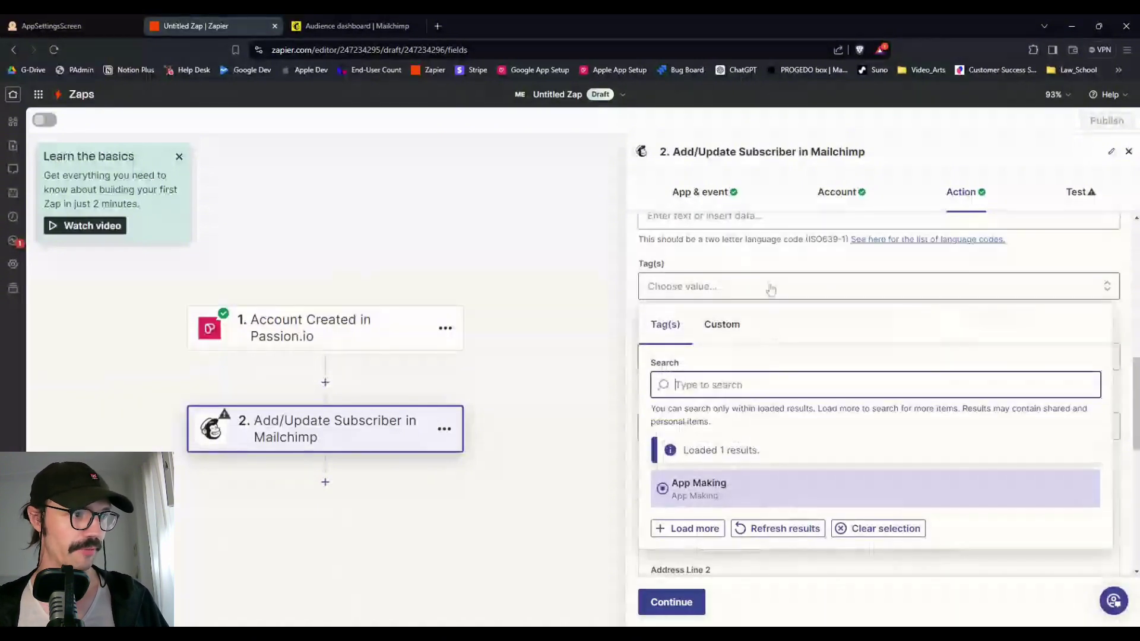
{"action": "left_click", "coordinate": [774, 266]}
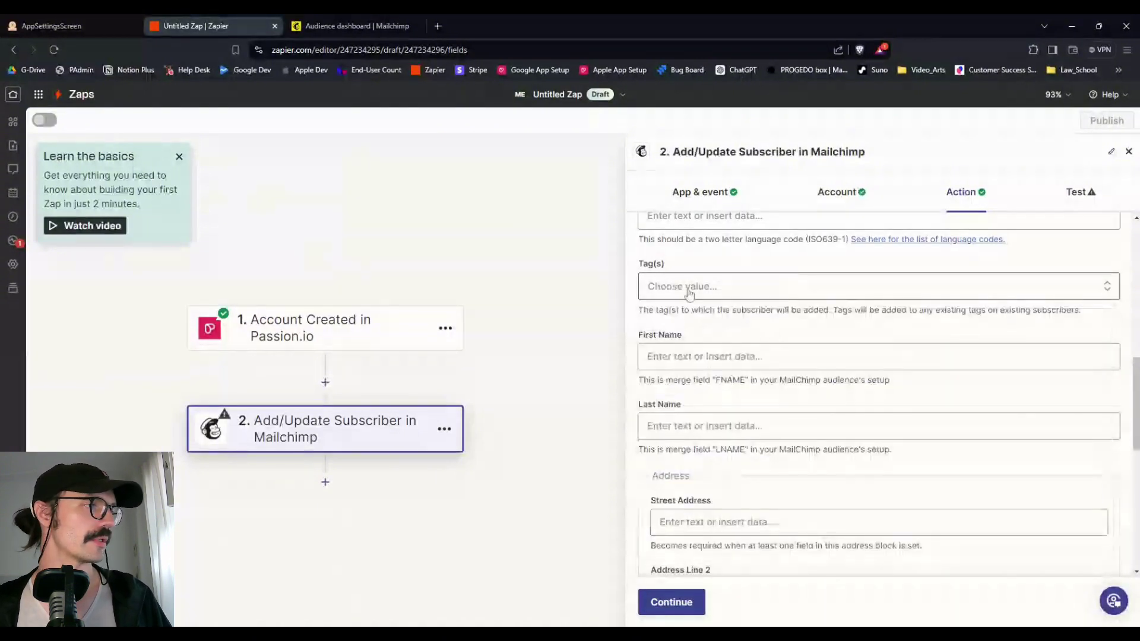
{"action": "left_click", "coordinate": [380, 24]}
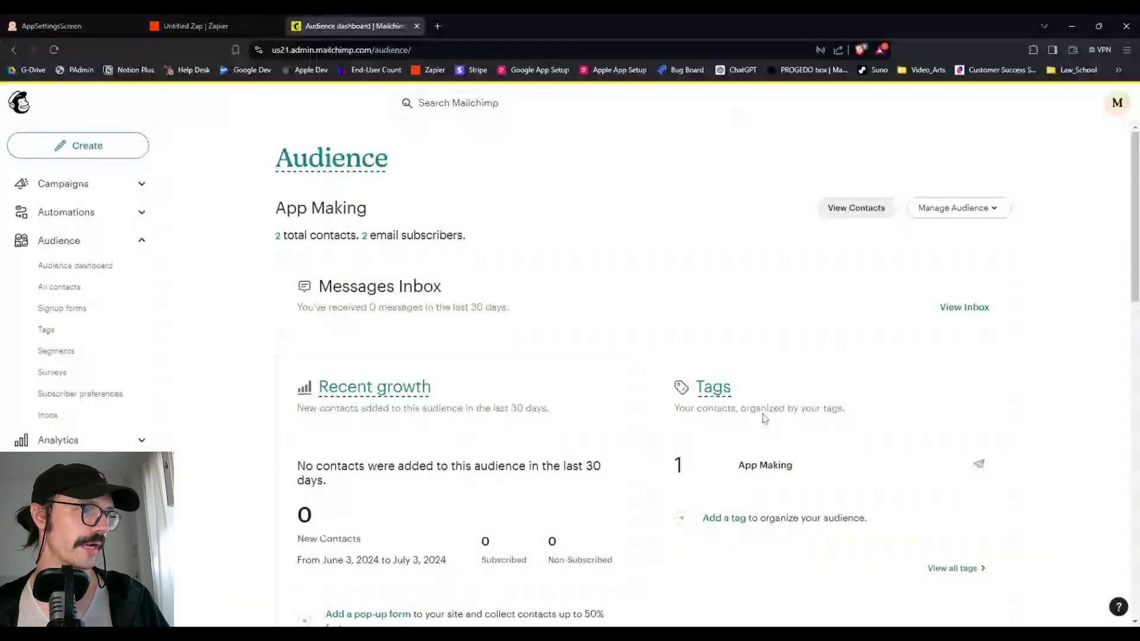
Create the 'New App User' tag in the App Making audience and return to Zapier.
{"action": "scroll", "coordinate": [765, 418], "scroll_direction": "down", "scroll_amount": 1}
{"action": "left_click_drag", "start_coordinate": [684, 349], "coordinate": [817, 349]}
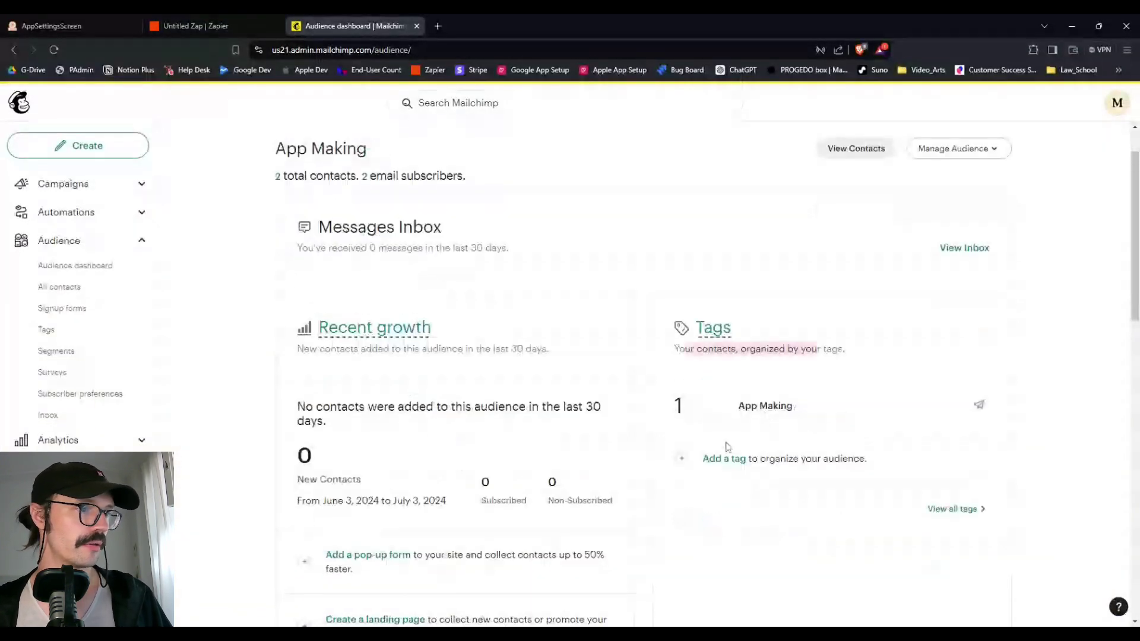
{"action": "left_click", "coordinate": [721, 460]}
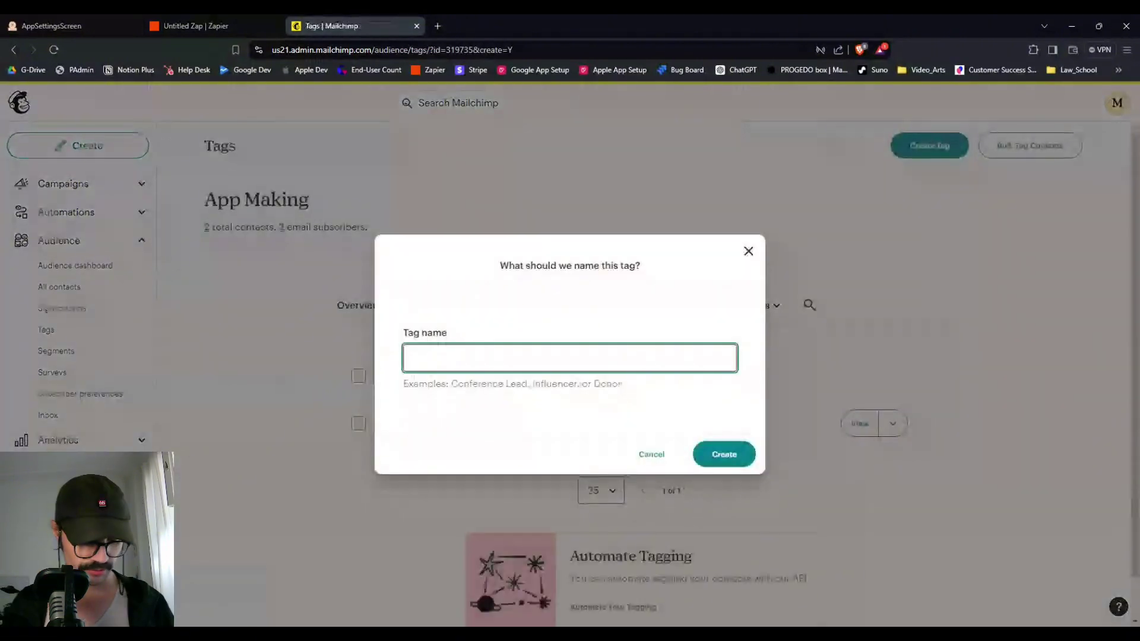
{"action": "type", "text": "New App User"}
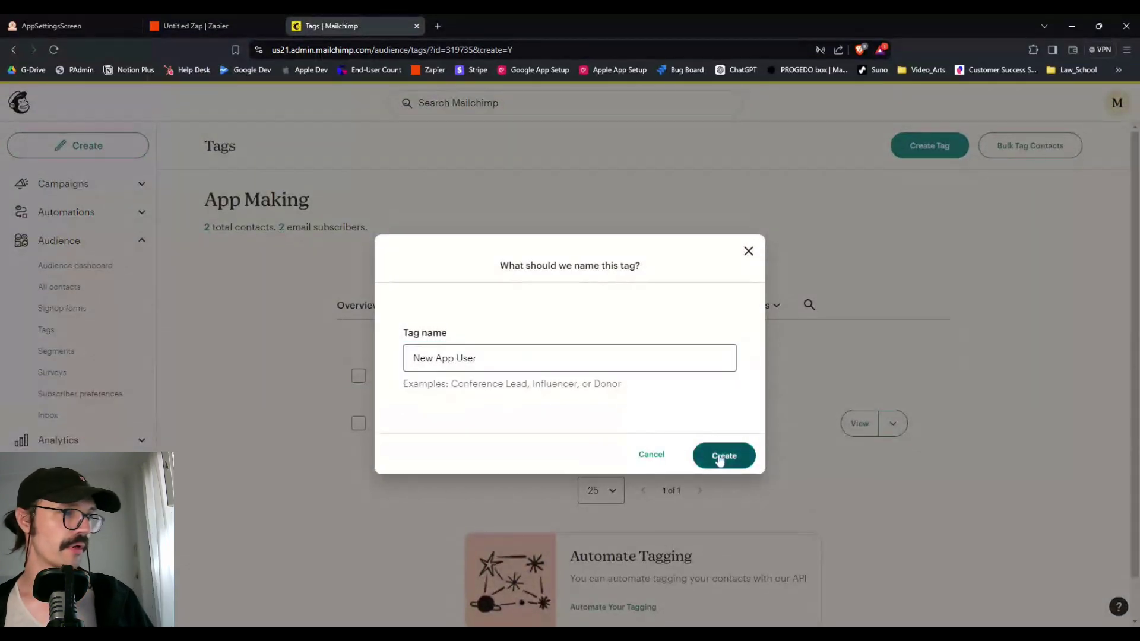
{"action": "left_click", "coordinate": [722, 461]}
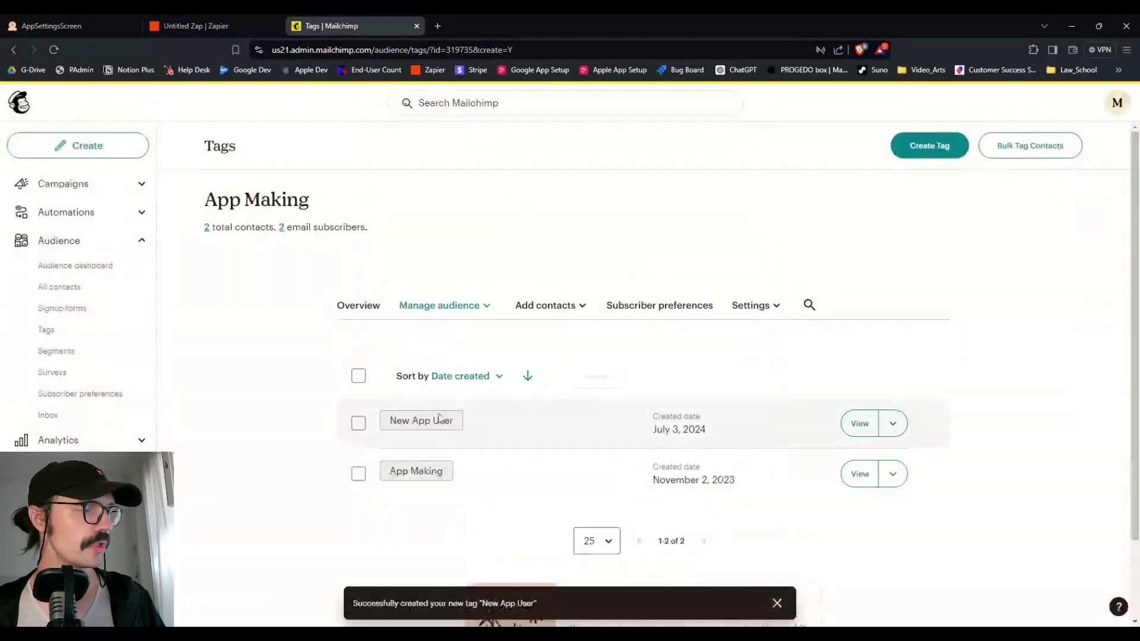
{"action": "left_click", "coordinate": [191, 34]}
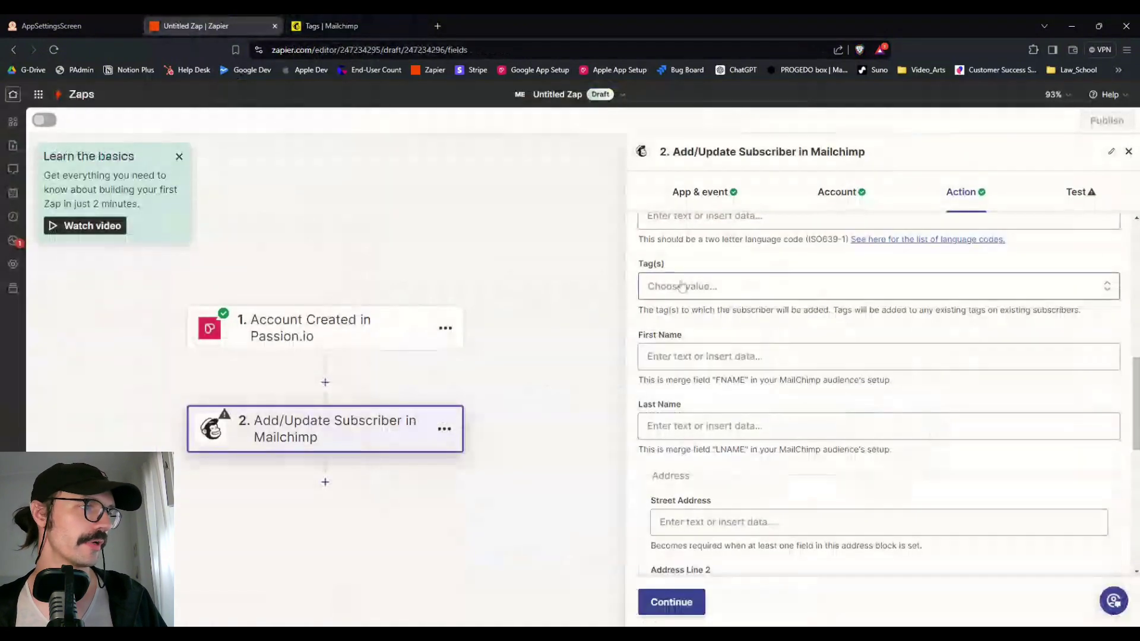
Refresh the Tag(s) list and select New App User.
{"action": "left_click", "coordinate": [790, 286]}
{"action": "left_click", "coordinate": [788, 494]}
{"action": "left_click", "coordinate": [778, 528]}
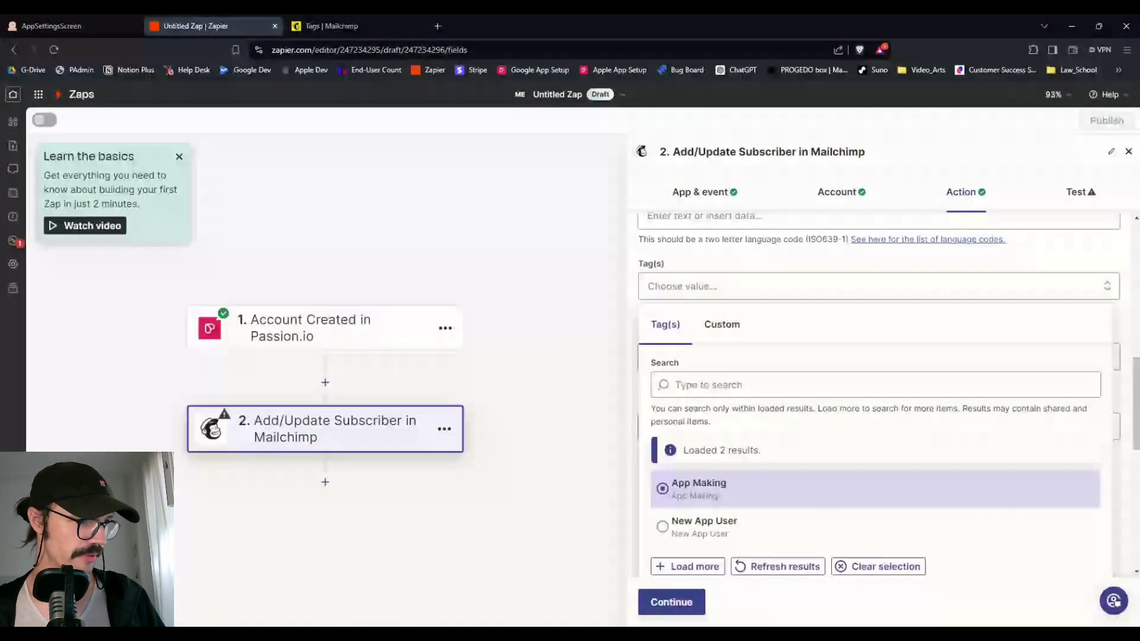
{"action": "left_click", "coordinate": [727, 537]}
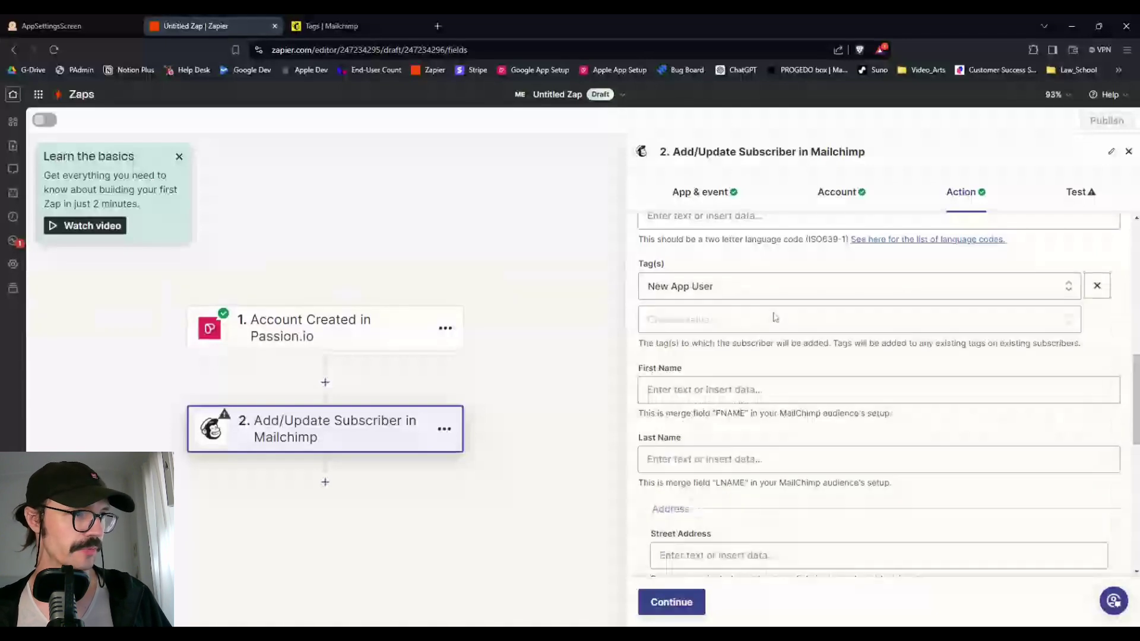
Map First Name and Last Name to Passion.io User First Name and User Last Name, then continue to testing.
{"action": "scroll", "coordinate": [770, 274], "scroll_direction": "down", "scroll_amount": 1}
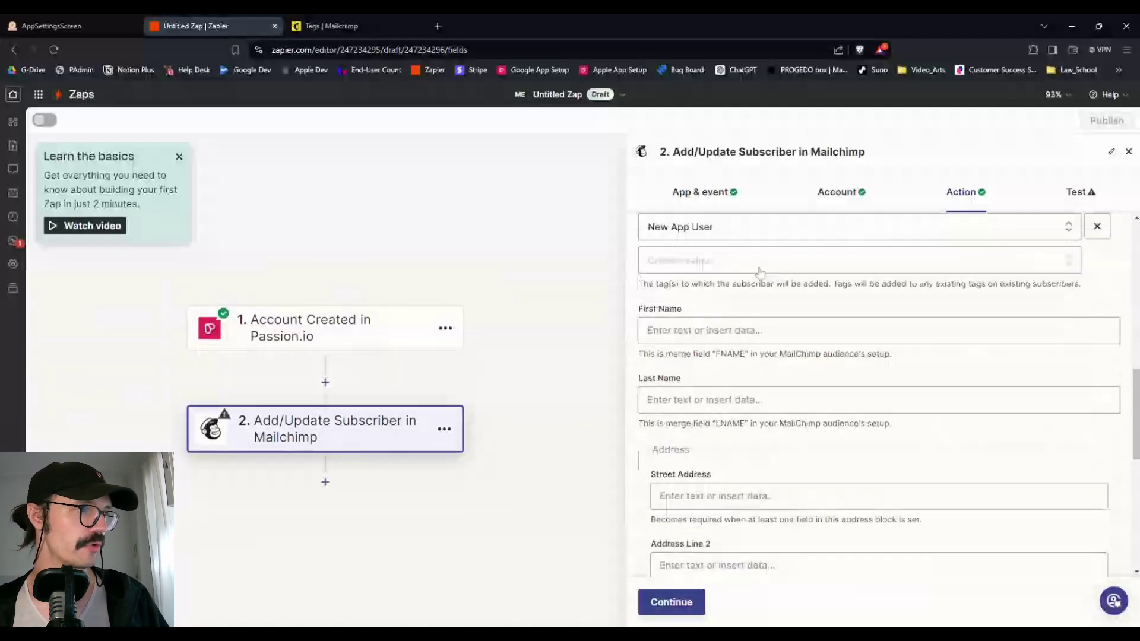
{"action": "left_click", "coordinate": [771, 330]}
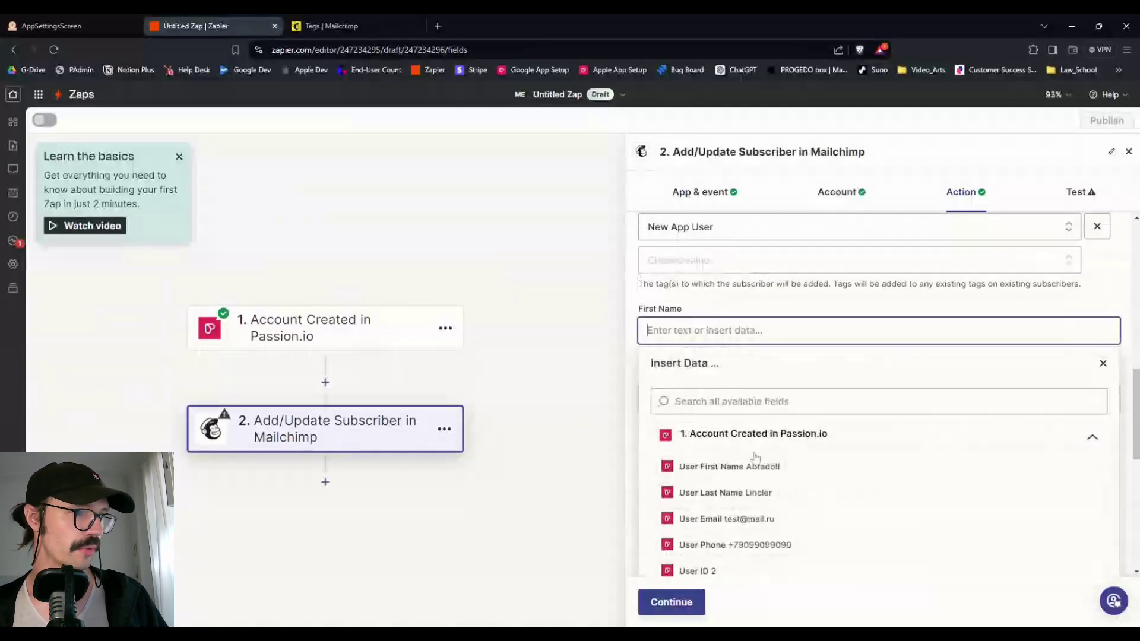
{"action": "left_click", "coordinate": [729, 466]}
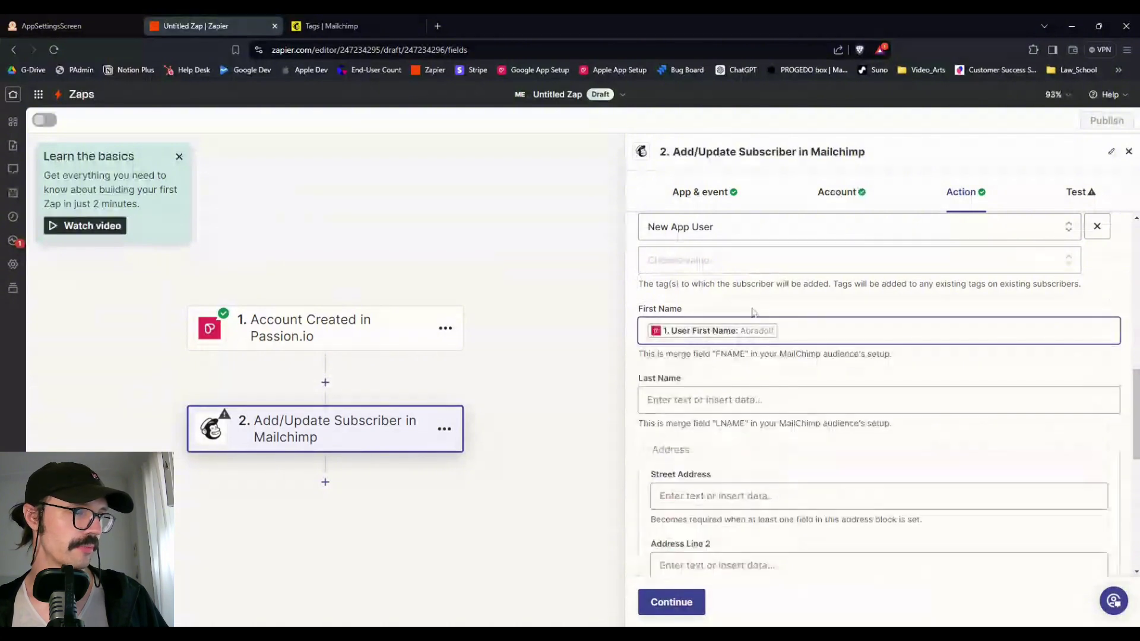
{"action": "left_click", "coordinate": [757, 399]}
{"action": "scroll", "coordinate": [758, 439], "scroll_direction": "down", "scroll_amount": 1}
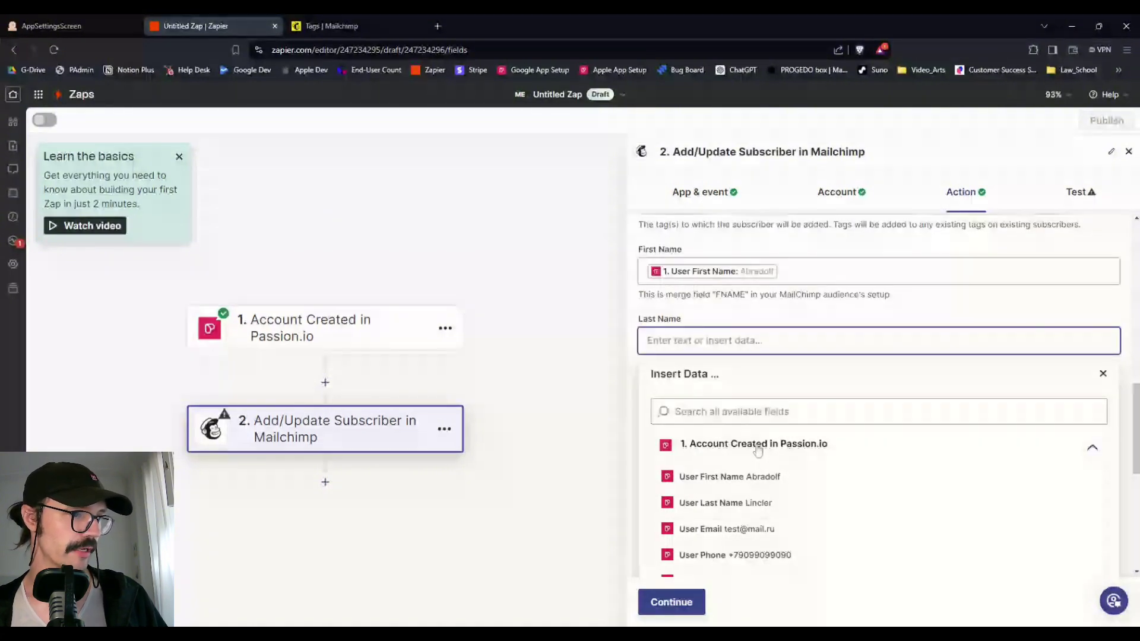
{"action": "left_click", "coordinate": [725, 503]}
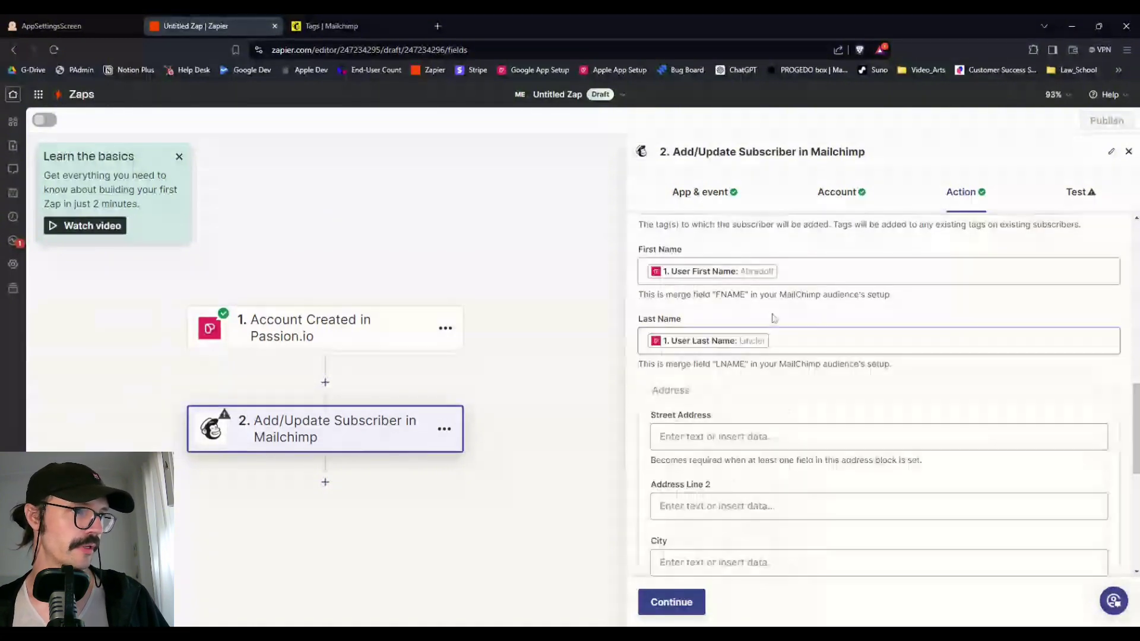
{"action": "scroll", "coordinate": [773, 319], "scroll_direction": "down", "scroll_amount": 2}
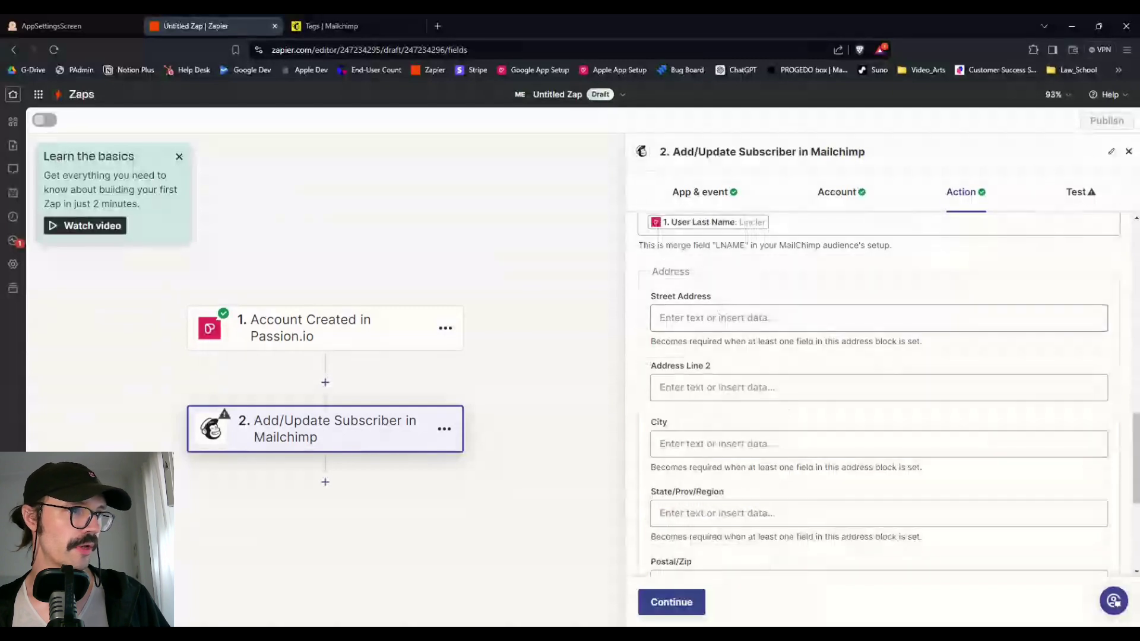
{"action": "scroll", "coordinate": [719, 314], "scroll_direction": "down", "scroll_amount": 4}
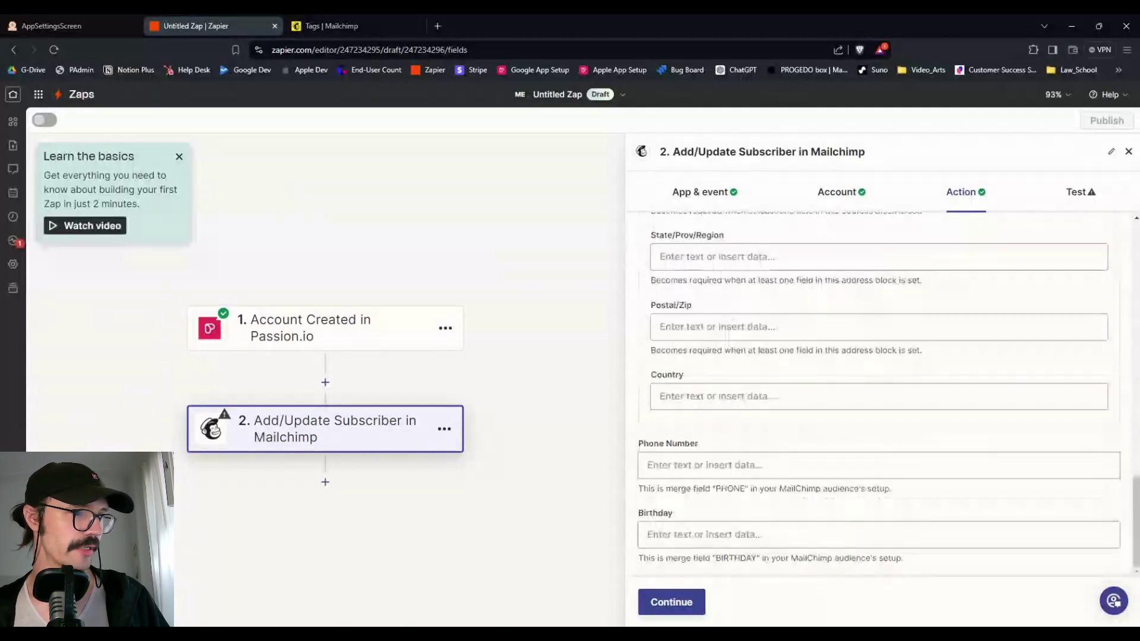
{"action": "left_click", "coordinate": [697, 603]}
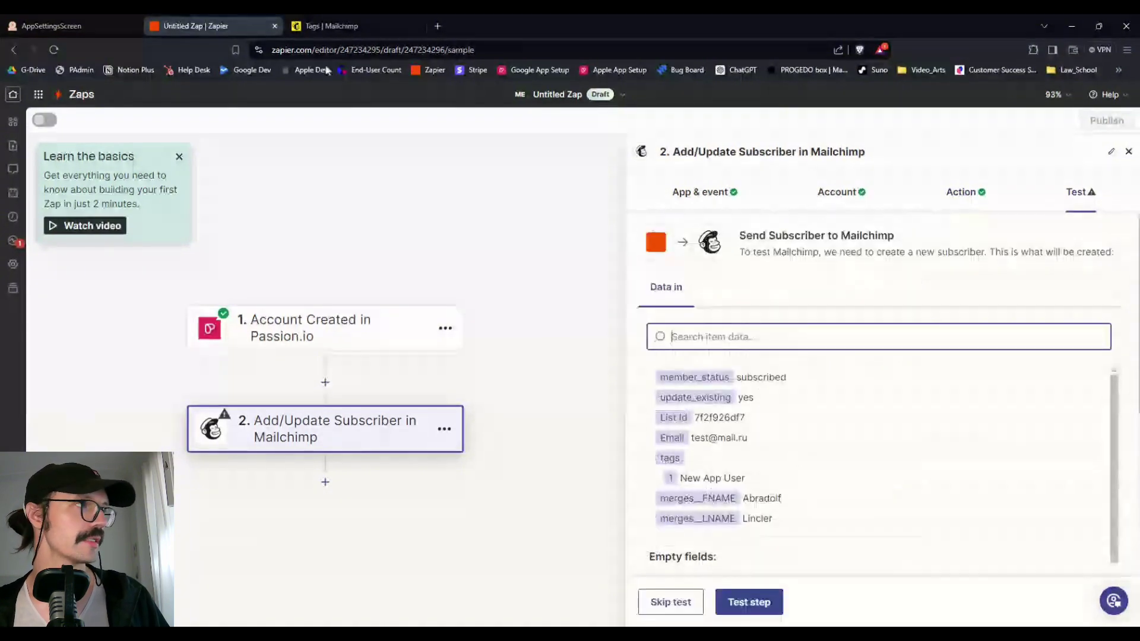
Check Mailchimp's New App User contacts, then test Zapier's Mailchimp step with a sample subscriber.
{"action": "left_click", "coordinate": [325, 25]}
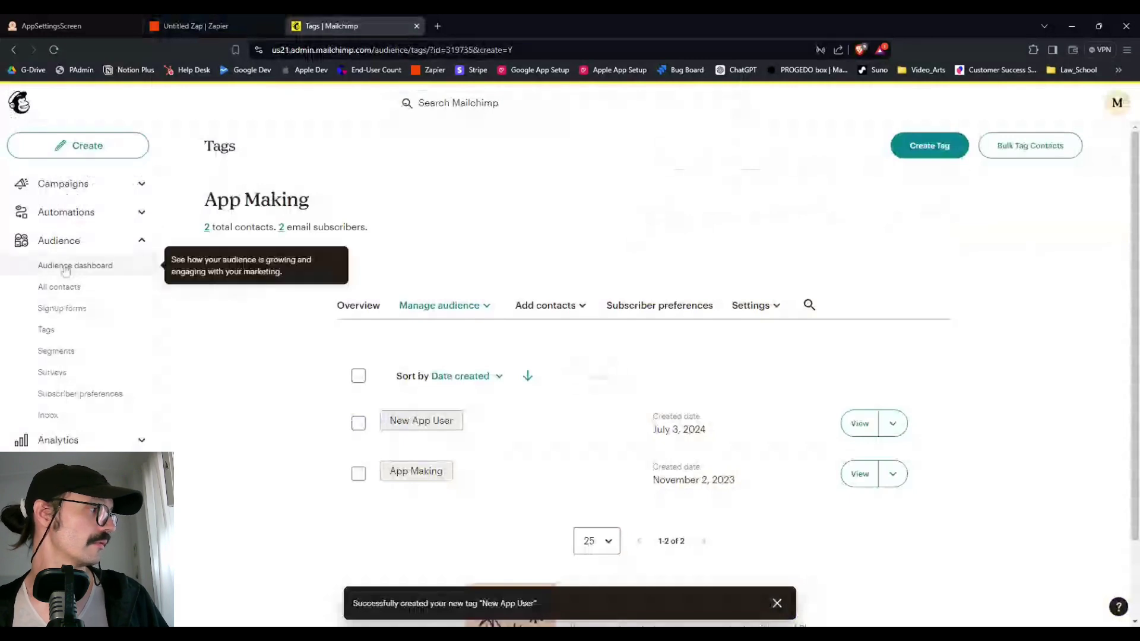
{"action": "left_click", "coordinate": [48, 331]}
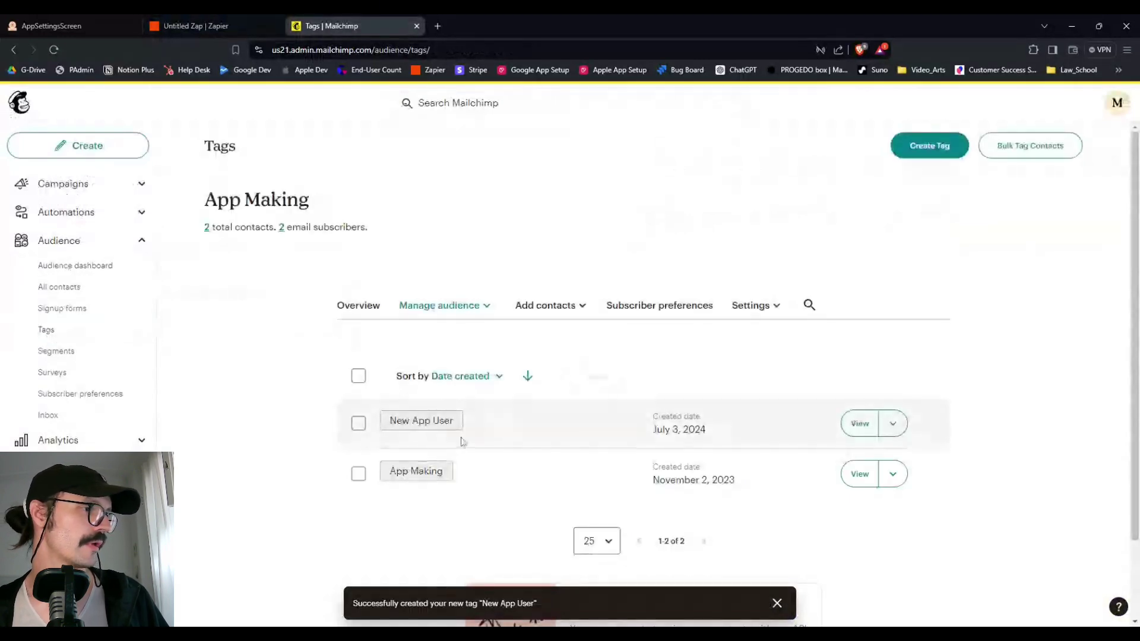
{"action": "left_click", "coordinate": [858, 424]}
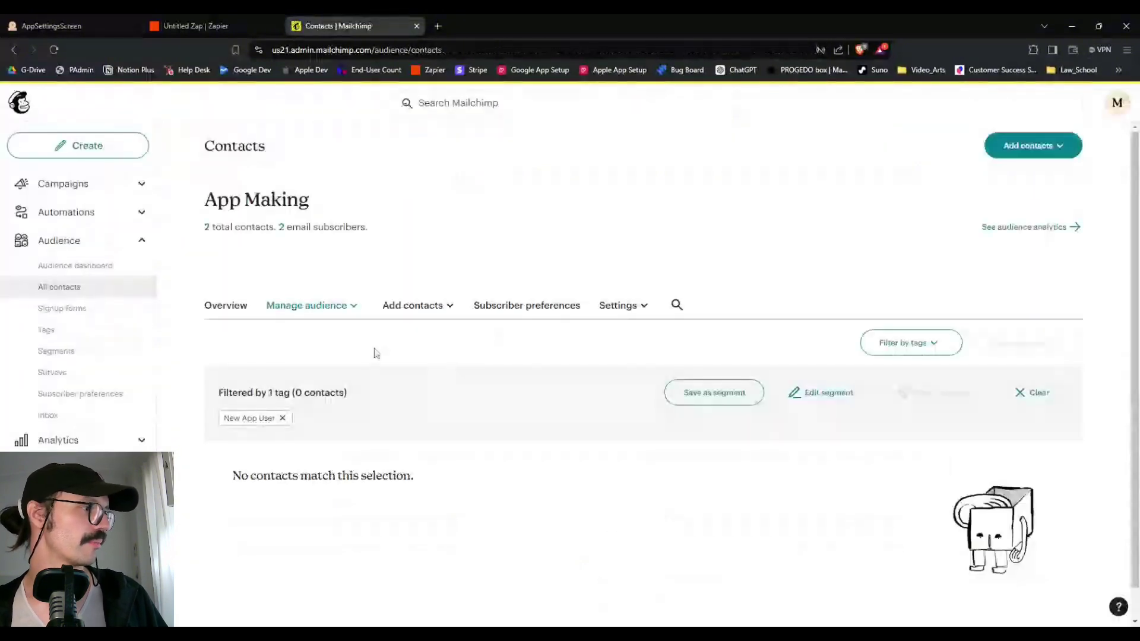
{"action": "left_click", "coordinate": [217, 22]}
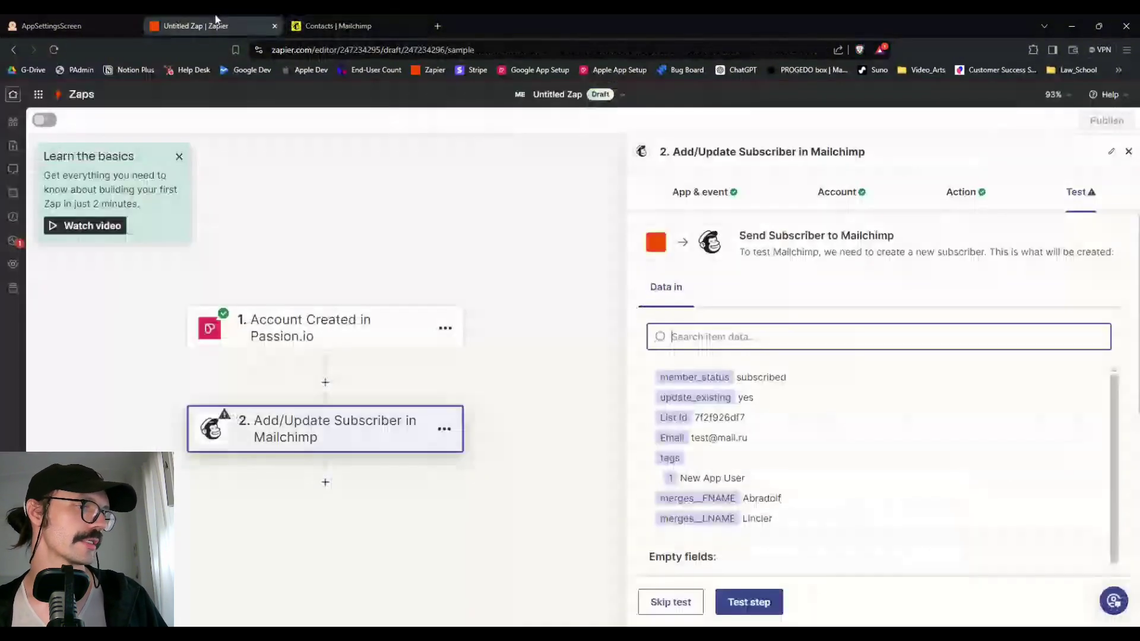
{"action": "left_click", "coordinate": [759, 603]}
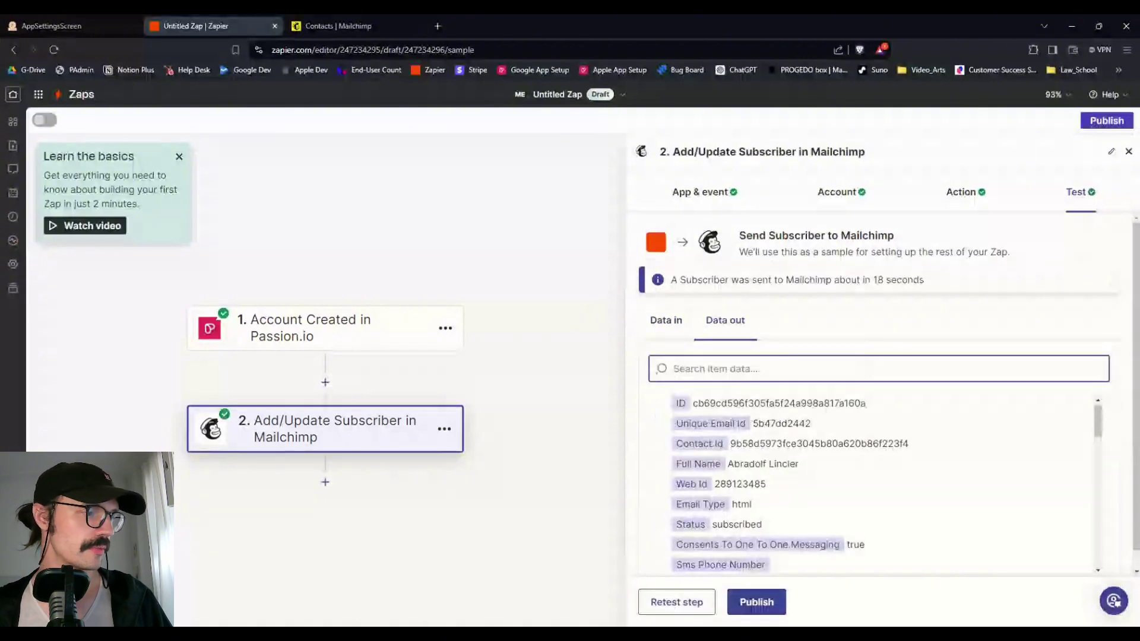
Reload Mailchimp's New App User contacts to confirm the Zapier test subscriber arrived.
{"action": "left_click", "coordinate": [336, 28]}
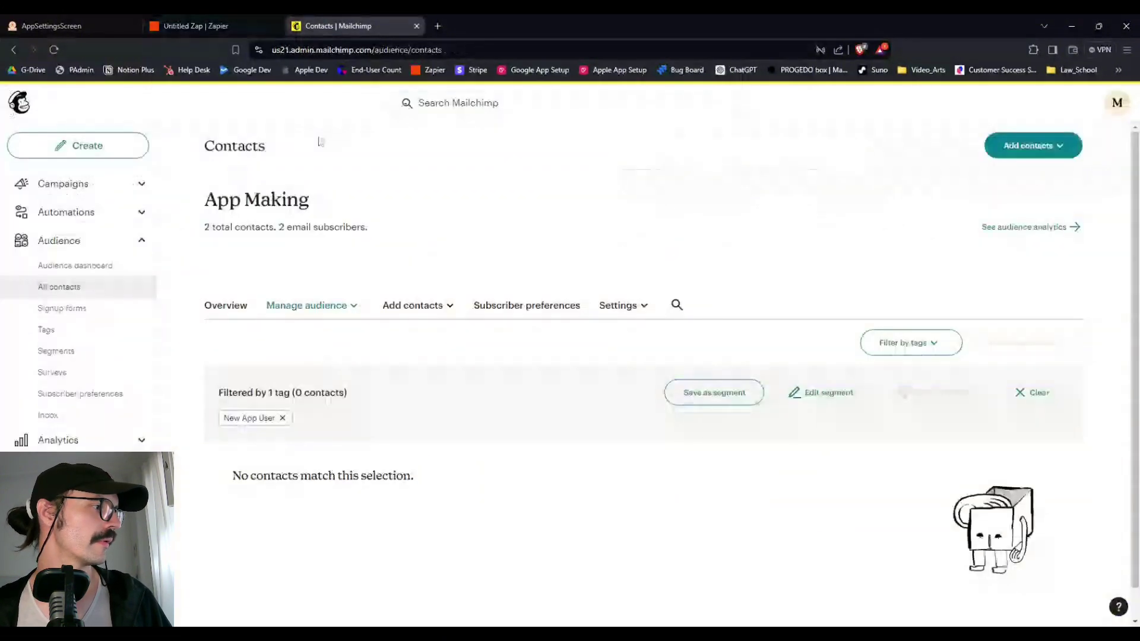
{"action": "left_click", "coordinate": [53, 49]}
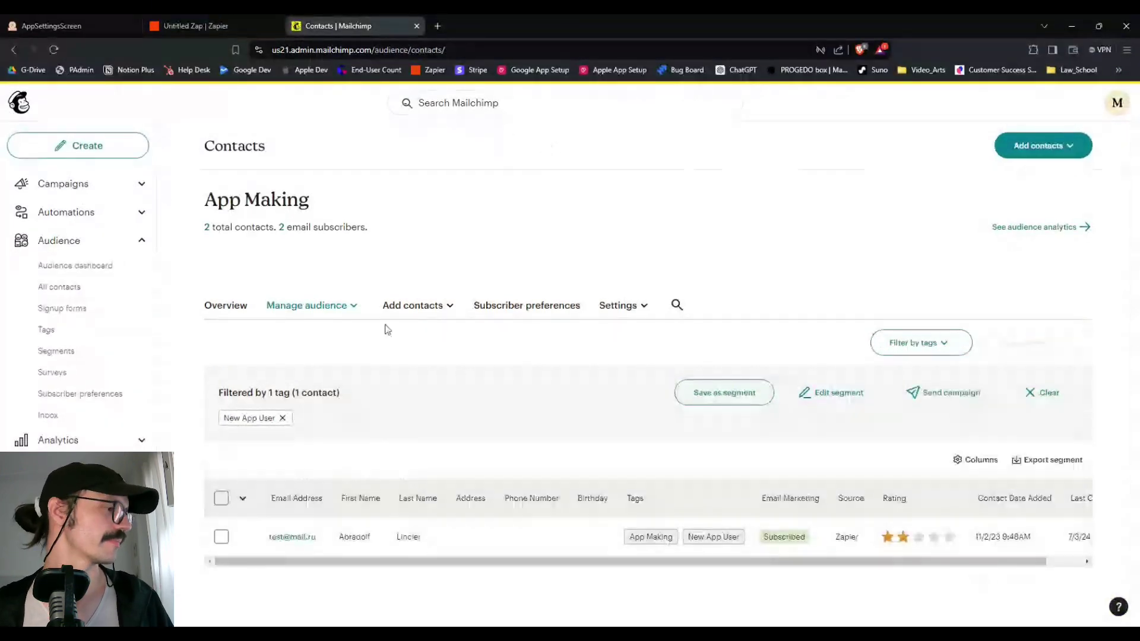
Rename the zap to 'Add New App Users to Mailchimp'.
{"action": "left_click", "coordinate": [230, 23]}
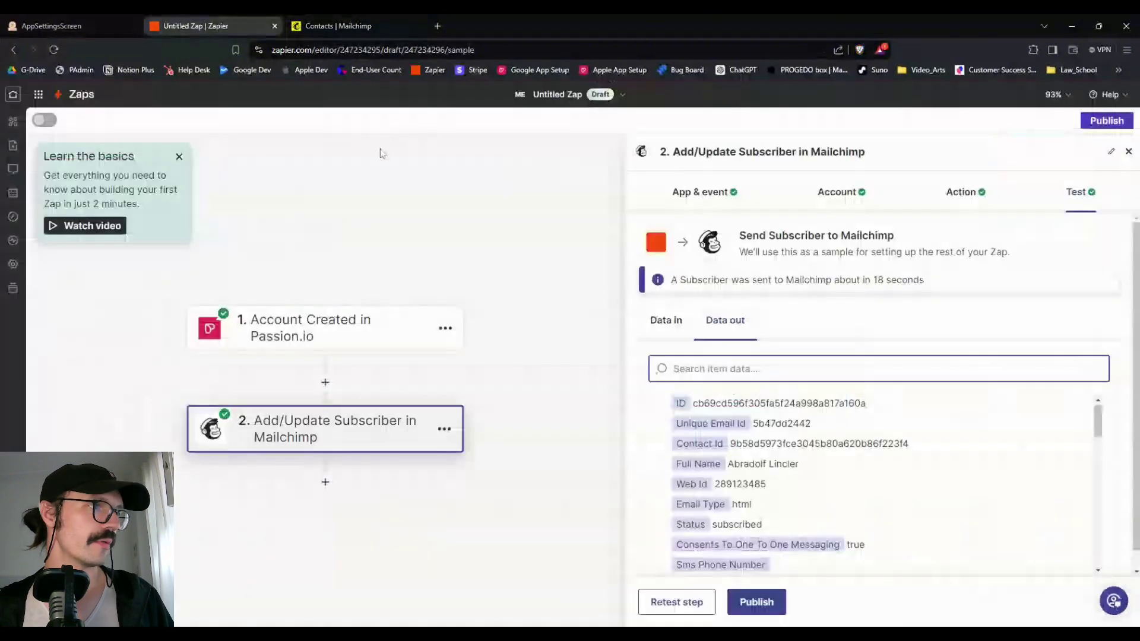
{"action": "left_click", "coordinate": [557, 94]}
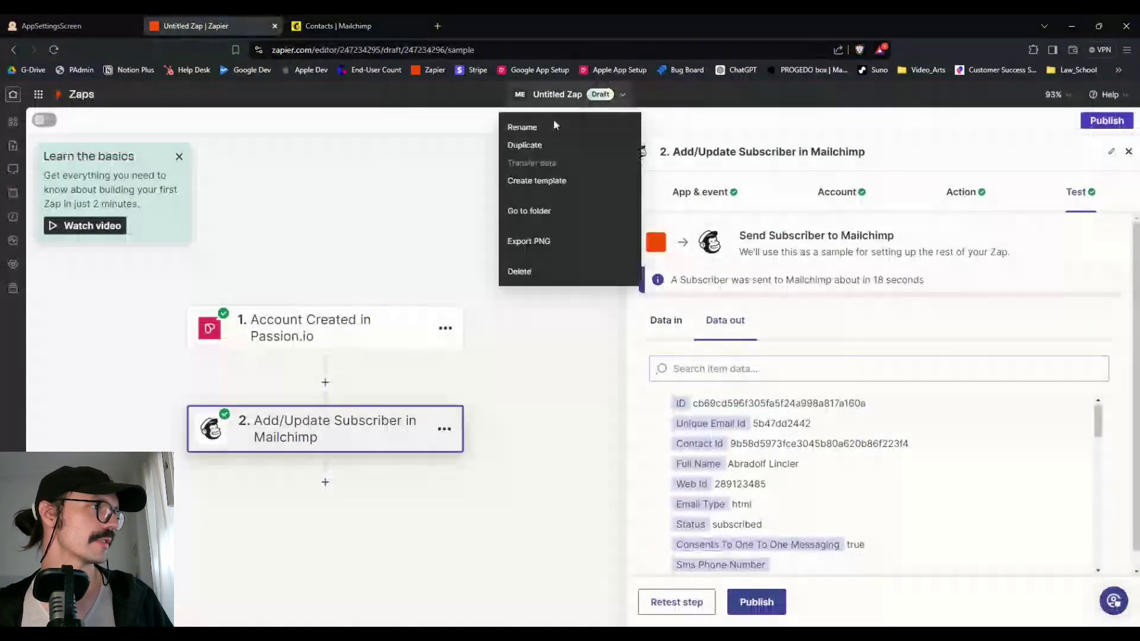
{"action": "left_click", "coordinate": [555, 124]}
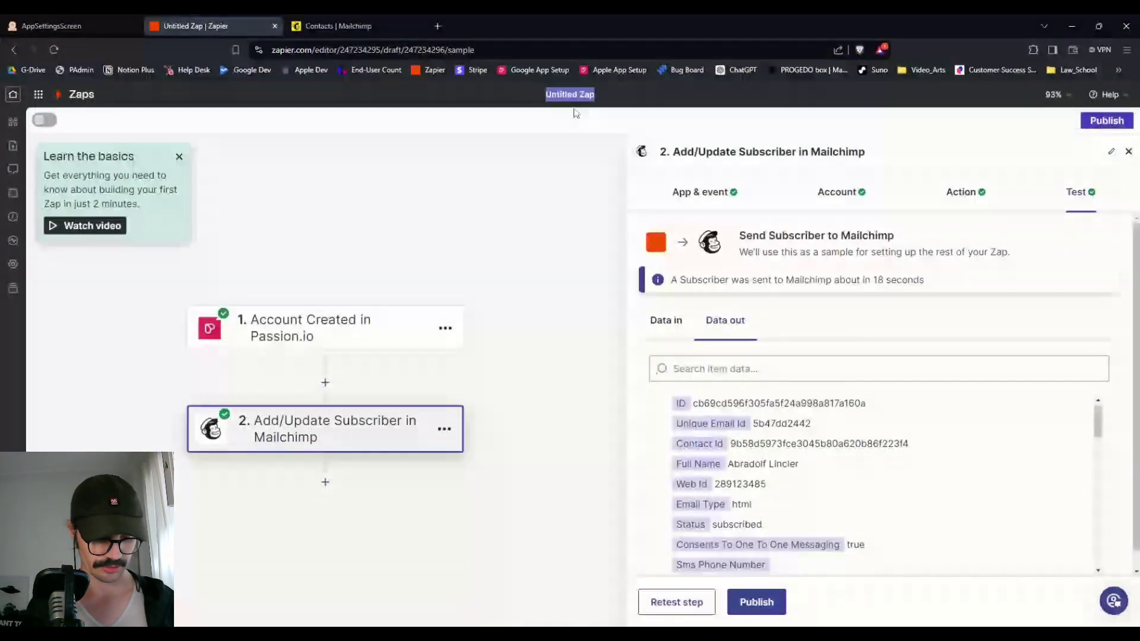
{"action": "type", "text": "Add"}
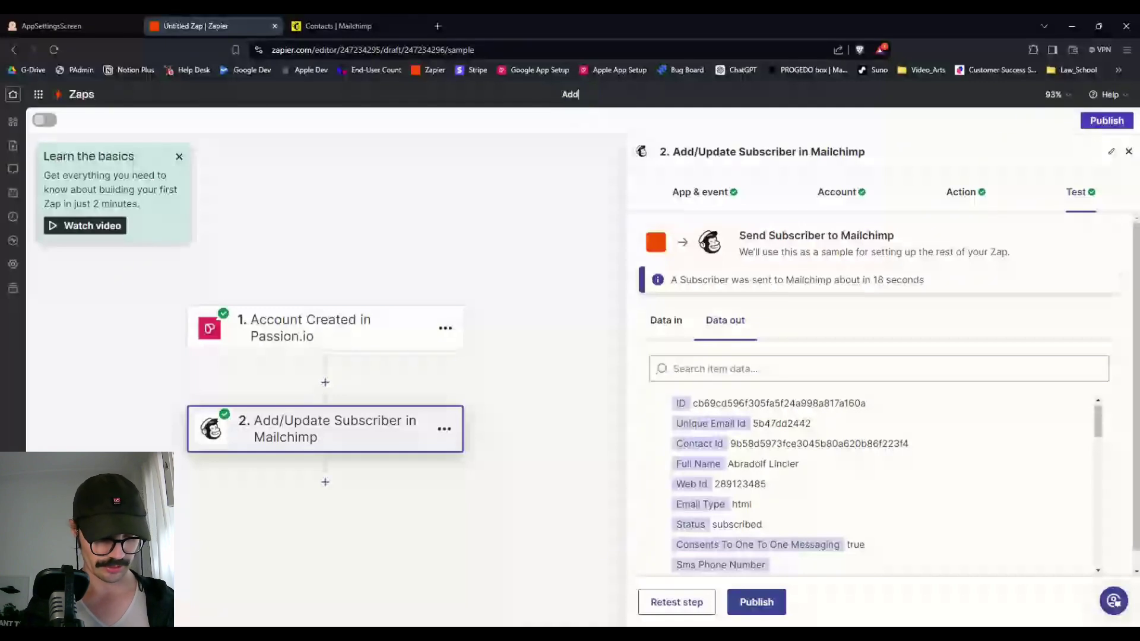
{"action": "type", "text": " New App"}
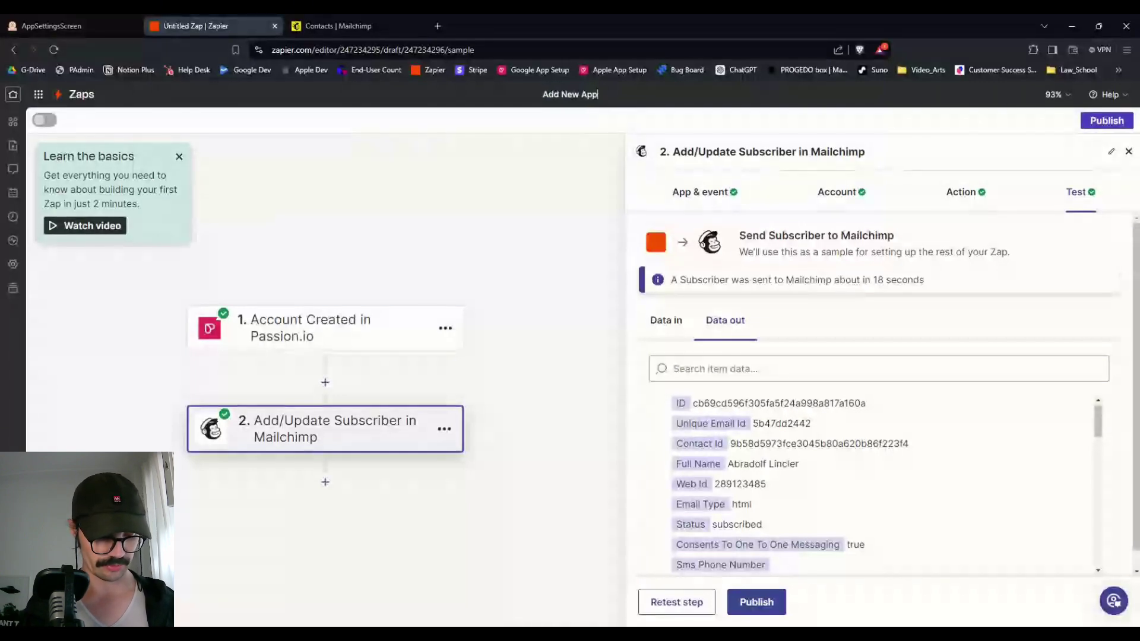
{"action": "type", "text": " Users to Ma"}
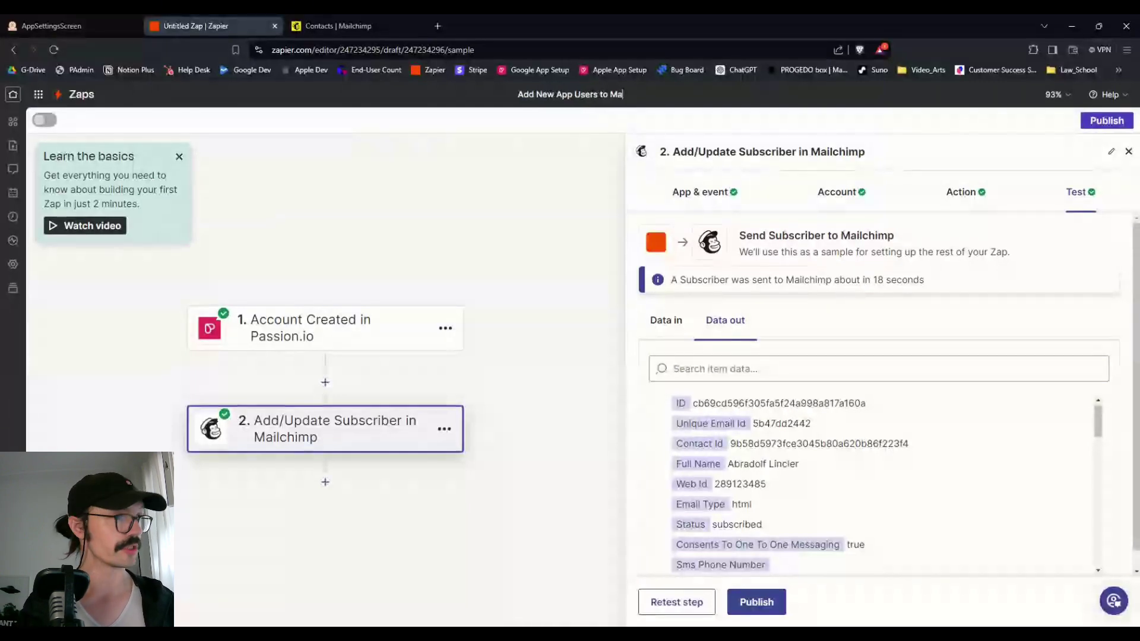
{"action": "type", "text": "ilchimp"}
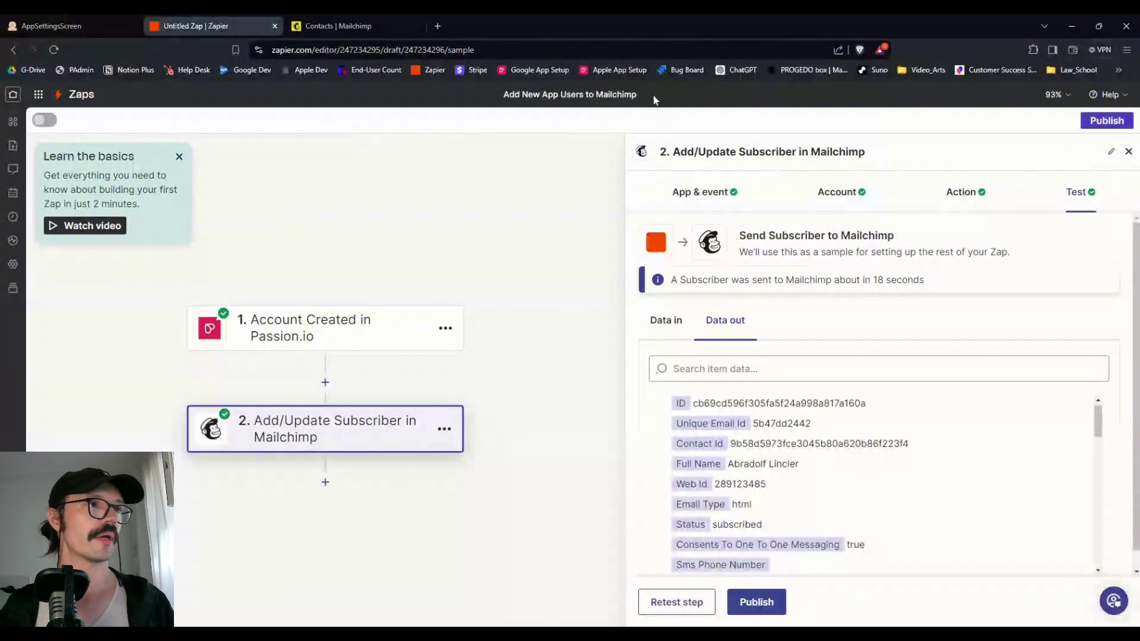
{"action": "left_click", "coordinate": [758, 116]}
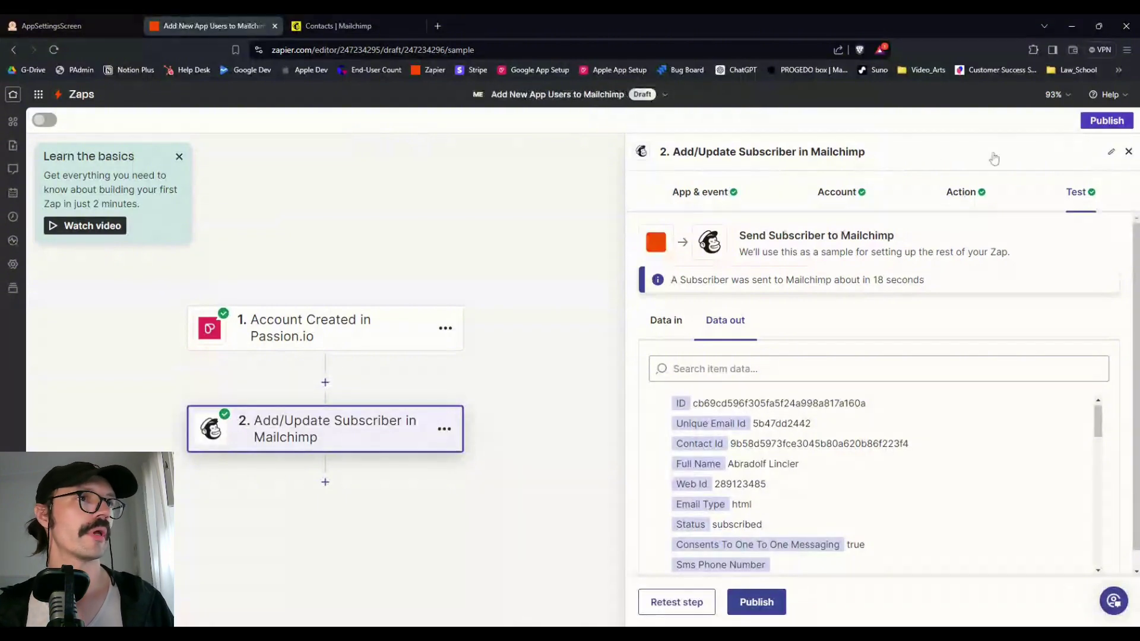
Publish the zap as v1 and reopen it in the draft editor.
{"action": "left_click", "coordinate": [1108, 123]}
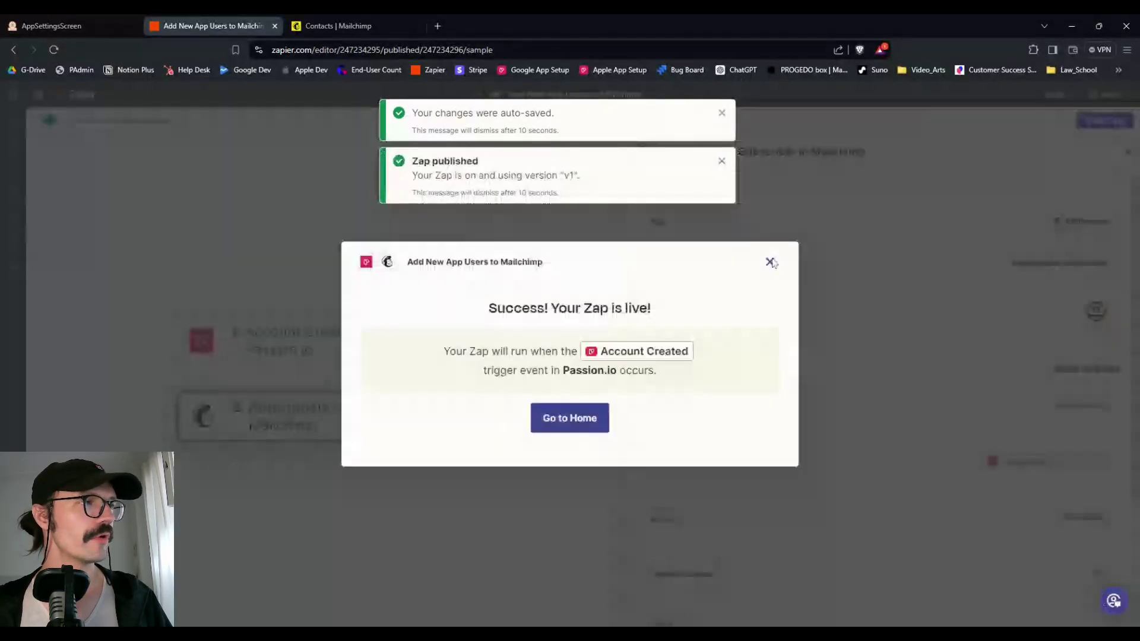
{"action": "left_click", "coordinate": [770, 262]}
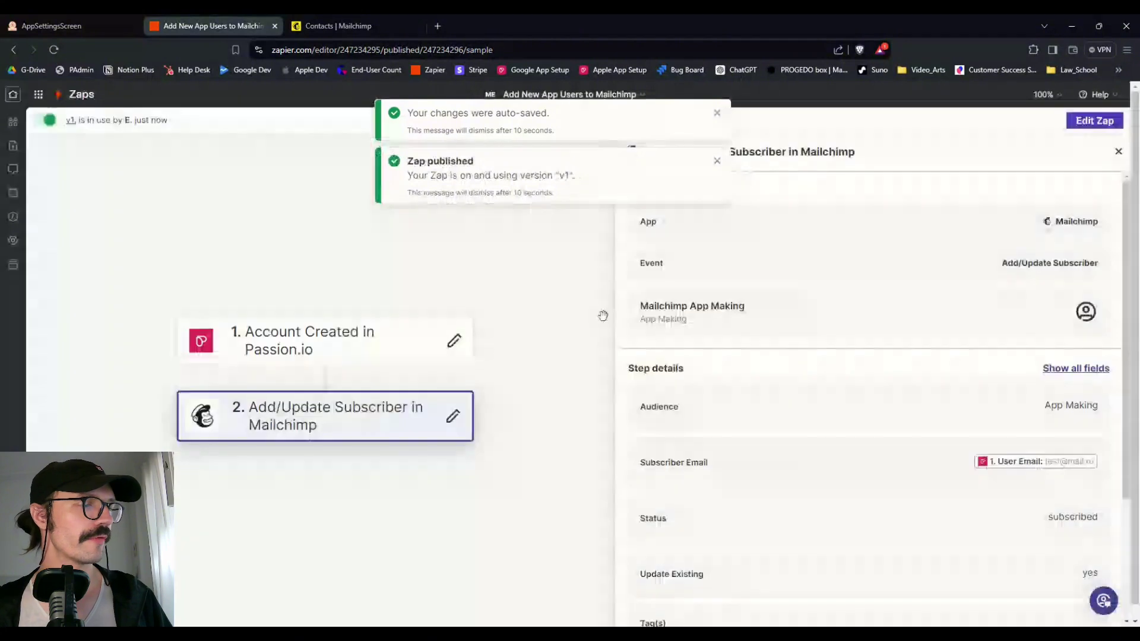
{"action": "left_click", "coordinate": [1094, 121]}
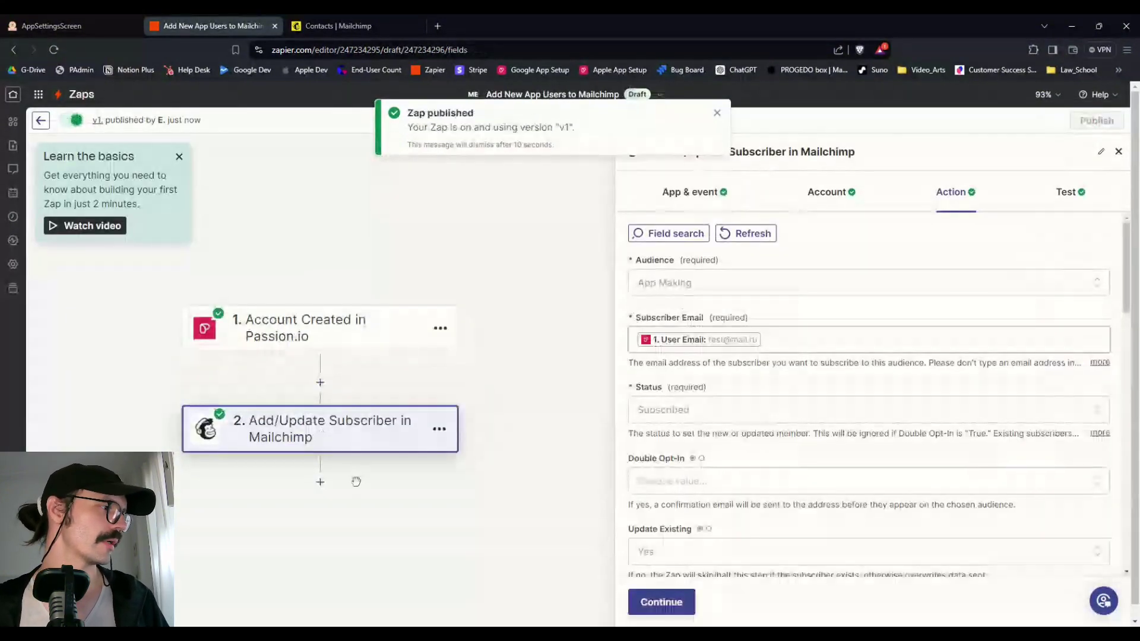
Add a Delay by Zapier step using the Delay For event after the Mailchimp step.
{"action": "left_click", "coordinate": [320, 482]}
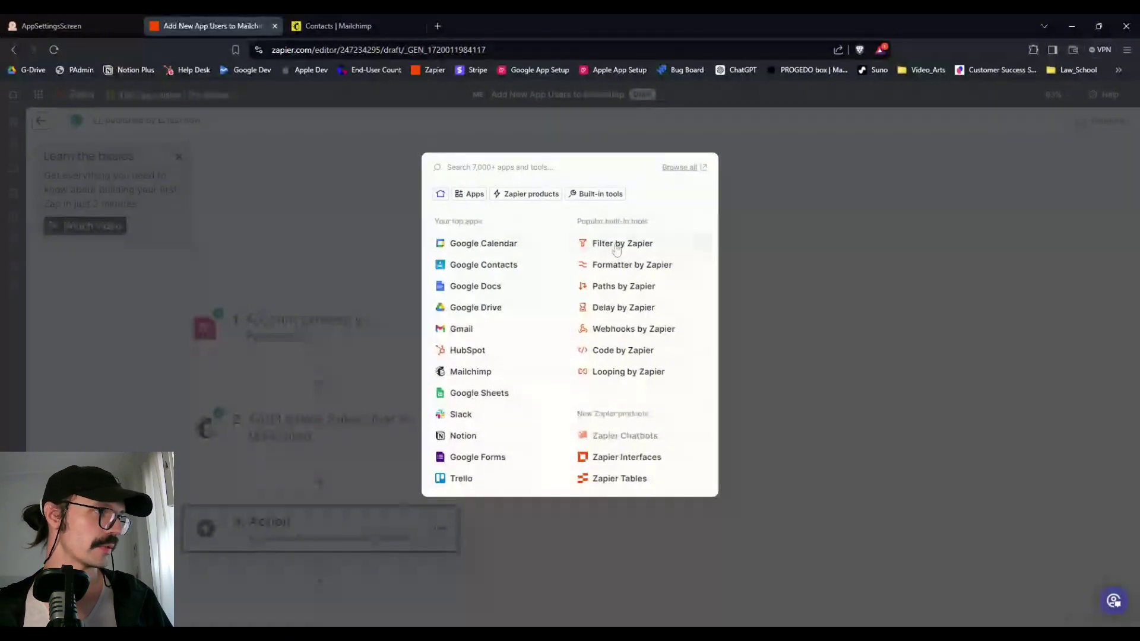
{"action": "left_click", "coordinate": [623, 308]}
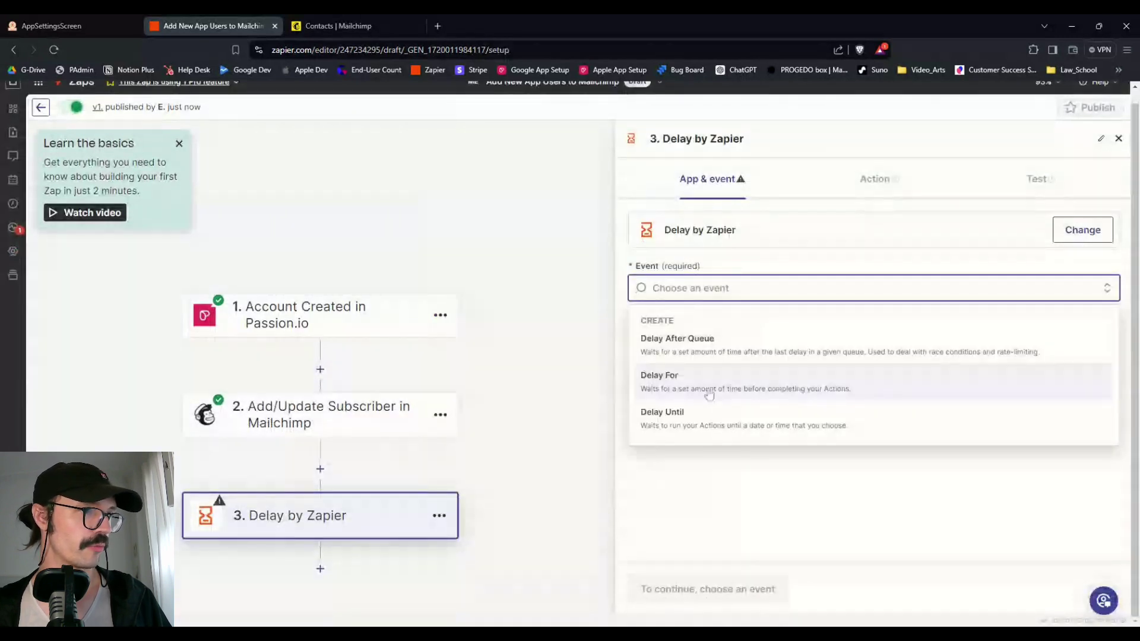
{"action": "left_click", "coordinate": [709, 385]}
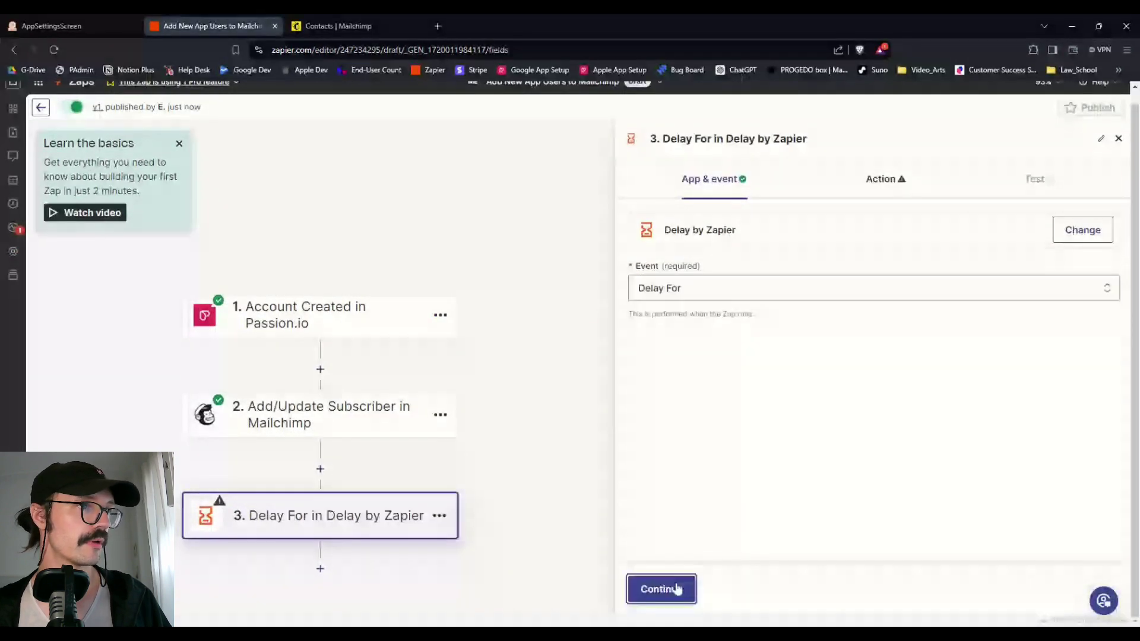
{"action": "left_click", "coordinate": [677, 589]}
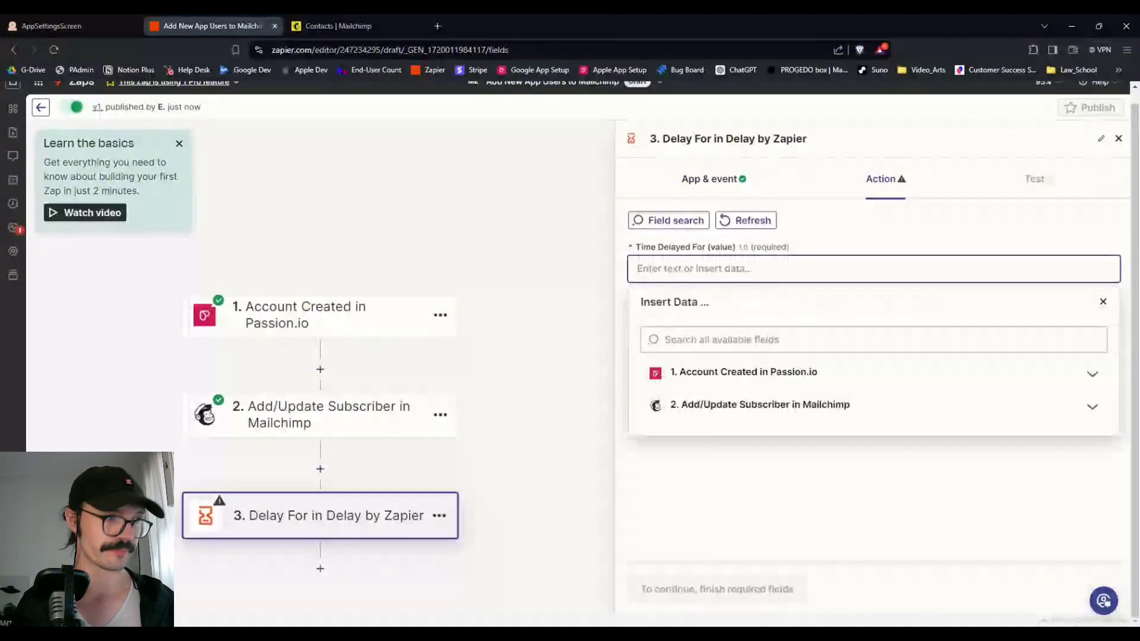
Set the delay to 30 days and run the step's test.
{"action": "type", "text": "30"}
{"action": "left_click", "coordinate": [893, 240]}
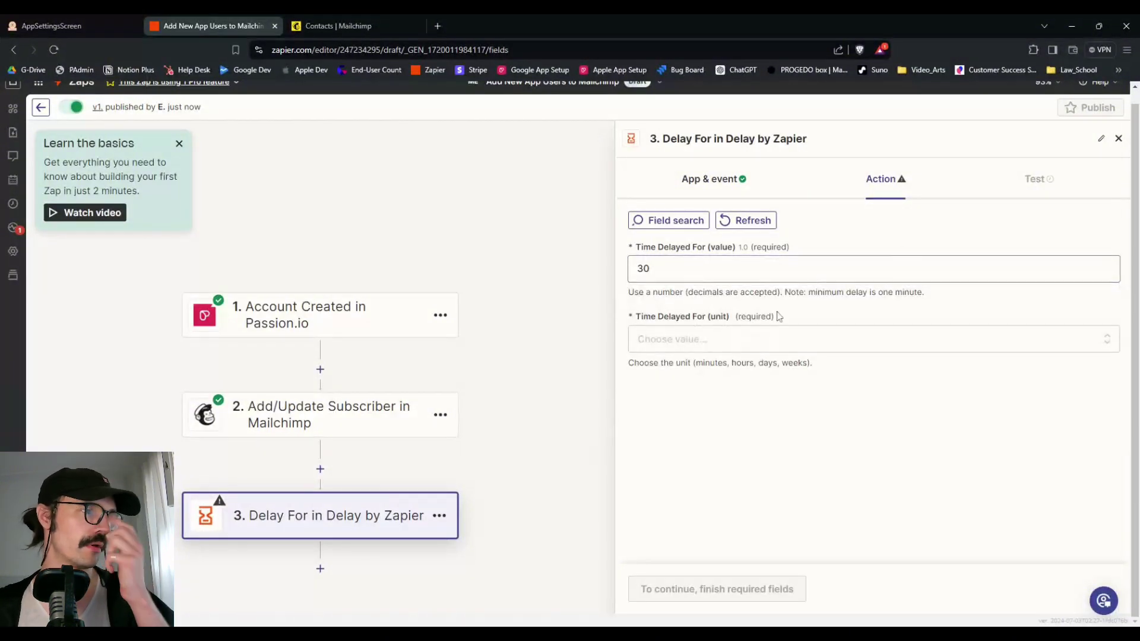
{"action": "left_click", "coordinate": [760, 340]}
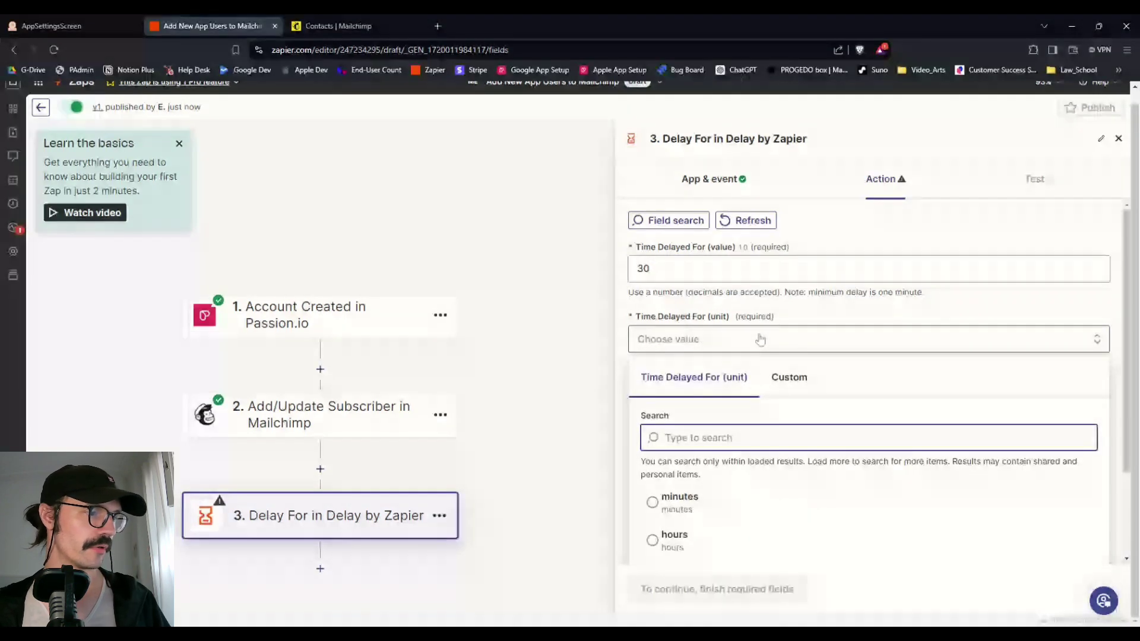
{"action": "scroll", "coordinate": [725, 475], "scroll_direction": "down", "scroll_amount": 3}
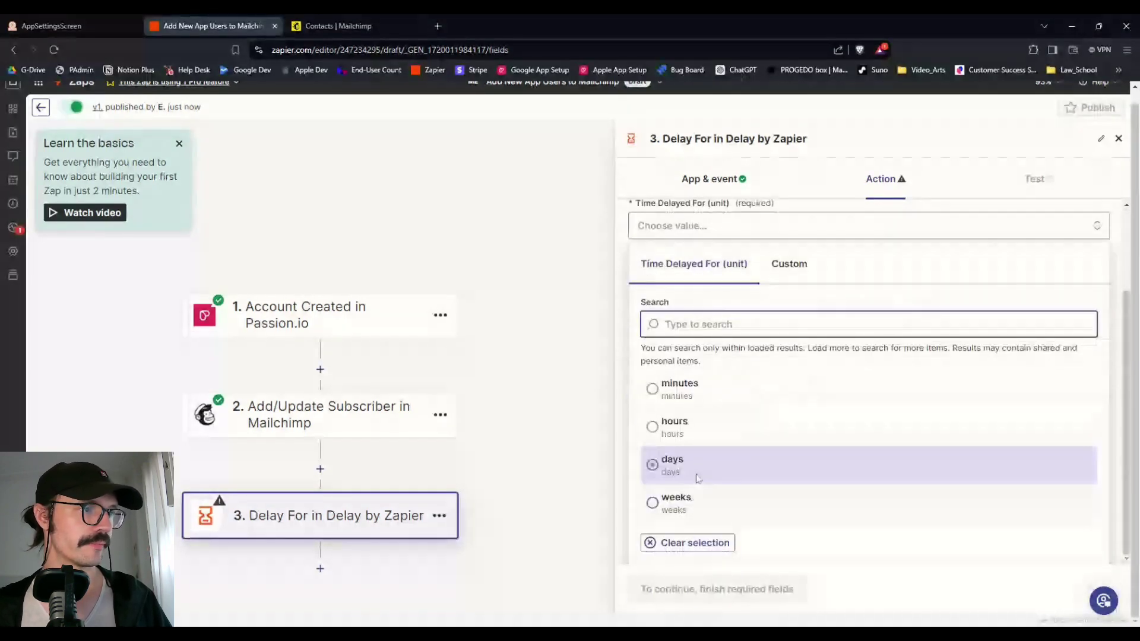
{"action": "left_click", "coordinate": [698, 479]}
{"action": "left_click", "coordinate": [661, 589]}
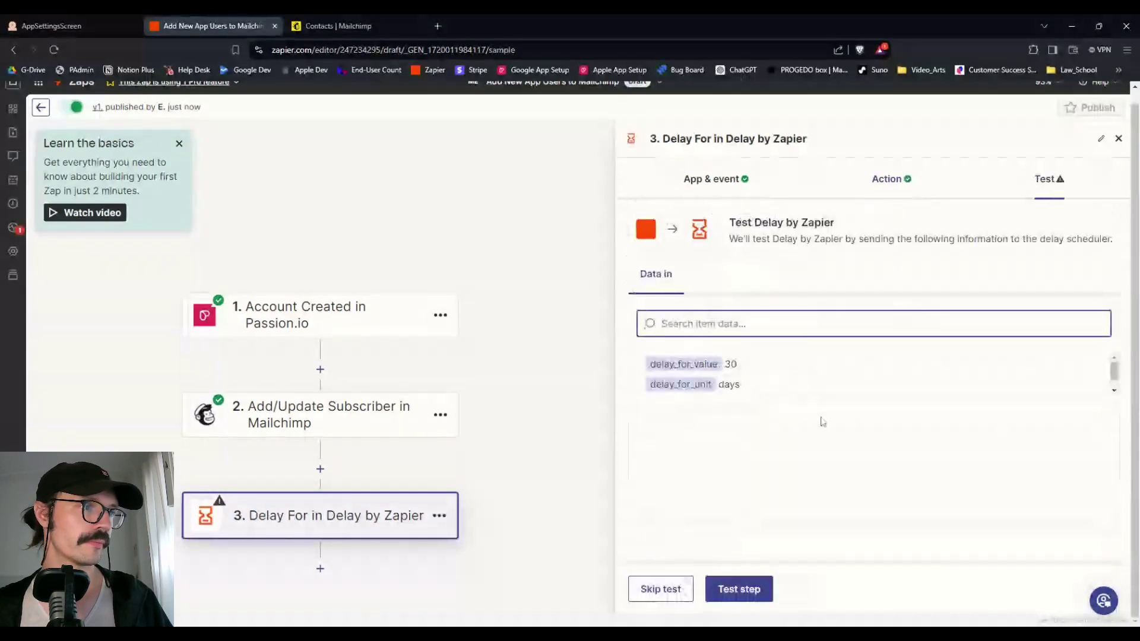
{"action": "left_click", "coordinate": [740, 587]}
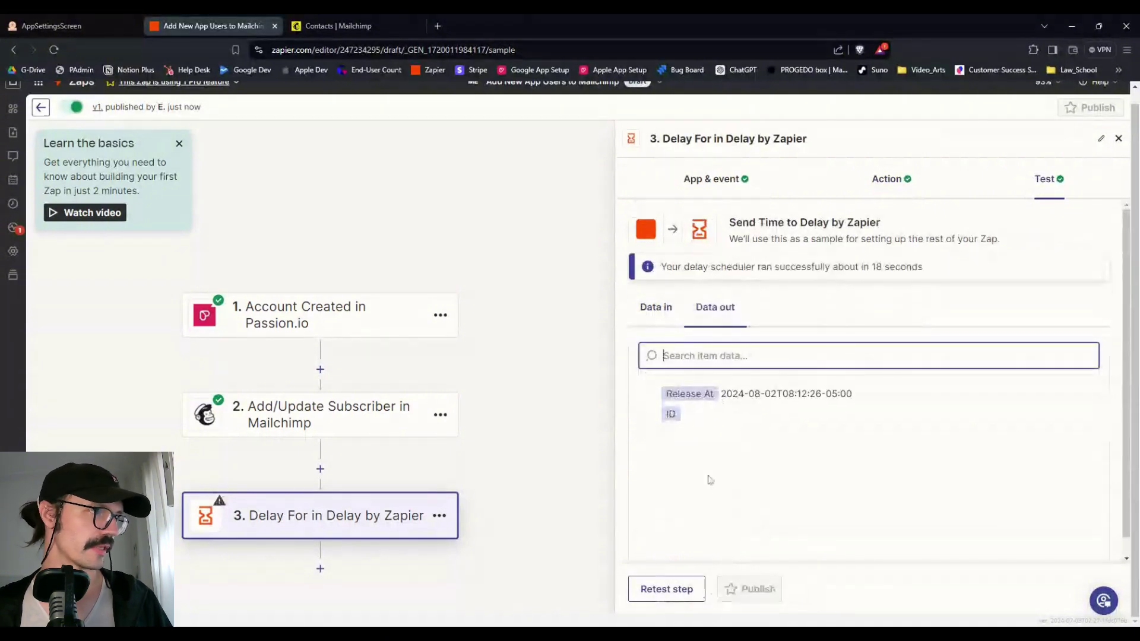
Add a Mailchimp Remove Subscriber from Tag step after the delay, using the connected account.
{"action": "left_click", "coordinate": [348, 564]}
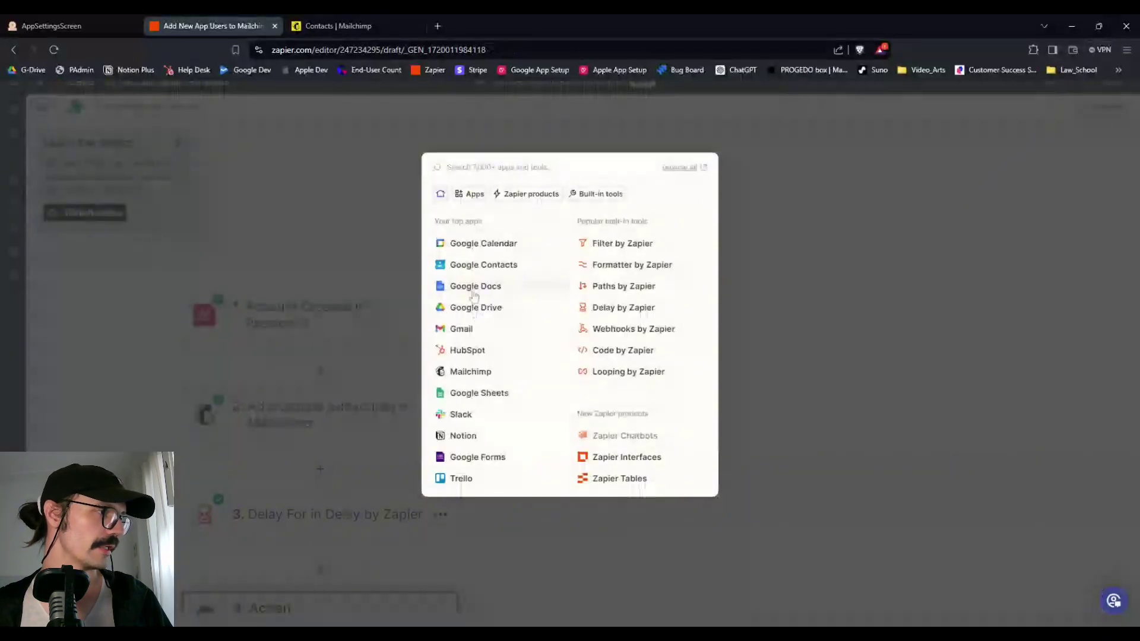
{"action": "left_click", "coordinate": [486, 372]}
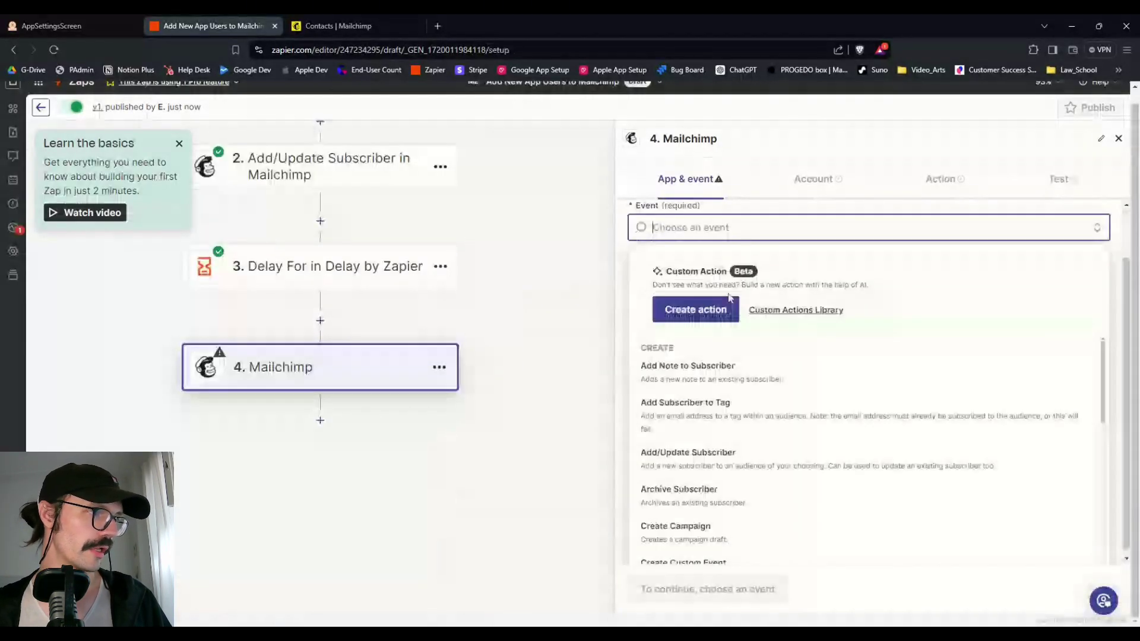
{"action": "scroll", "coordinate": [805, 399], "scroll_direction": "down", "scroll_amount": 1}
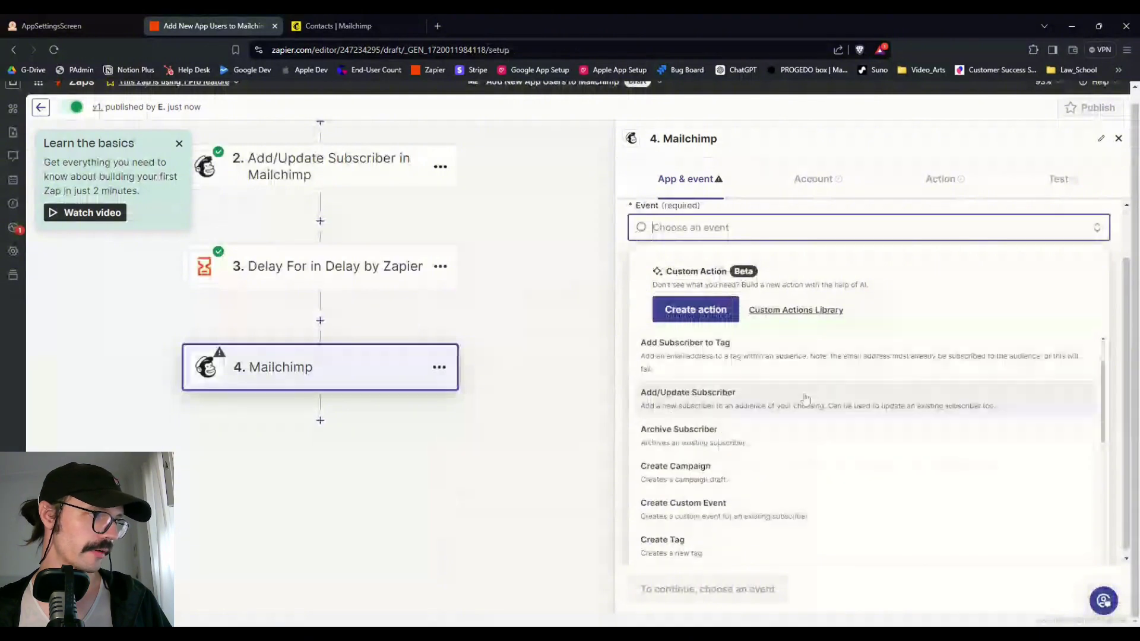
{"action": "scroll", "coordinate": [806, 399], "scroll_direction": "down", "scroll_amount": 1}
{"action": "scroll", "coordinate": [806, 399], "scroll_direction": "down", "scroll_amount": 1}
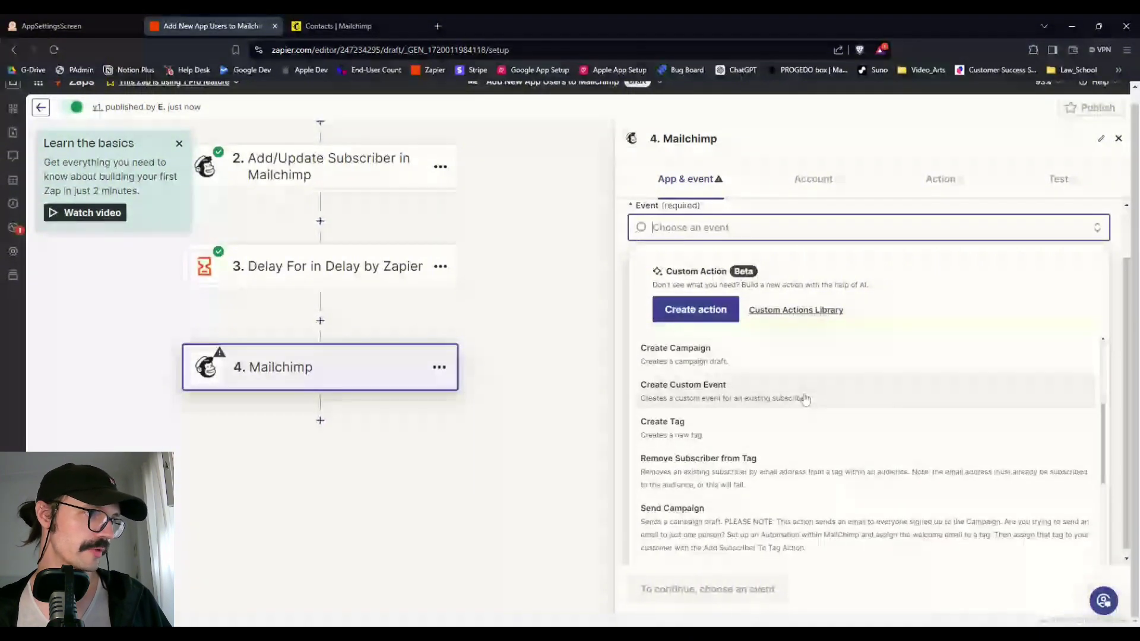
{"action": "left_click", "coordinate": [742, 472]}
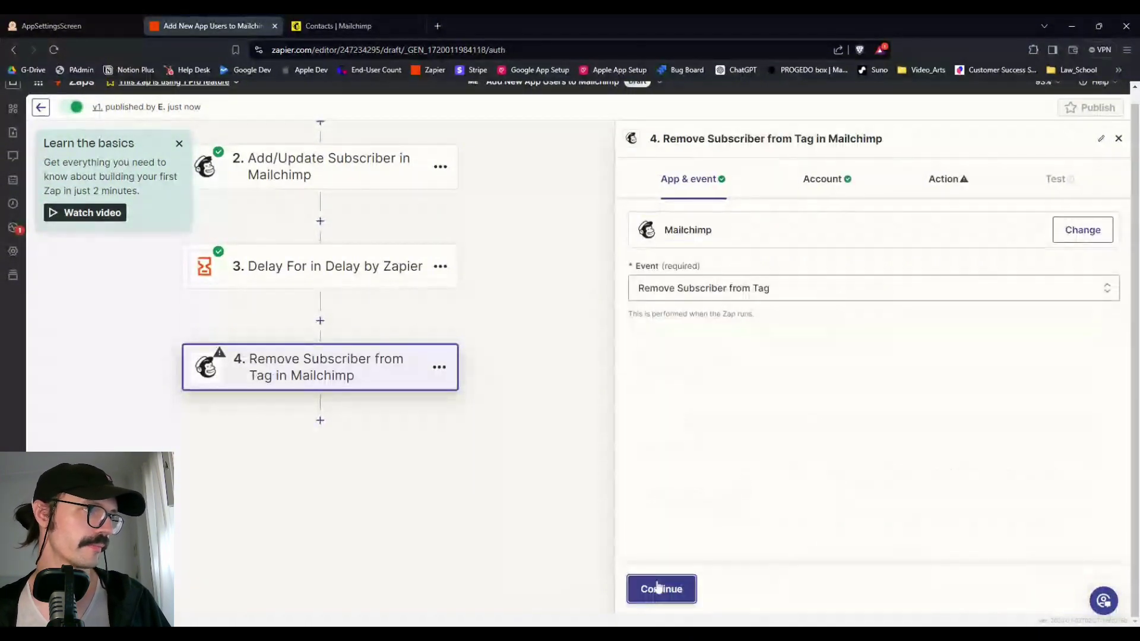
{"action": "left_click", "coordinate": [658, 588]}
{"action": "left_click", "coordinate": [660, 591]}
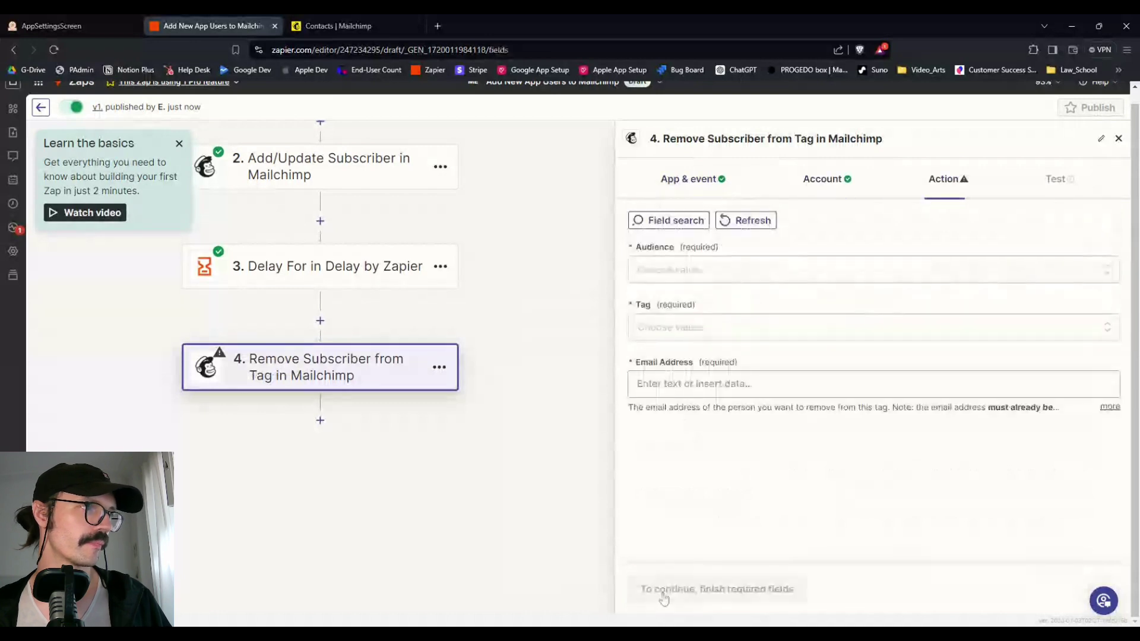
Set Audience to App Making, Tag to New App User, and map the Passion.io User Email.
{"action": "left_click", "coordinate": [681, 268]}
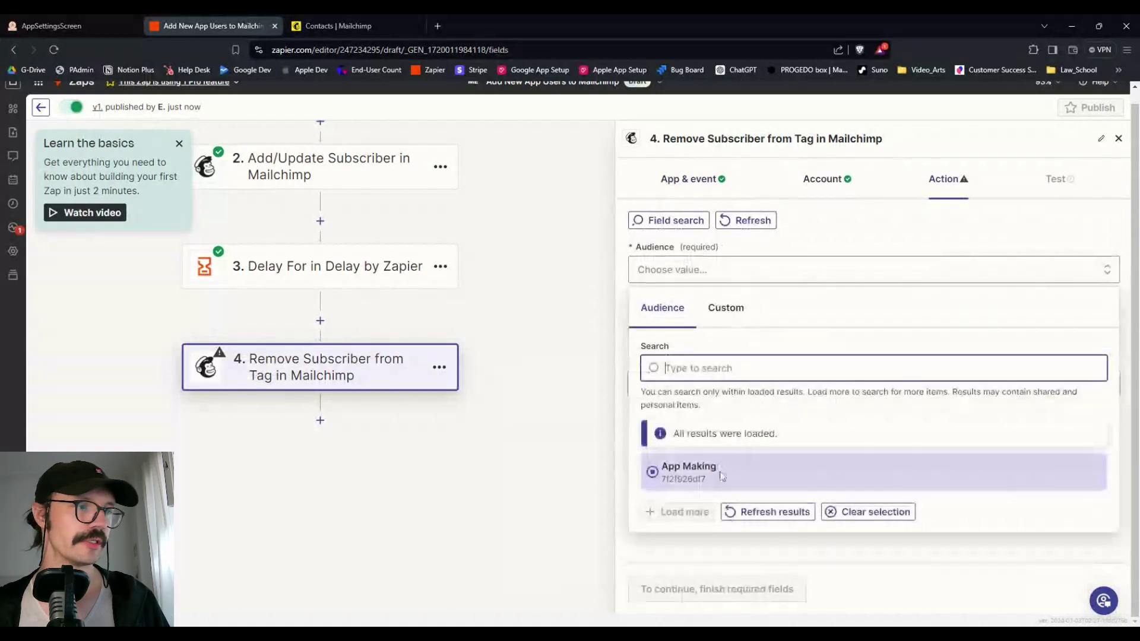
{"action": "left_click", "coordinate": [722, 475]}
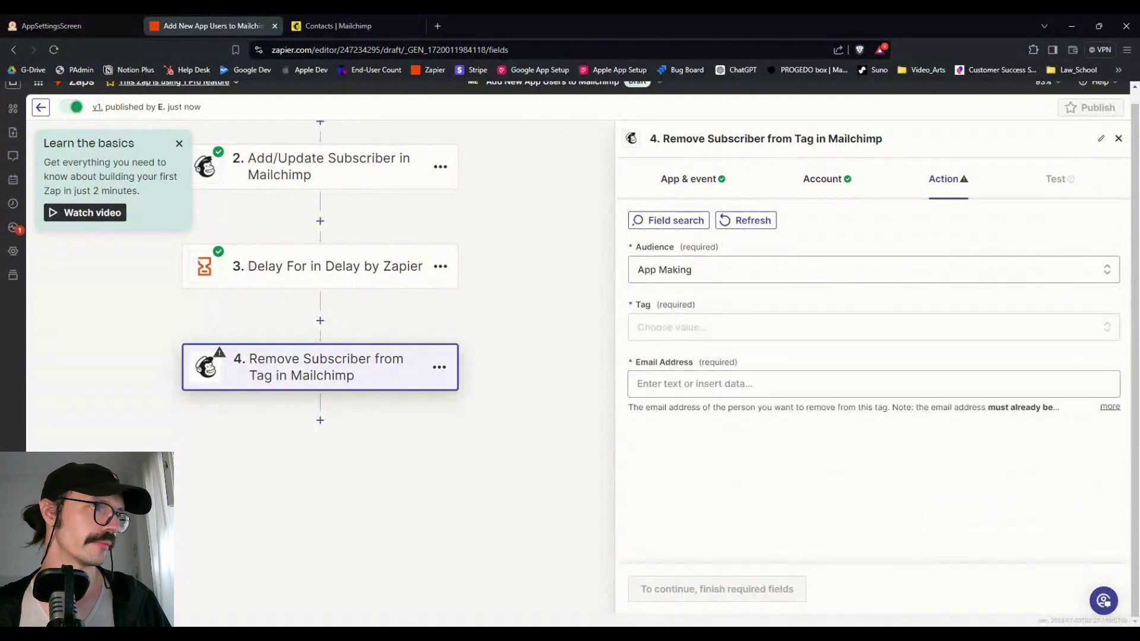
{"action": "left_click", "coordinate": [701, 329]}
{"action": "left_click", "coordinate": [751, 499]}
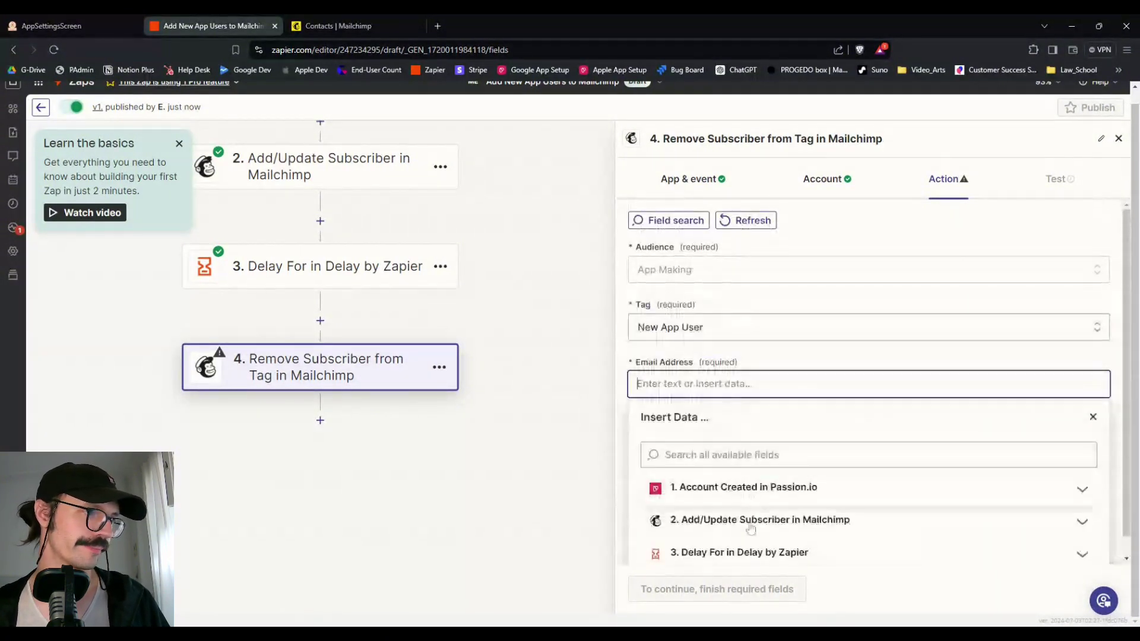
{"action": "left_click", "coordinate": [747, 487]}
{"action": "scroll", "coordinate": [736, 517], "scroll_direction": "down", "scroll_amount": 1}
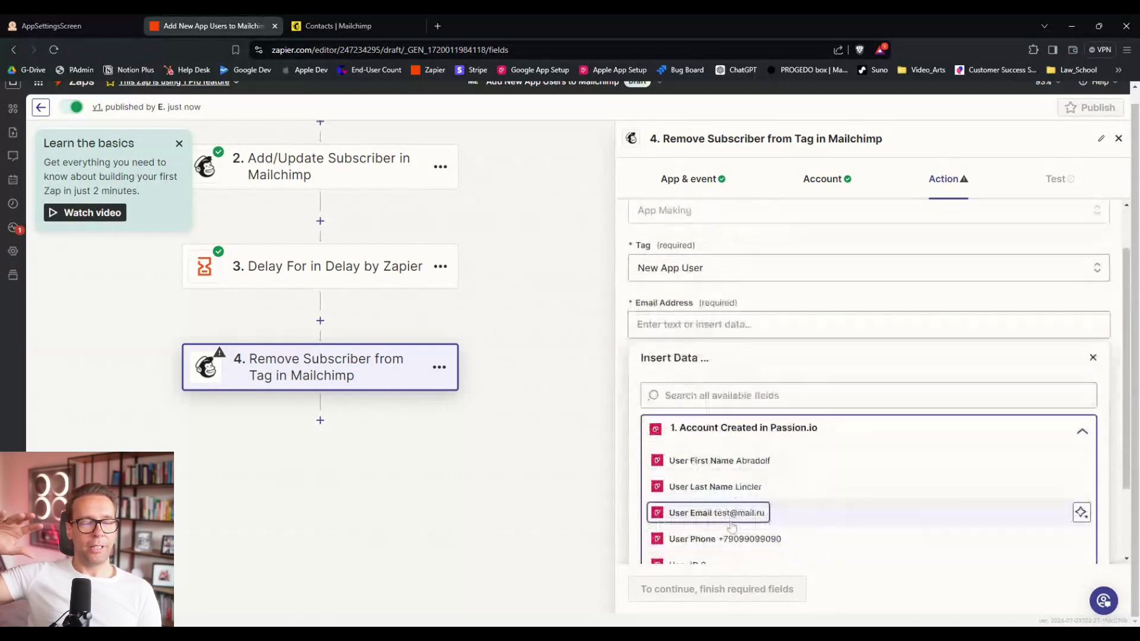
{"action": "left_click", "coordinate": [730, 524]}
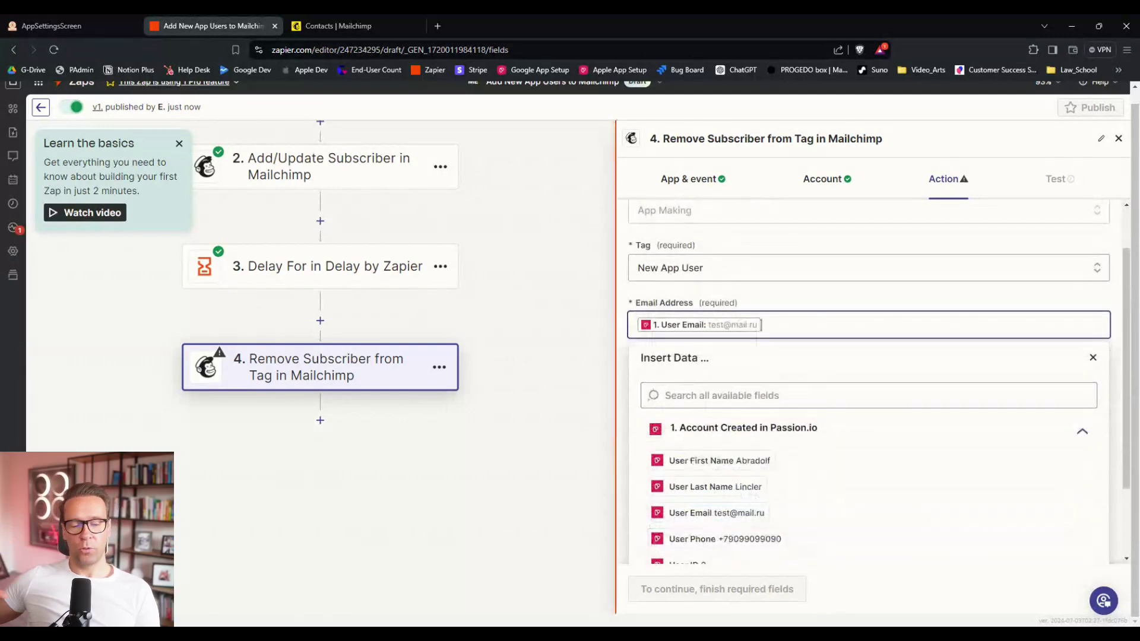
{"action": "left_click", "coordinate": [759, 297]}
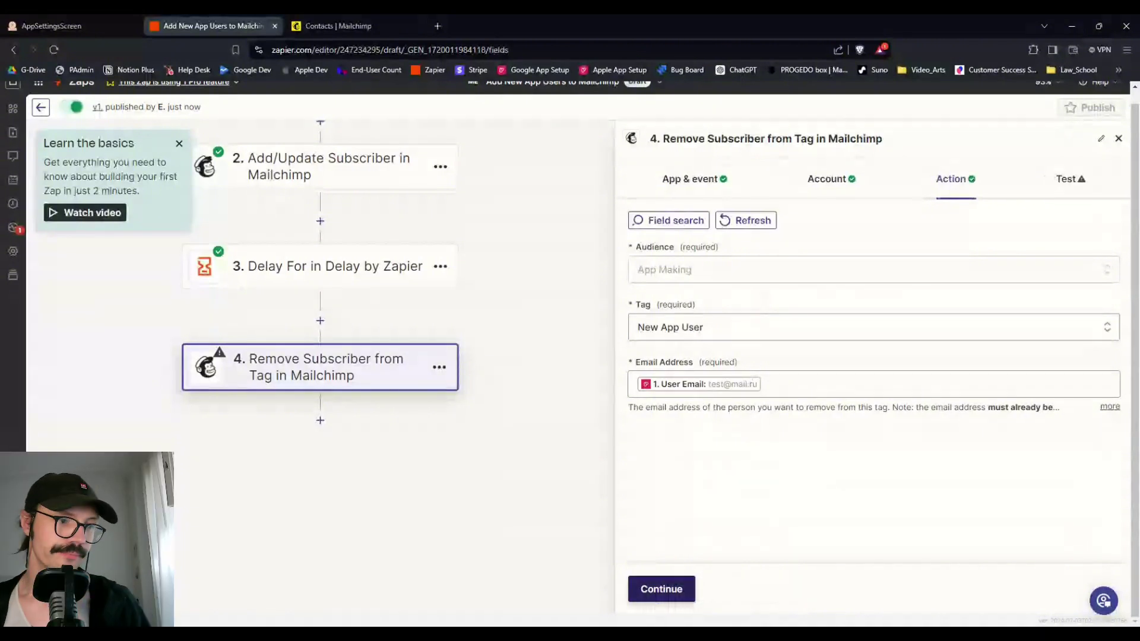
Continue to the Remove Subscriber from Tag step's test preview.
{"action": "left_click", "coordinate": [691, 585]}
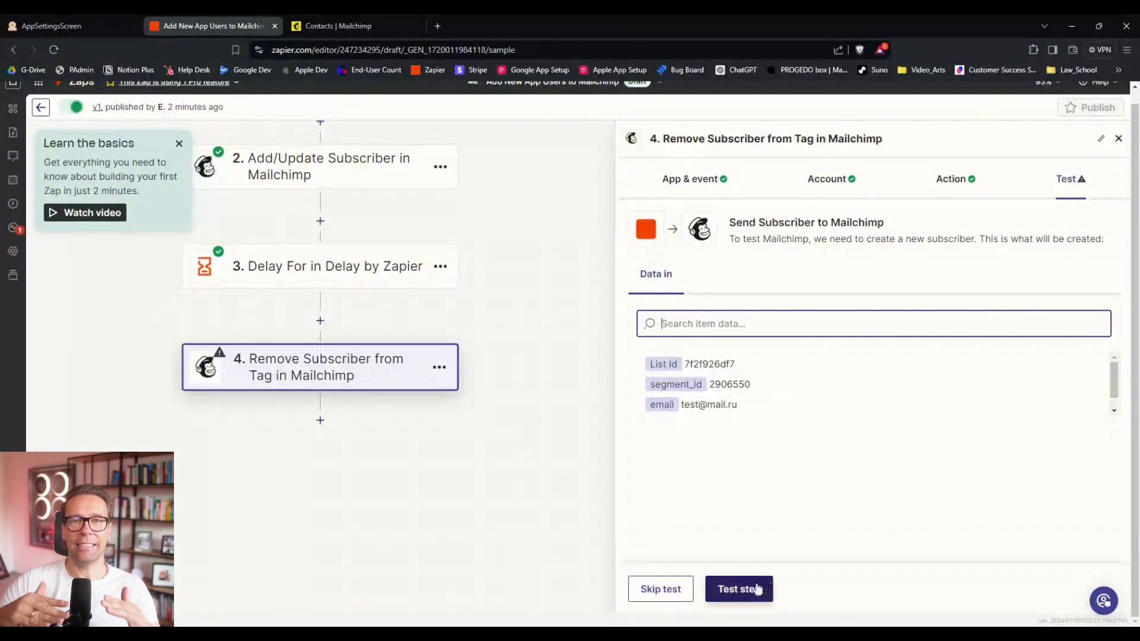
Skip the tag-removal test, try publishing the updated Zap, and dismiss the Upgrade to Pro popup.
{"action": "left_click", "coordinate": [678, 595]}
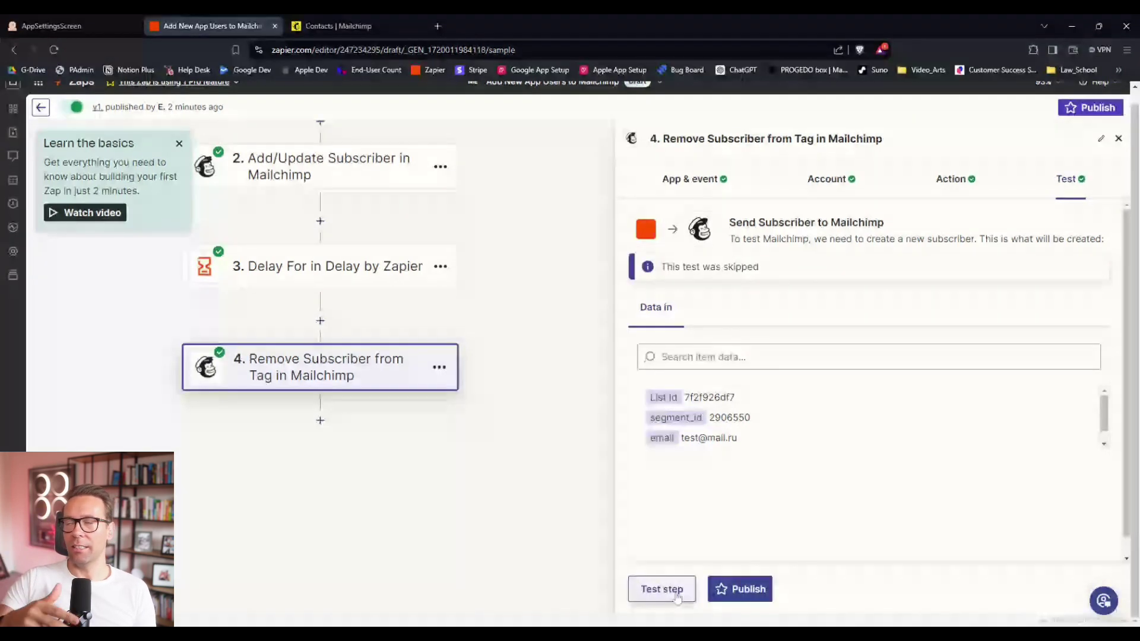
{"action": "left_click", "coordinate": [741, 589]}
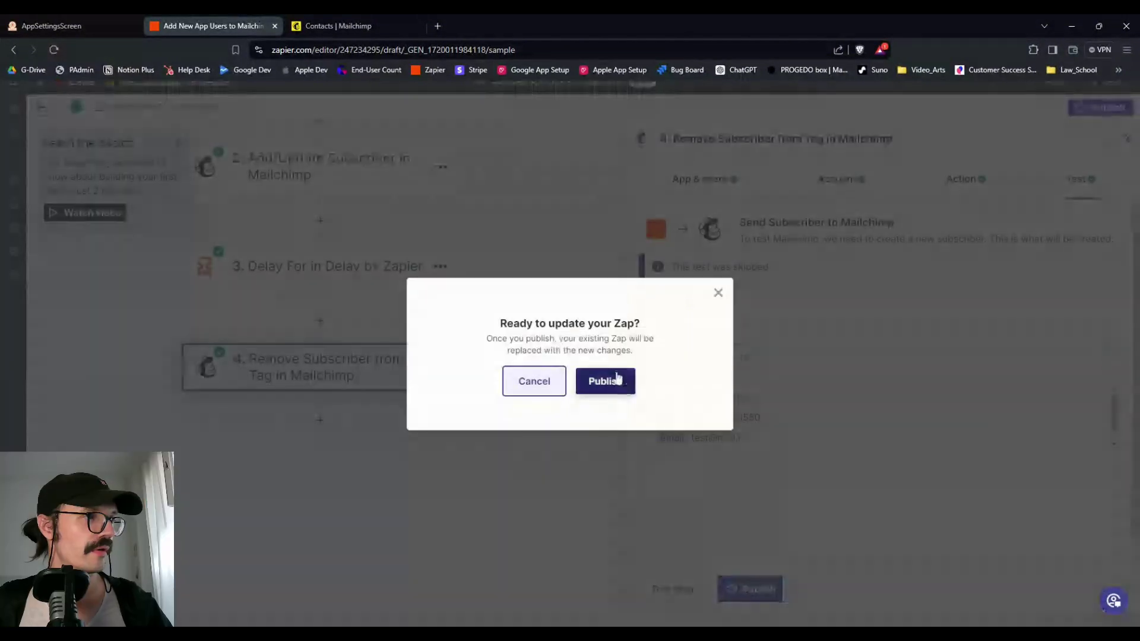
{"action": "left_click", "coordinate": [611, 381]}
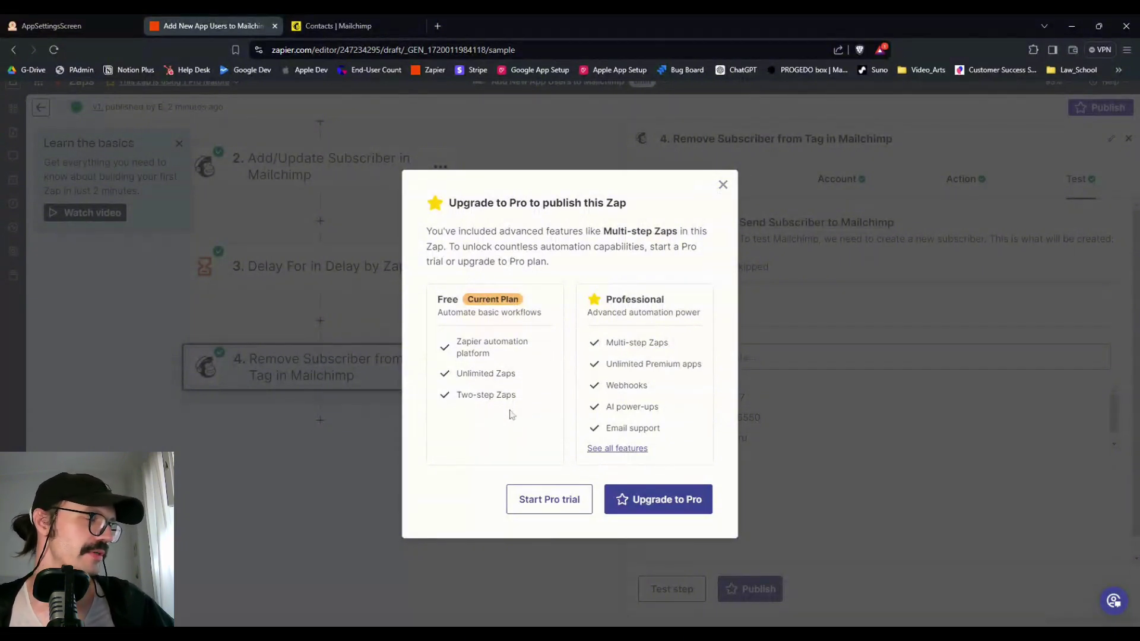
{"action": "left_click", "coordinate": [722, 184]}
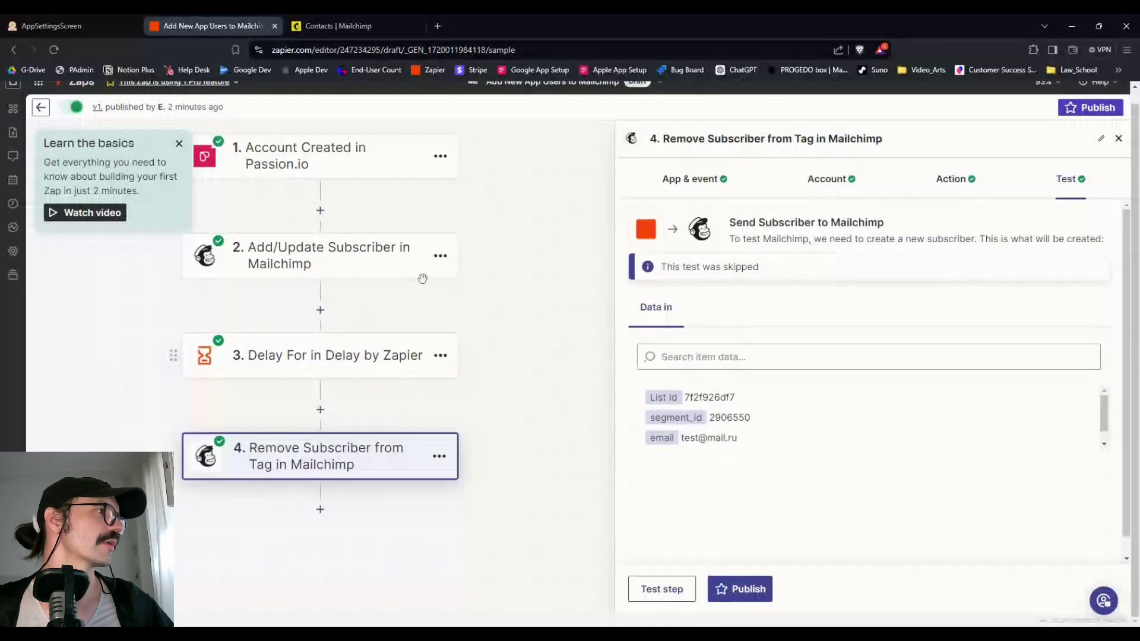
{"action": "scroll", "coordinate": [423, 279], "scroll_direction": "up", "scroll_amount": 2}
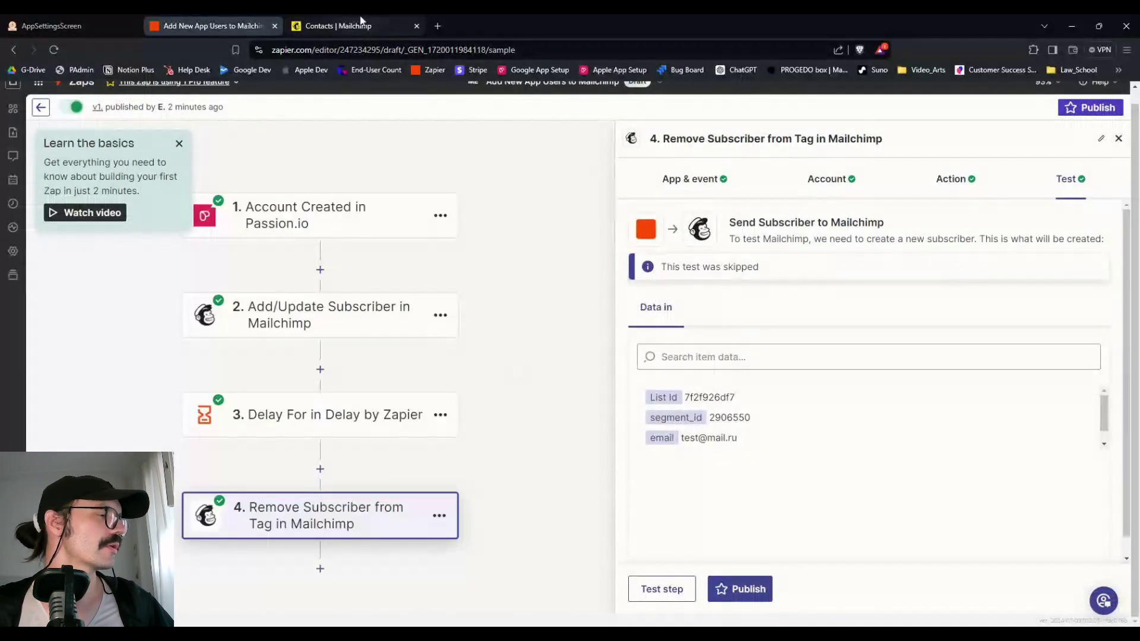
Review the New App User contact in Mailchimp, then go to Customer Journeys and start a blank journey.
{"action": "left_click", "coordinate": [360, 24]}
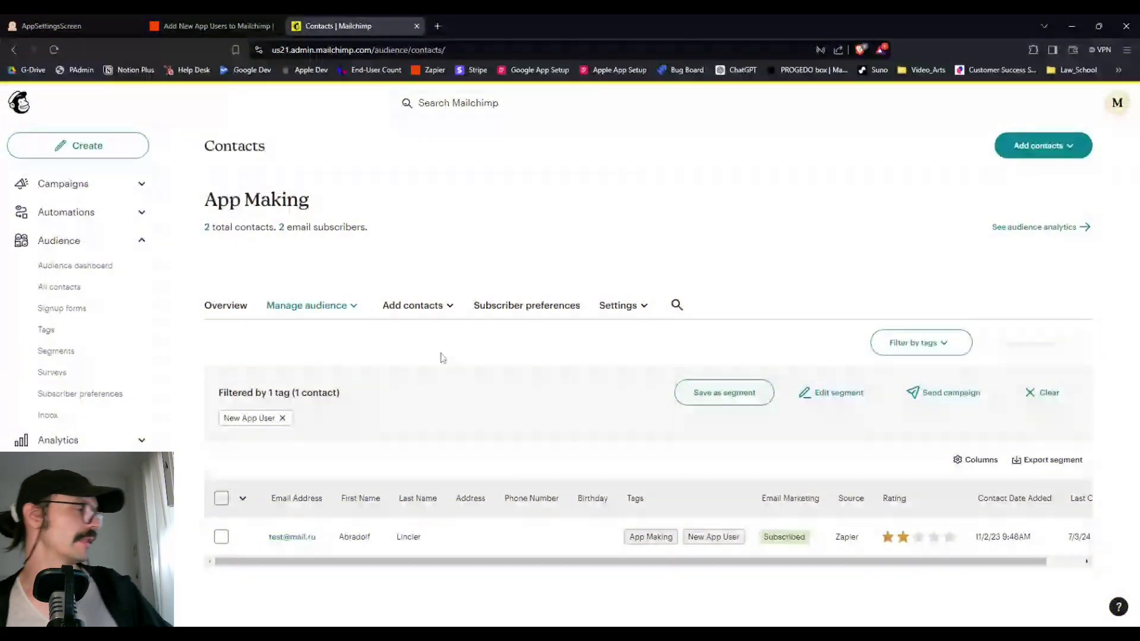
{"action": "left_click", "coordinate": [132, 228]}
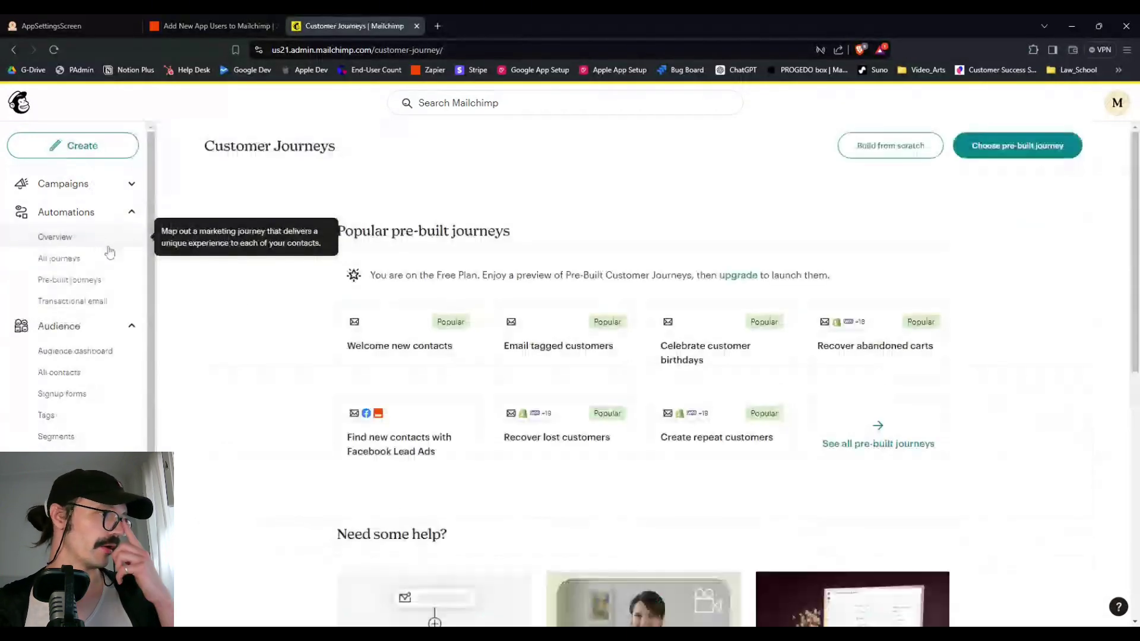
{"action": "scroll", "coordinate": [472, 383], "scroll_direction": "down", "scroll_amount": 3}
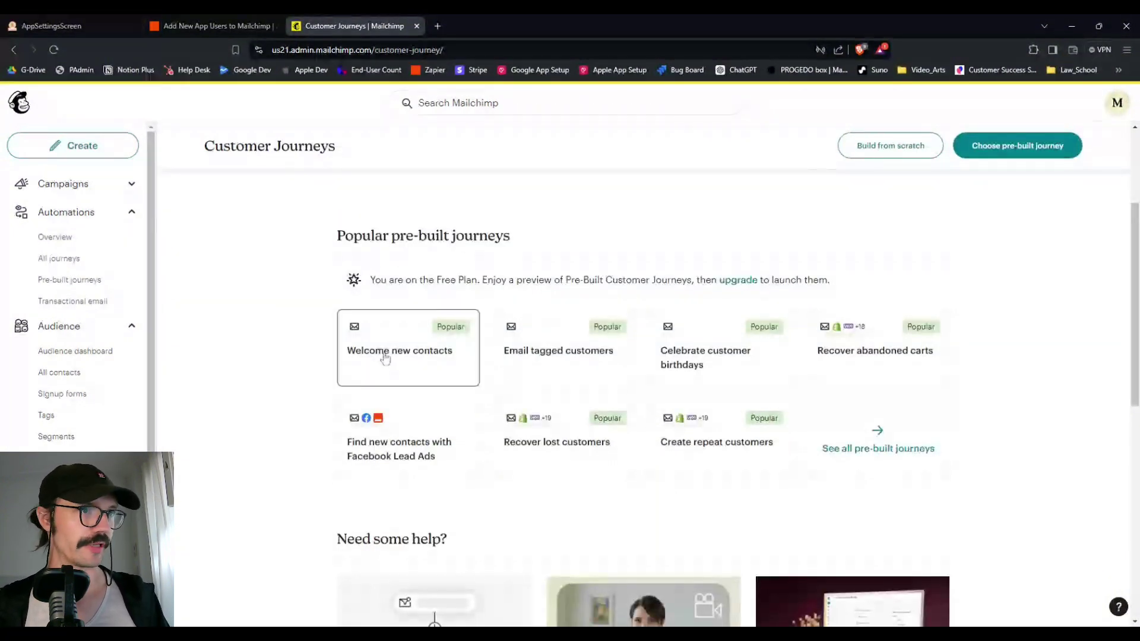
{"action": "left_click", "coordinate": [893, 155]}
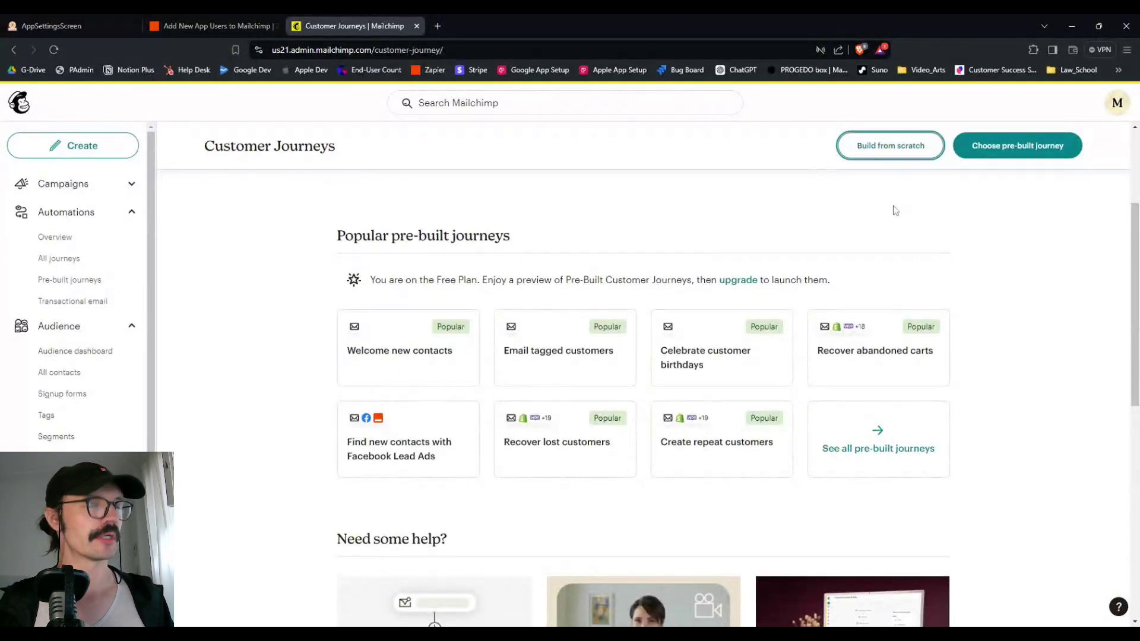
Create a new customer journey named 'Welcome to the App'.
{"action": "left_click", "coordinate": [899, 149]}
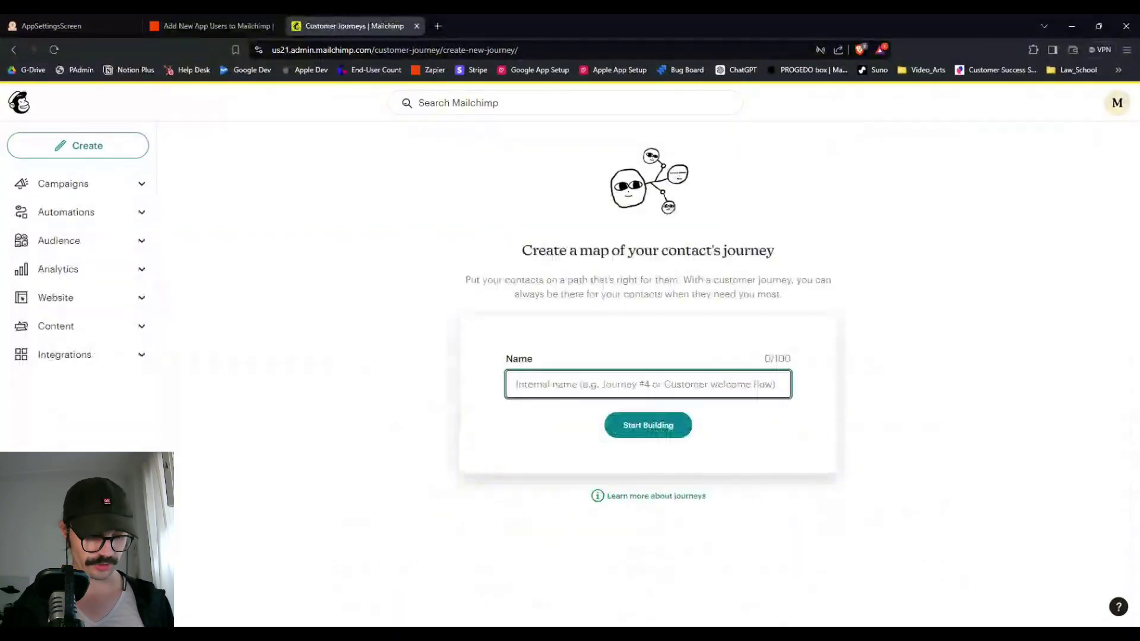
{"action": "type", "text": "Welcome to the App!"}
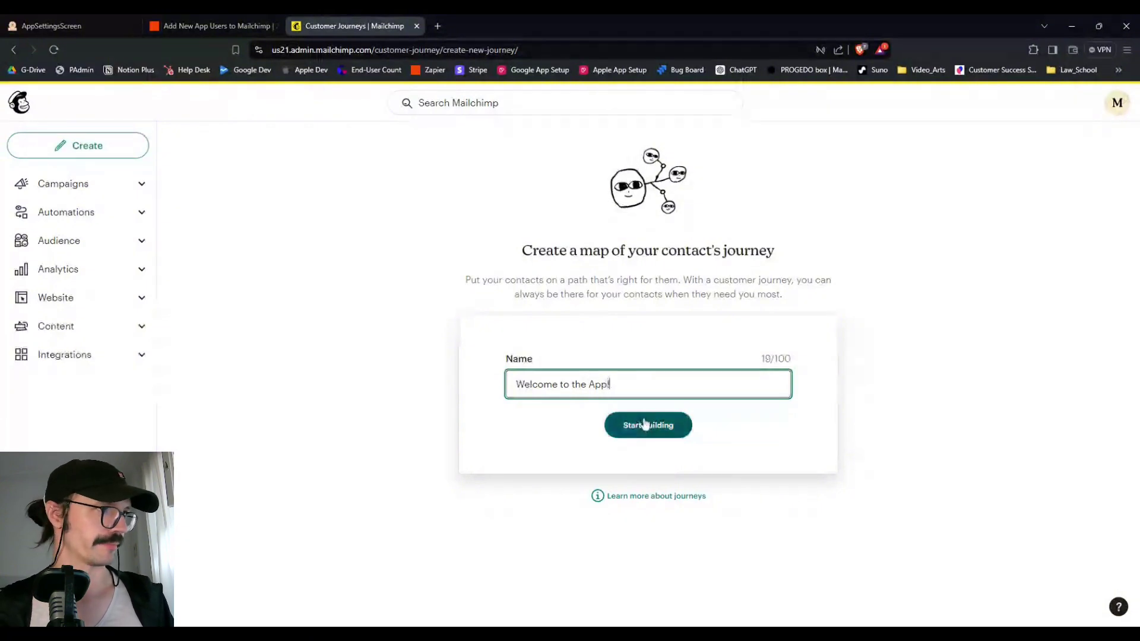
{"action": "left_click", "coordinate": [646, 424]}
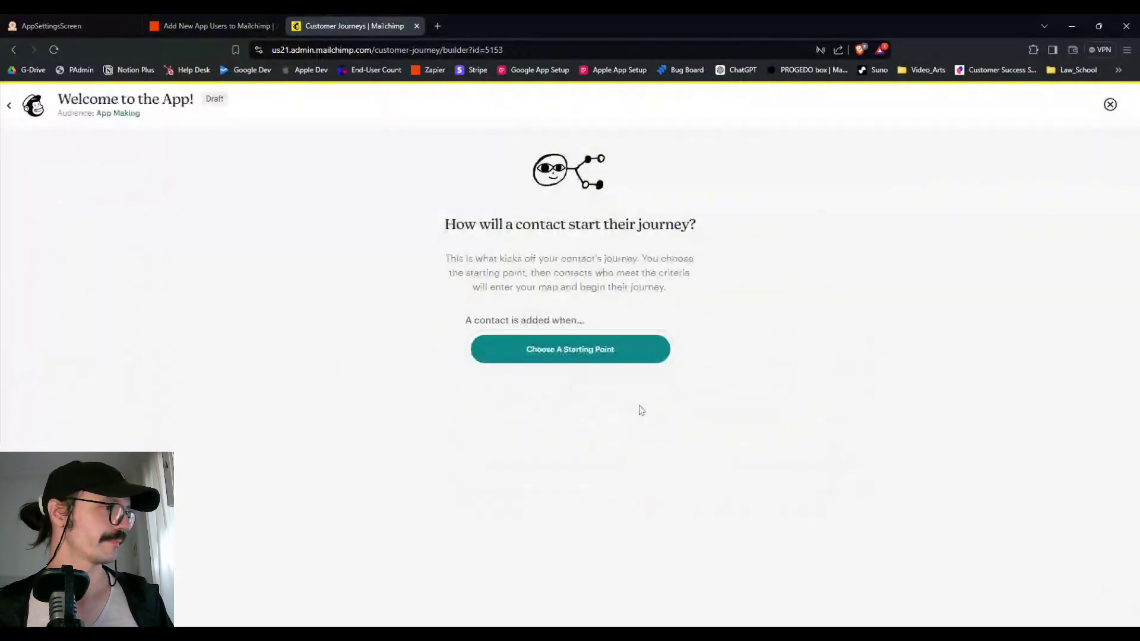
Set the journey's starting point to a contact being tagged New App User.
{"action": "left_click", "coordinate": [588, 352]}
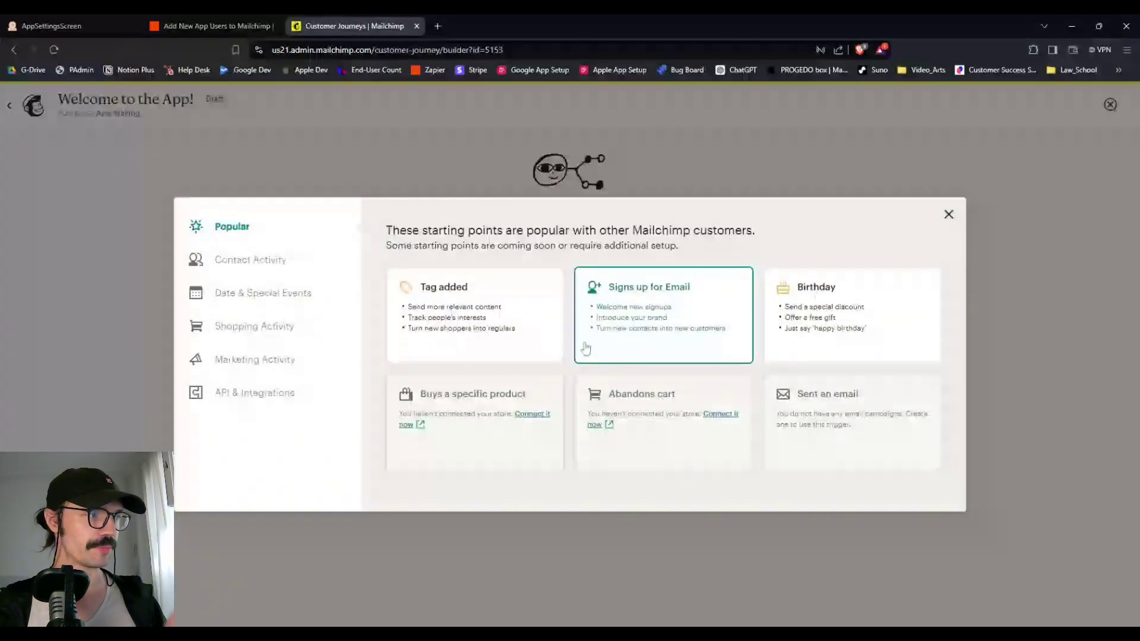
{"action": "left_click", "coordinate": [545, 320]}
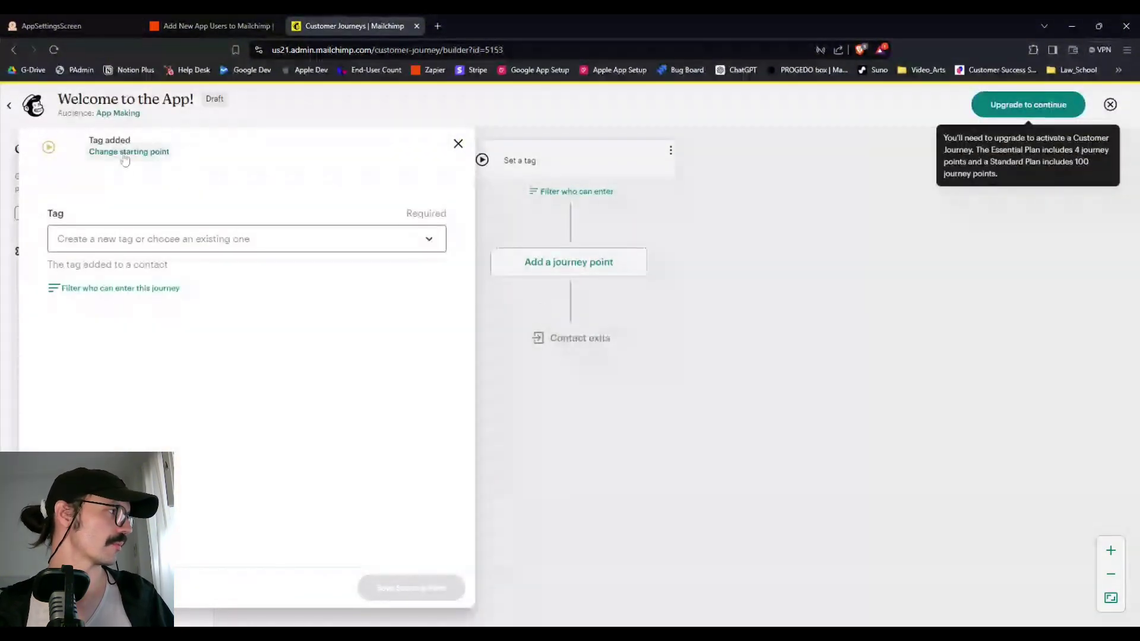
{"action": "left_click", "coordinate": [101, 240]}
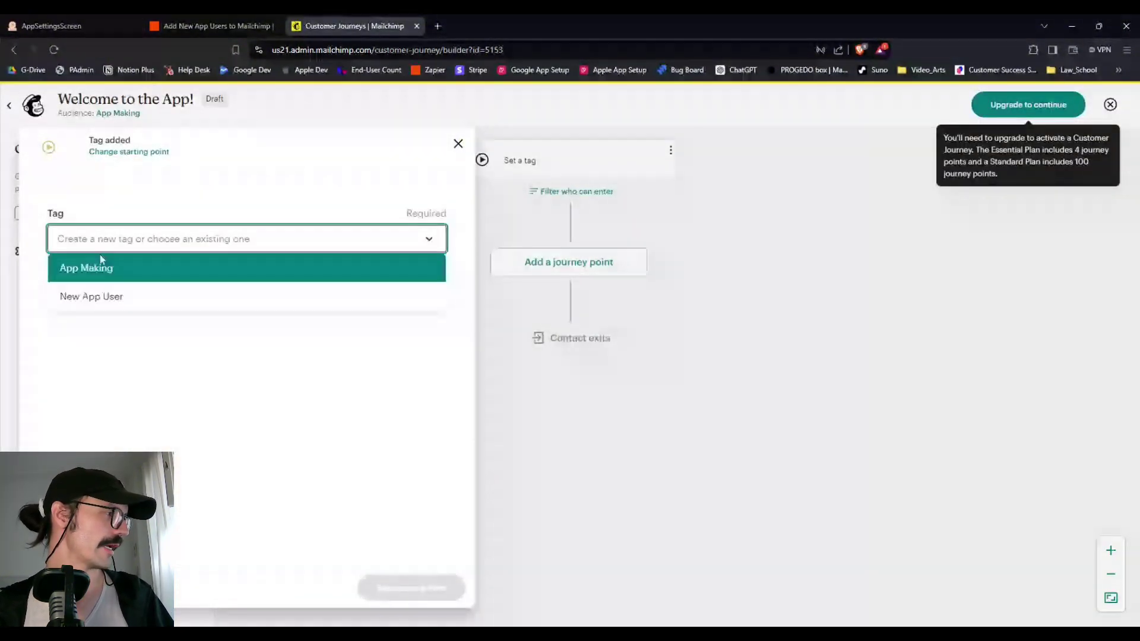
{"action": "left_click", "coordinate": [110, 296]}
Save the New App User starting point and add a Send email journey point after it.
{"action": "left_click", "coordinate": [411, 588]}
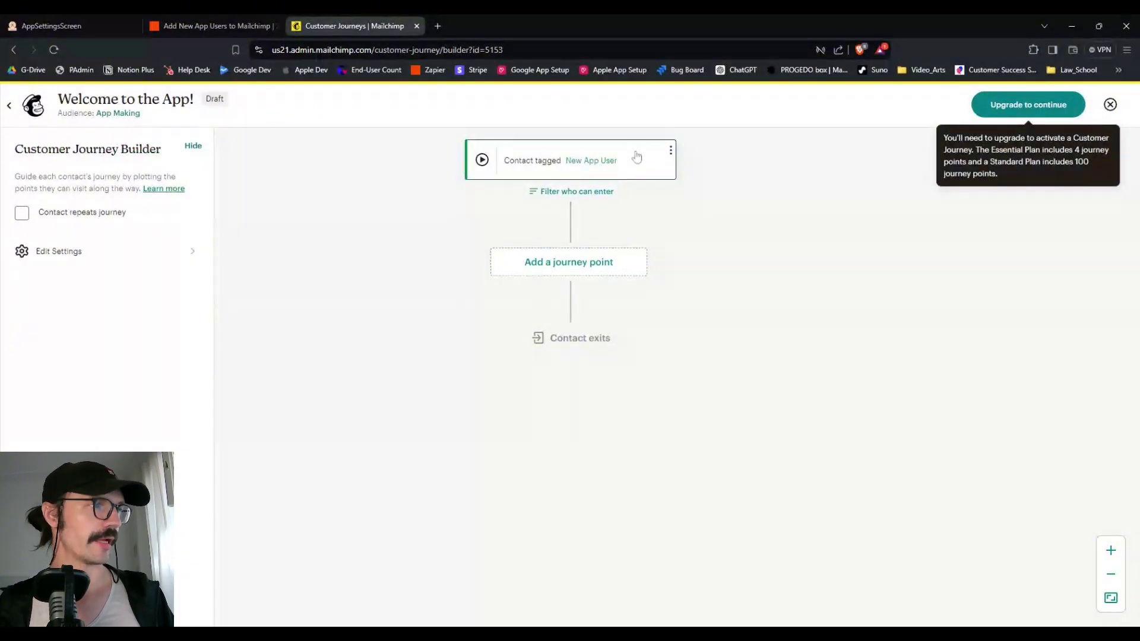
{"action": "left_click", "coordinate": [579, 265]}
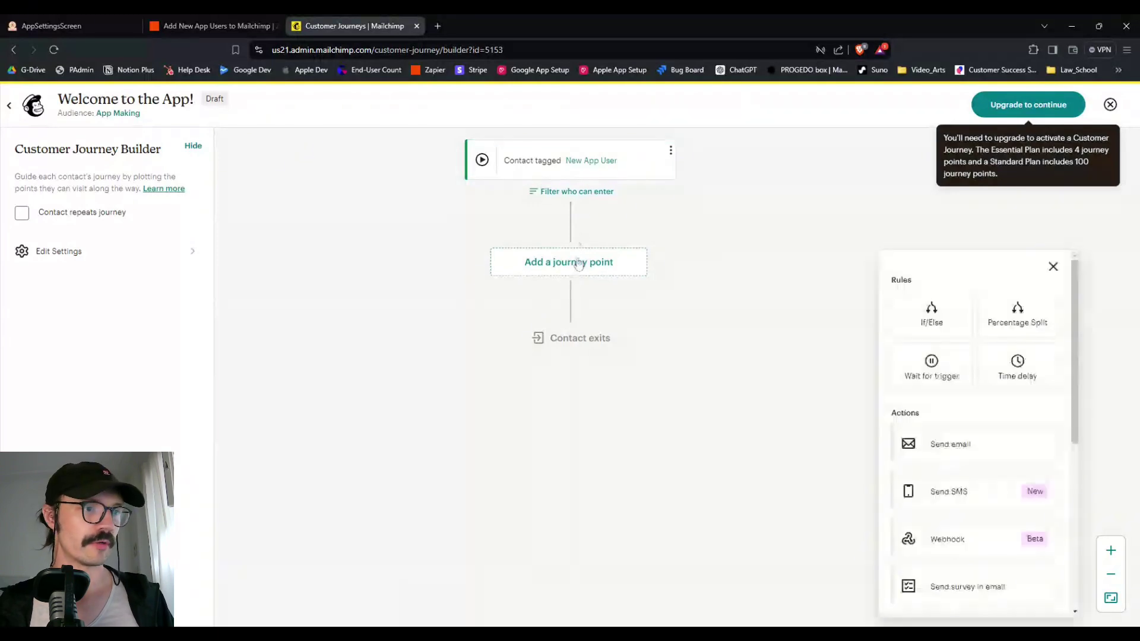
{"action": "left_click", "coordinate": [971, 457]}
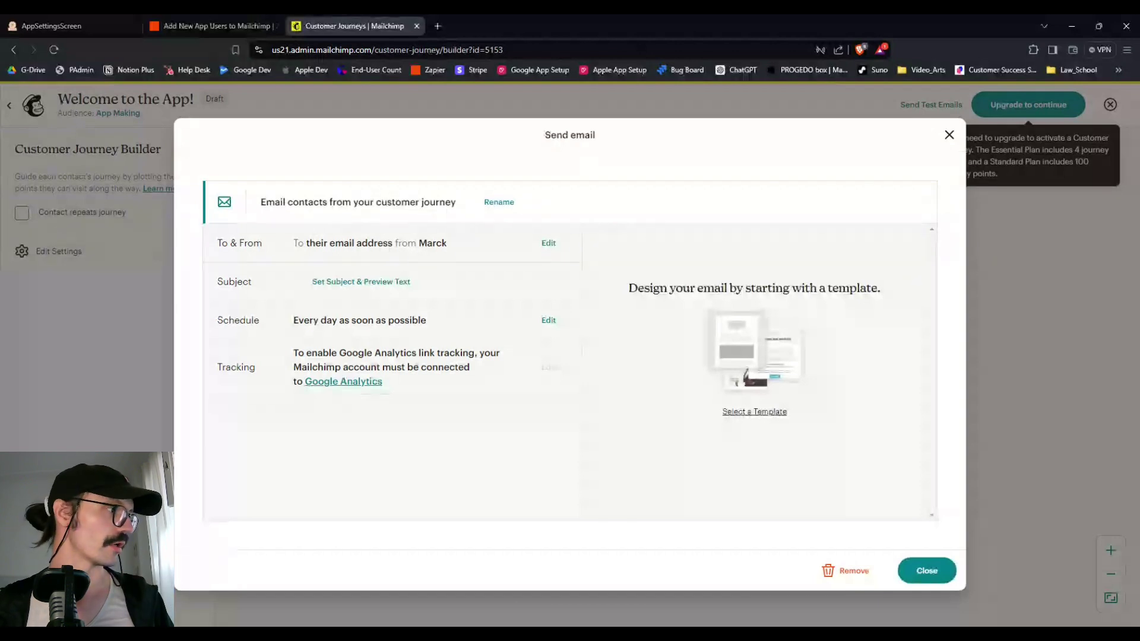
Review the email's To & From sender details and close them without changes.
{"action": "left_click", "coordinate": [548, 244]}
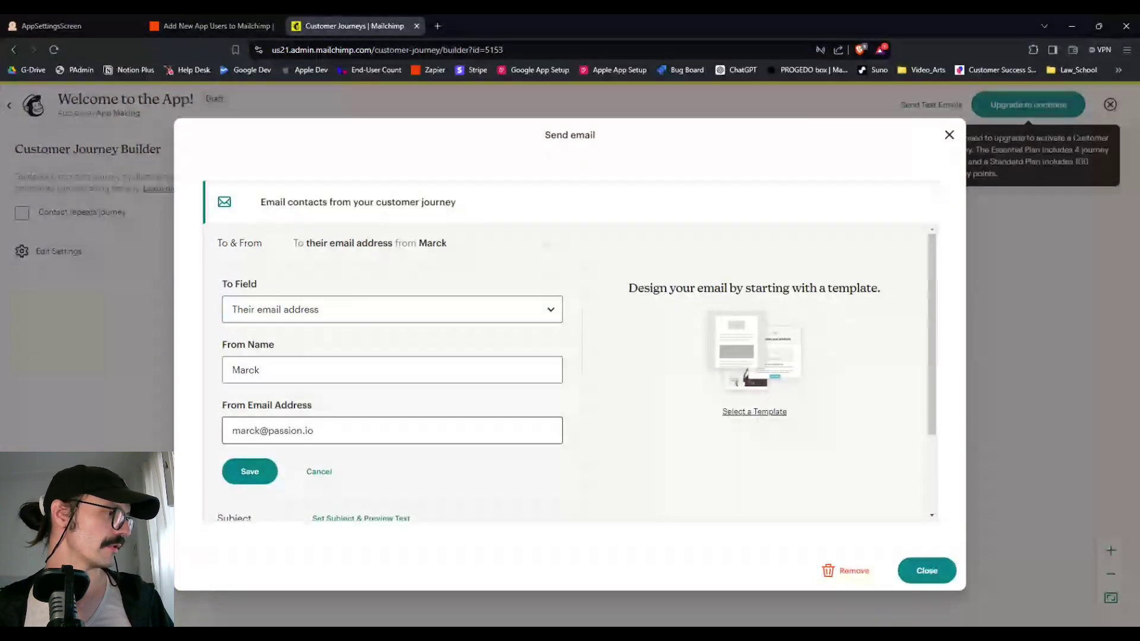
{"action": "scroll", "coordinate": [332, 411], "scroll_direction": "down", "scroll_amount": 1}
{"action": "left_click", "coordinate": [331, 411]}
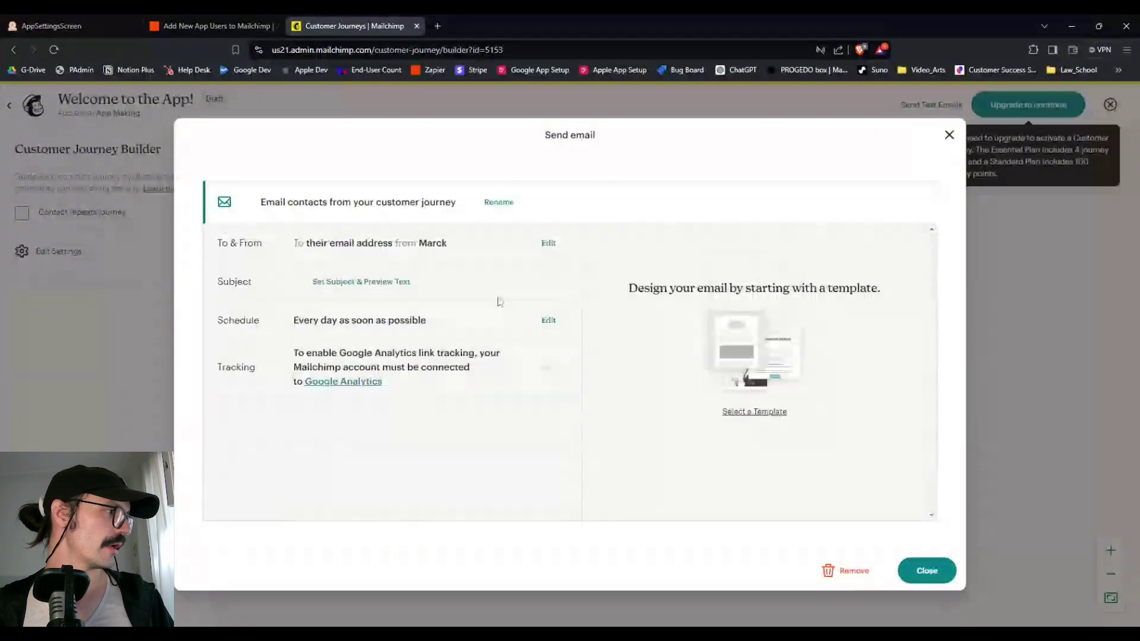
Enter the subject line 'Welcome to the Berlin Beer Tour App!'.
{"action": "left_click", "coordinate": [385, 287]}
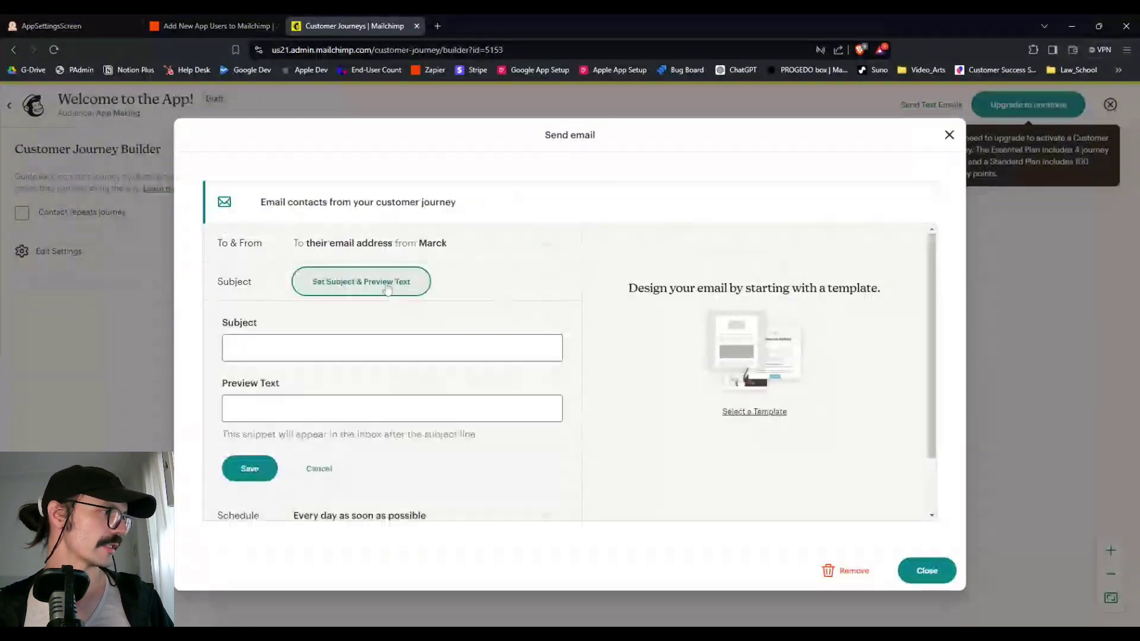
{"action": "left_click", "coordinate": [386, 348]}
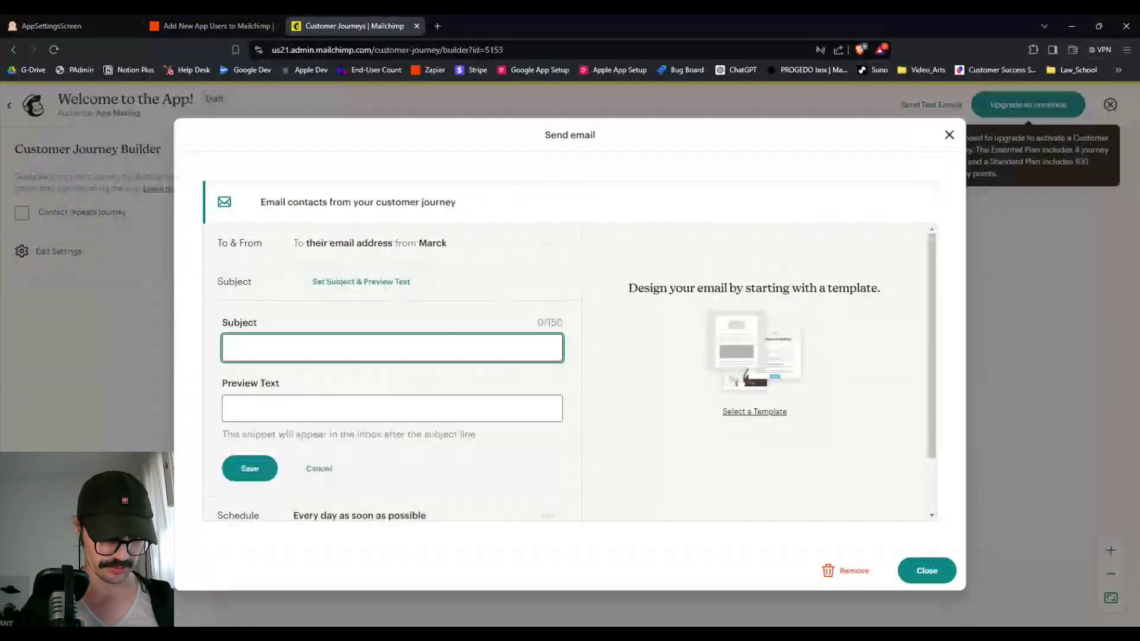
{"action": "type", "text": "Welcome"}
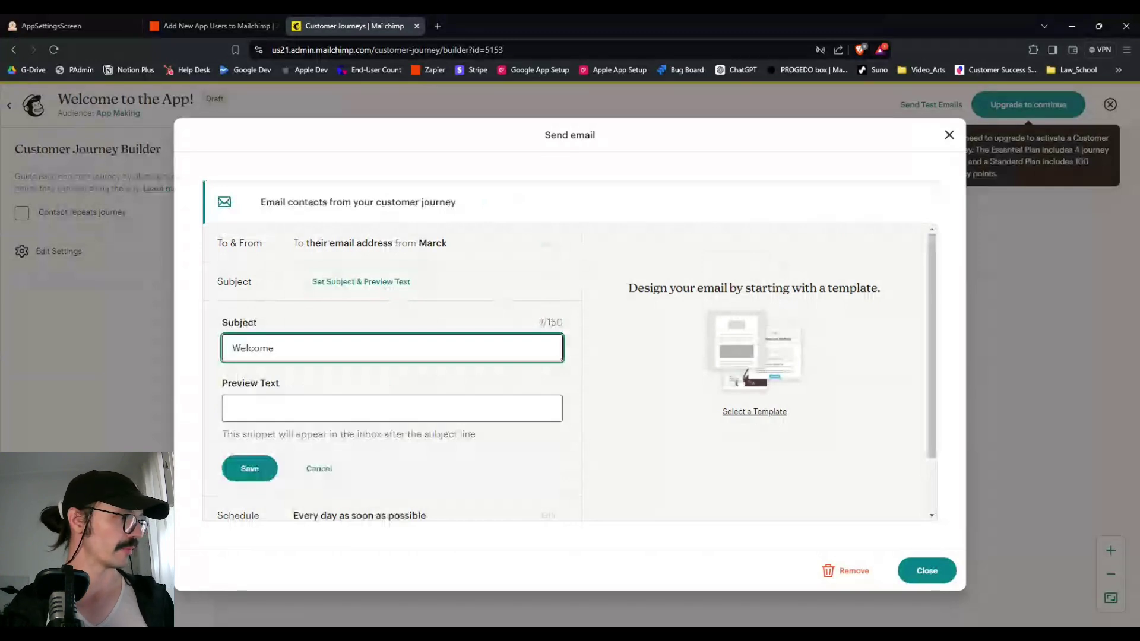
{"action": "type", "text": " to"}
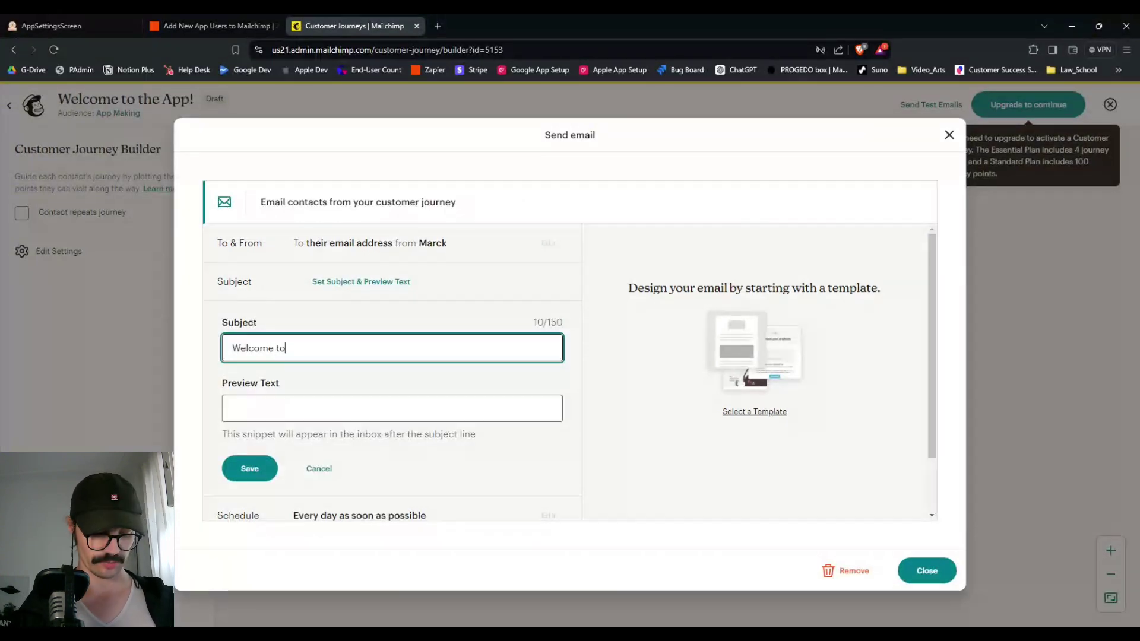
{"action": "type", "text": " the Ber"}
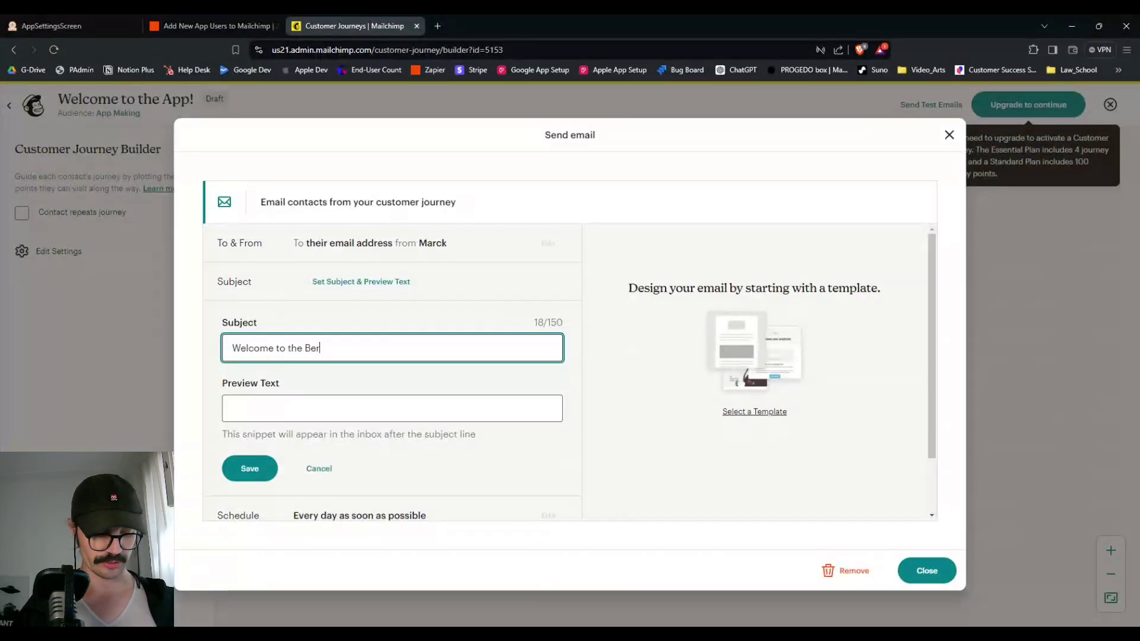
{"action": "type", "text": "lin Beer To"}
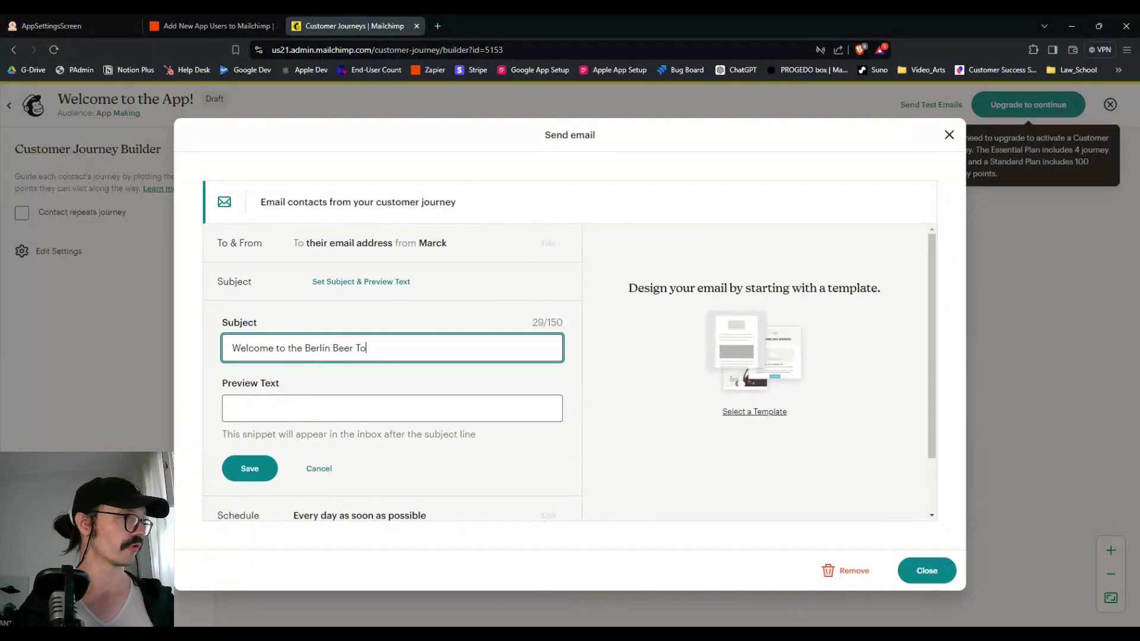
{"action": "type", "text": "ur App!"}
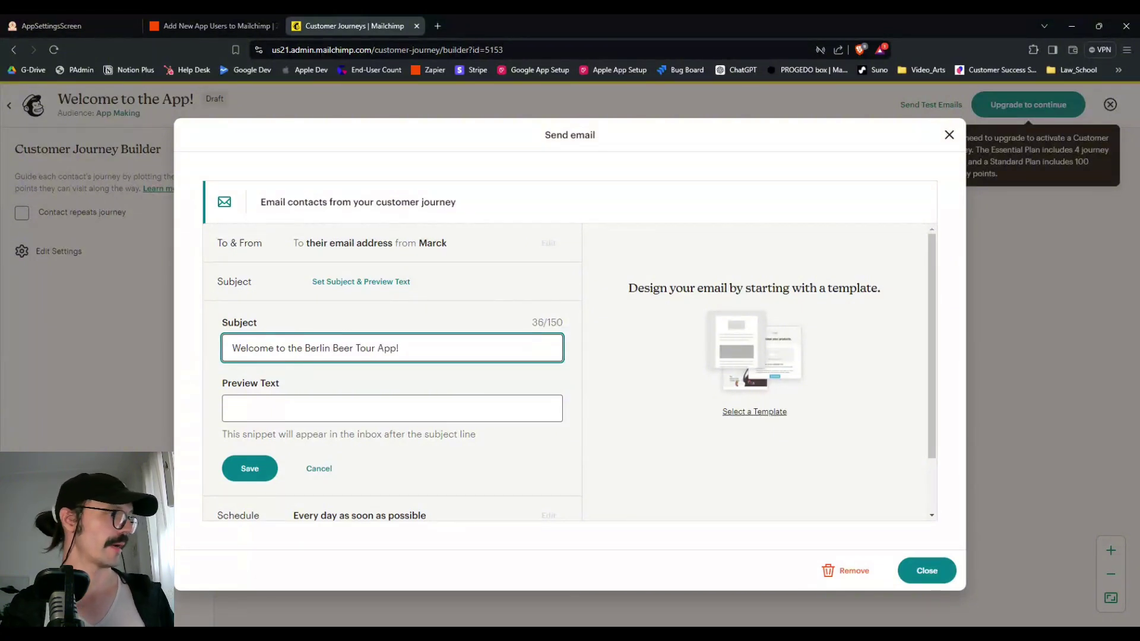
Enter 'Here are some helpful tips to get you started!' as the email's preview text.
{"action": "left_click", "coordinate": [332, 408]}
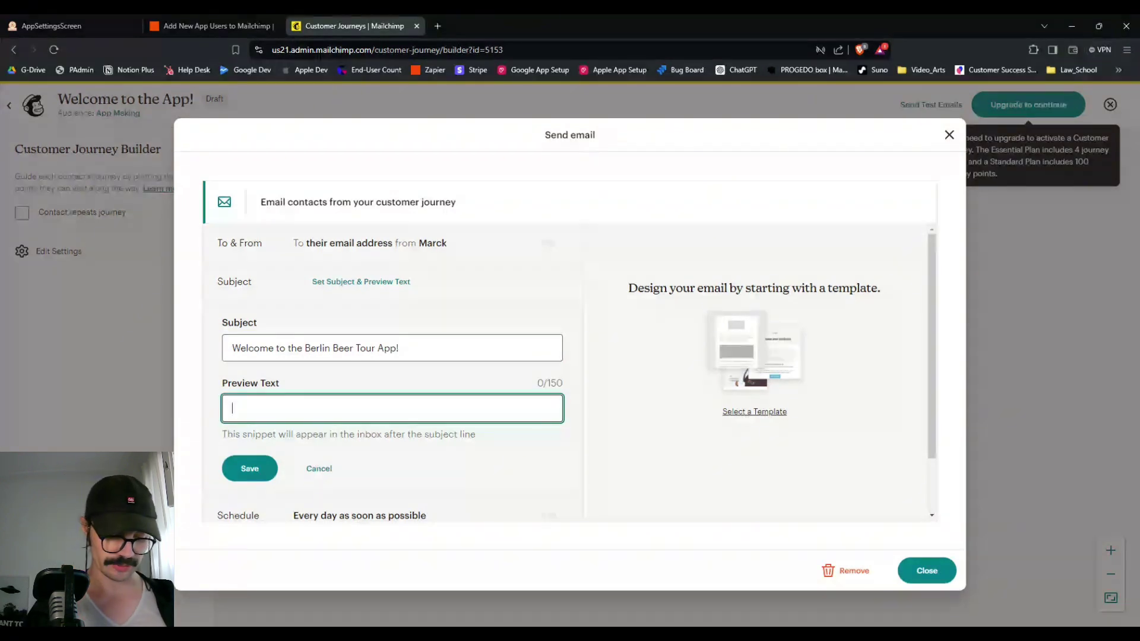
{"action": "type", "text": "Here are some helpful tips to get you started"}
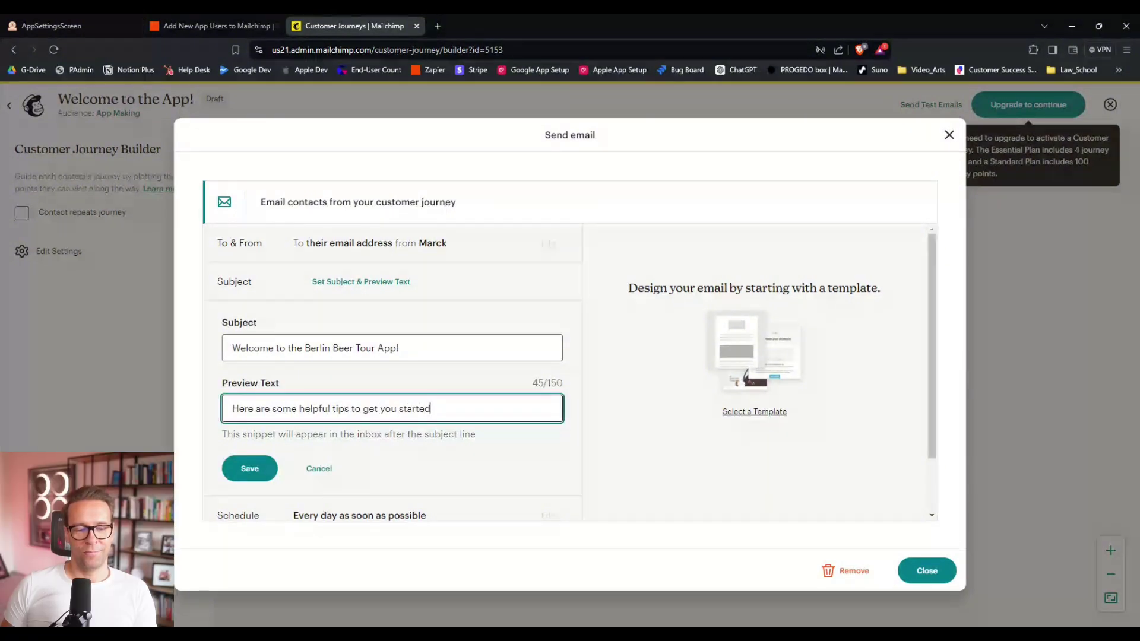
{"action": "type", "text": "!"}
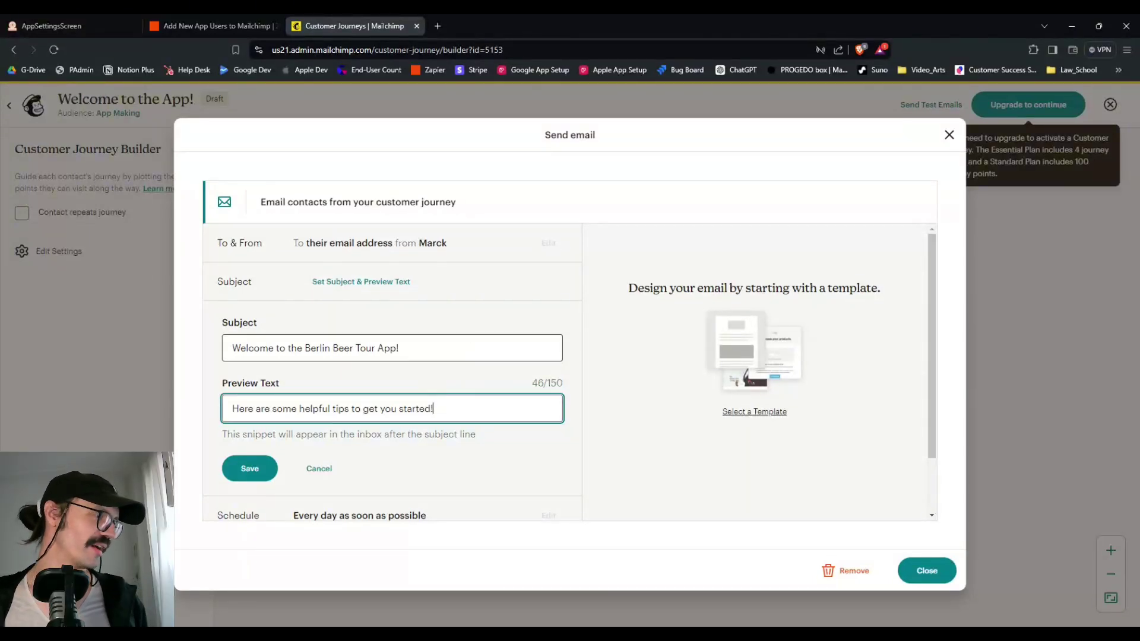
Save the subject and preview text, then apply the Minimal template from the gallery.
{"action": "left_click", "coordinate": [273, 469]}
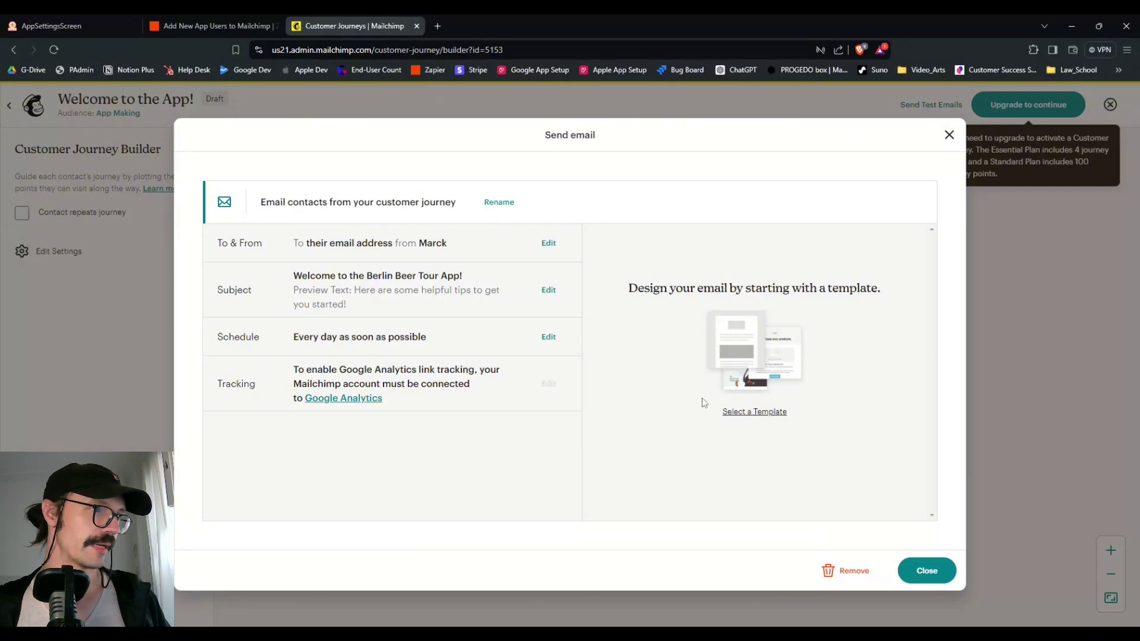
{"action": "left_click", "coordinate": [759, 413]}
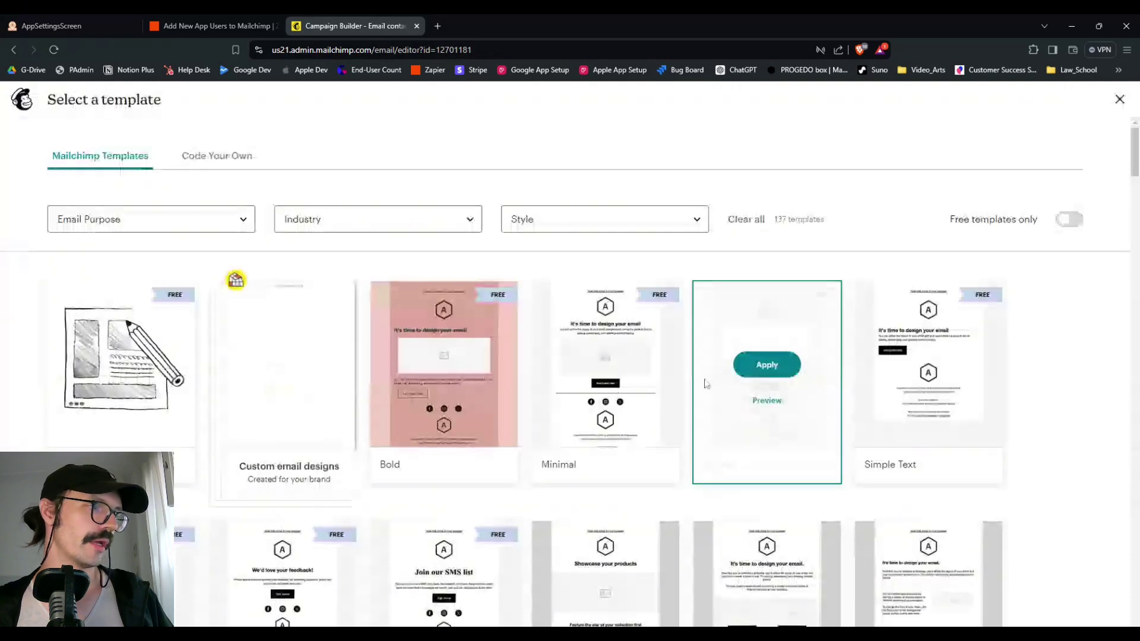
{"action": "scroll", "coordinate": [702, 380], "scroll_direction": "down", "scroll_amount": 3}
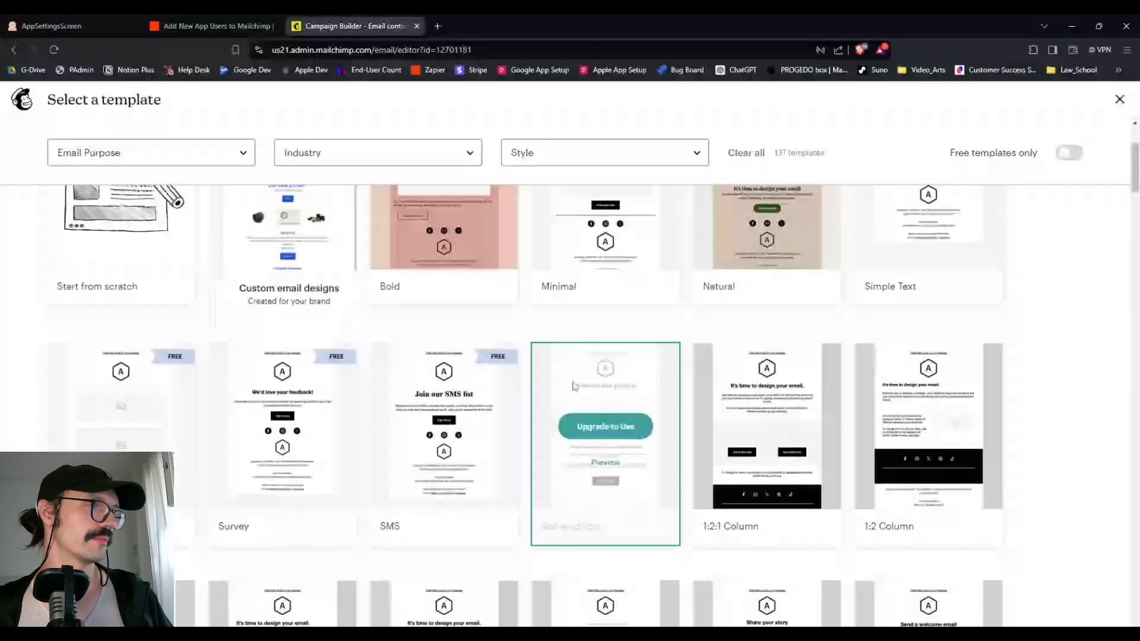
{"action": "scroll", "coordinate": [574, 386], "scroll_direction": "down", "scroll_amount": 4}
{"action": "scroll", "coordinate": [549, 421], "scroll_direction": "down", "scroll_amount": 4}
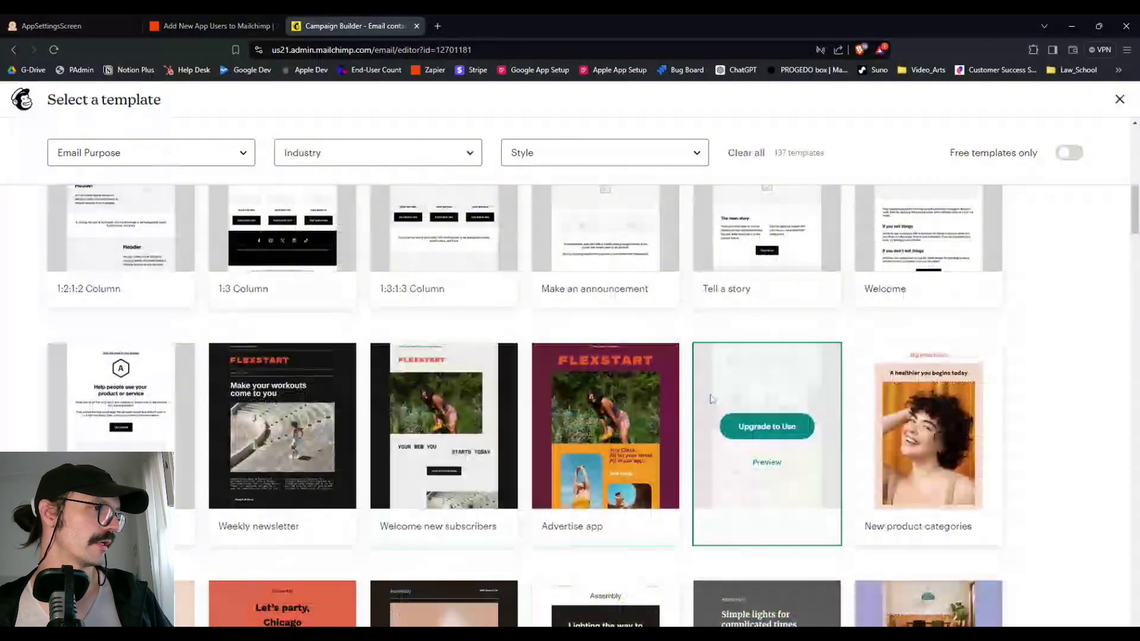
{"action": "scroll", "coordinate": [712, 399], "scroll_direction": "up", "scroll_amount": 4}
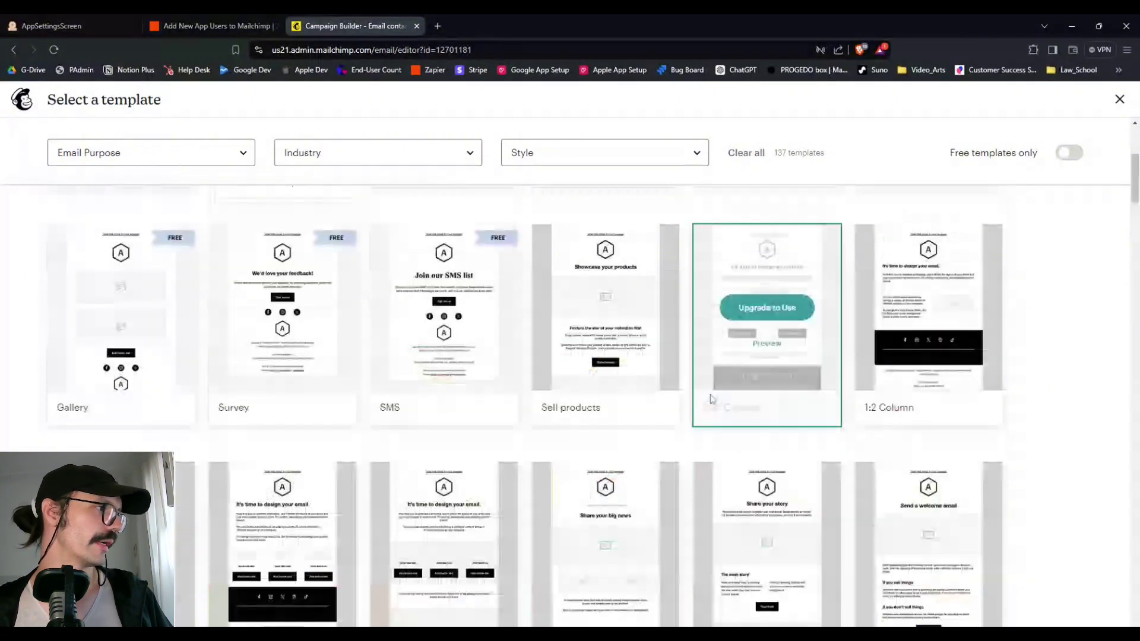
{"action": "scroll", "coordinate": [712, 399], "scroll_direction": "up", "scroll_amount": 4}
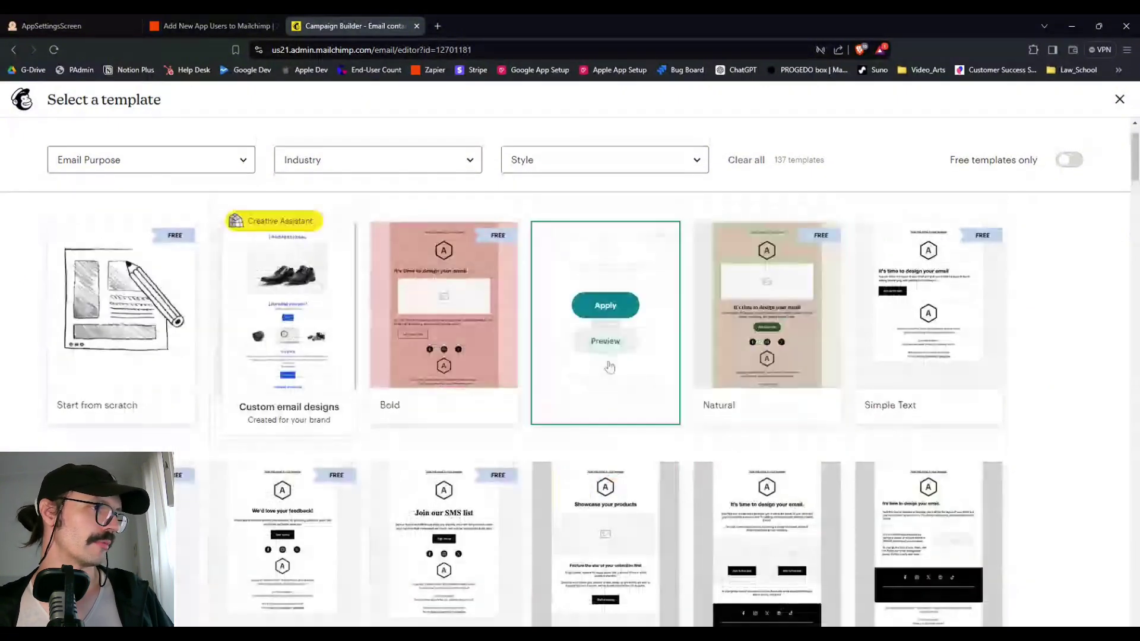
{"action": "left_click", "coordinate": [620, 307]}
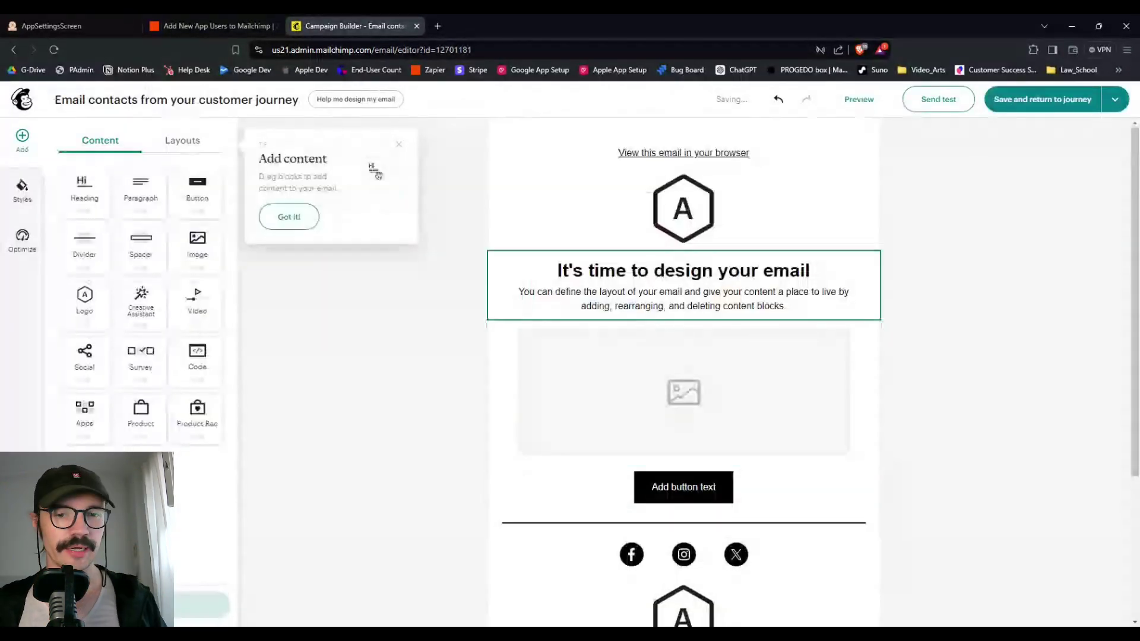
{"action": "scroll", "coordinate": [683, 297], "scroll_direction": "down", "scroll_amount": 3}
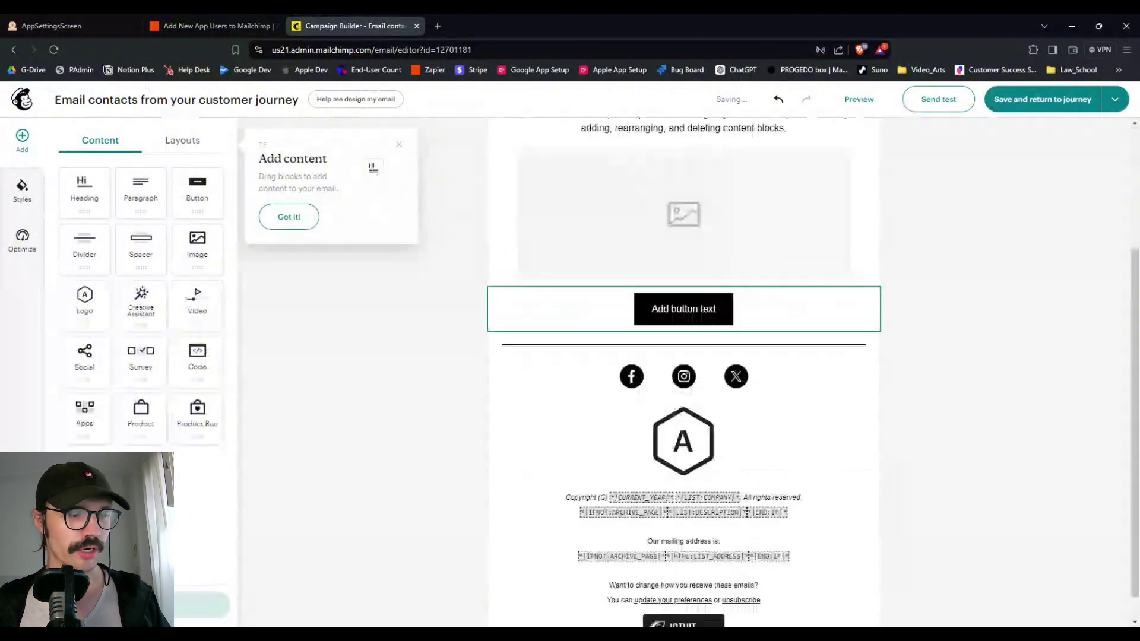
{"action": "scroll", "coordinate": [726, 292], "scroll_direction": "up", "scroll_amount": 2}
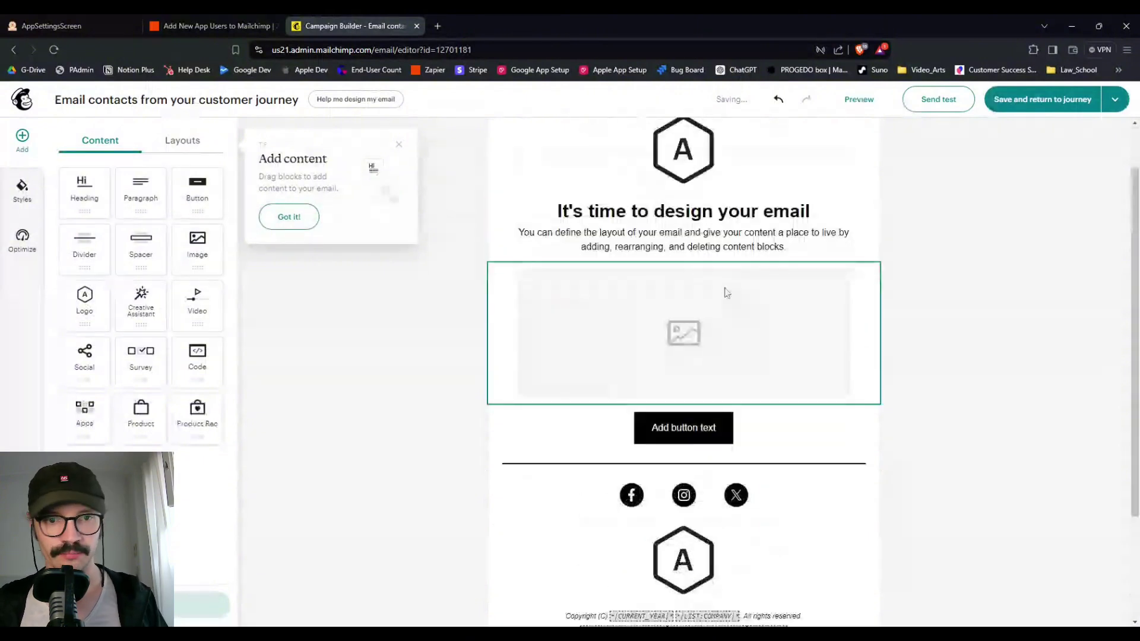
{"action": "scroll", "coordinate": [725, 294], "scroll_direction": "down", "scroll_amount": 2}
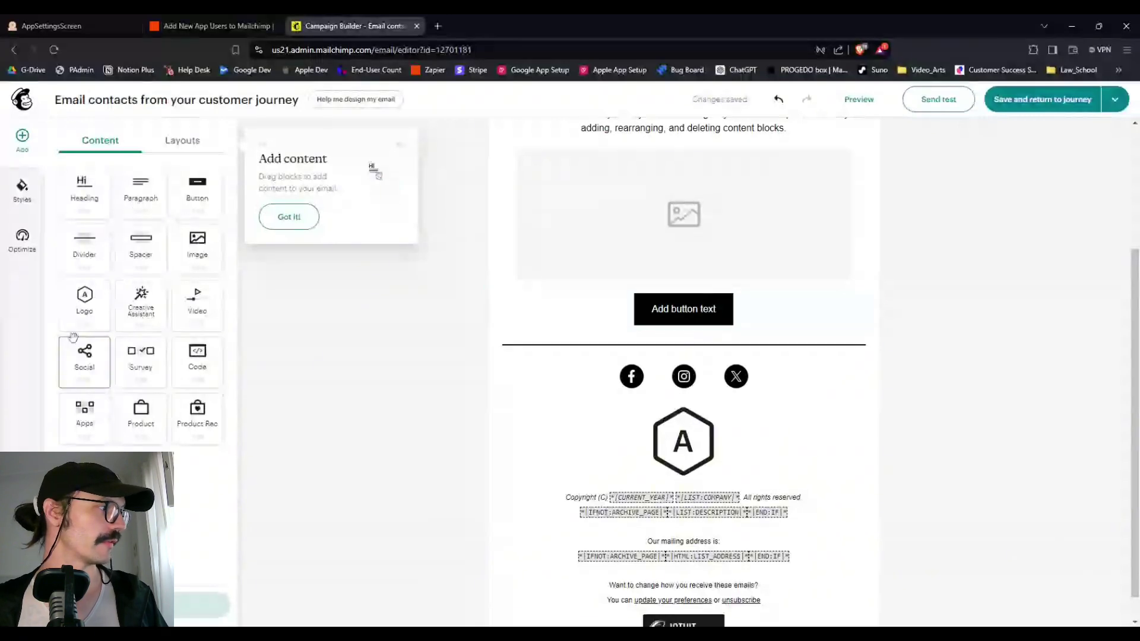
{"action": "scroll", "coordinate": [719, 525], "scroll_direction": "up", "scroll_amount": 3}
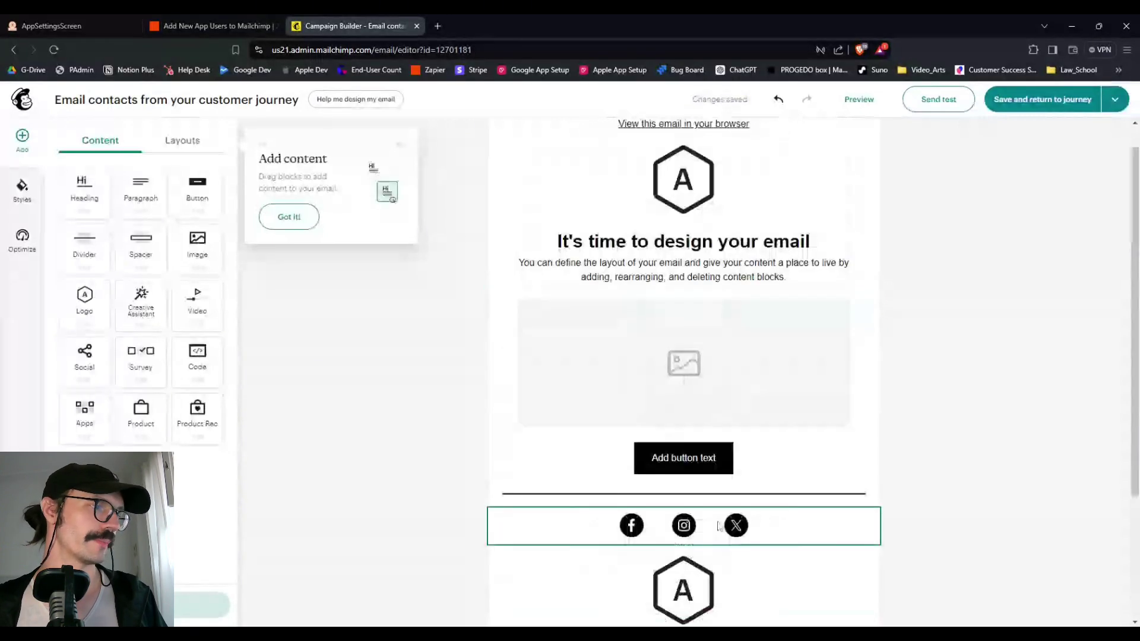
{"action": "scroll", "coordinate": [682, 364], "scroll_direction": "up", "scroll_amount": 1}
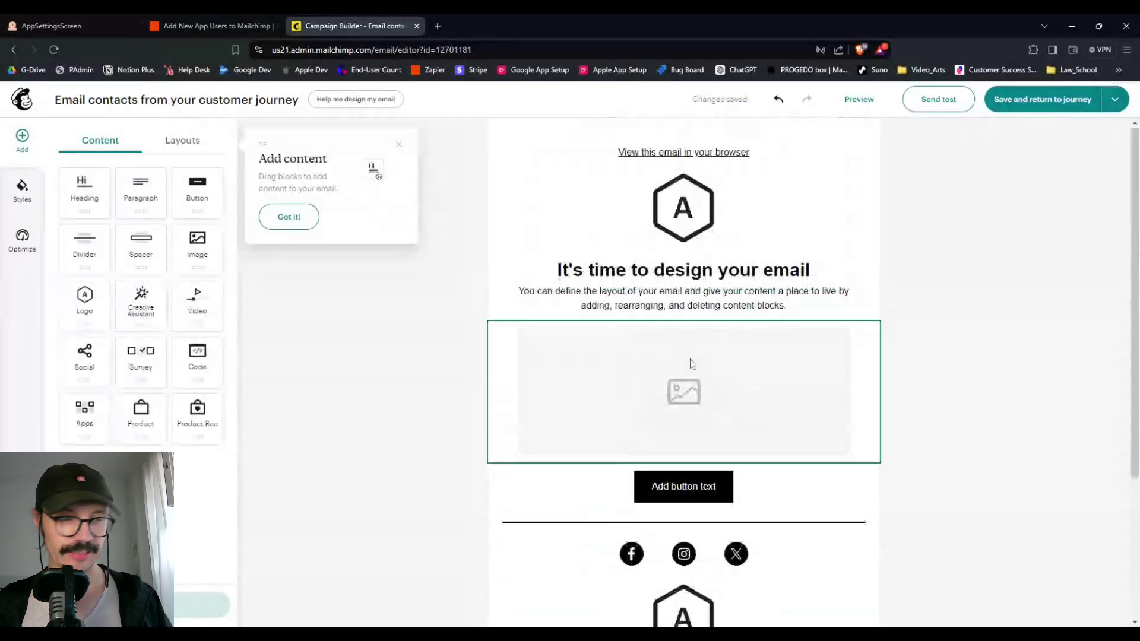
{"action": "scroll", "coordinate": [683, 365], "scroll_direction": "down", "scroll_amount": 1}
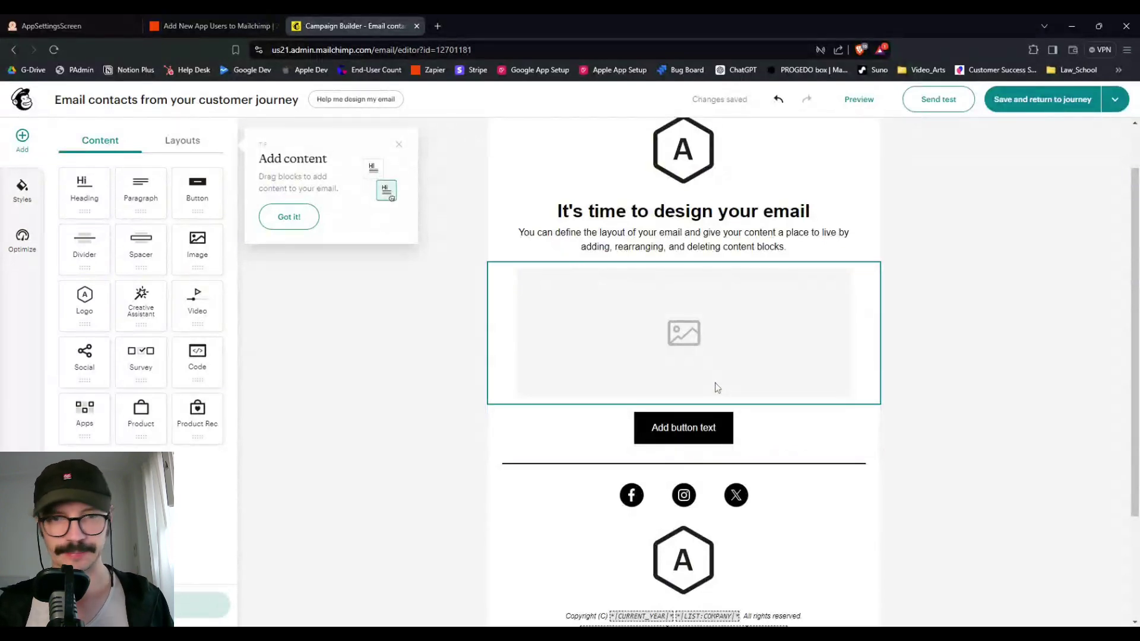
{"action": "scroll", "coordinate": [700, 353], "scroll_direction": "up", "scroll_amount": 1}
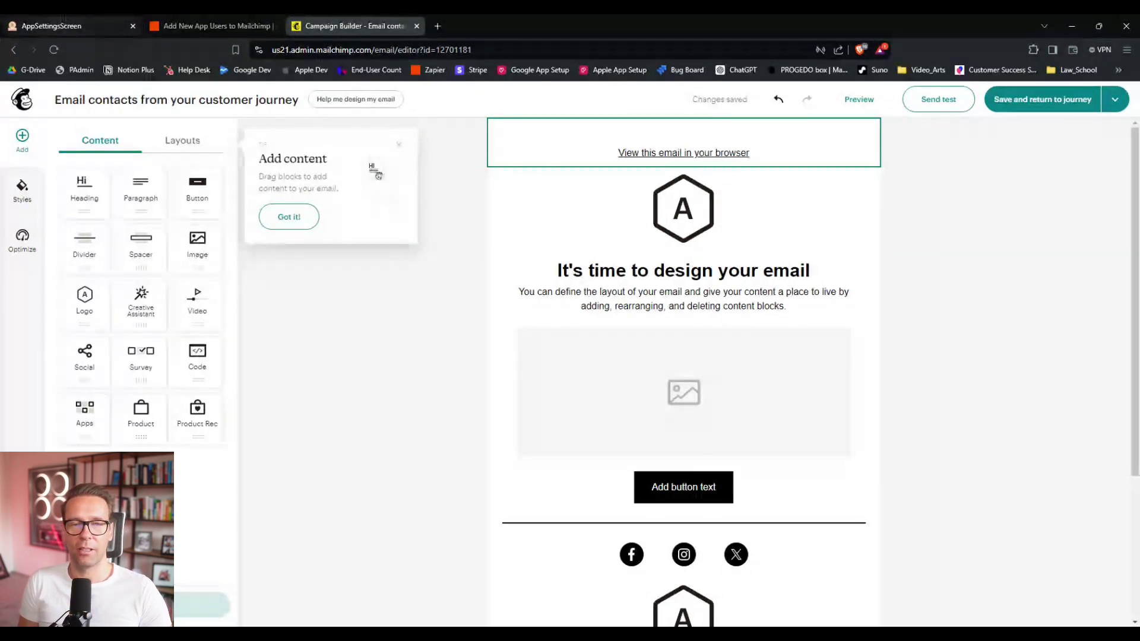
In Passion.io's app preview, open the Berlin Introduction course.
{"action": "left_click", "coordinate": [63, 20]}
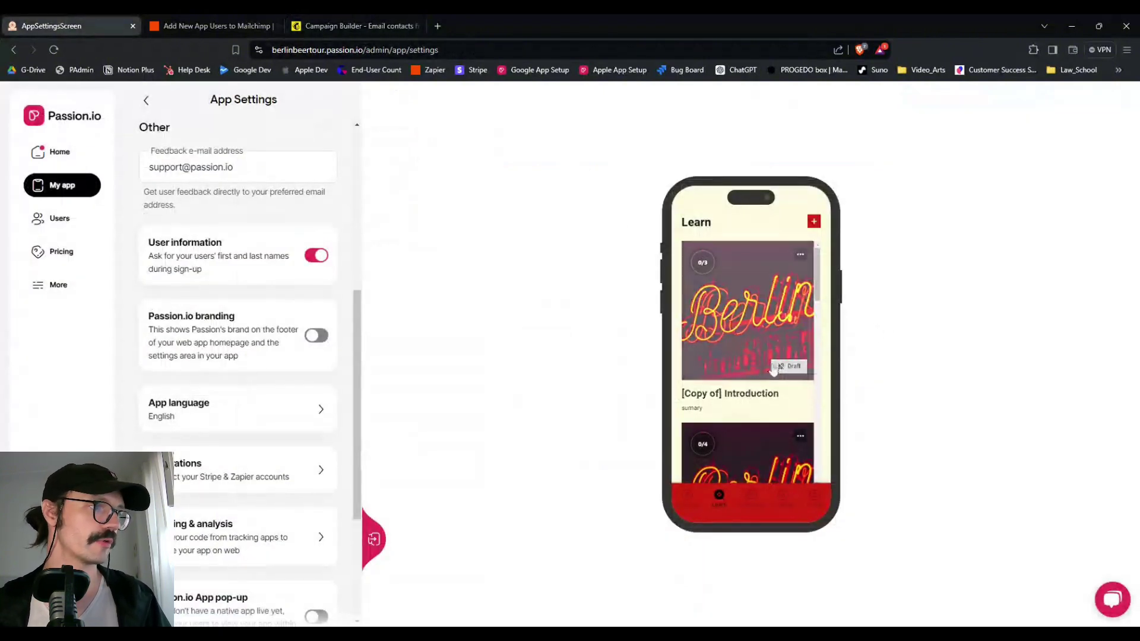
{"action": "scroll", "coordinate": [738, 354], "scroll_direction": "down", "scroll_amount": 3}
{"action": "scroll", "coordinate": [737, 350], "scroll_direction": "down", "scroll_amount": 3}
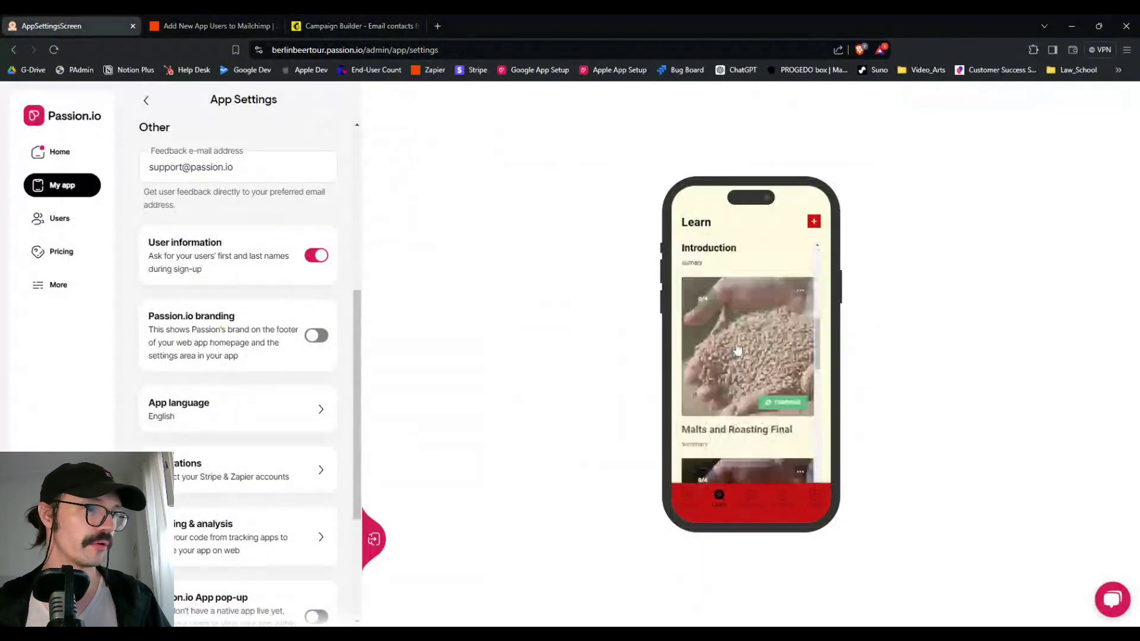
{"action": "scroll", "coordinate": [736, 349], "scroll_direction": "down", "scroll_amount": 5}
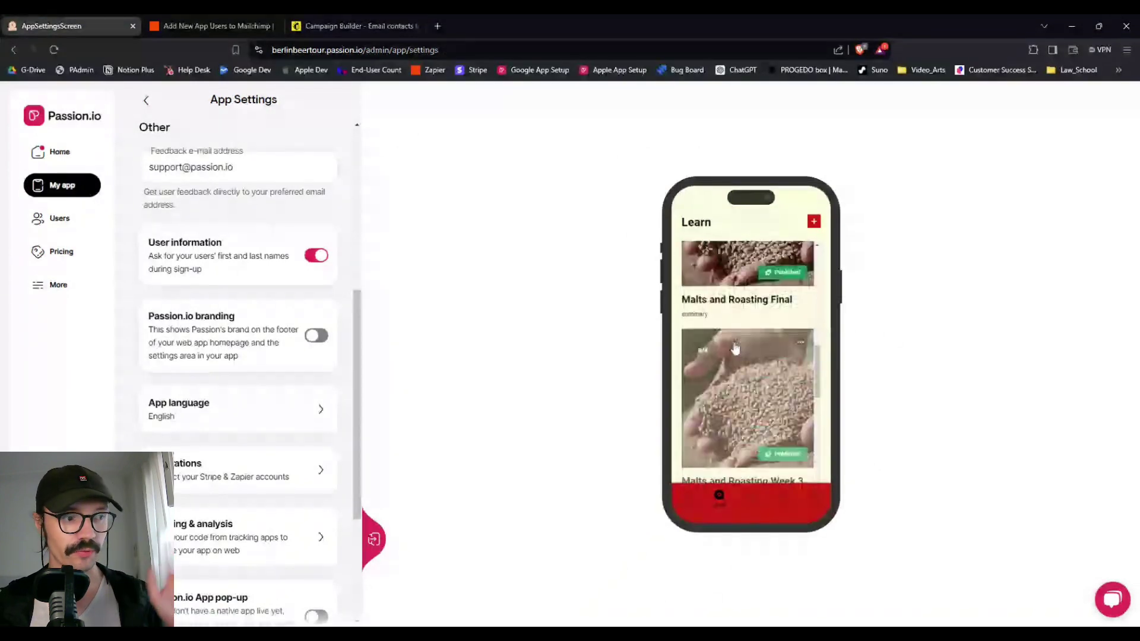
{"action": "scroll", "coordinate": [736, 343], "scroll_direction": "down", "scroll_amount": 5}
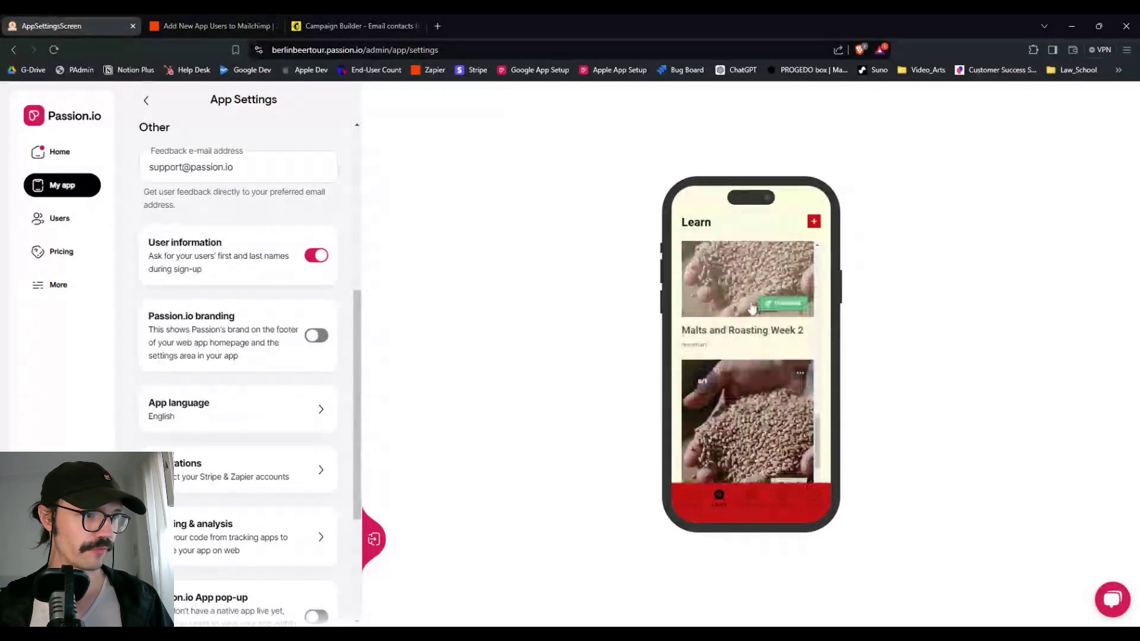
{"action": "scroll", "coordinate": [733, 386], "scroll_direction": "up", "scroll_amount": 4}
{"action": "scroll", "coordinate": [736, 416], "scroll_direction": "up", "scroll_amount": 5}
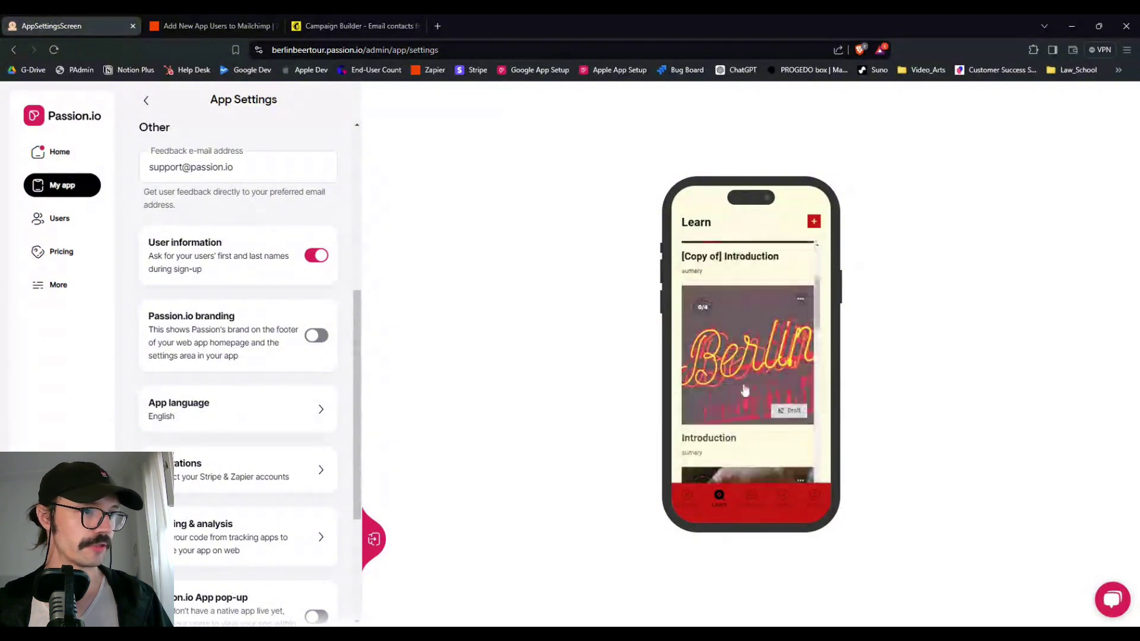
{"action": "scroll", "coordinate": [739, 362], "scroll_direction": "down", "scroll_amount": 1}
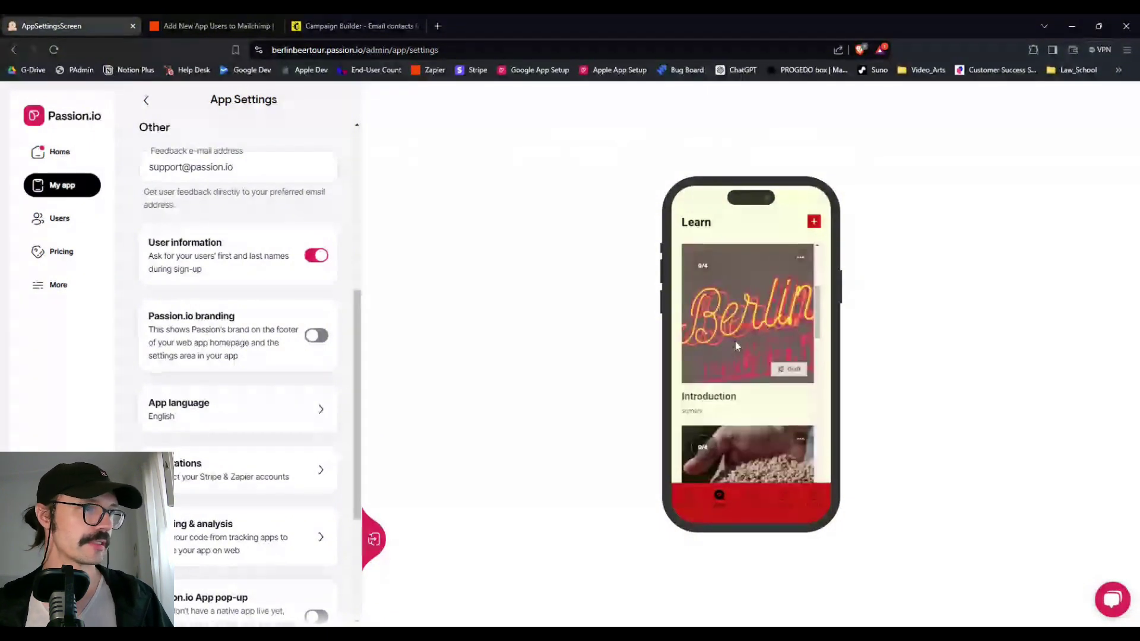
{"action": "left_click", "coordinate": [735, 341]}
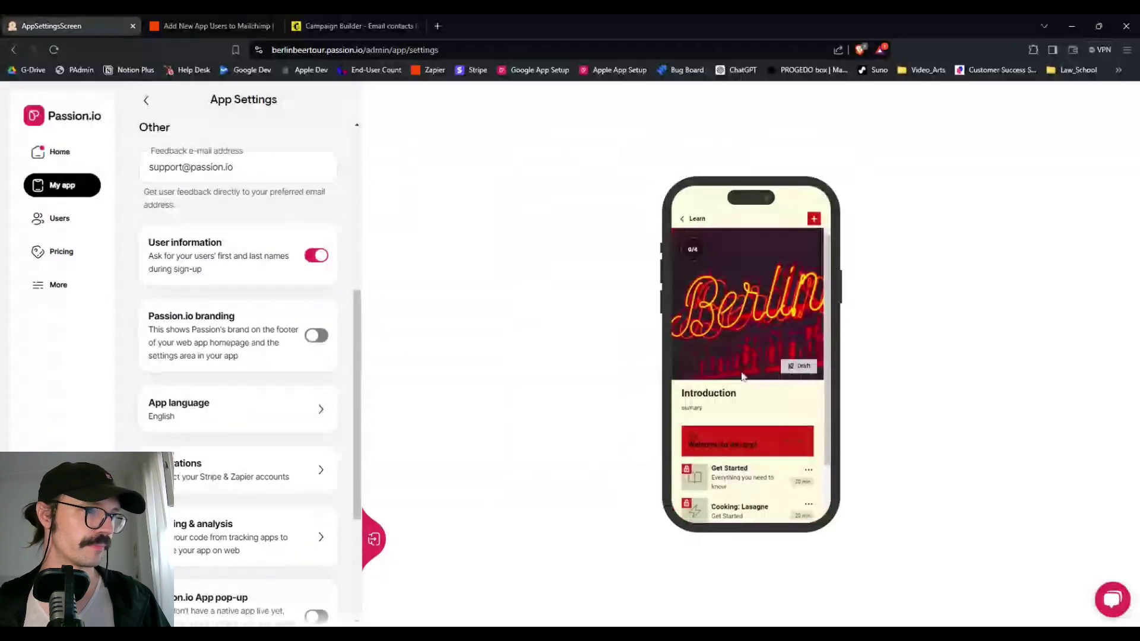
Open the Get Started lesson and copy its link.
{"action": "scroll", "coordinate": [742, 376], "scroll_direction": "down", "scroll_amount": 1}
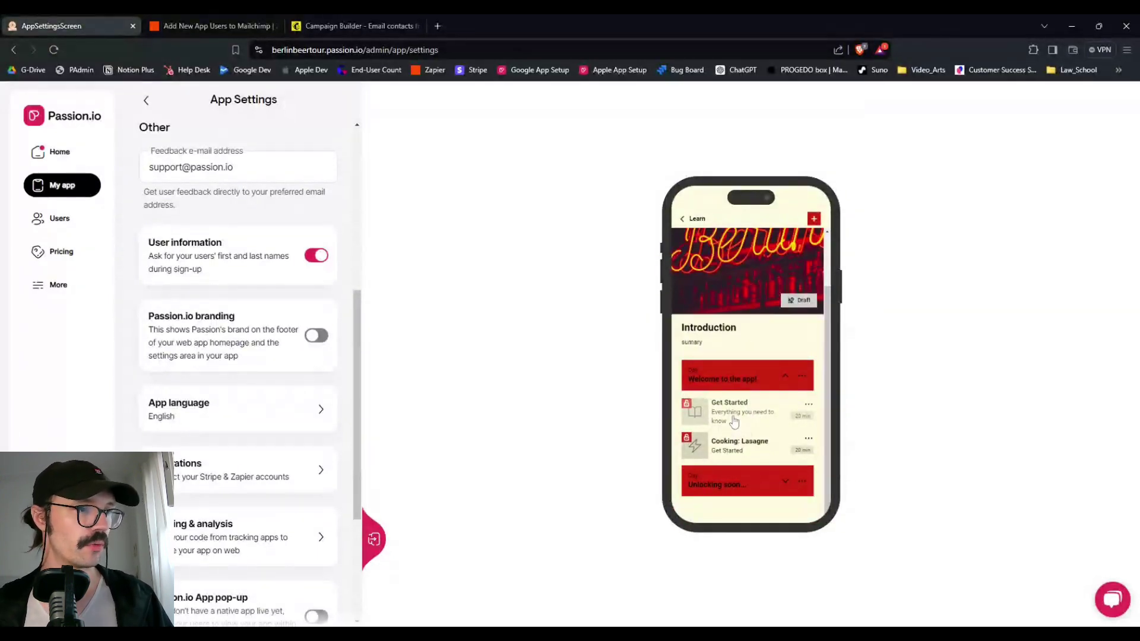
{"action": "left_click", "coordinate": [734, 421]}
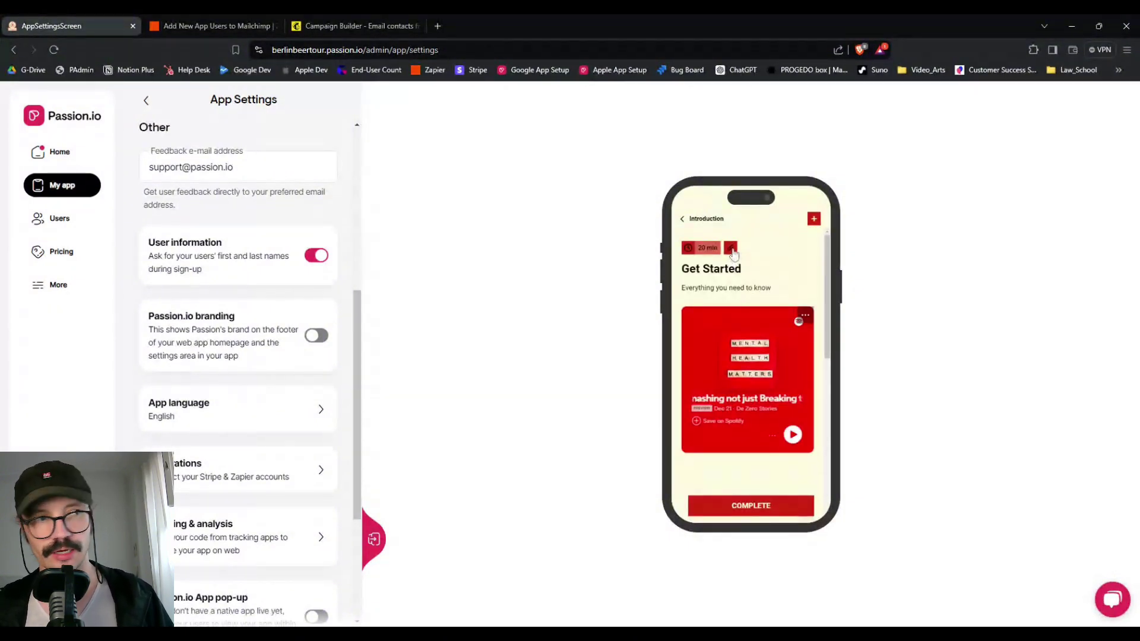
{"action": "left_click", "coordinate": [733, 252]}
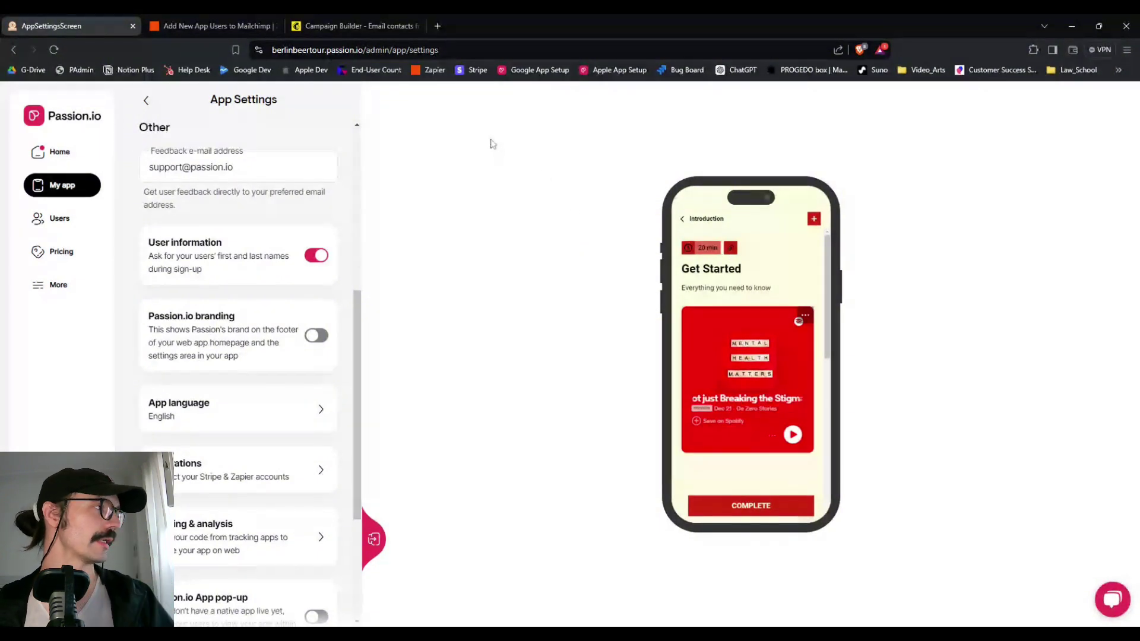
Link the email's button to the pasted Get Started lesson URL, keeping Web as the link type.
{"action": "left_click", "coordinate": [362, 33]}
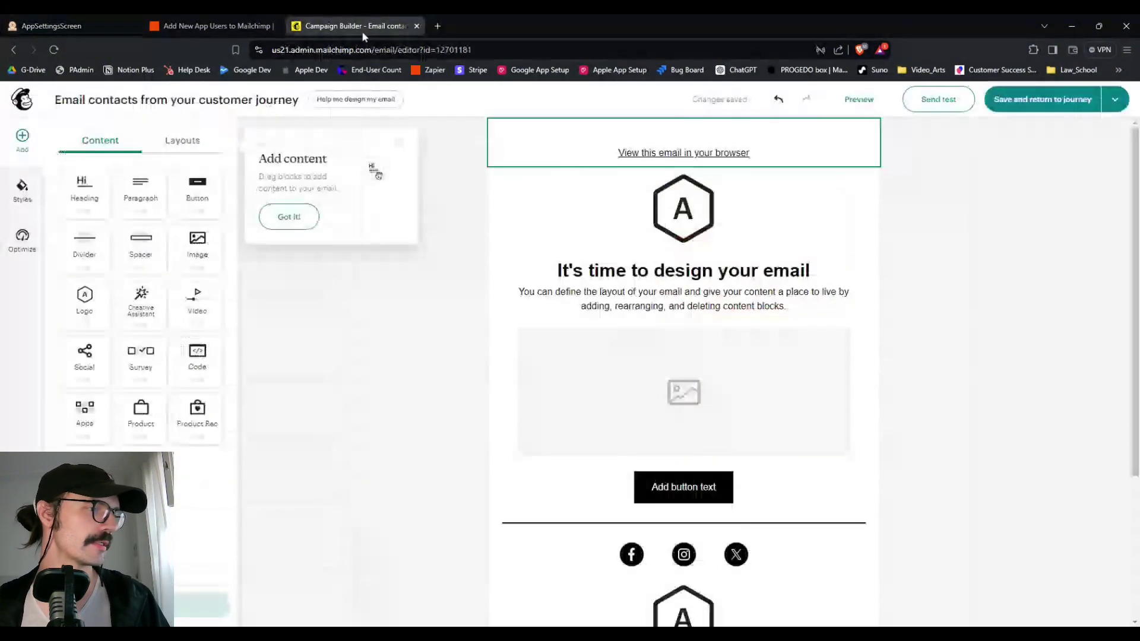
{"action": "left_click", "coordinate": [697, 487]}
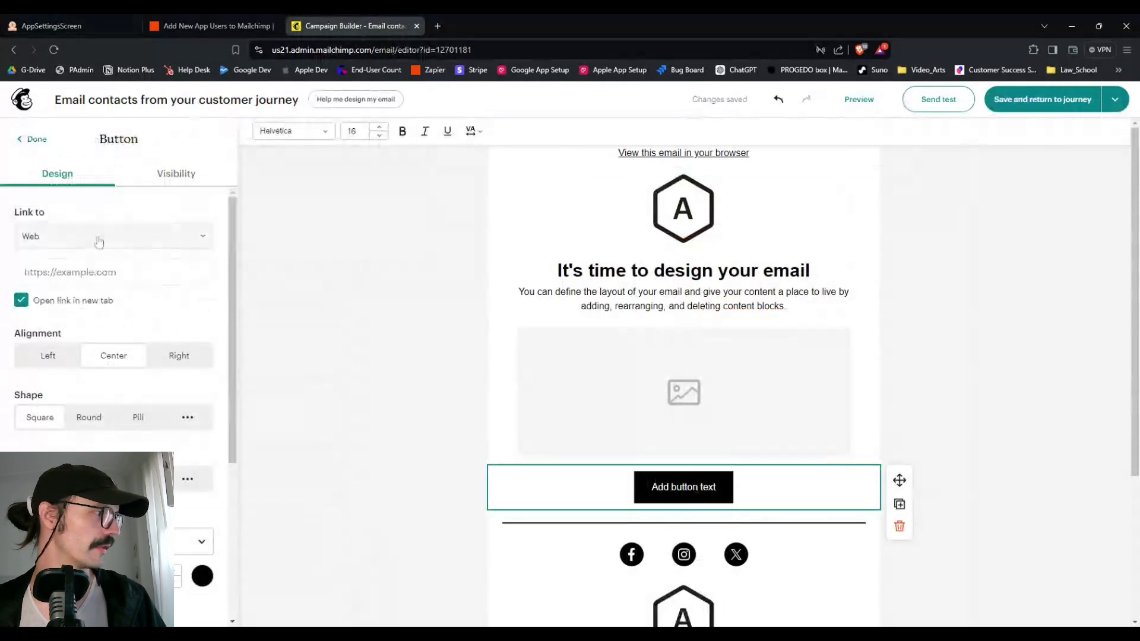
{"action": "left_click", "coordinate": [83, 272]}
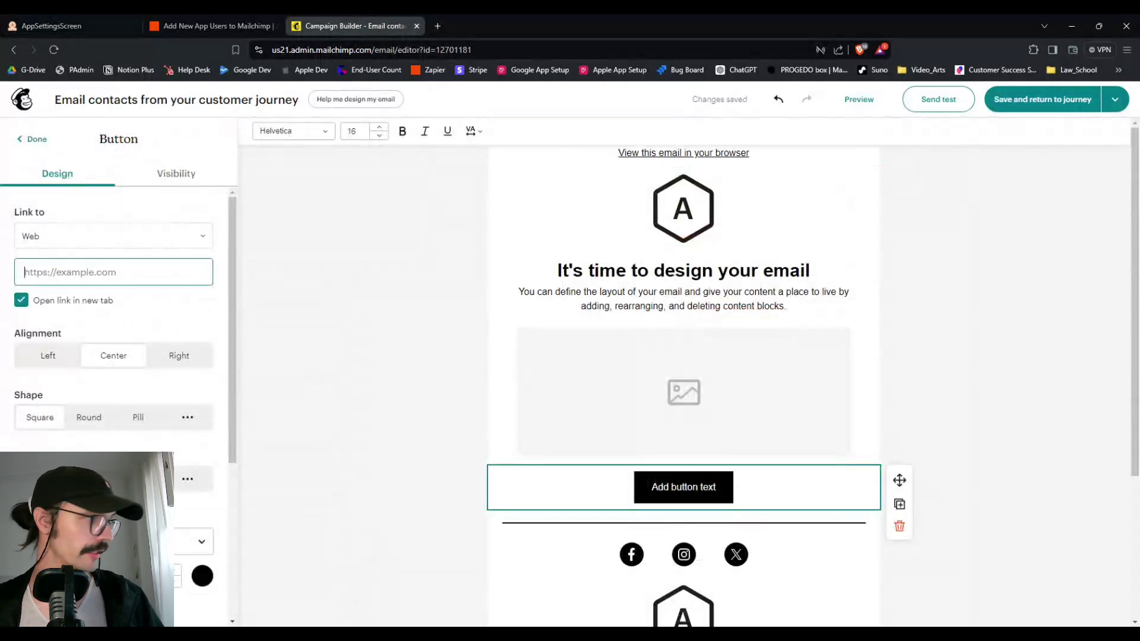
{"action": "key", "text": "ctrl+v"}
{"action": "double_click", "coordinate": [146, 272]}
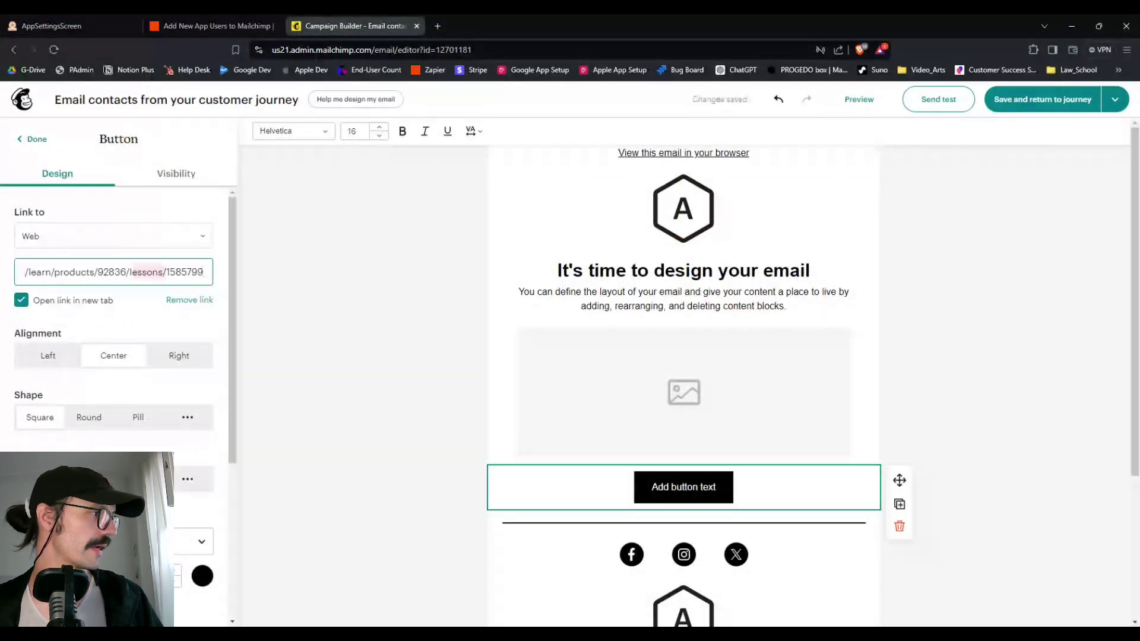
{"action": "left_click", "coordinate": [69, 238]}
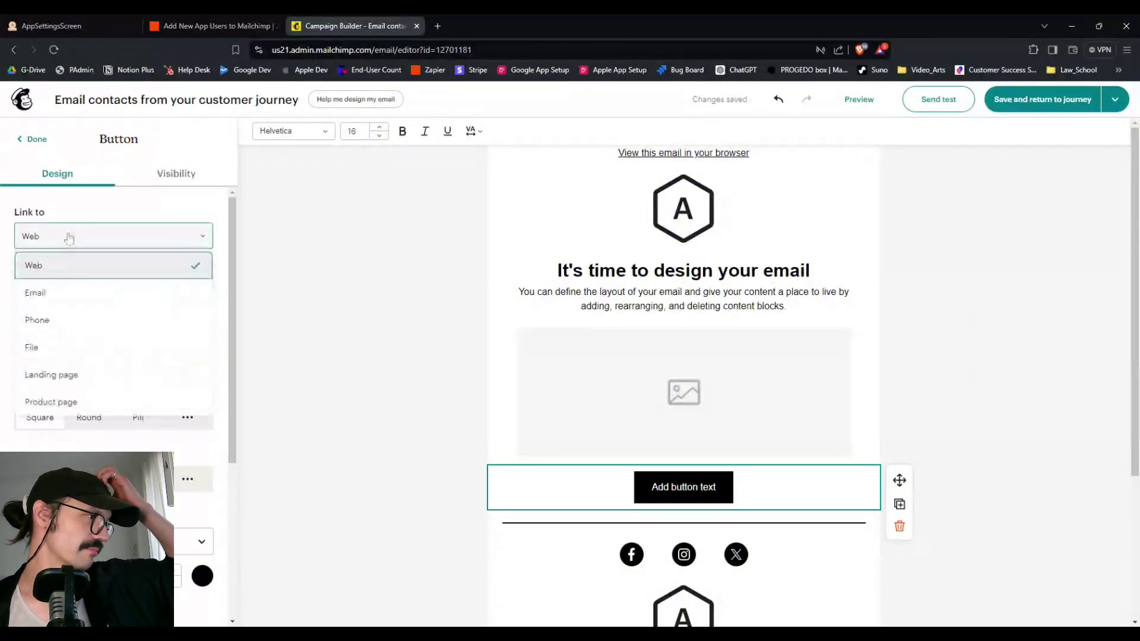
{"action": "left_click", "coordinate": [79, 220]}
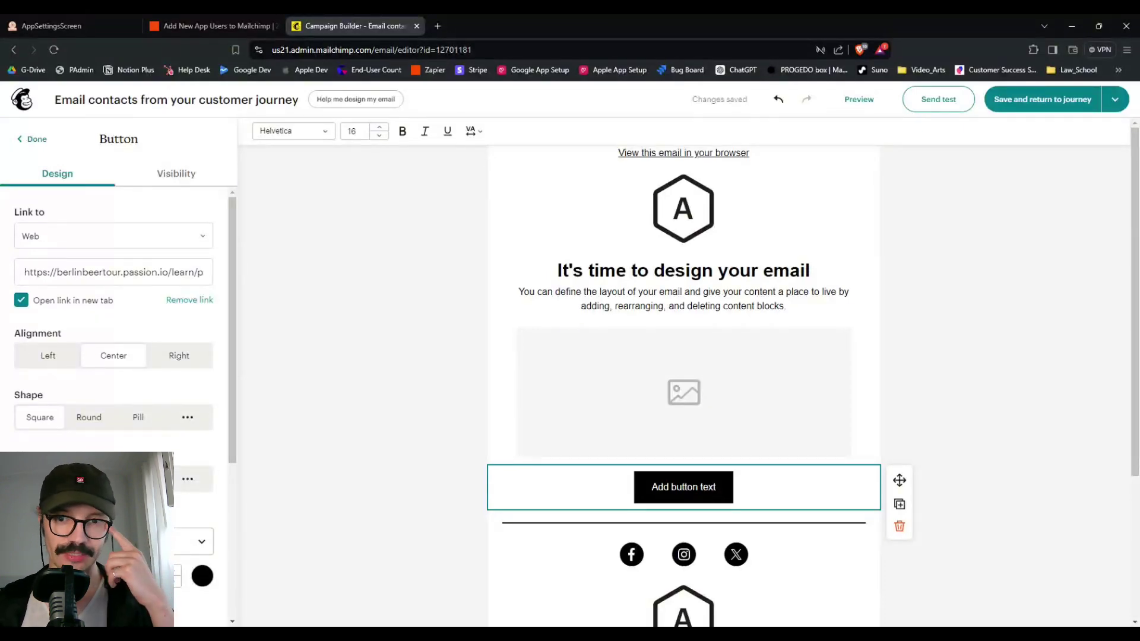
{"action": "left_click", "coordinate": [86, 19]}
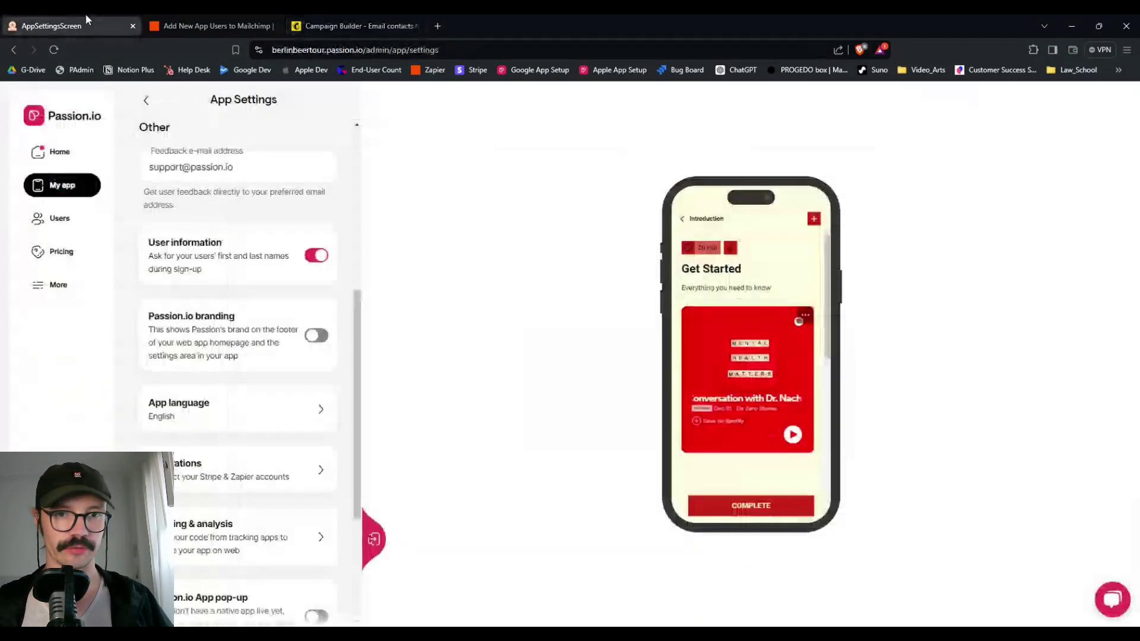
Replace the button's 'Add button text' placeholder with 'Click here!'.
{"action": "left_click", "coordinate": [351, 24]}
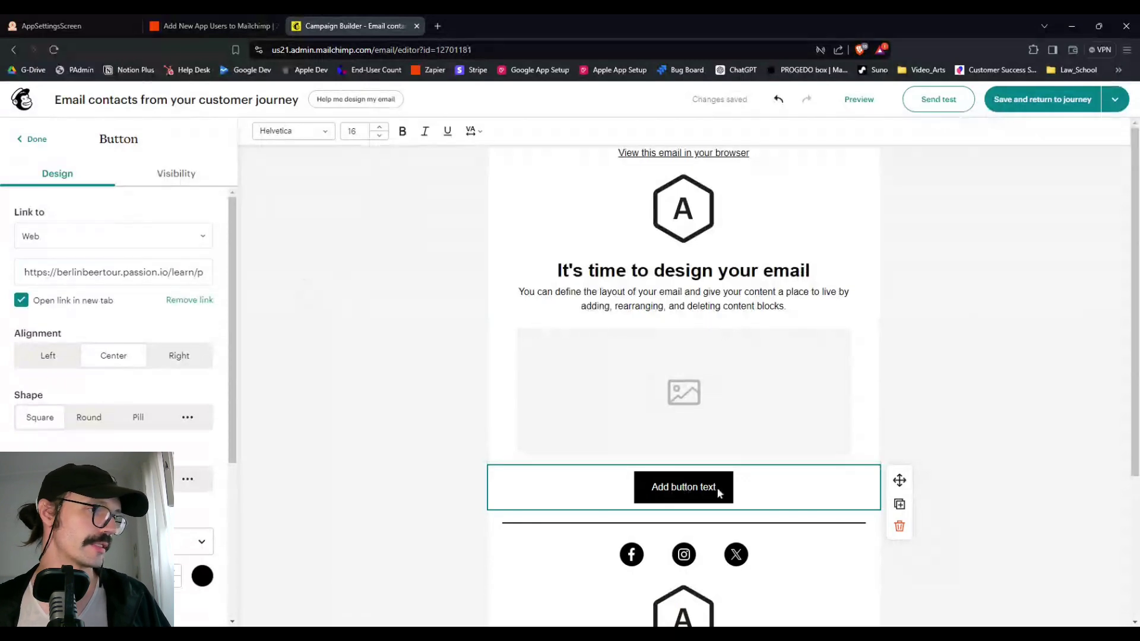
{"action": "left_click_drag", "start_coordinate": [714, 487], "coordinate": [652, 487]}
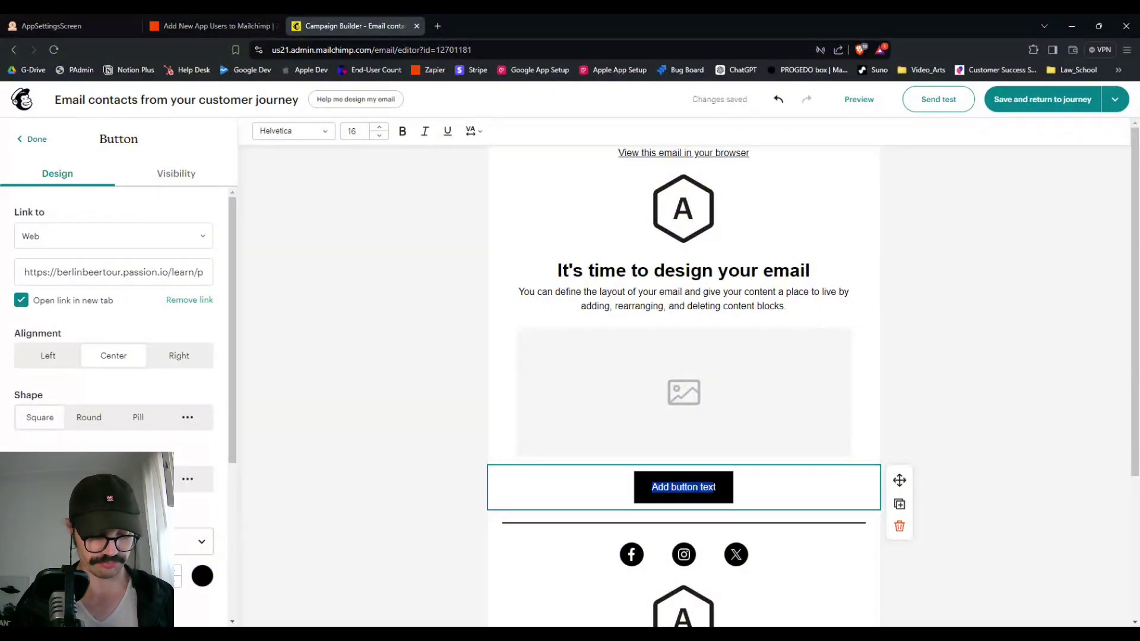
{"action": "type", "text": "Click here!"}
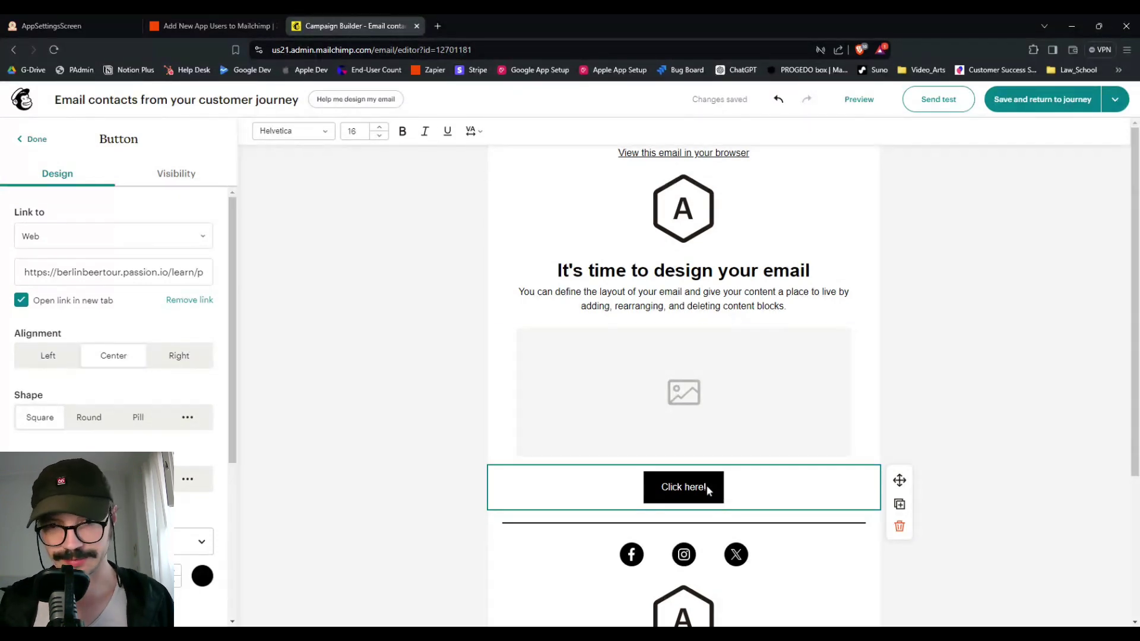
Rewrite the intro paragraph as 'Welcome to the App! Berlin Beer Tour is waiting for you this summer.'.
{"action": "left_click", "coordinate": [391, 446]}
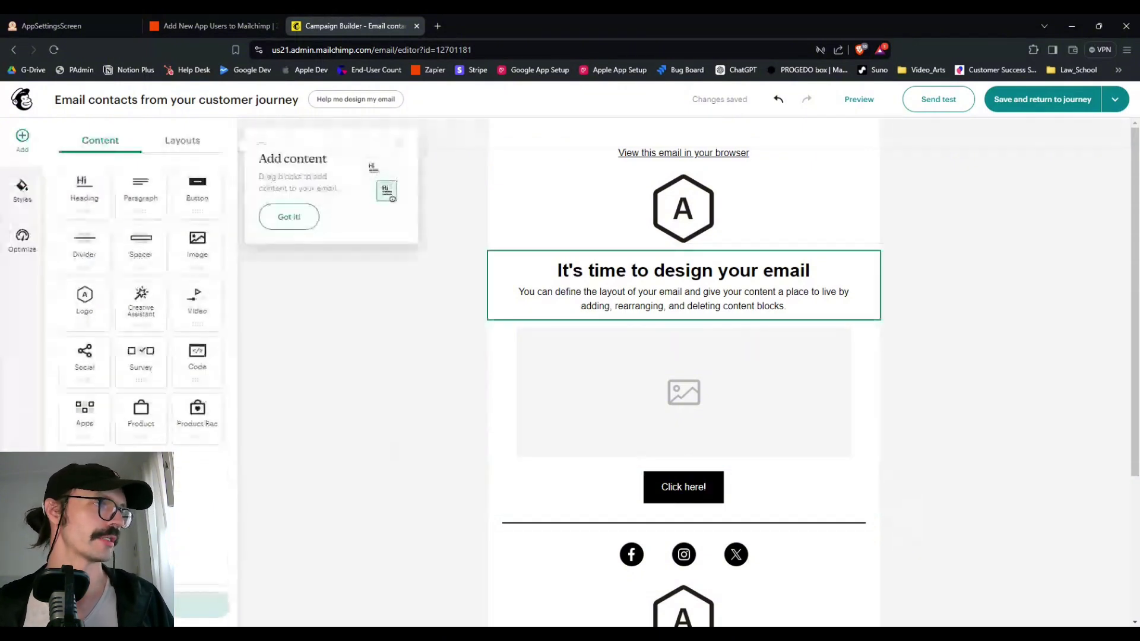
{"action": "left_click", "coordinate": [673, 291]}
{"action": "left_click_drag", "start_coordinate": [700, 305], "coordinate": [784, 306]}
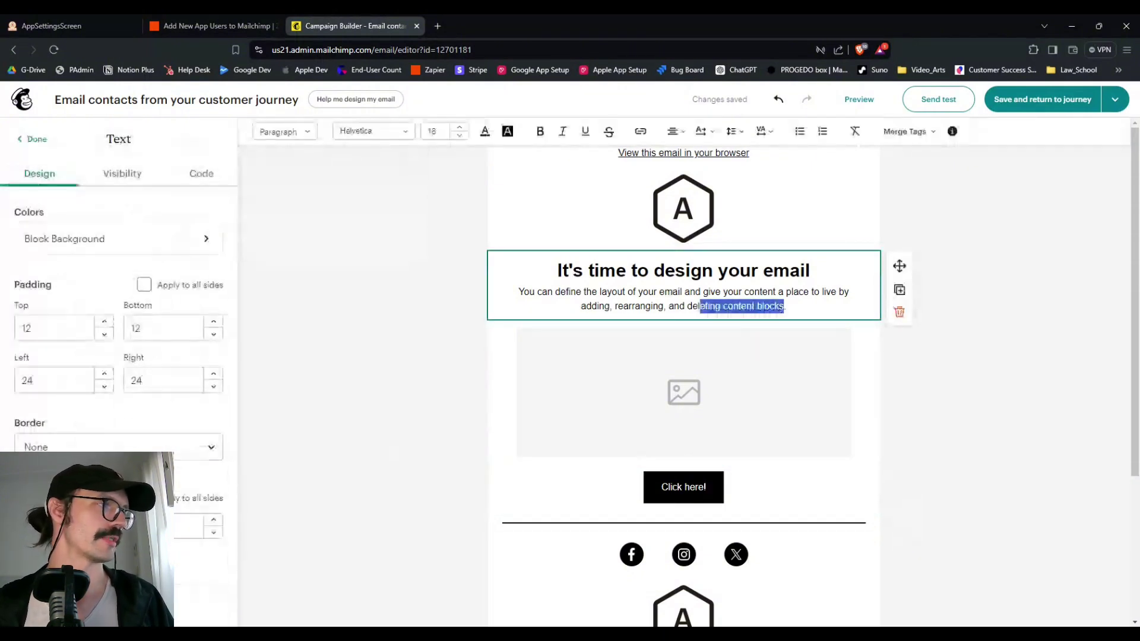
{"action": "triple_click", "coordinate": [784, 306]}
{"action": "type", "text": "Welc"}
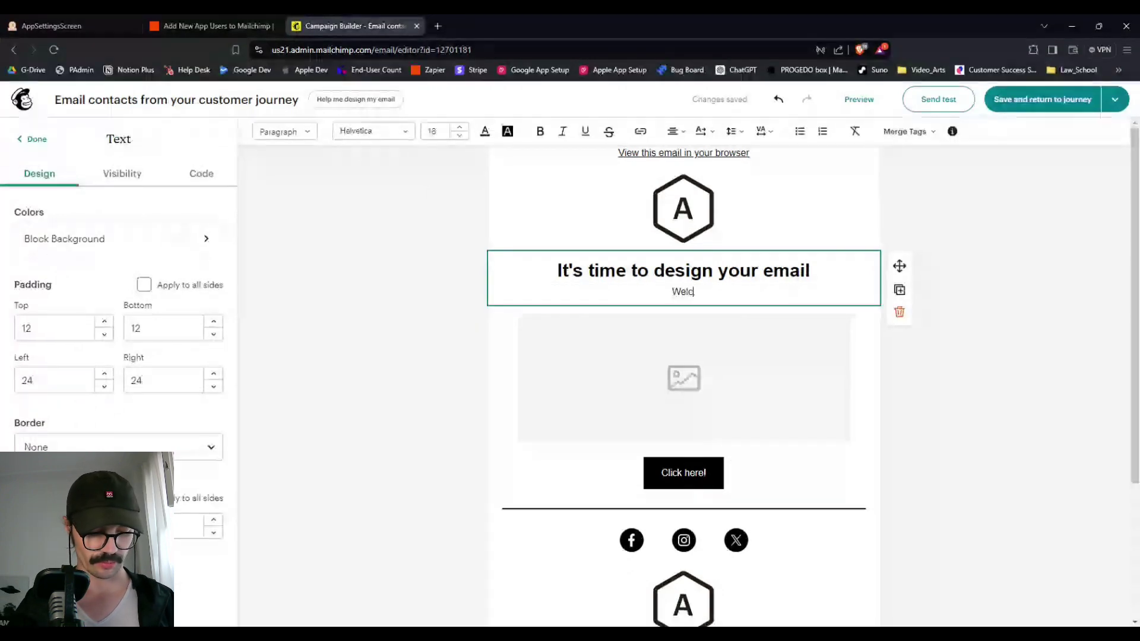
{"action": "type", "text": "ome to the App!"}
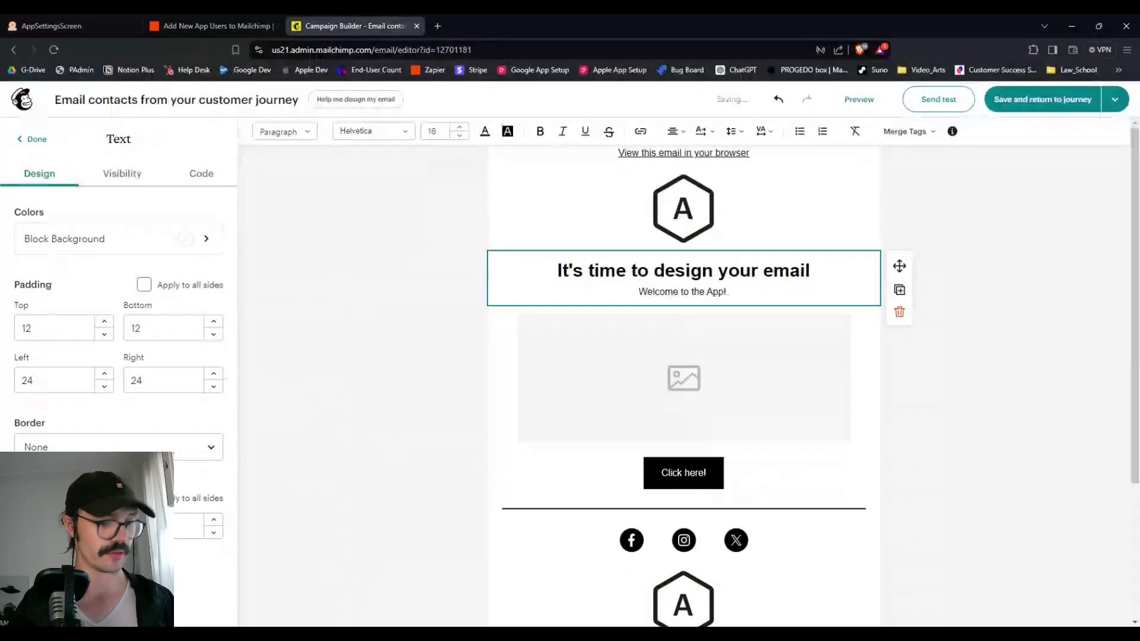
{"action": "type", "text": " Berlin Be"}
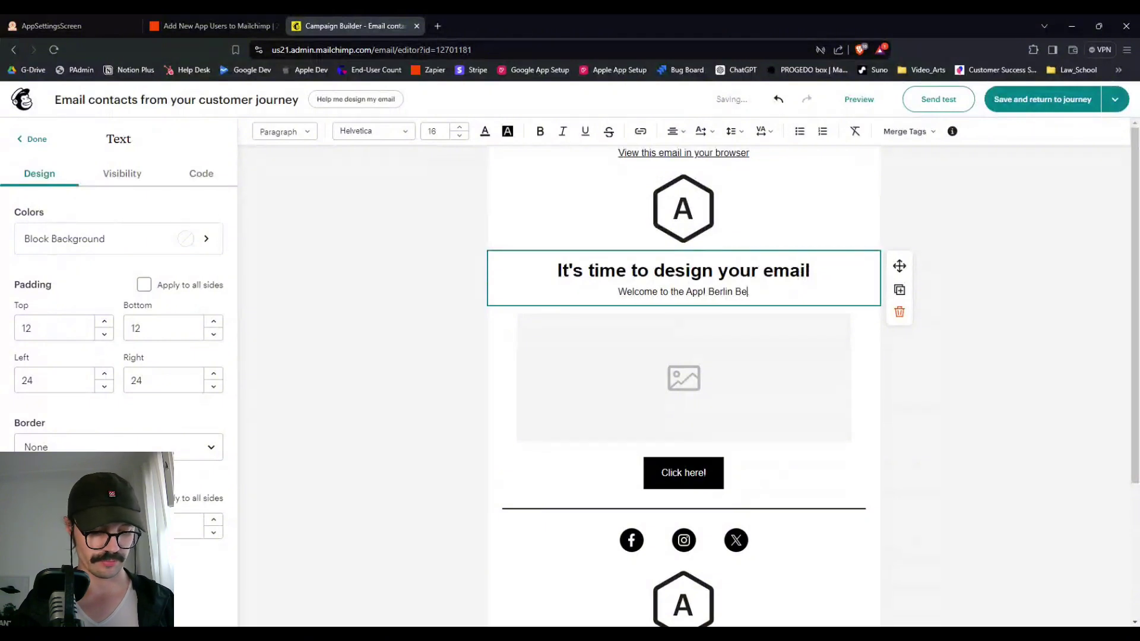
{"action": "type", "text": "er Tour is wati"}
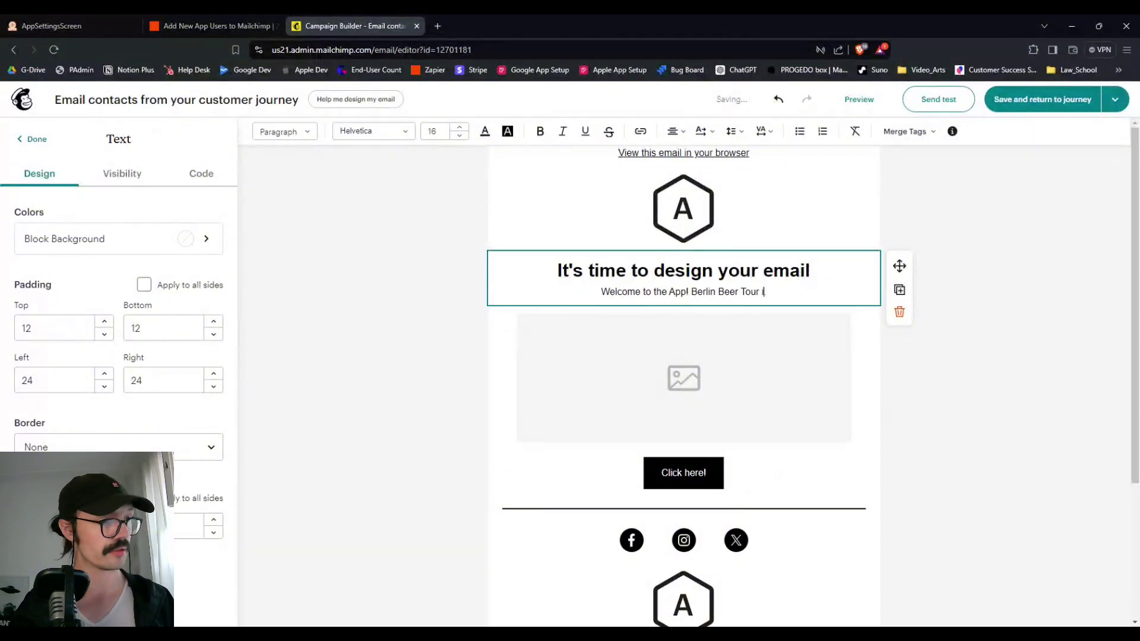
{"action": "key", "text": "BackSpace"}
{"action": "key", "text": "BackSpace"}
{"action": "type", "text": "iting for you this summer."}
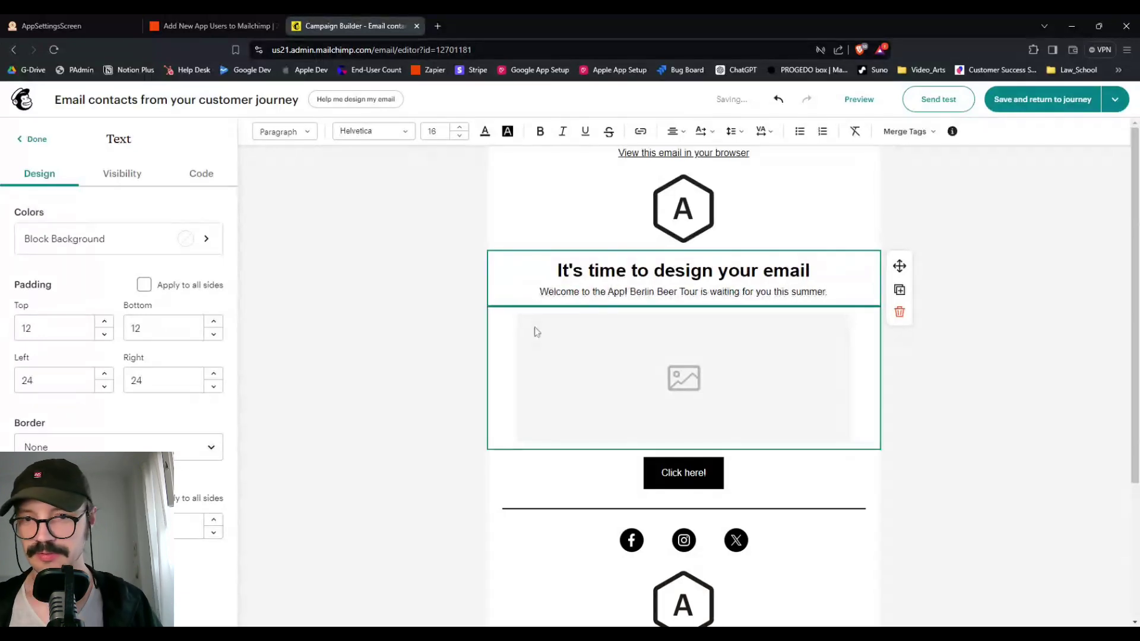
{"action": "left_click", "coordinate": [448, 300]}
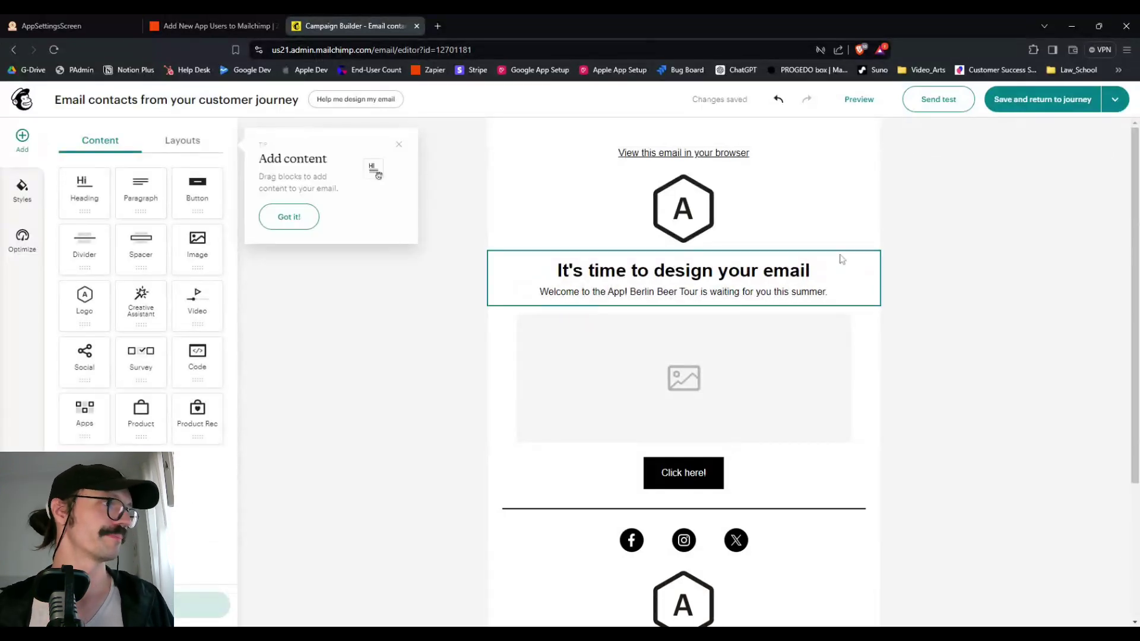
{"action": "scroll", "coordinate": [943, 291], "scroll_direction": "down", "scroll_amount": 3}
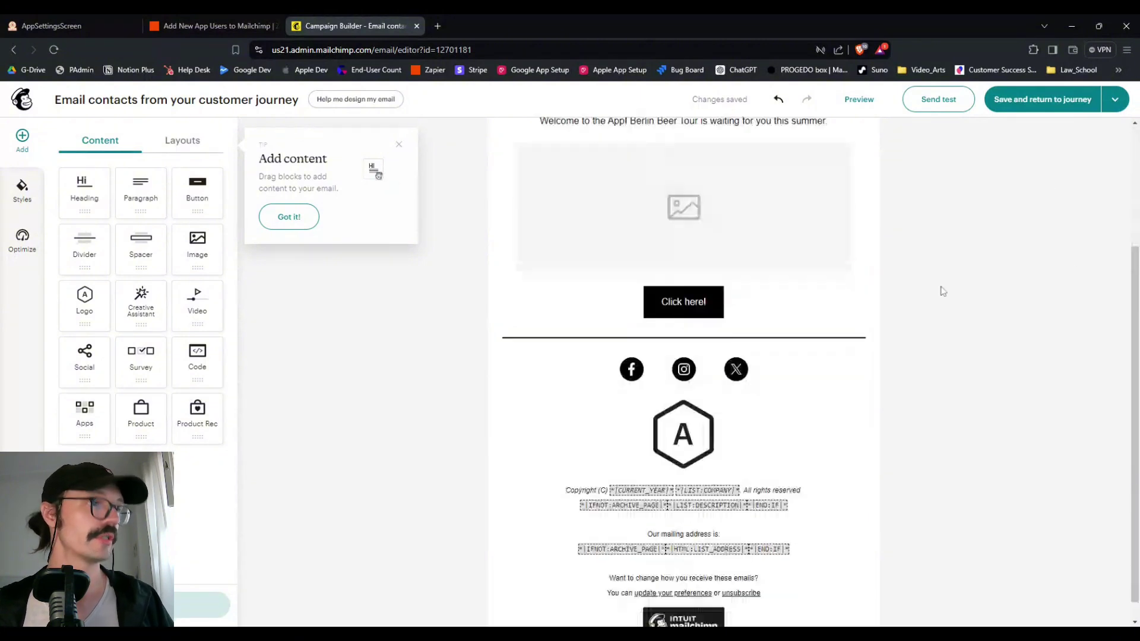
{"action": "scroll", "coordinate": [943, 290], "scroll_direction": "up", "scroll_amount": 3}
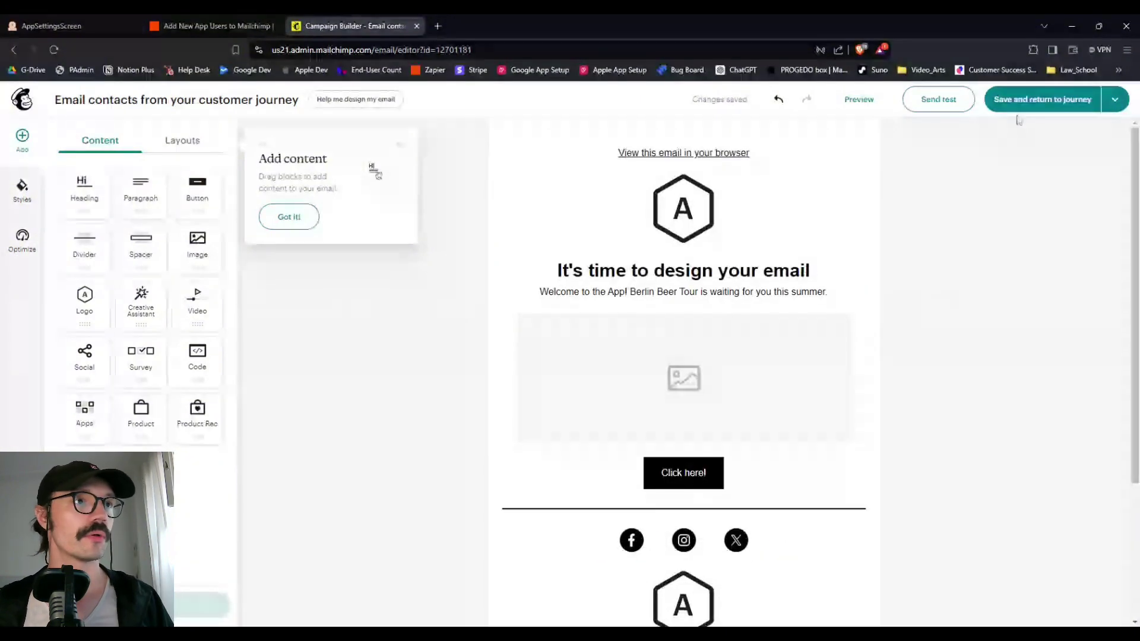
Save the email and add a time delay after it, changed from one week to 1 day.
{"action": "left_click", "coordinate": [1058, 108]}
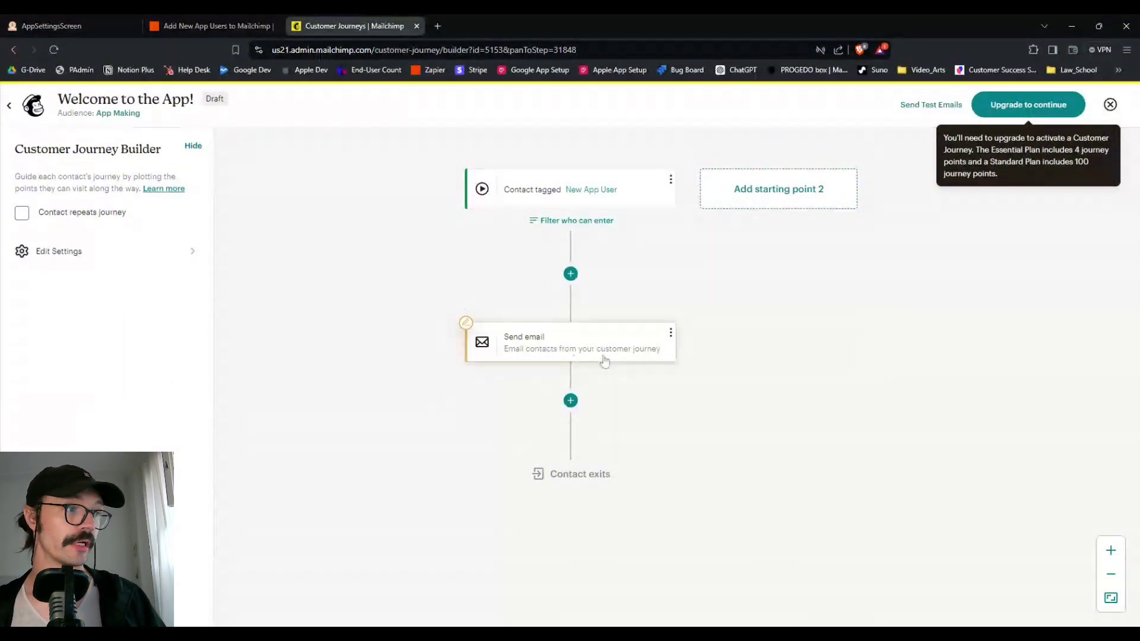
{"action": "left_click", "coordinate": [567, 406]}
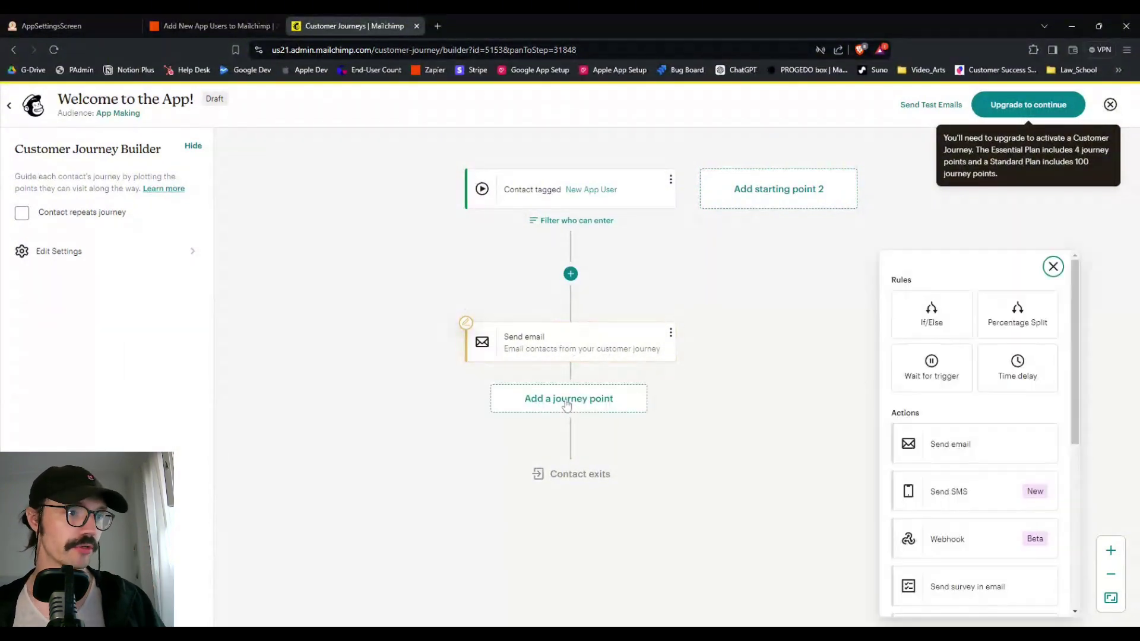
{"action": "left_click", "coordinate": [1031, 376]}
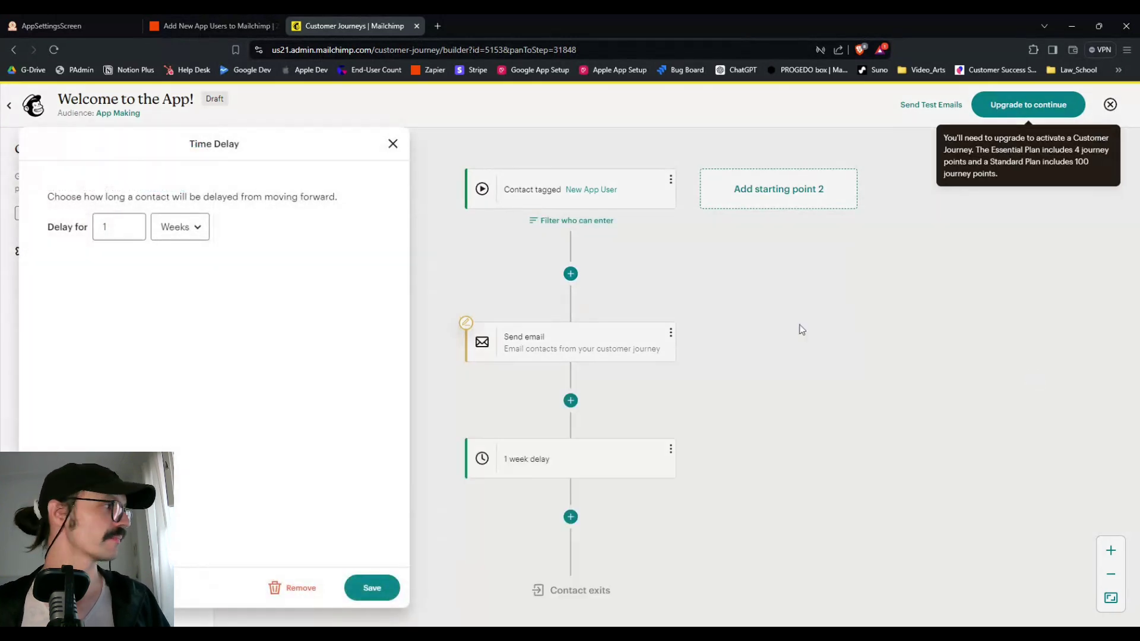
{"action": "left_click", "coordinate": [202, 216]}
{"action": "left_click", "coordinate": [184, 265]}
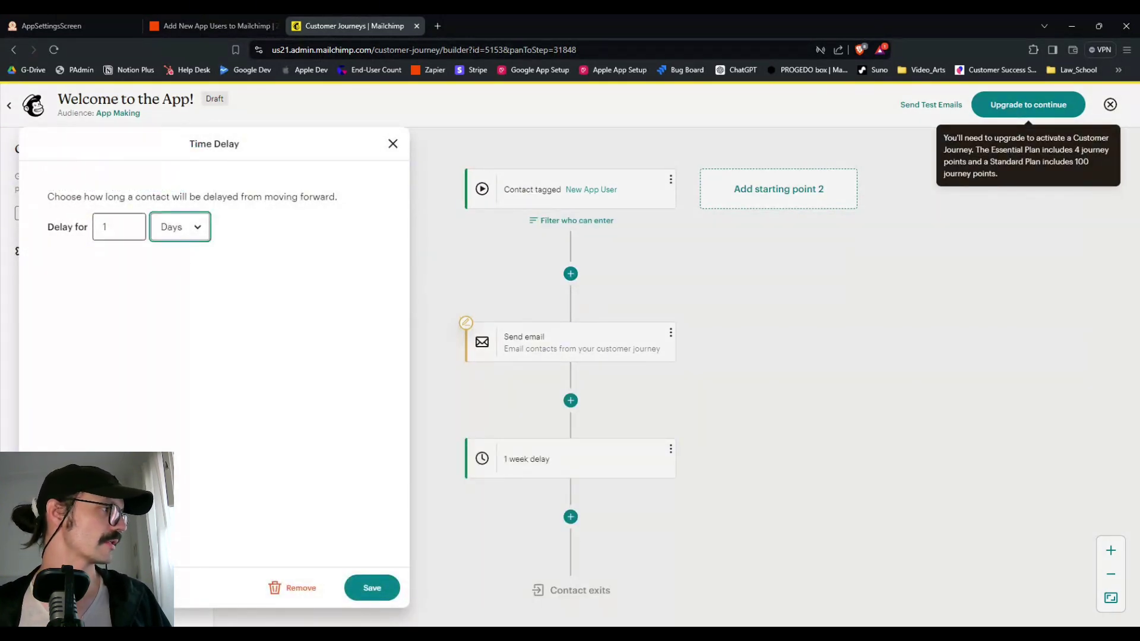
{"action": "left_click", "coordinate": [107, 227]}
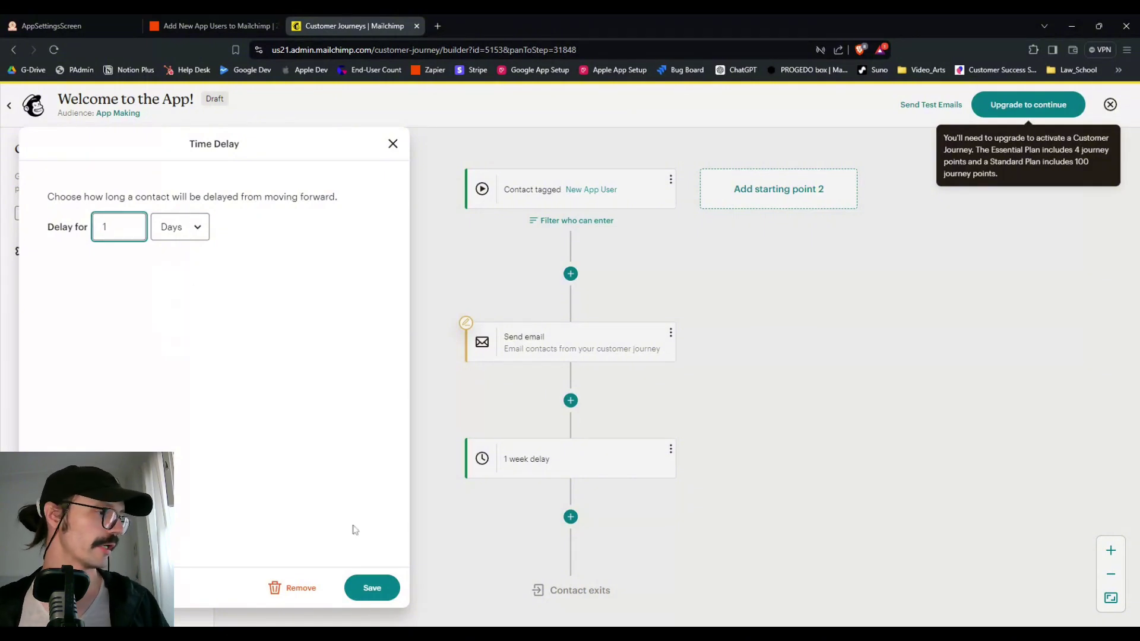
{"action": "left_click", "coordinate": [381, 589]}
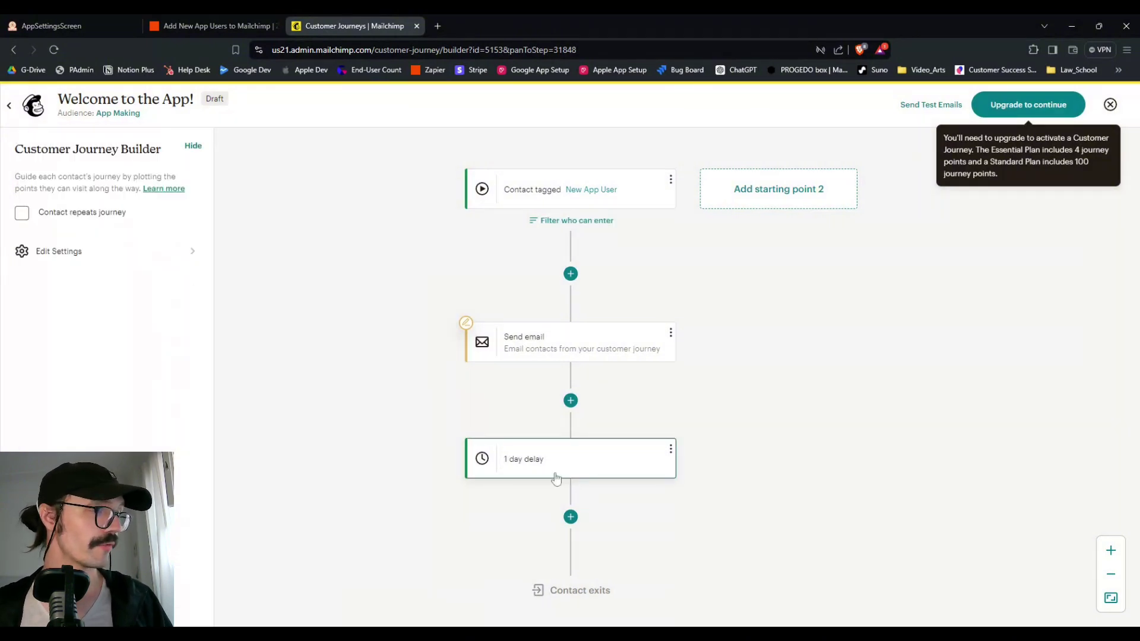
{"action": "left_click", "coordinate": [571, 517]}
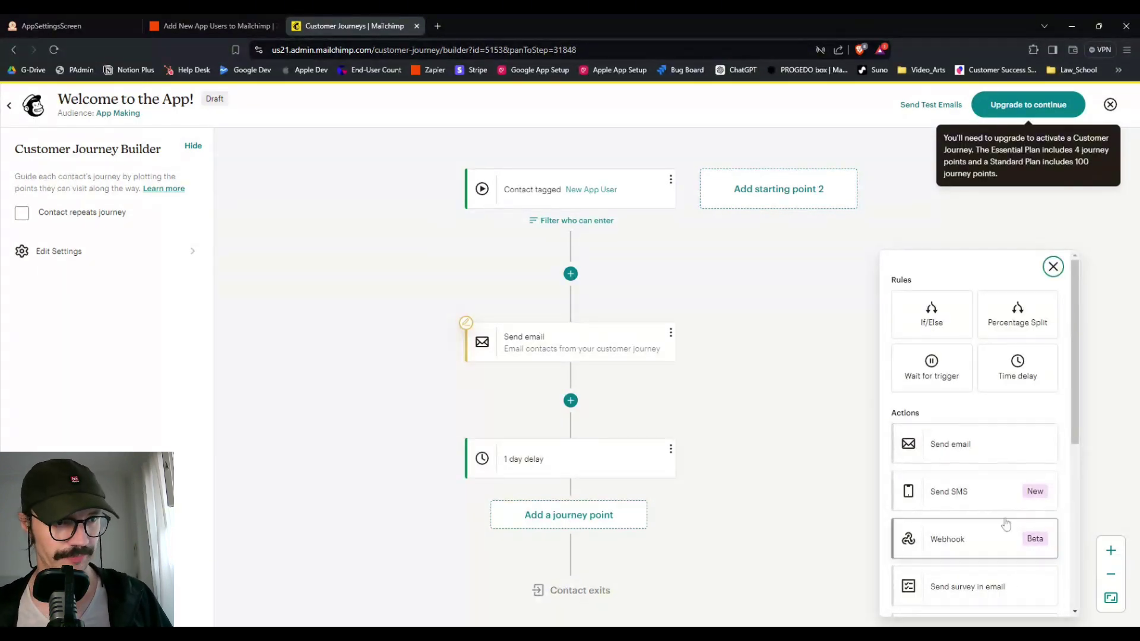
Pick the Send email action from the Actions list to follow the delay.
{"action": "scroll", "coordinate": [1006, 537], "scroll_direction": "down", "scroll_amount": 4}
{"action": "scroll", "coordinate": [1006, 522], "scroll_direction": "up", "scroll_amount": 1}
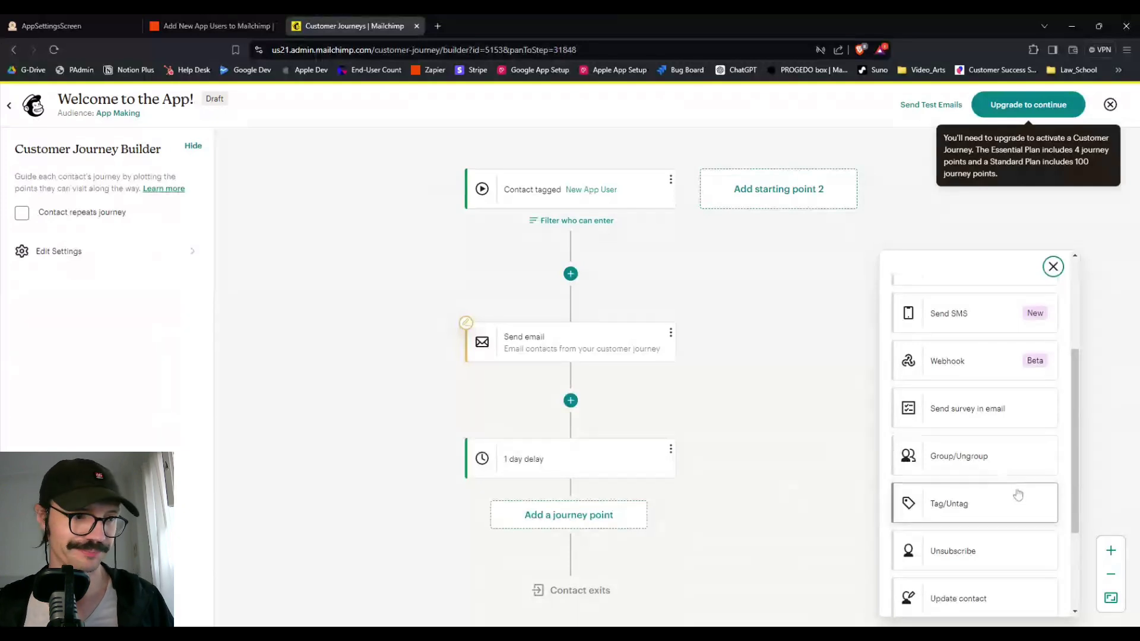
{"action": "scroll", "coordinate": [1016, 495], "scroll_direction": "down", "scroll_amount": 1}
{"action": "scroll", "coordinate": [1018, 494], "scroll_direction": "down", "scroll_amount": 2}
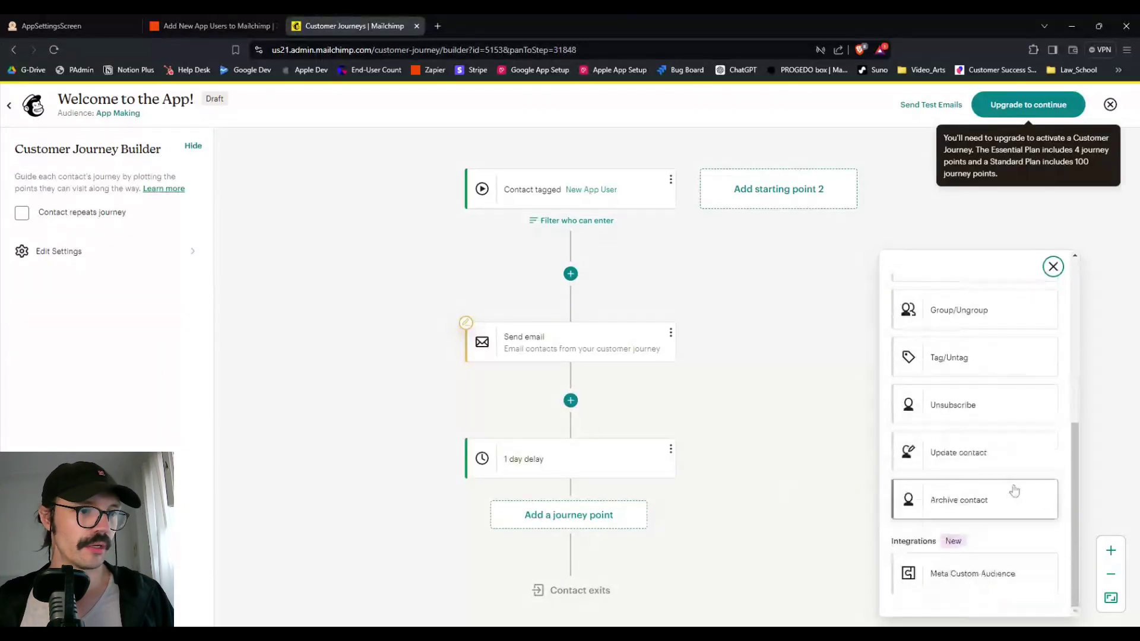
{"action": "scroll", "coordinate": [1014, 490], "scroll_direction": "up", "scroll_amount": 5}
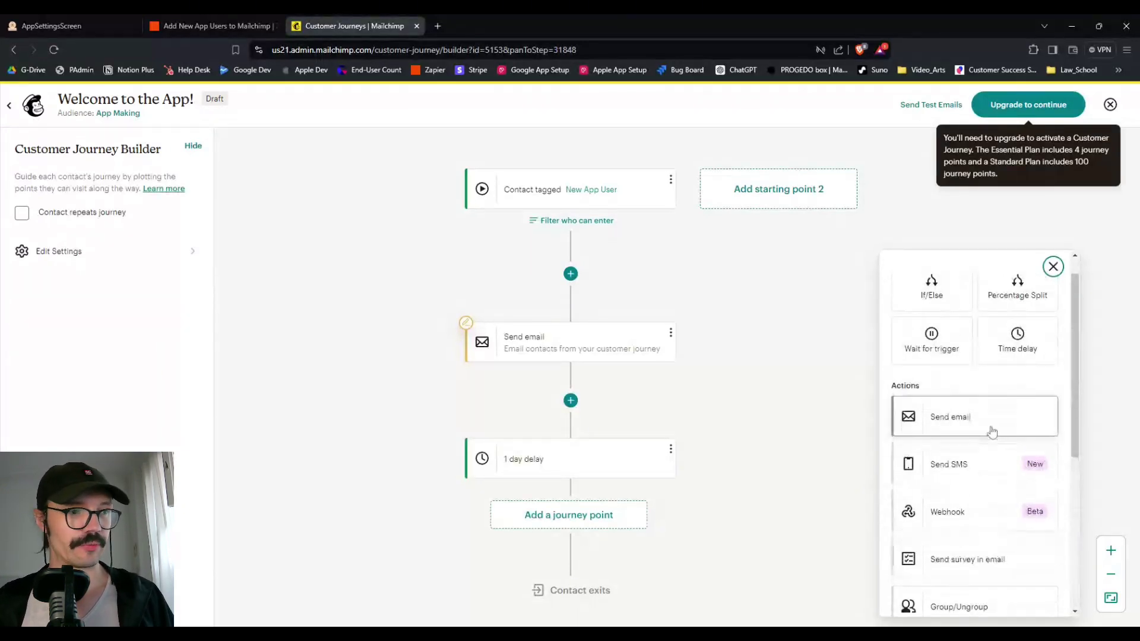
{"action": "left_click", "coordinate": [989, 425]}
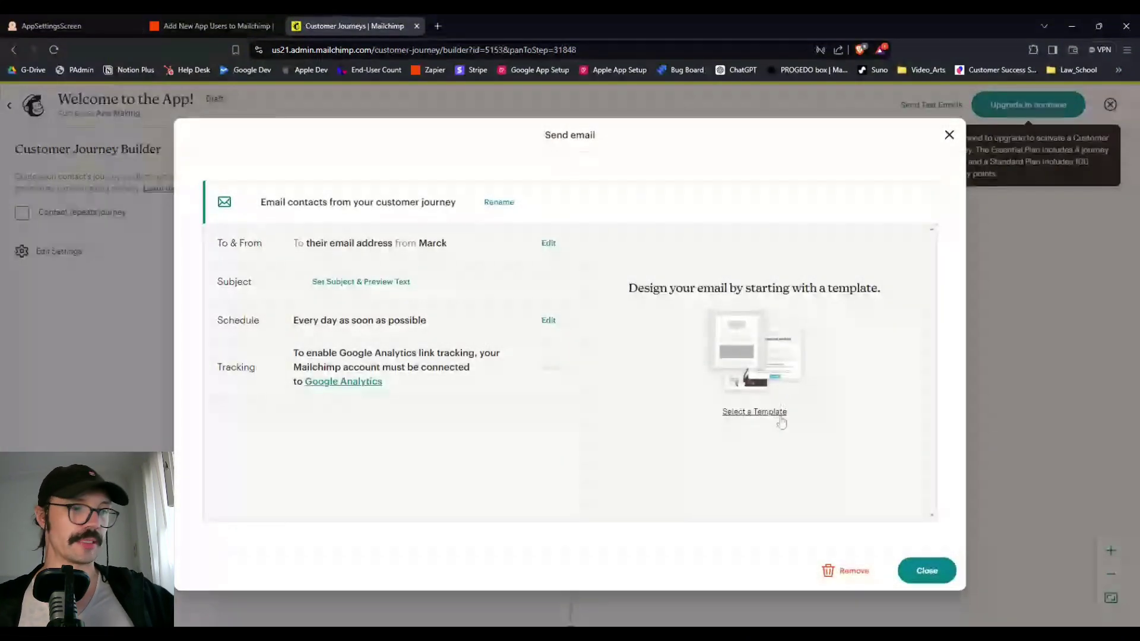
Apply a template and retitle the heading 'How was your first day in the BerlinBeer Tour app?'.
{"action": "left_click", "coordinate": [779, 416]}
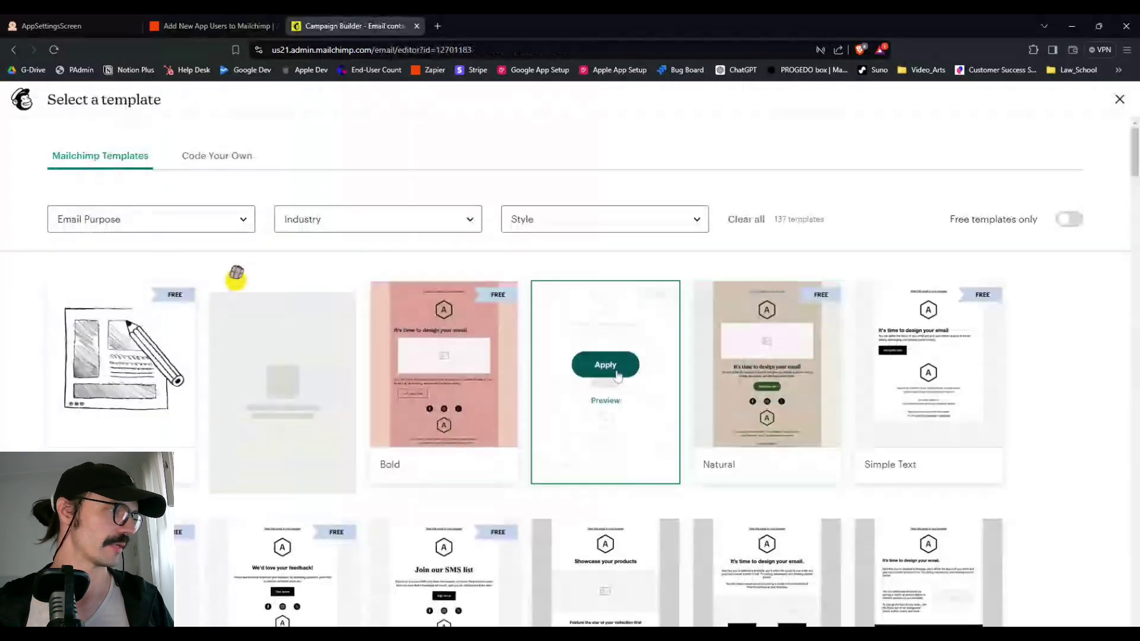
{"action": "left_click", "coordinate": [617, 374]}
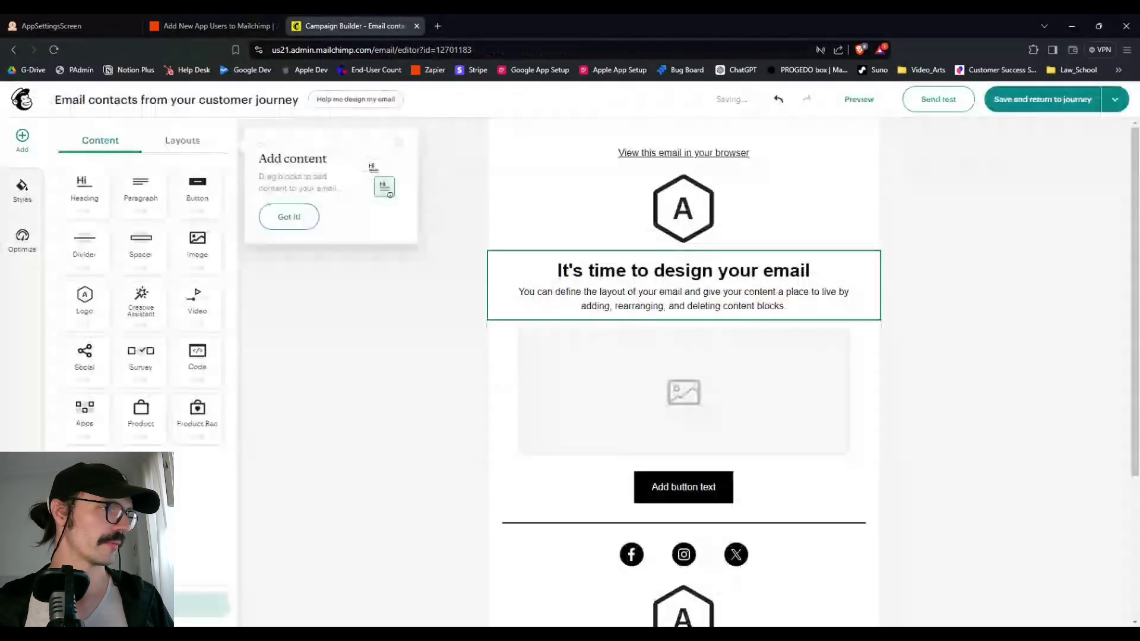
{"action": "double_click", "coordinate": [830, 261]}
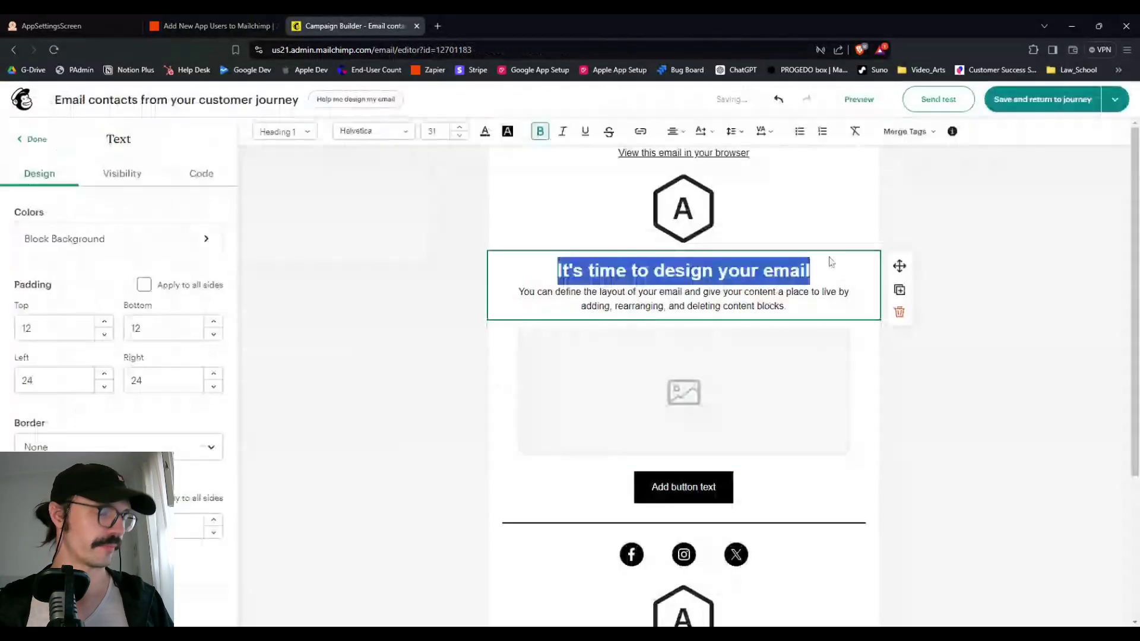
{"action": "type", "text": "How wa"}
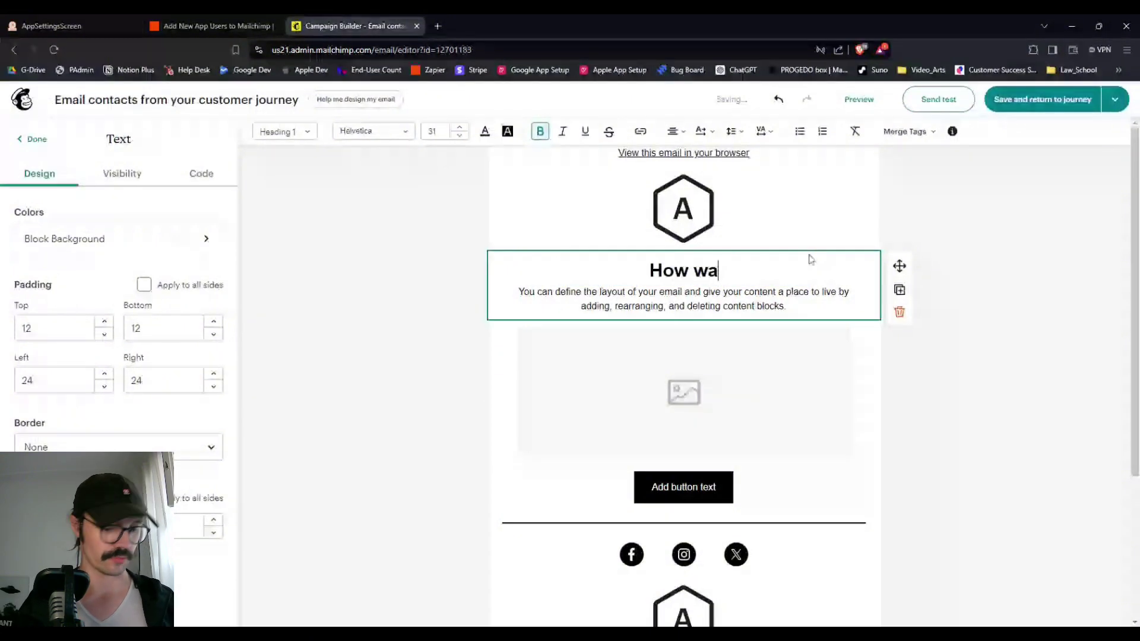
{"action": "type", "text": "s your fi"}
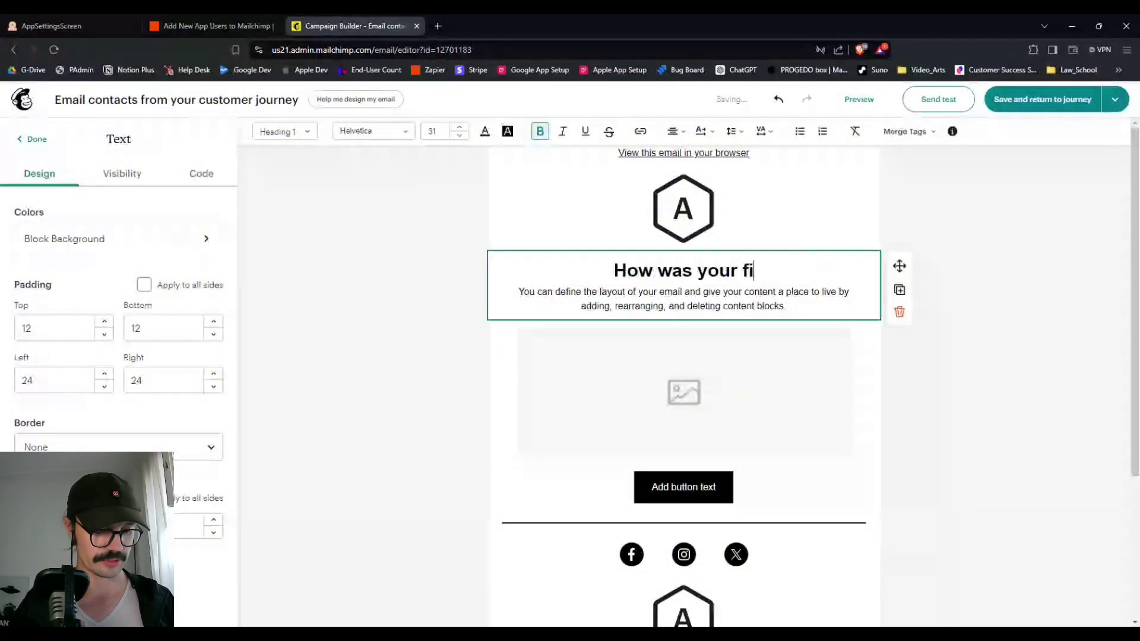
{"action": "type", "text": "rst day in the "}
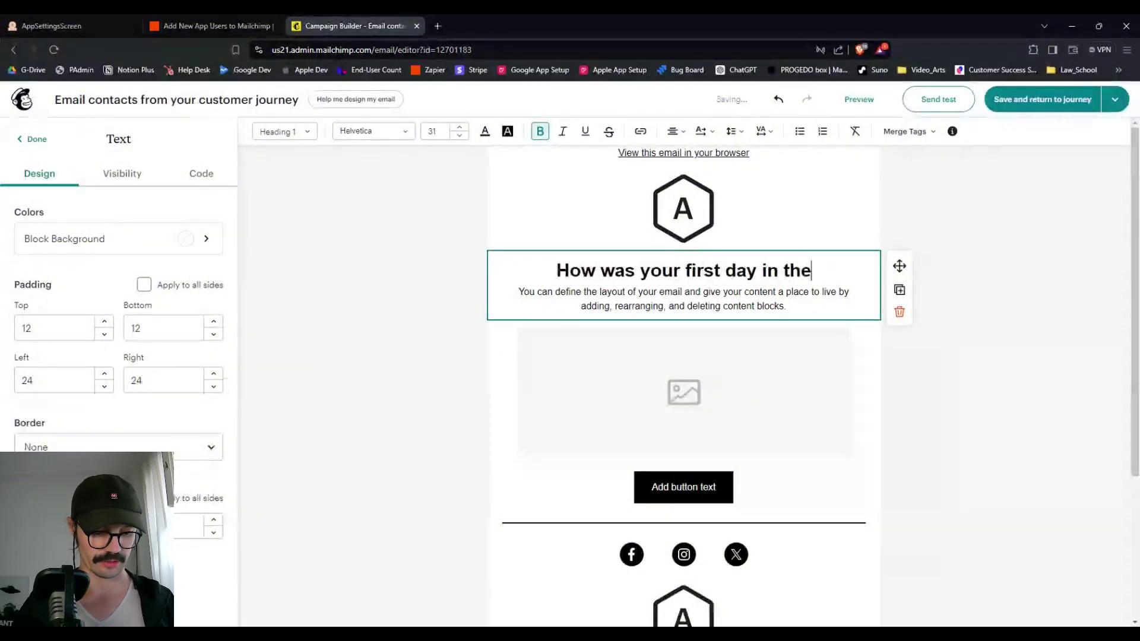
{"action": "type", "text": "Berlin"}
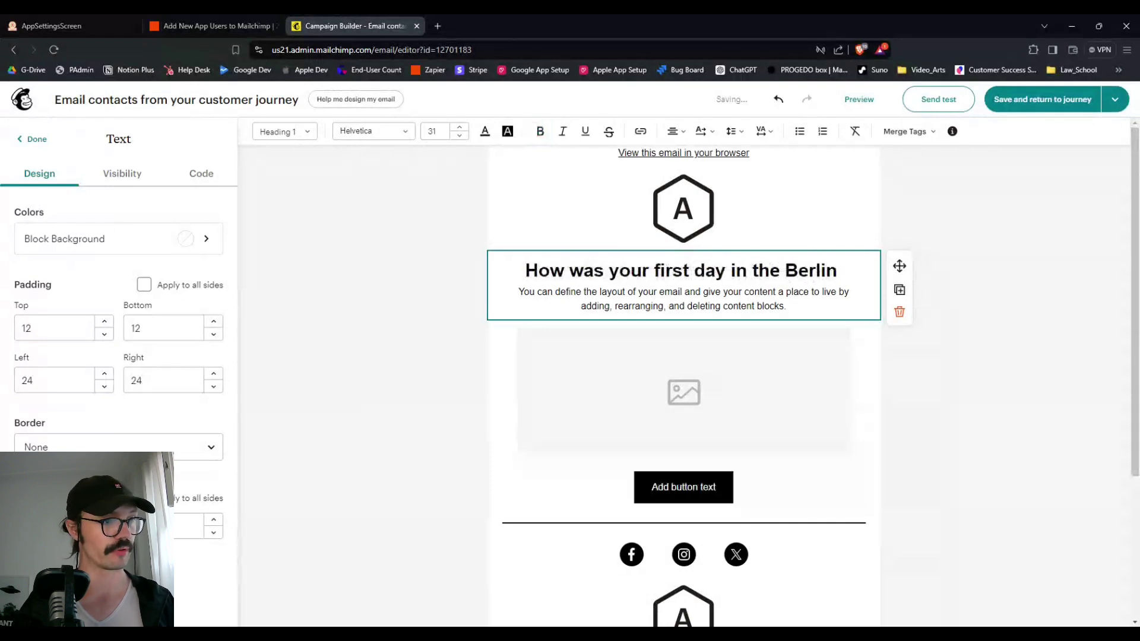
{"action": "type", "text": "Beer "}
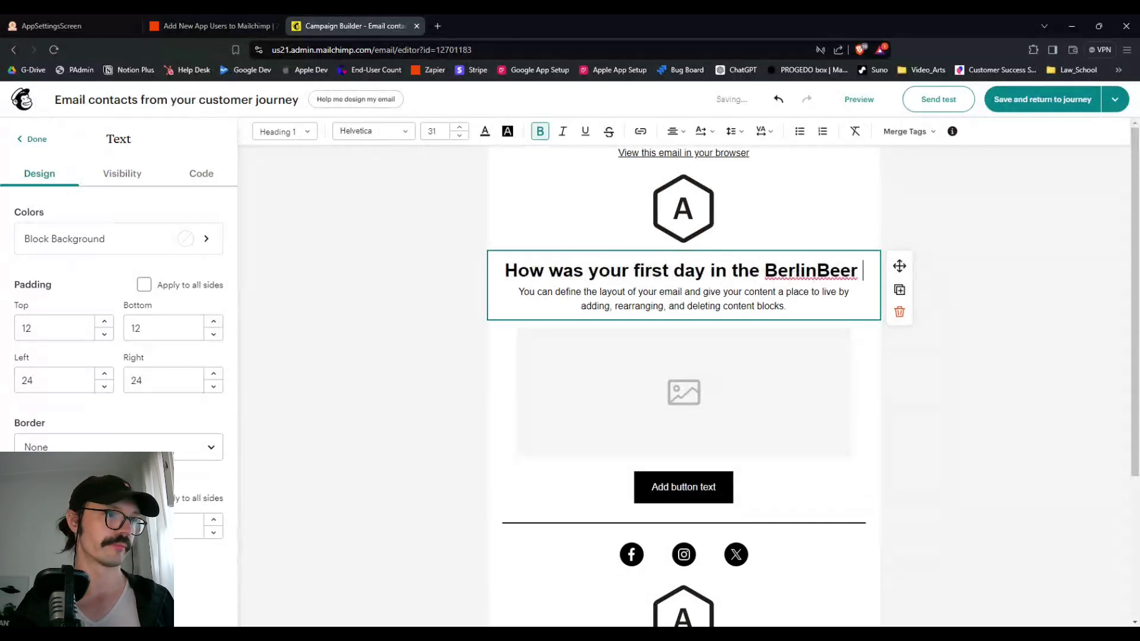
{"action": "type", "text": "Tour "}
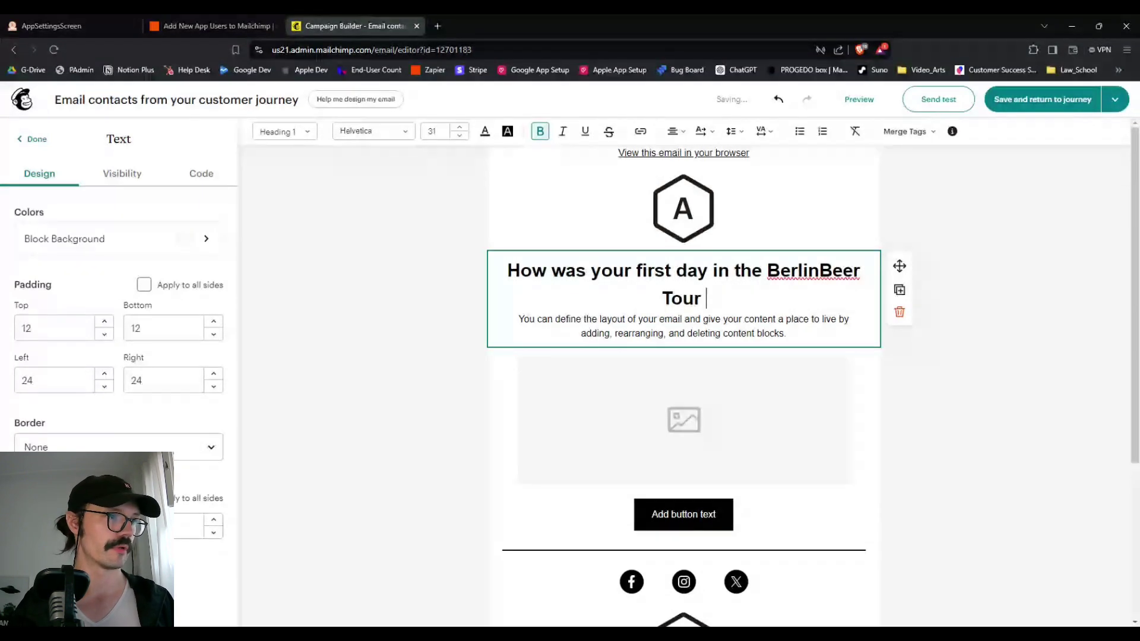
{"action": "type", "text": "app?"}
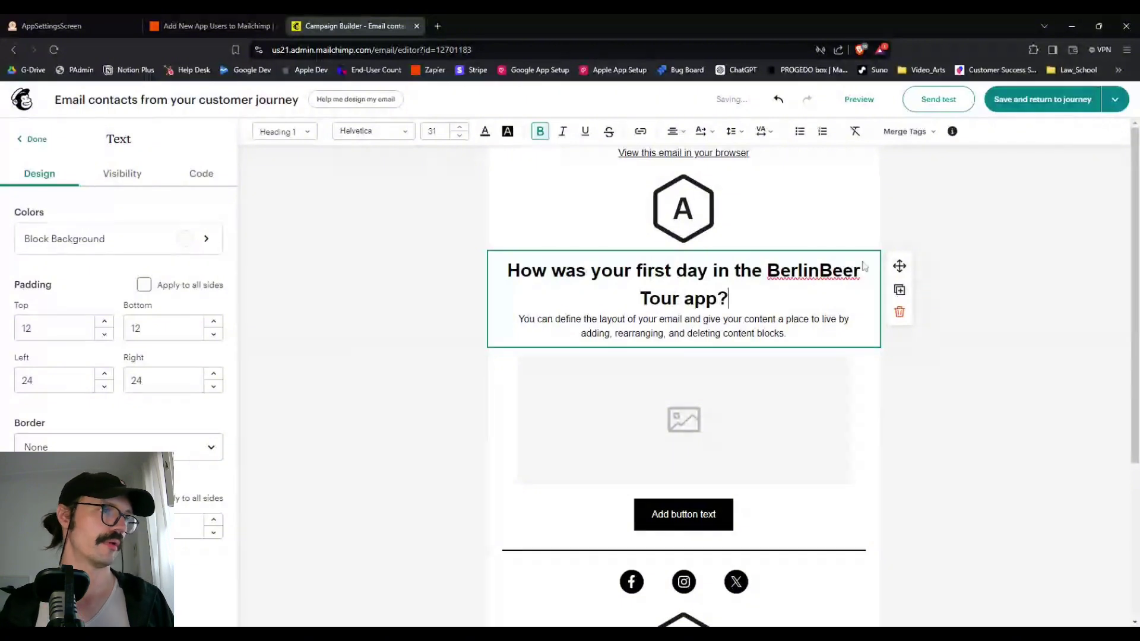
{"action": "left_click_drag", "start_coordinate": [787, 333], "coordinate": [519, 319]}
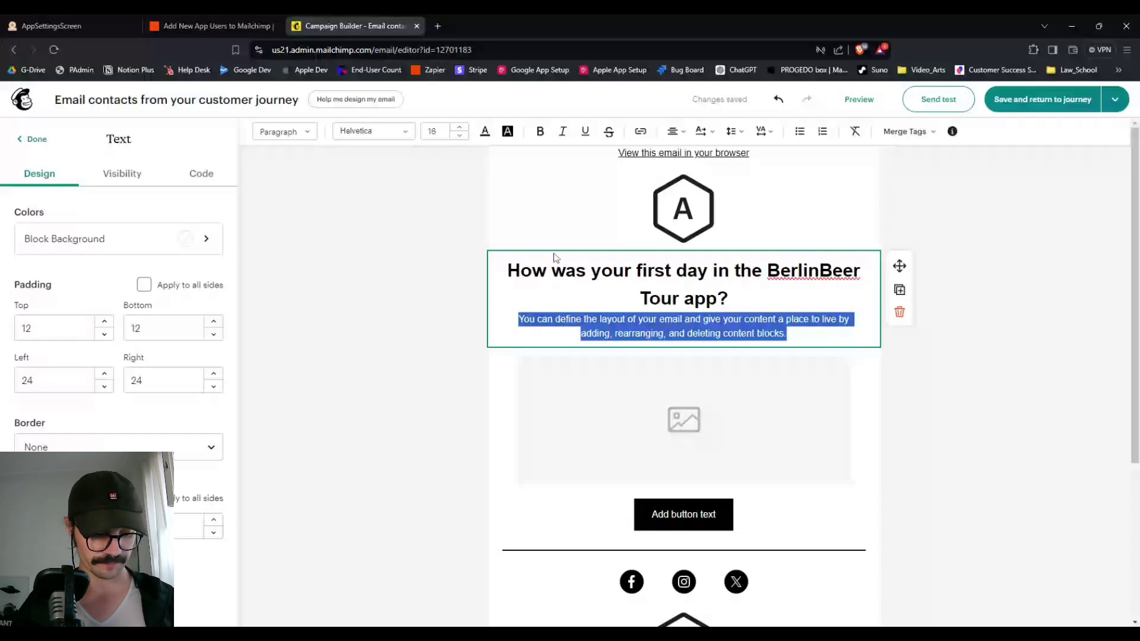
Replace the second email's paragraph with 'Finished your first lesson? Now it's time to share your knowledge with the community!'.
{"action": "type", "text": "Finished "}
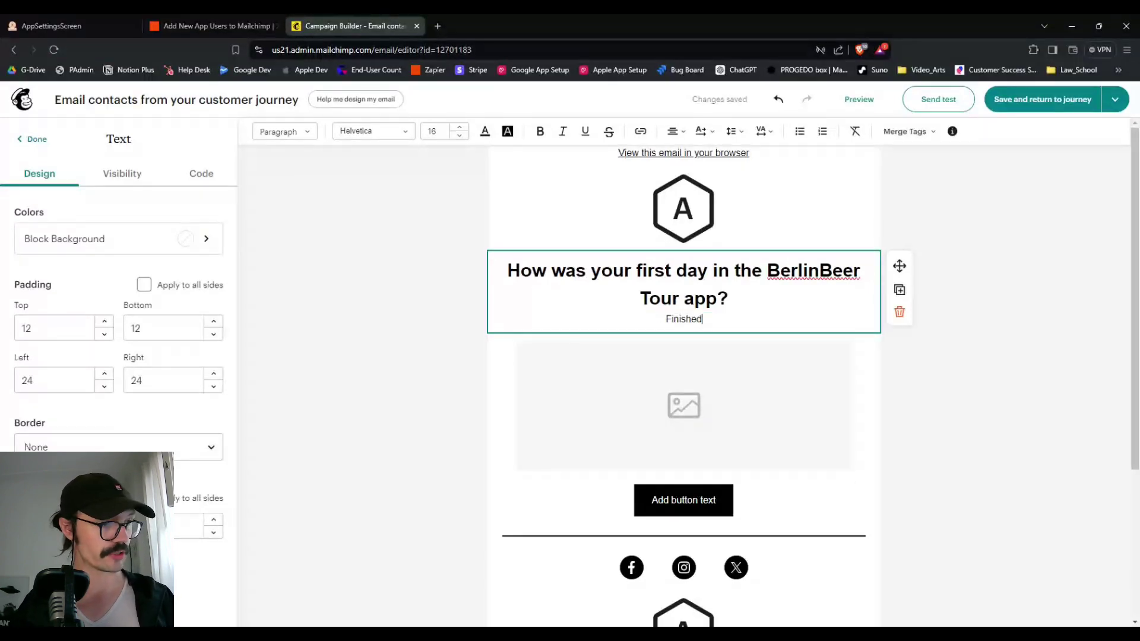
{"action": "type", "text": "your first"}
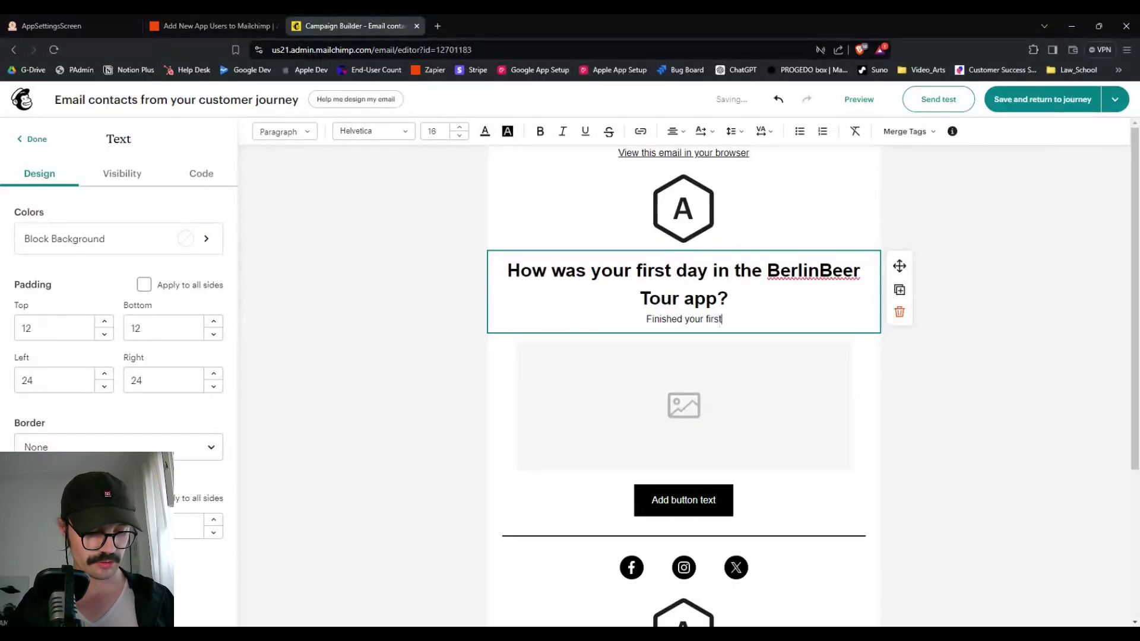
{"action": "type", "text": " lesson? Now "}
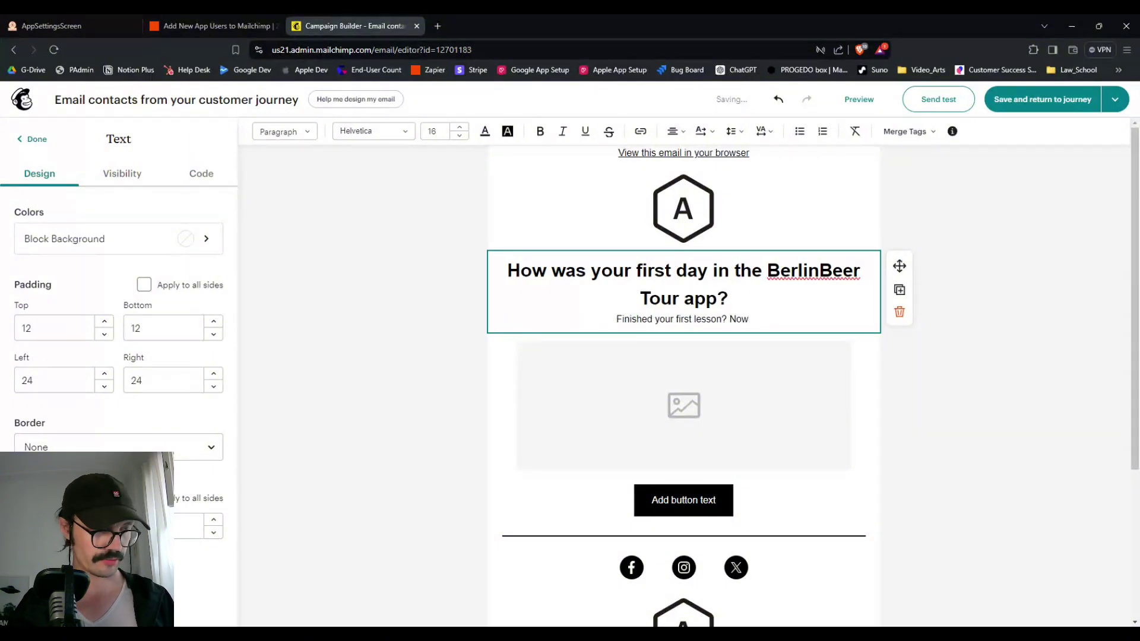
{"action": "type", "text": "it's time"}
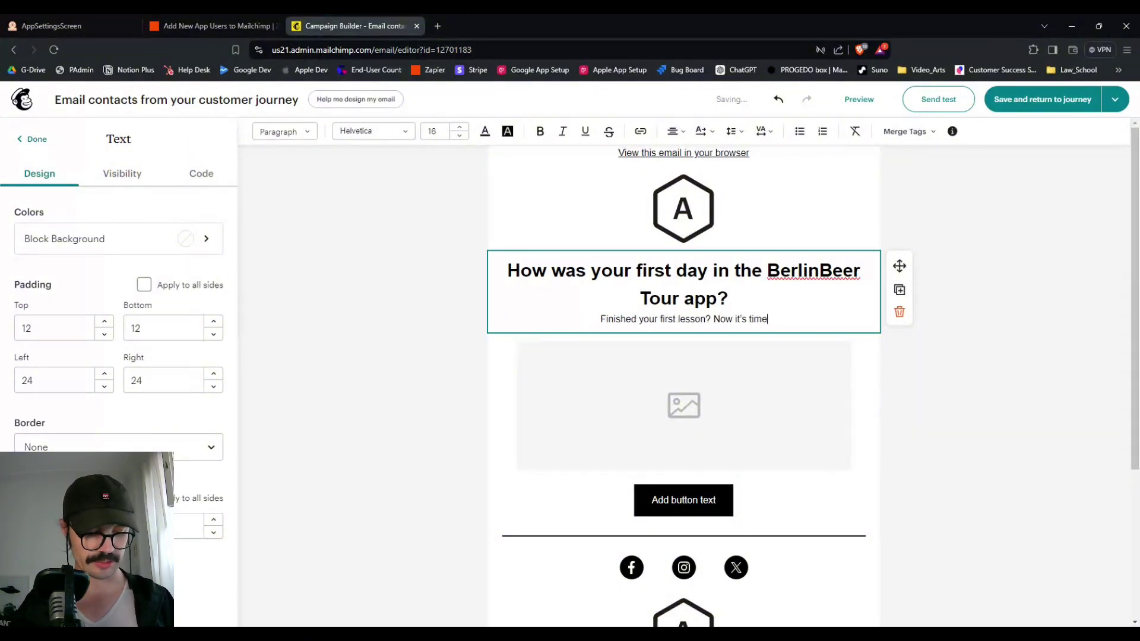
{"action": "type", "text": " to share yo"}
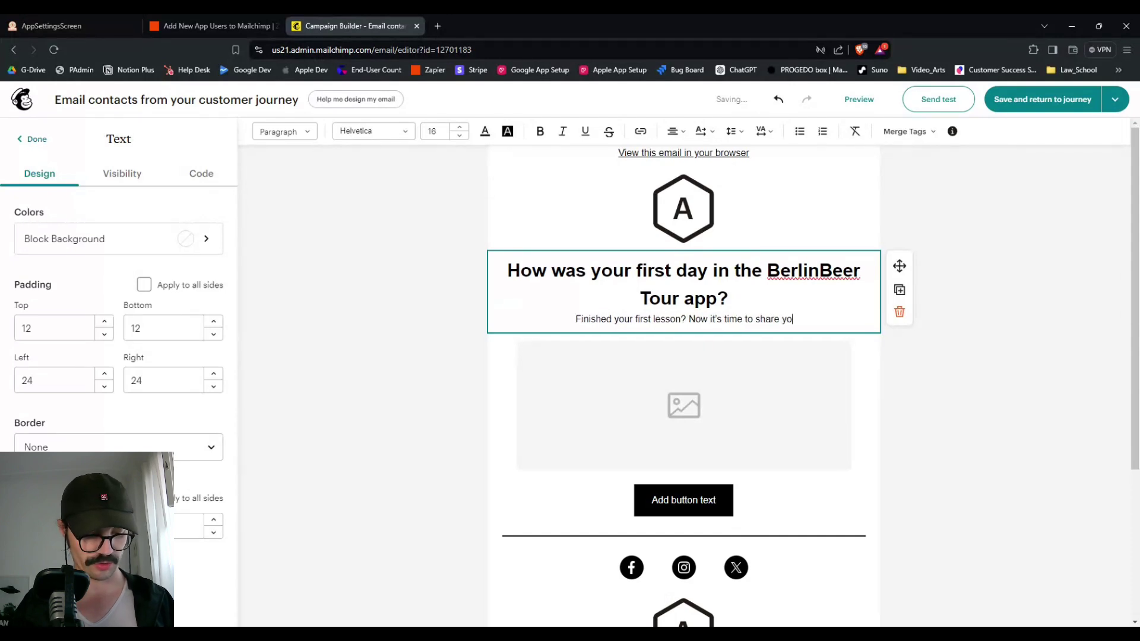
{"action": "type", "text": "ur knowl"}
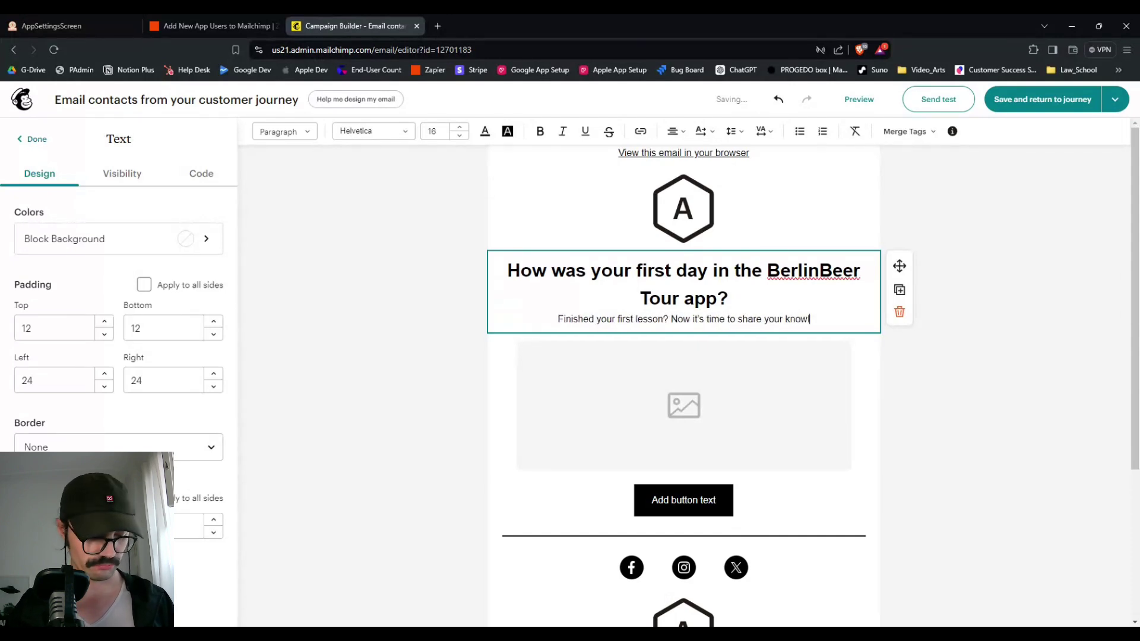
{"action": "type", "text": "edge with the "}
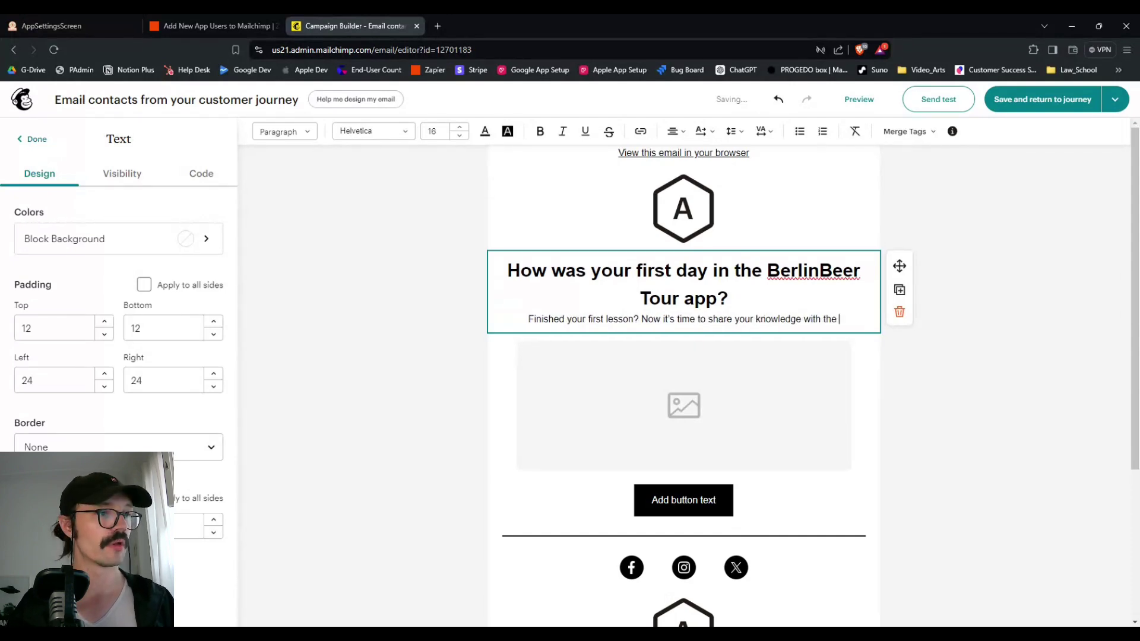
{"action": "type", "text": "community!"}
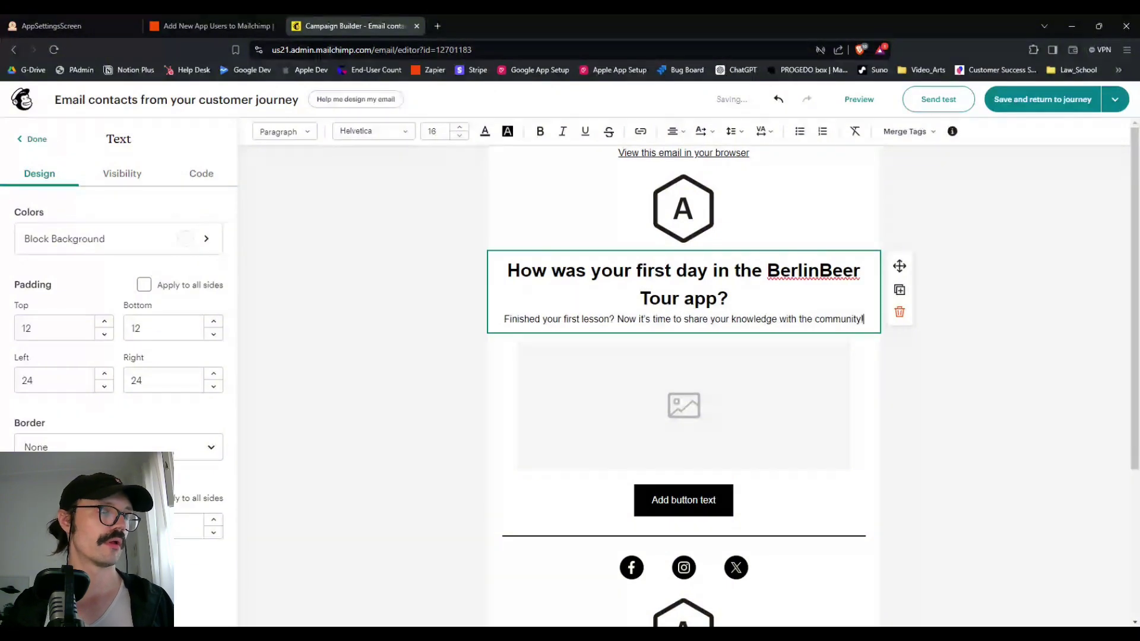
{"action": "left_click", "coordinate": [463, 388]}
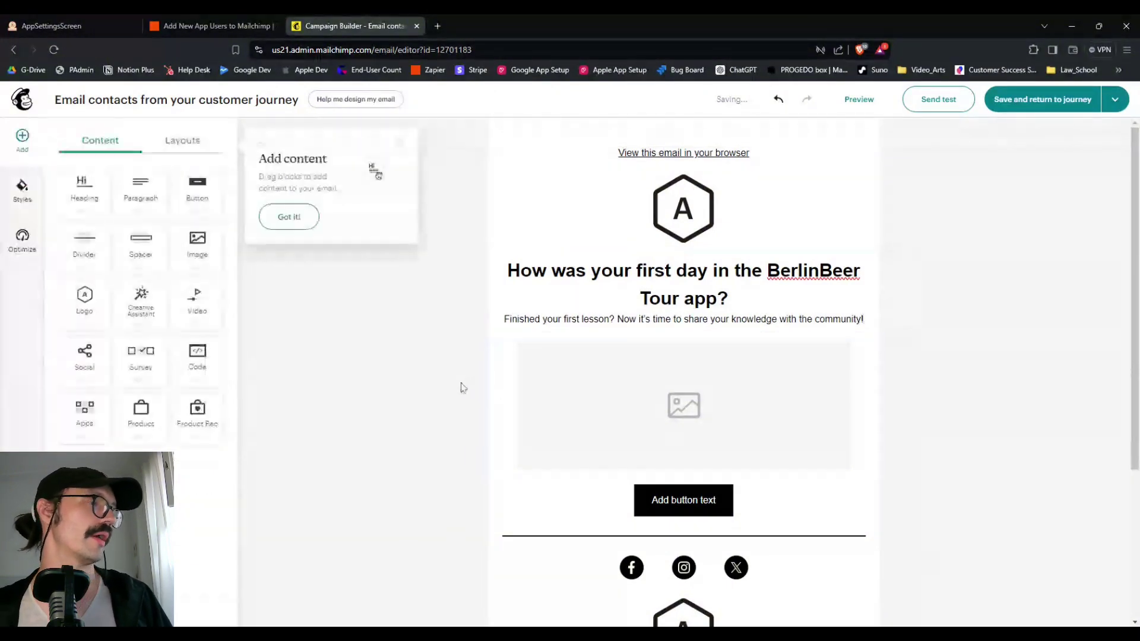
In Passion.io, navigate the app preview back from the lesson to the Community page.
{"action": "left_click", "coordinate": [109, 26]}
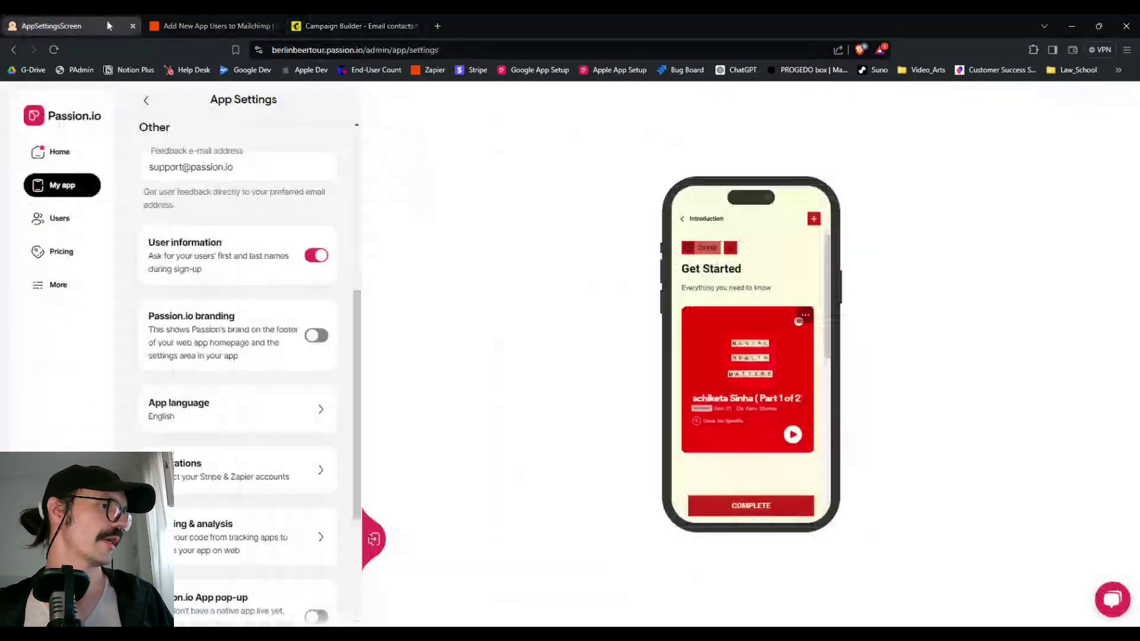
{"action": "left_click", "coordinate": [682, 221]}
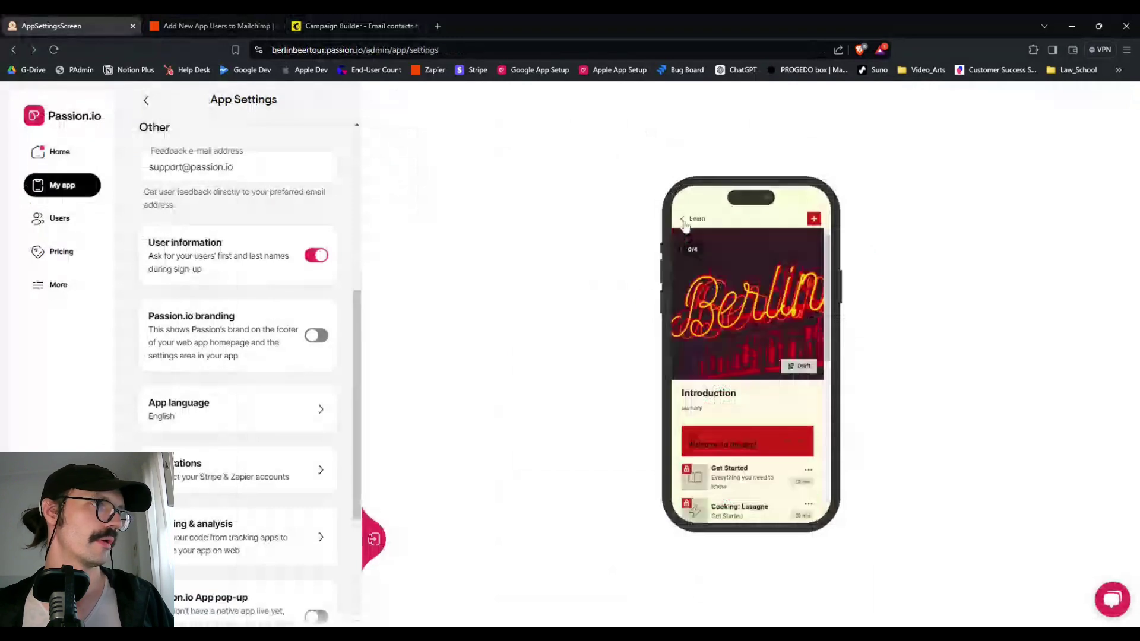
{"action": "left_click", "coordinate": [683, 221]}
{"action": "left_click", "coordinate": [752, 503]}
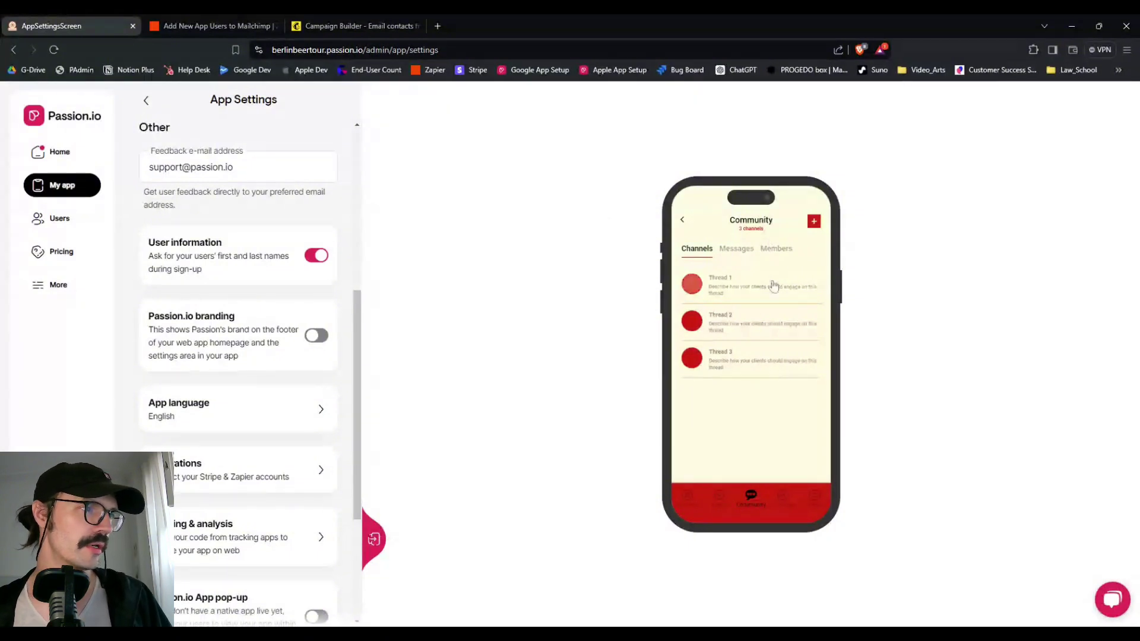
Bring up the options for the Thread 1 channel and choose Edit.
{"action": "left_click", "coordinate": [773, 286]}
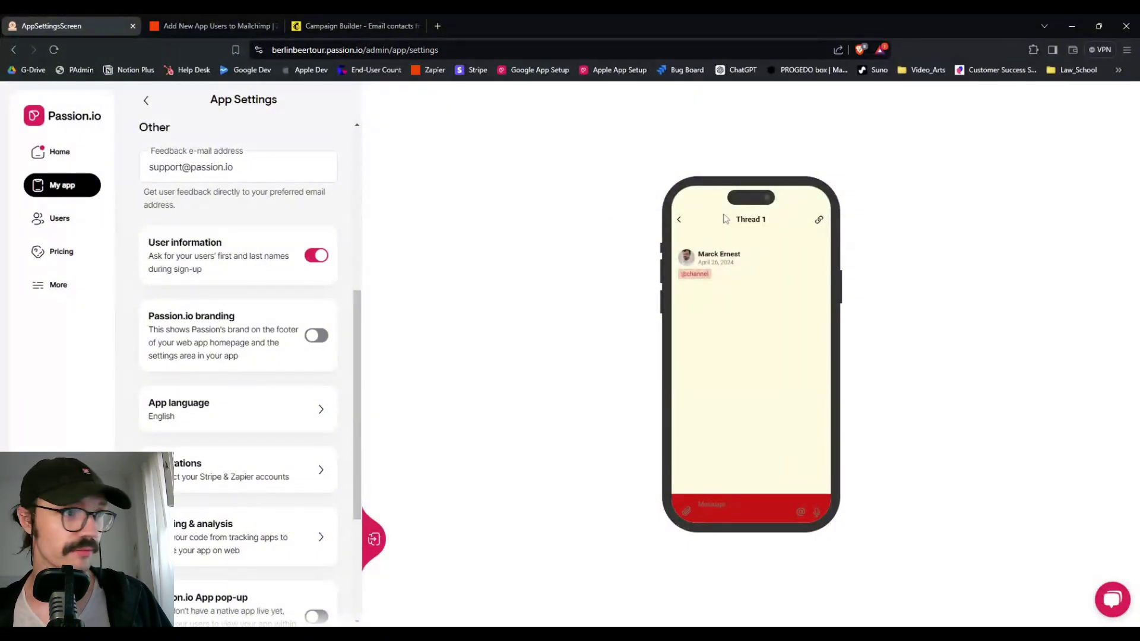
{"action": "left_click", "coordinate": [680, 220]}
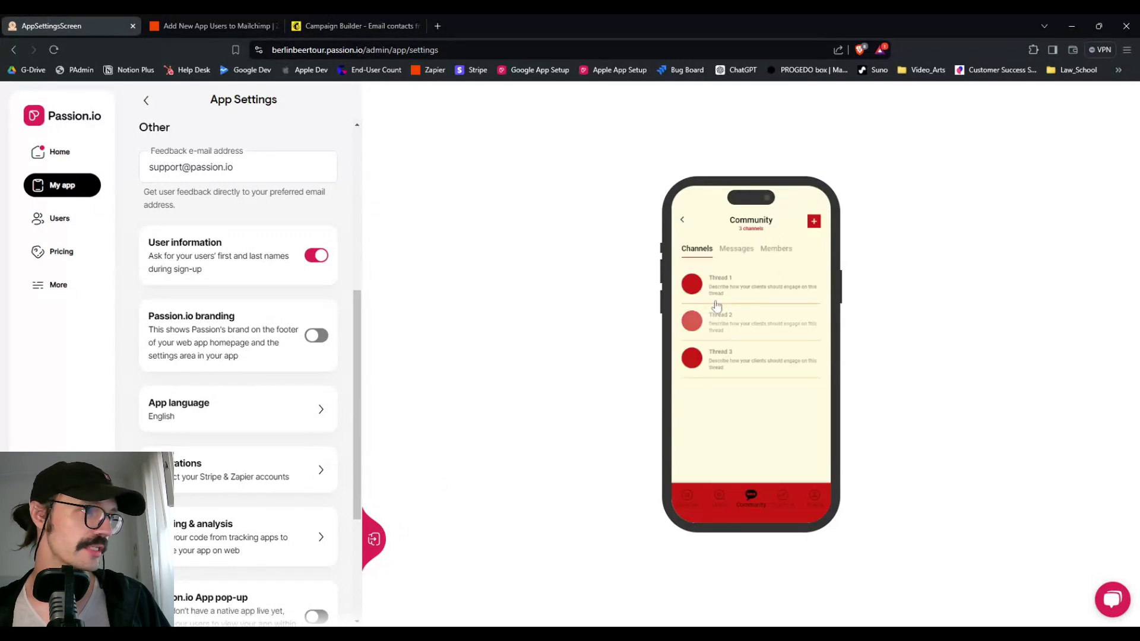
{"action": "left_click", "coordinate": [757, 298]}
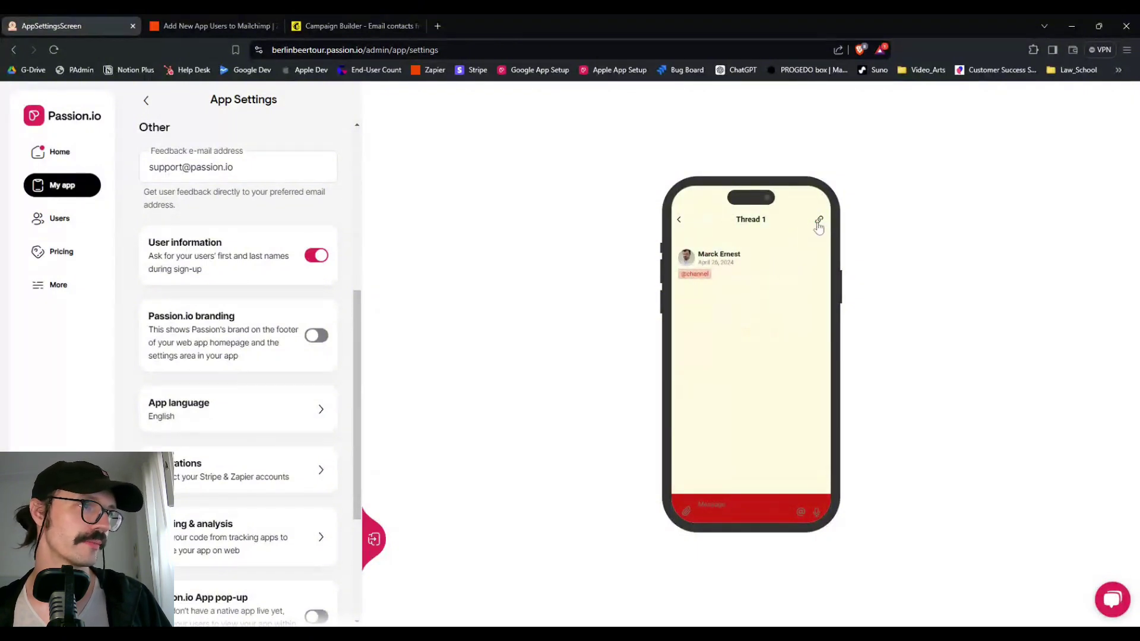
{"action": "left_click", "coordinate": [678, 220]}
{"action": "left_click", "coordinate": [717, 288]}
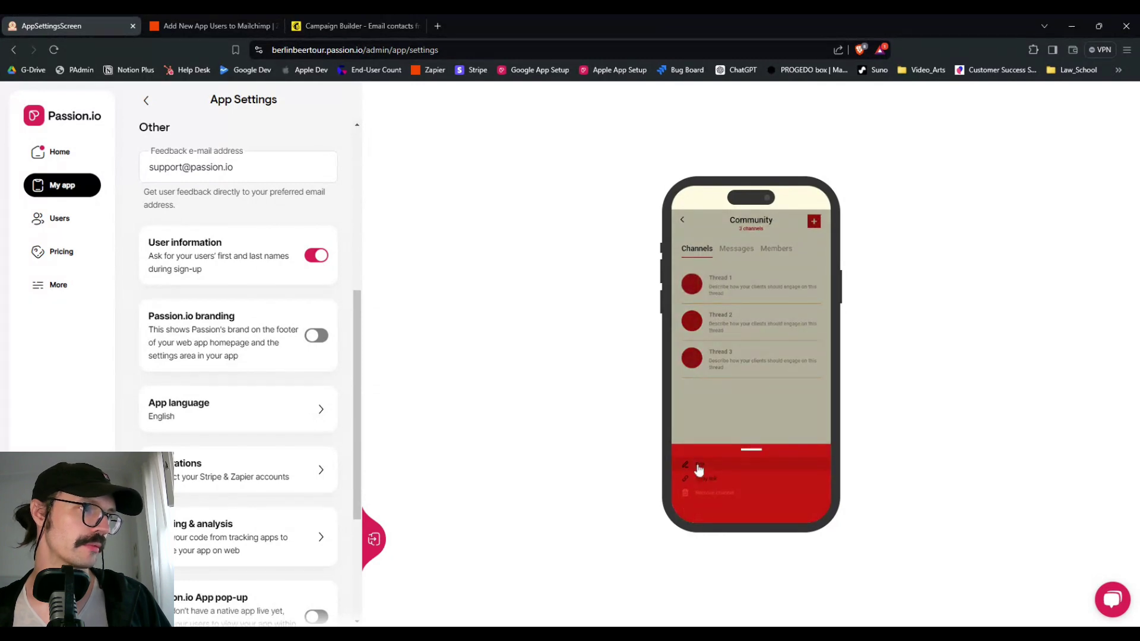
{"action": "left_click", "coordinate": [699, 468]}
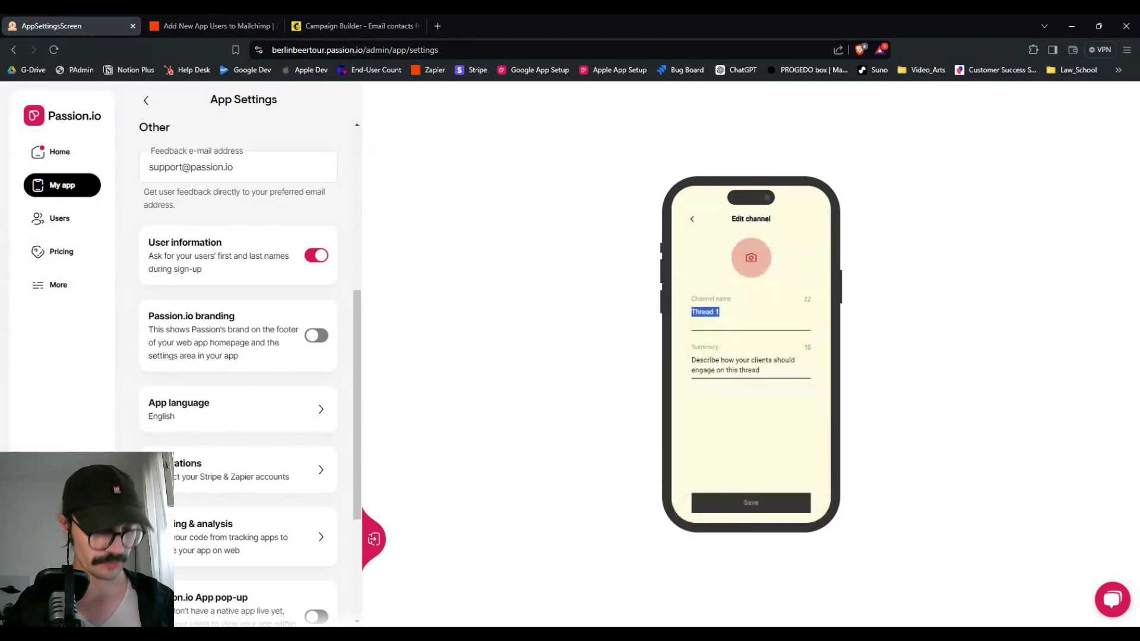
Rename Thread 1 to 'Introduce Yourself', set summary 'Get to know each other and your favorite beers', and save.
{"action": "type", "text": "Int"}
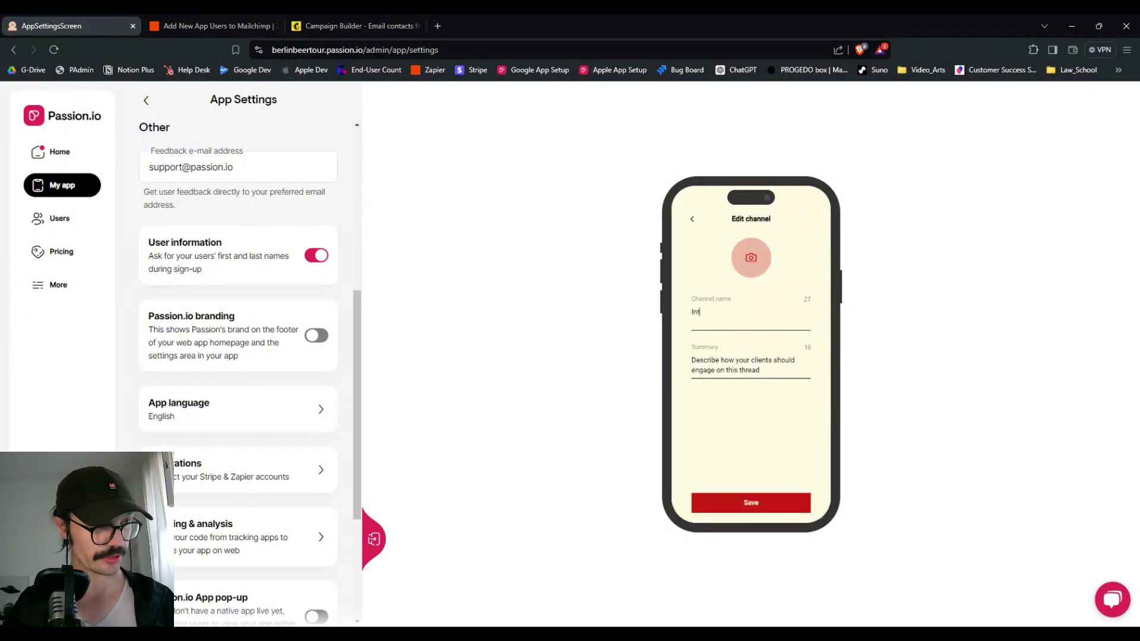
{"action": "type", "text": "roduc"}
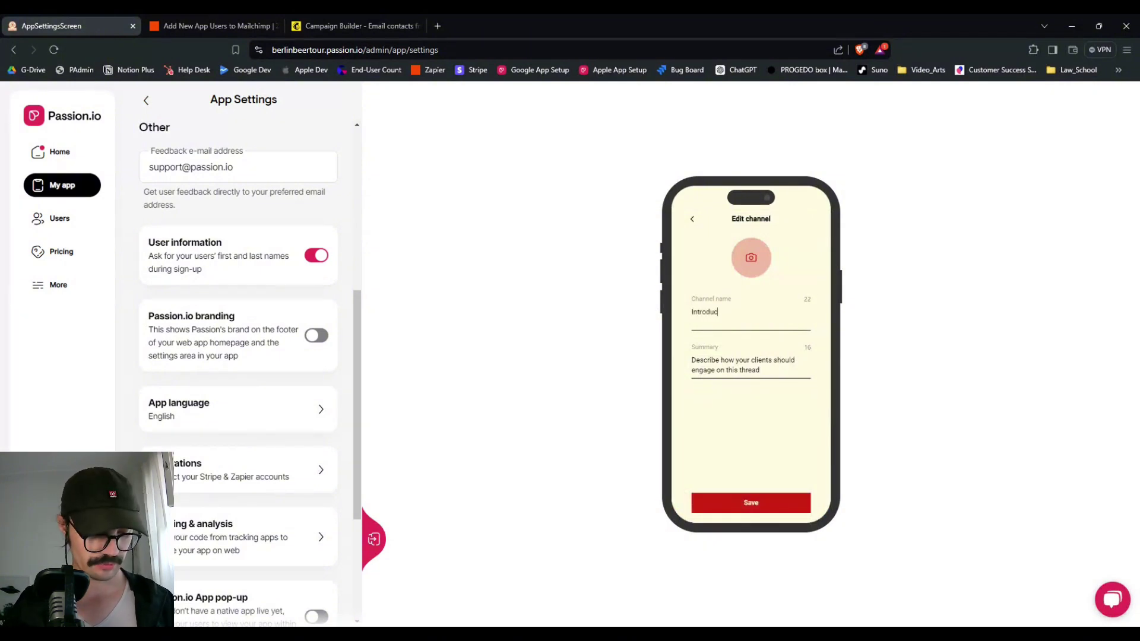
{"action": "type", "text": "e Yourself"}
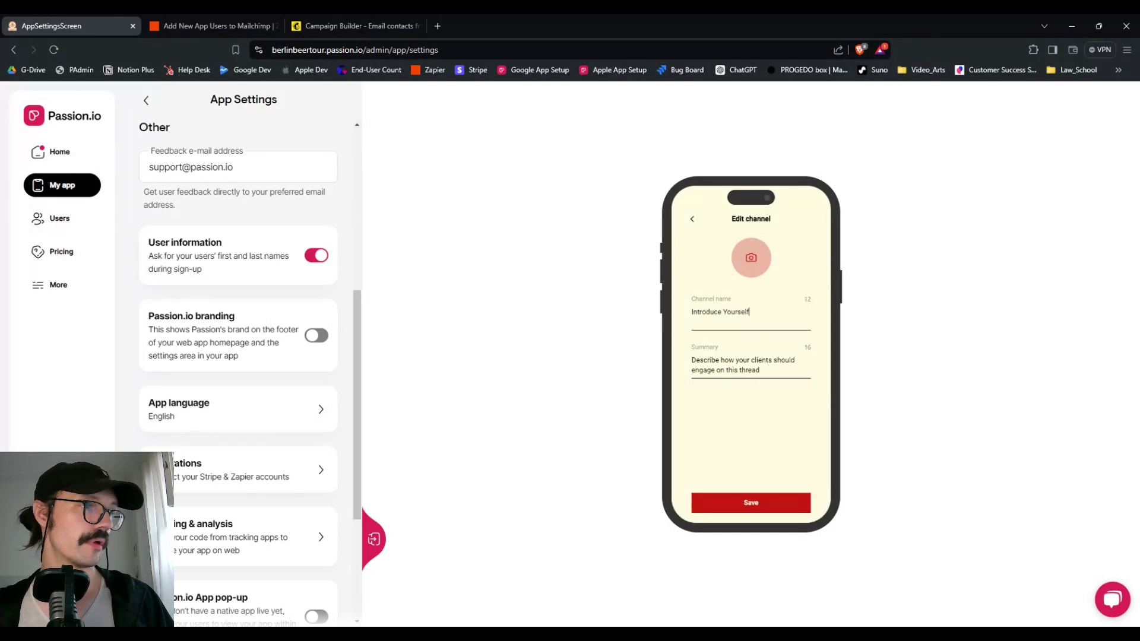
{"action": "left_click_drag", "start_coordinate": [760, 371], "coordinate": [692, 361]}
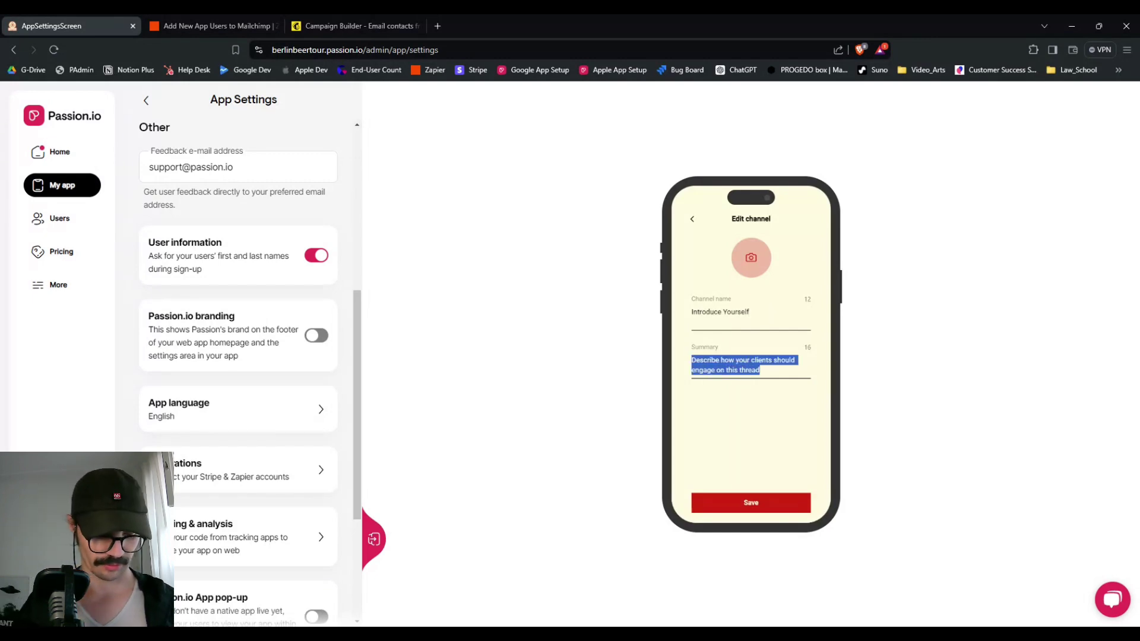
{"action": "type", "text": "Get to kn"}
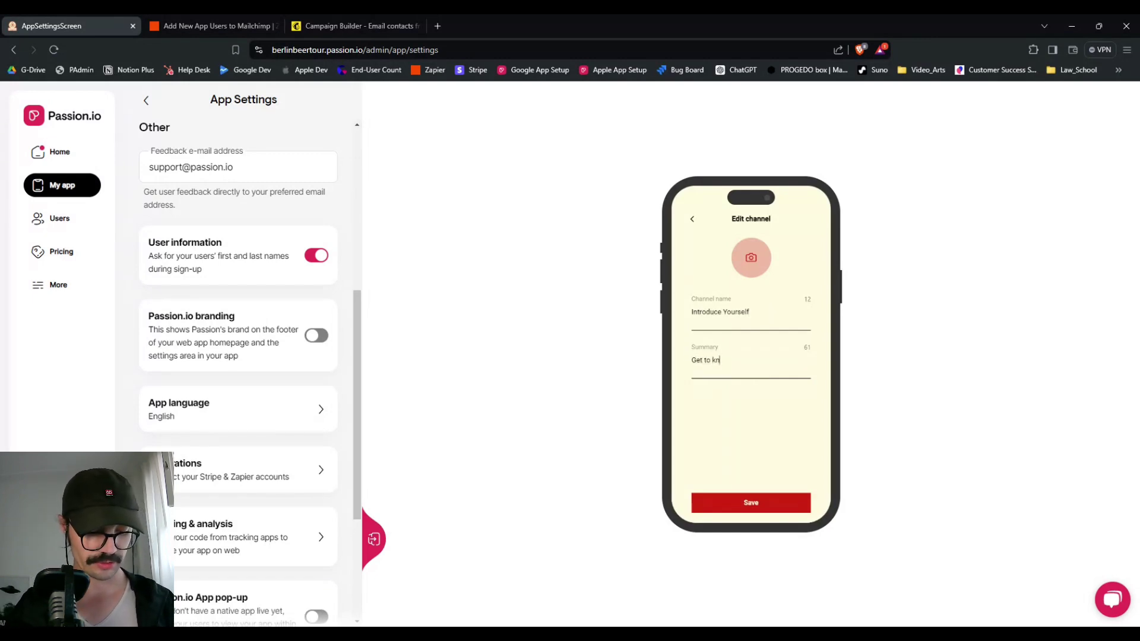
{"action": "type", "text": "ow each other"}
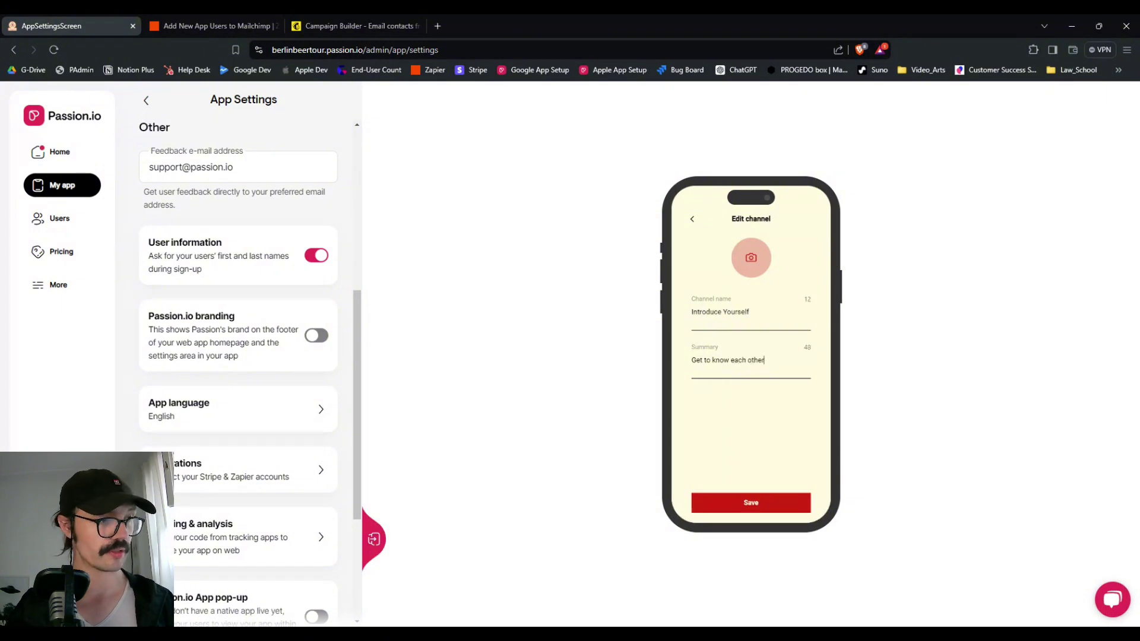
{"action": "type", "text": " and y"}
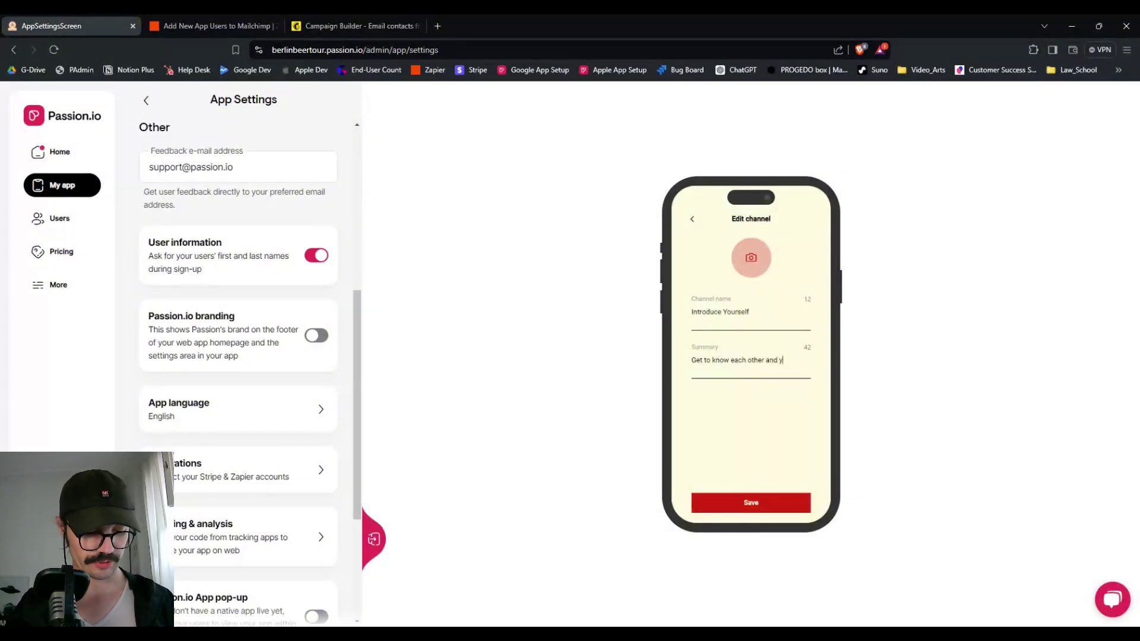
{"action": "type", "text": "our favporite beers"}
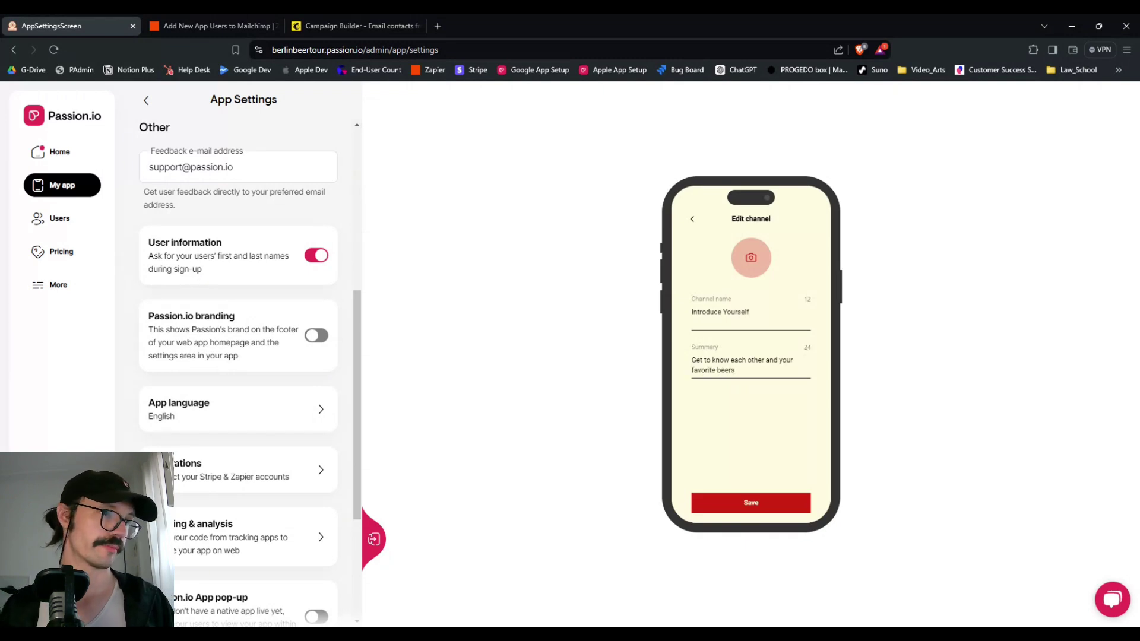
{"action": "left_click", "coordinate": [764, 507]}
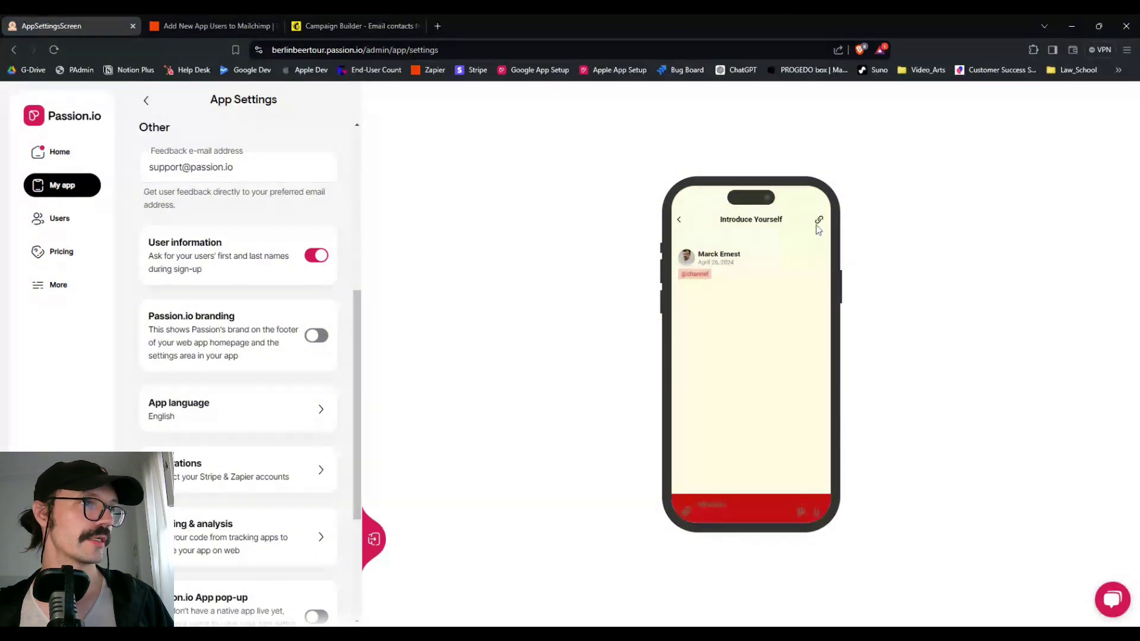
Link the email's button to the pasted Passion.io community post URL.
{"action": "left_click", "coordinate": [313, 22]}
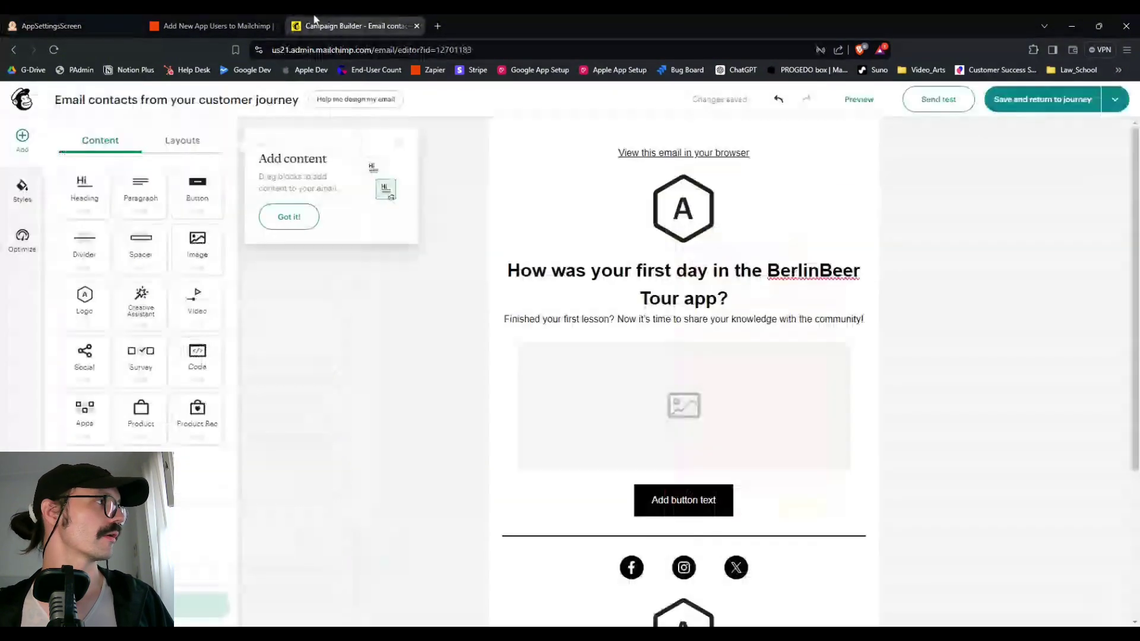
{"action": "left_click", "coordinate": [698, 500]}
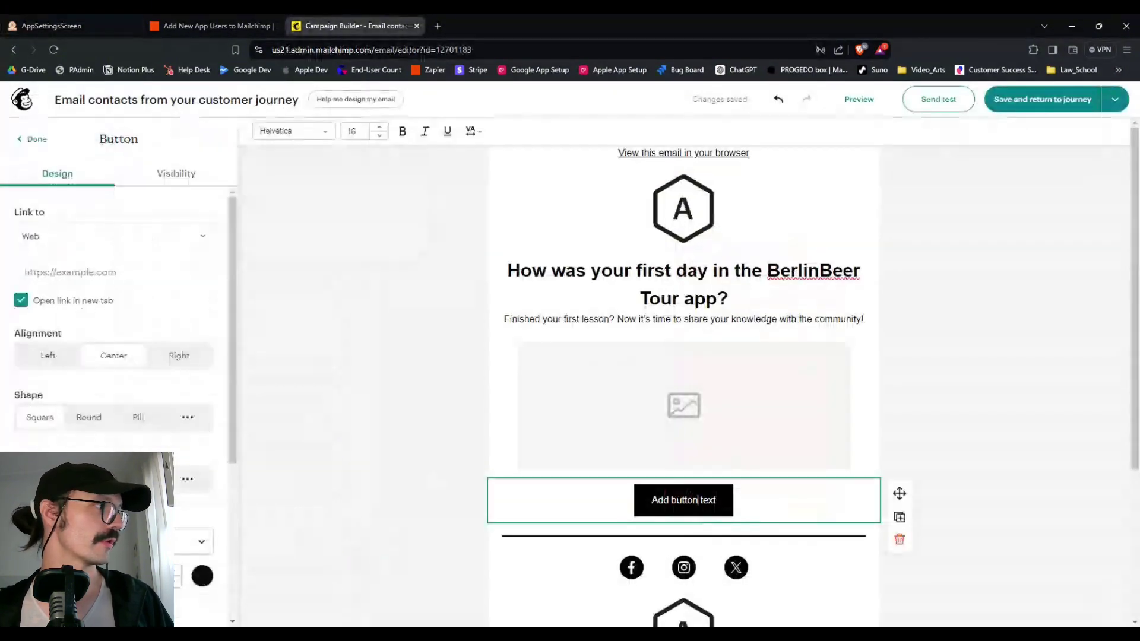
{"action": "left_click", "coordinate": [112, 272]}
{"action": "key", "text": "ctrl+v"}
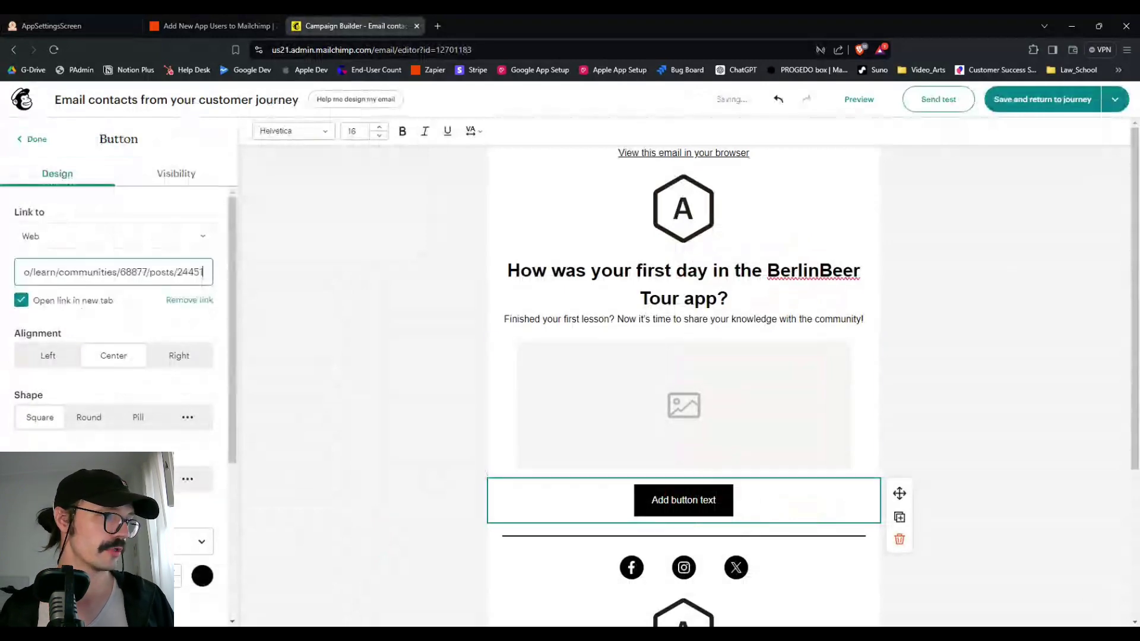
Change the button label to 'Make a community post here!'.
{"action": "left_click", "coordinate": [715, 500]}
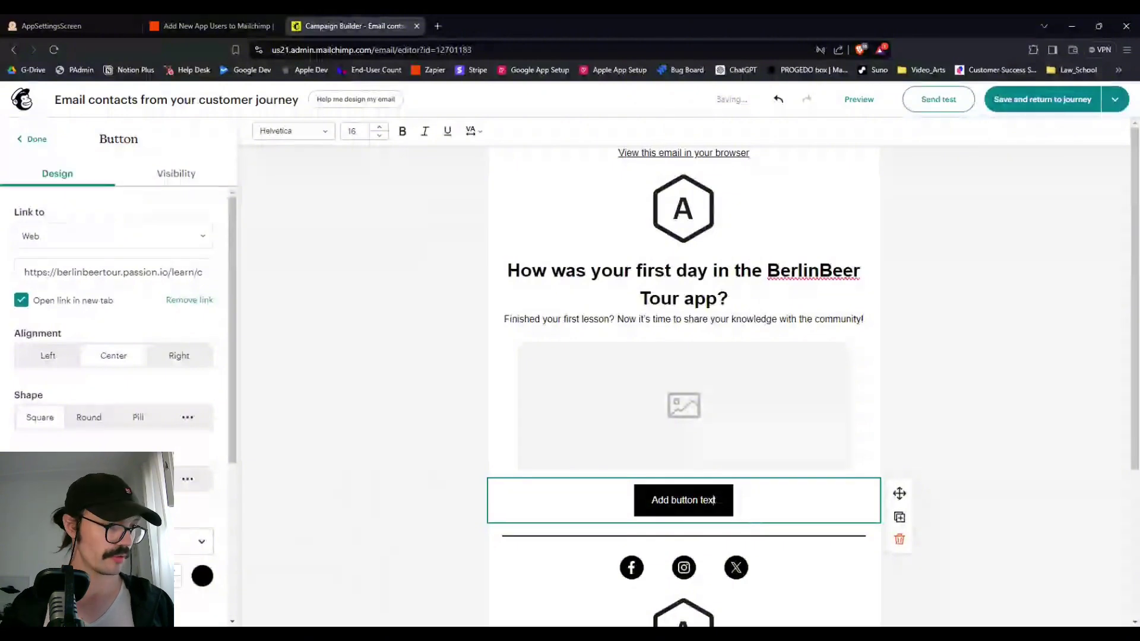
{"action": "key", "text": "ctrl+a"}
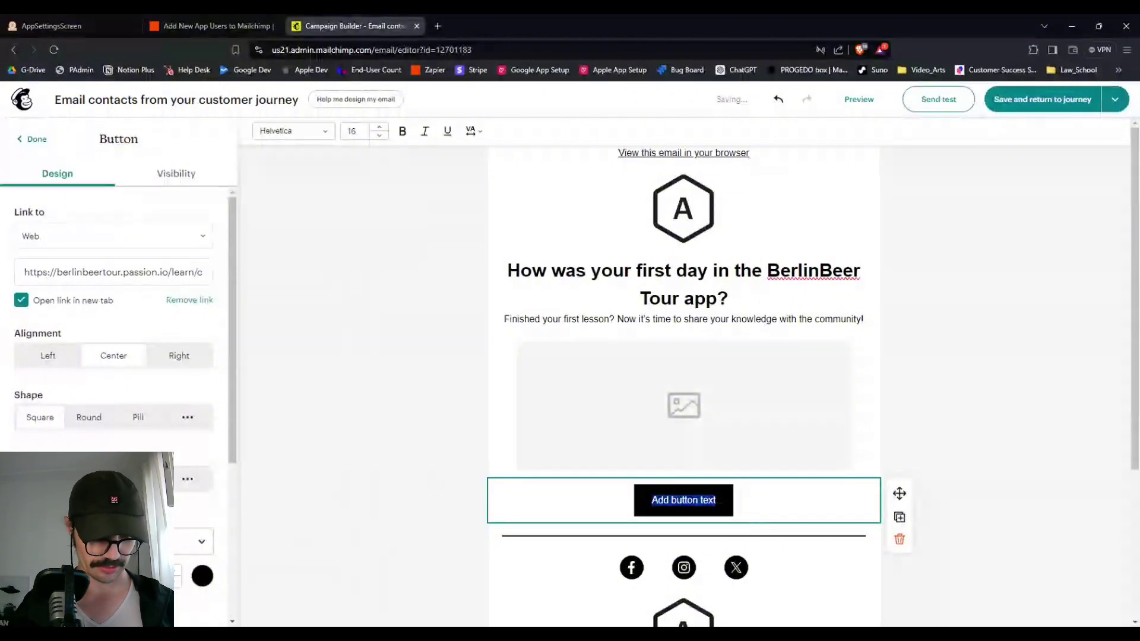
{"action": "type", "text": "Make a"}
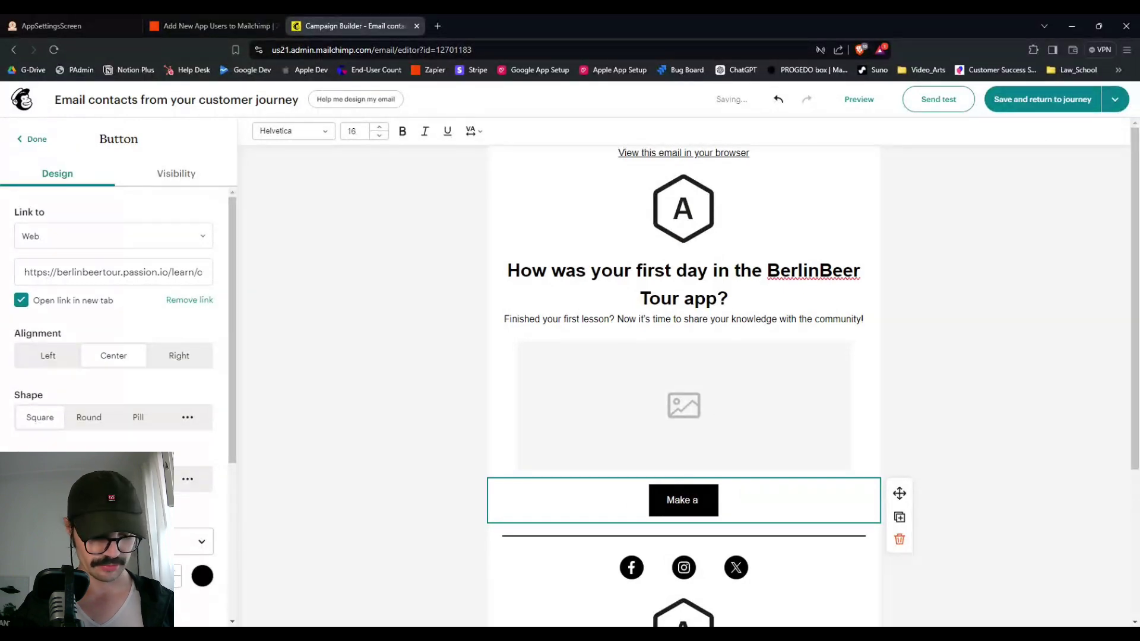
{"action": "type", "text": " community"}
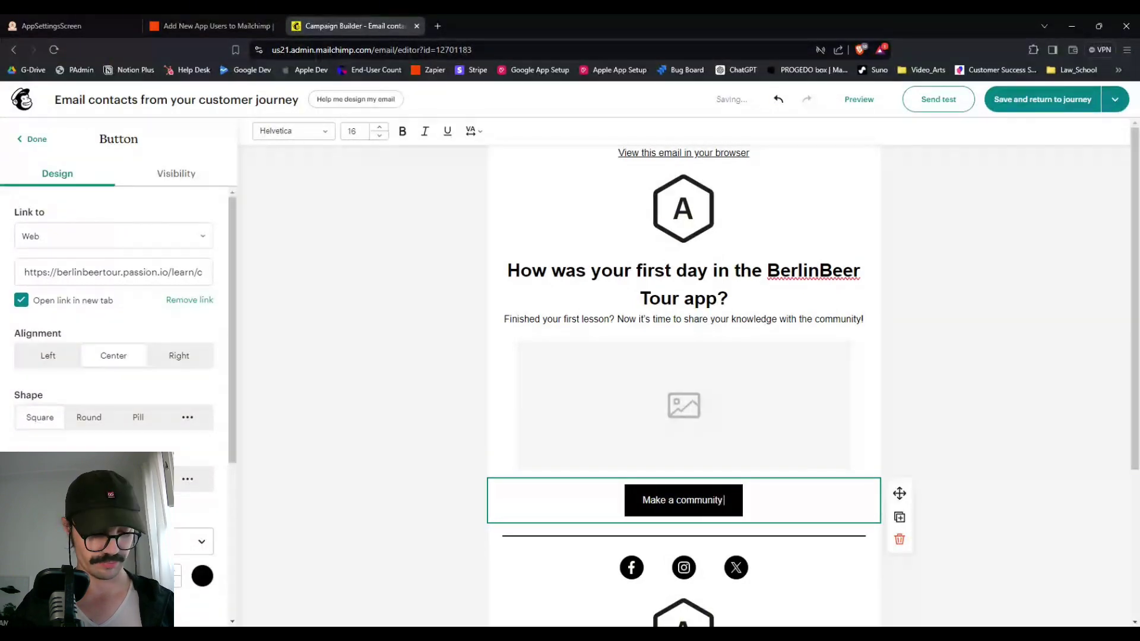
{"action": "type", "text": " post here!"}
{"action": "left_click", "coordinate": [926, 426]}
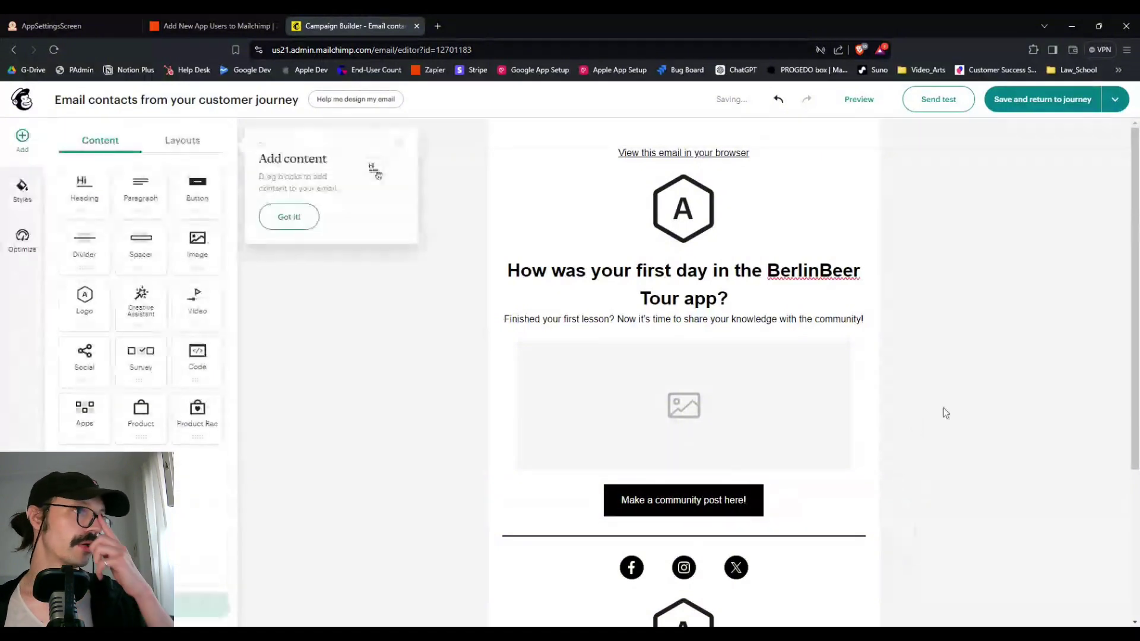
Save the second email and review the journey's two Send email points around the 1 day delay.
{"action": "left_click", "coordinate": [1057, 102]}
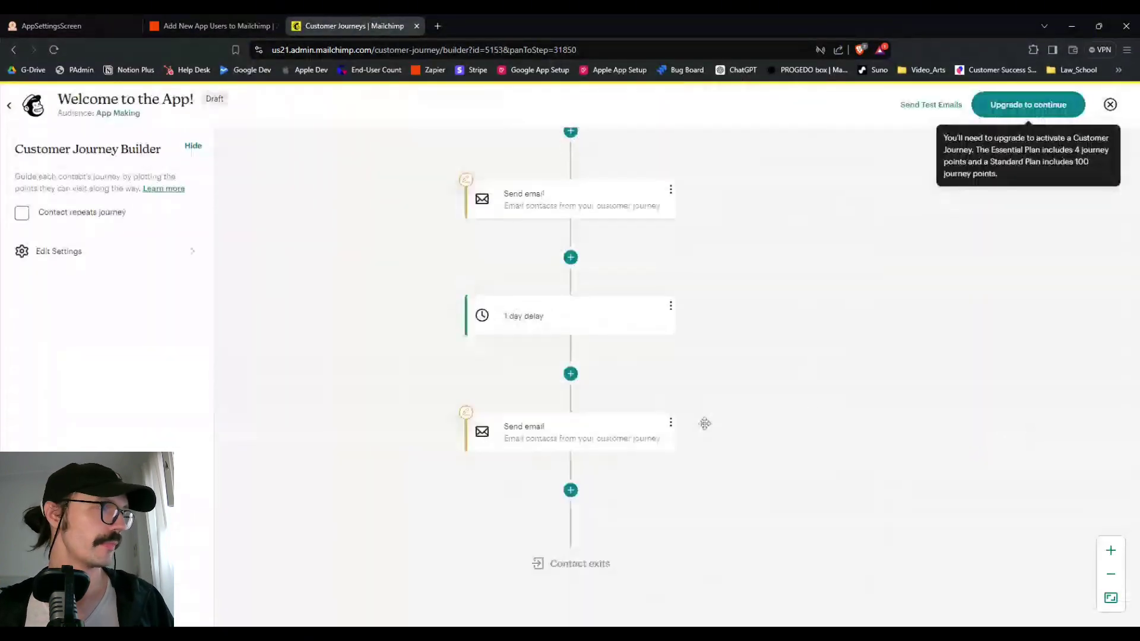
{"action": "scroll", "coordinate": [705, 423], "scroll_direction": "up", "scroll_amount": 2}
{"action": "scroll", "coordinate": [702, 415], "scroll_direction": "down", "scroll_amount": 1}
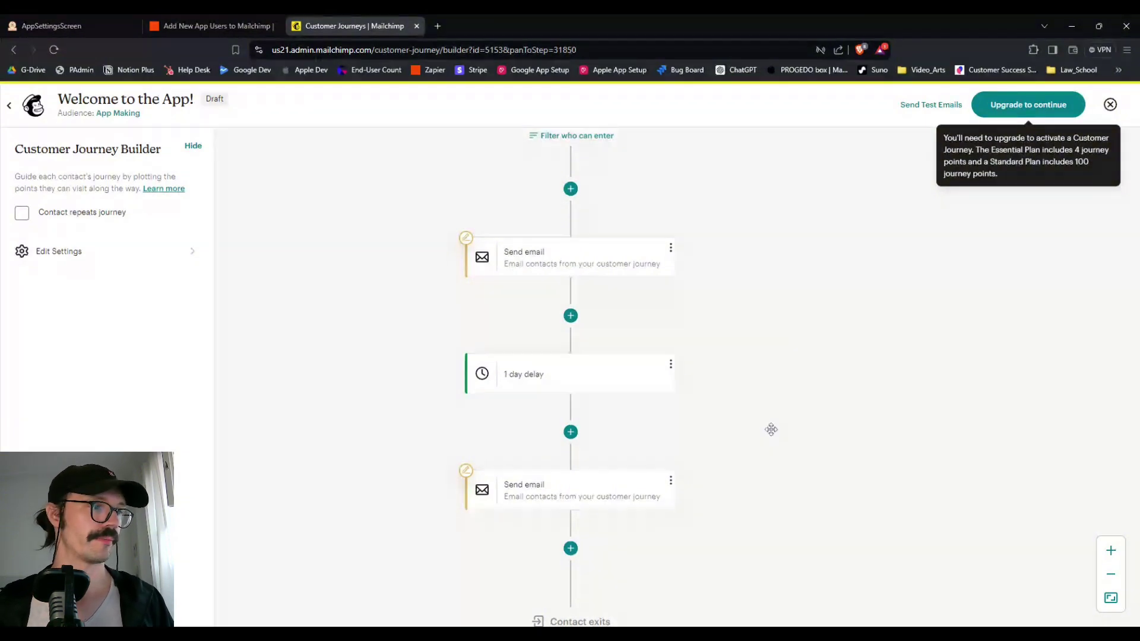
{"action": "scroll", "coordinate": [771, 429], "scroll_direction": "down", "scroll_amount": 1}
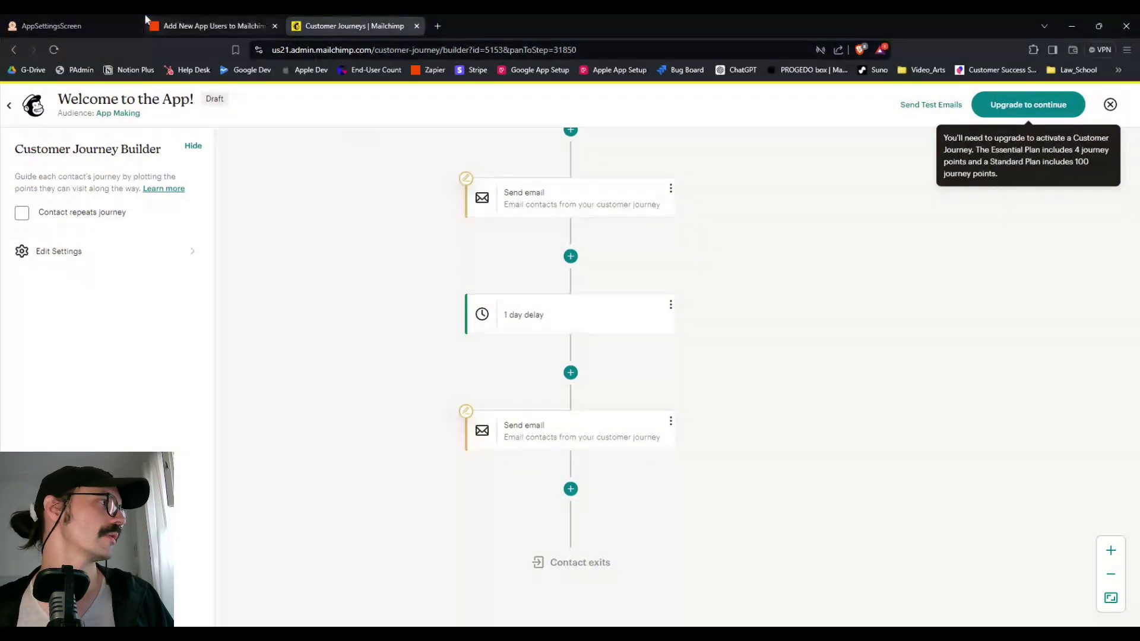
Browse the Malts and Roasting Week 2 course in Passion.io's Learn preview, then return to the Zapier zap.
{"action": "left_click", "coordinate": [119, 26]}
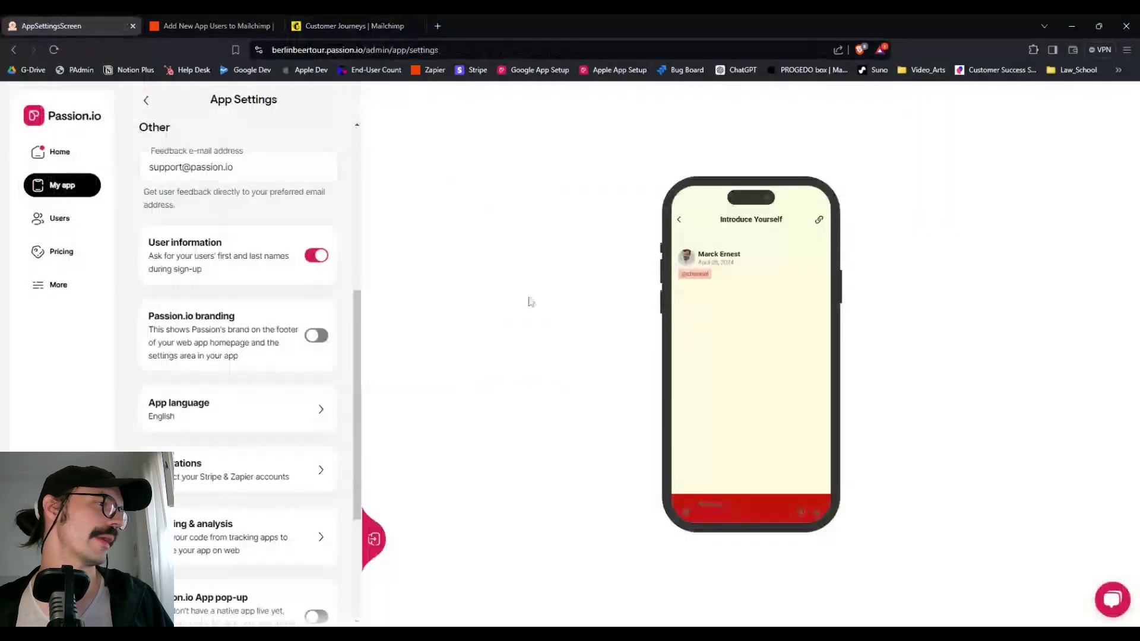
{"action": "left_click", "coordinate": [686, 225]}
{"action": "left_click", "coordinate": [724, 495]}
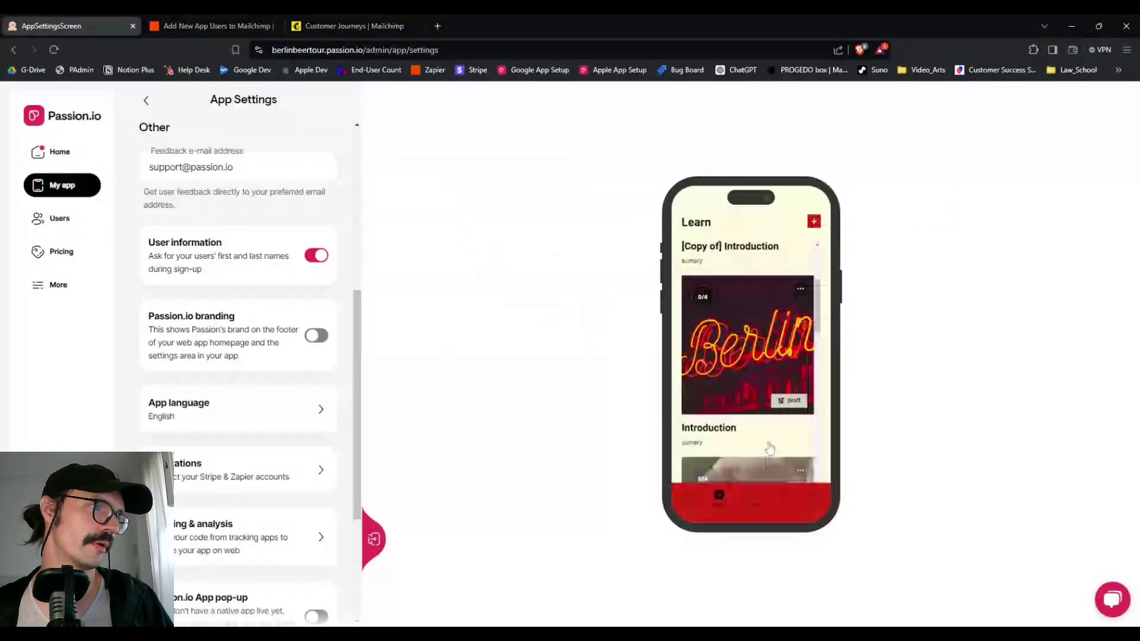
{"action": "scroll", "coordinate": [769, 448], "scroll_direction": "down", "scroll_amount": 5}
{"action": "scroll", "coordinate": [769, 433], "scroll_direction": "down", "scroll_amount": 5}
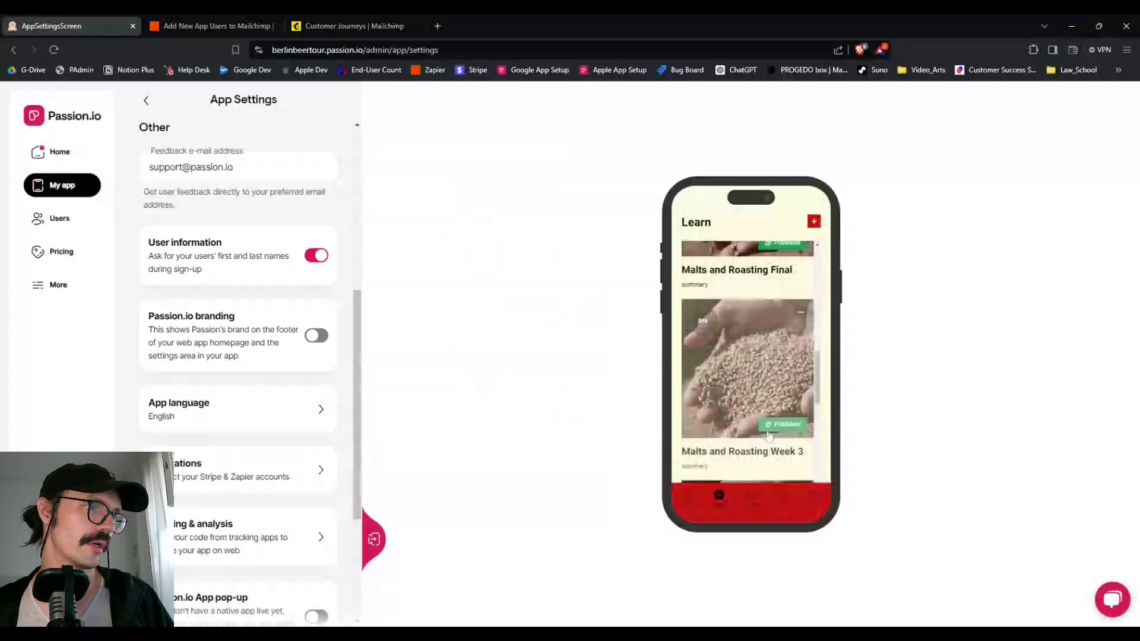
{"action": "scroll", "coordinate": [769, 437], "scroll_direction": "down", "scroll_amount": 3}
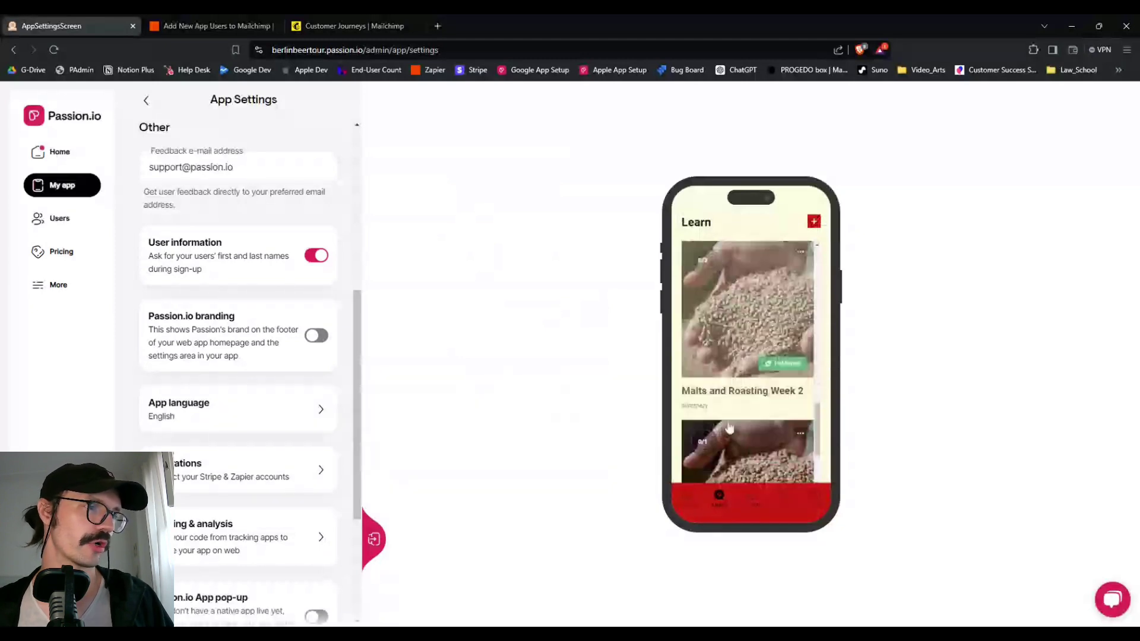
{"action": "scroll", "coordinate": [729, 428], "scroll_direction": "down", "scroll_amount": 3}
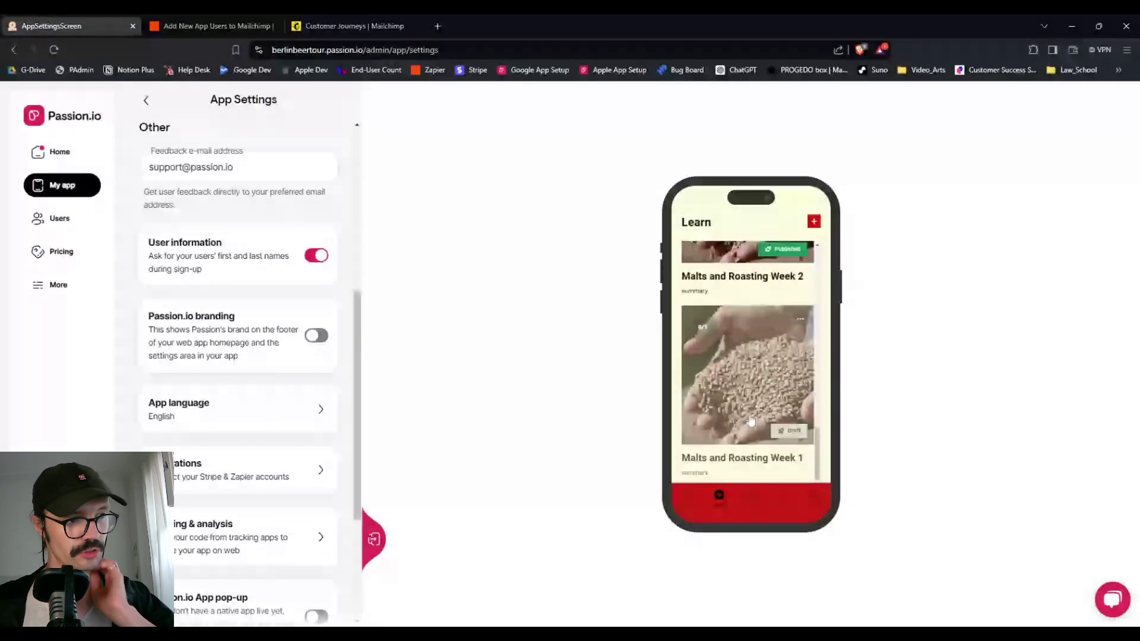
{"action": "scroll", "coordinate": [751, 421], "scroll_direction": "up", "scroll_amount": 3}
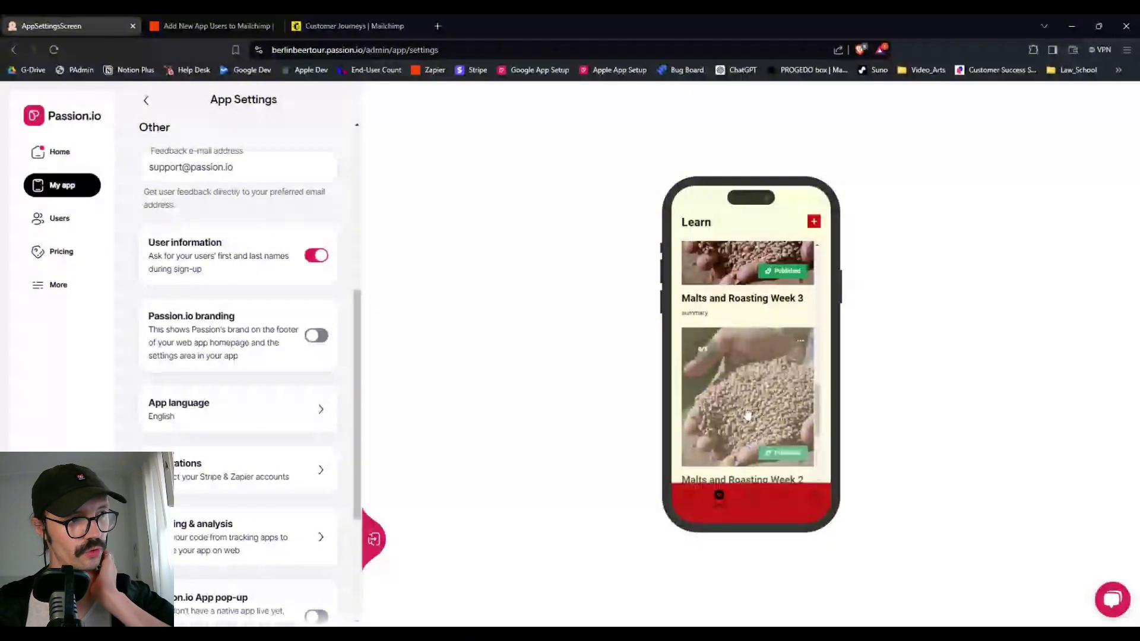
{"action": "left_click", "coordinate": [741, 362]}
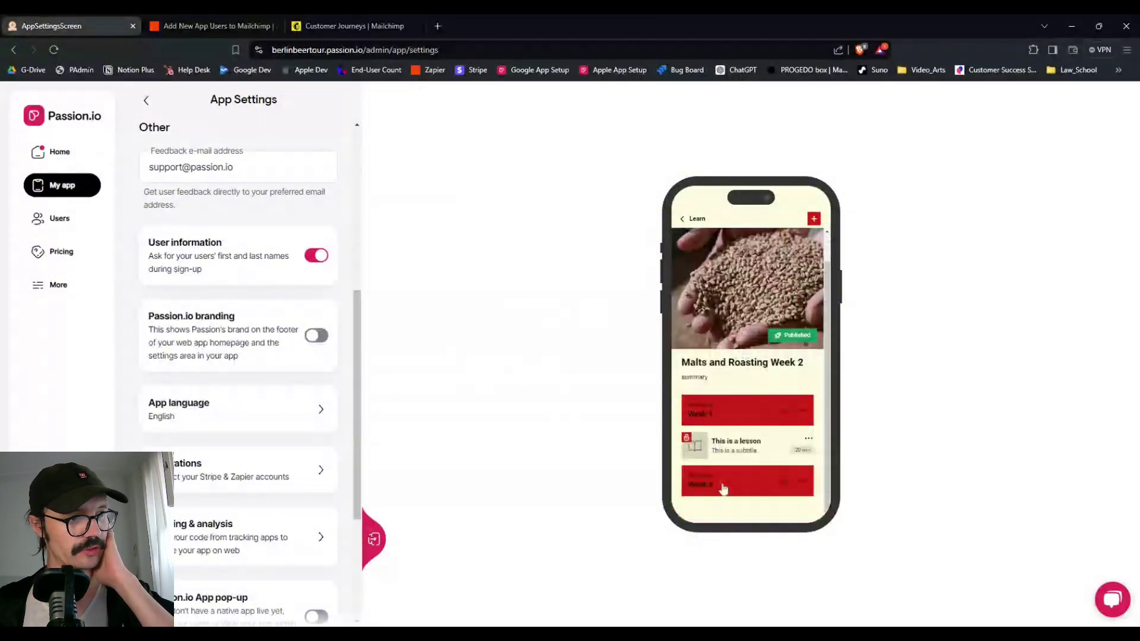
{"action": "mouse_move", "coordinate": [772, 418]}
{"action": "left_click", "coordinate": [760, 421]}
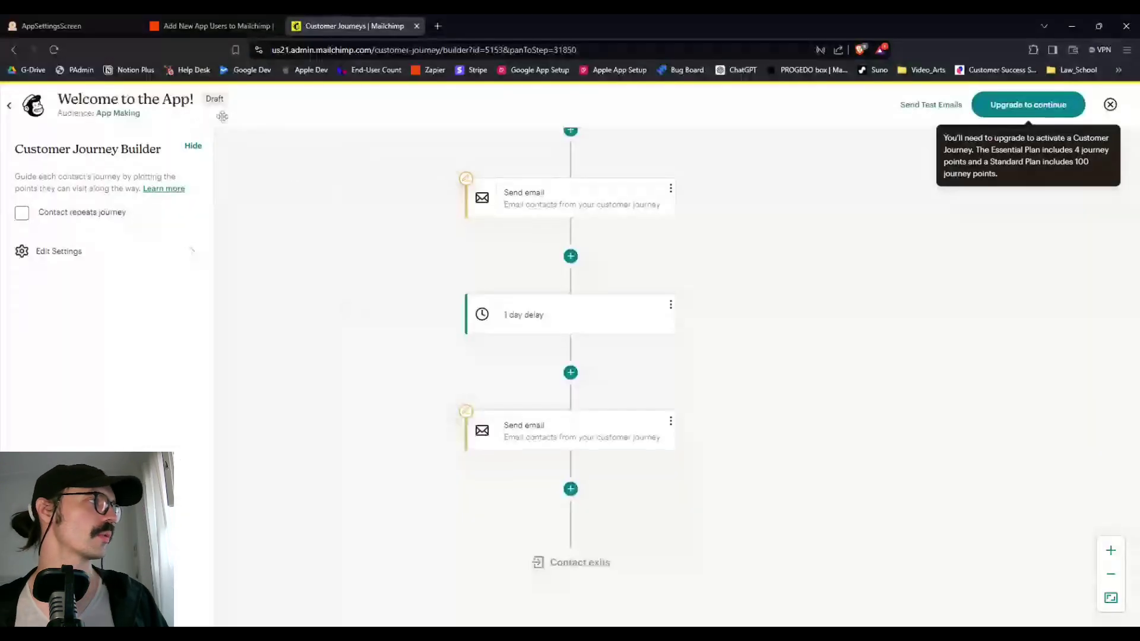
{"action": "left_click", "coordinate": [215, 28]}
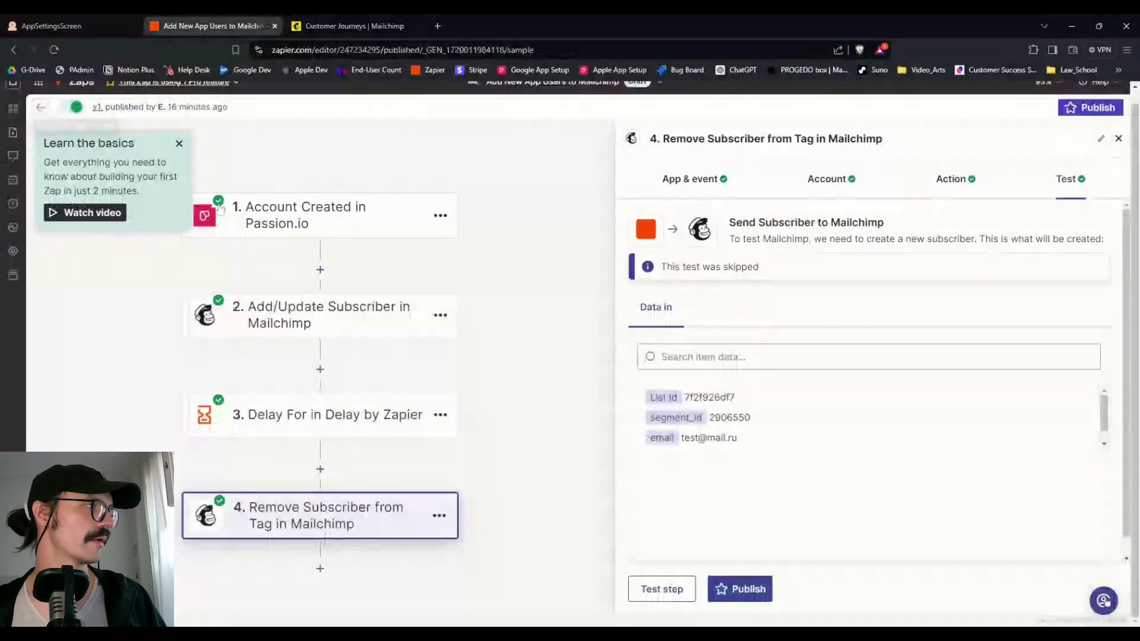
Leave the current draft, create a new Zap from Home, and choose Passion.io as its trigger app.
{"action": "left_click", "coordinate": [41, 106]}
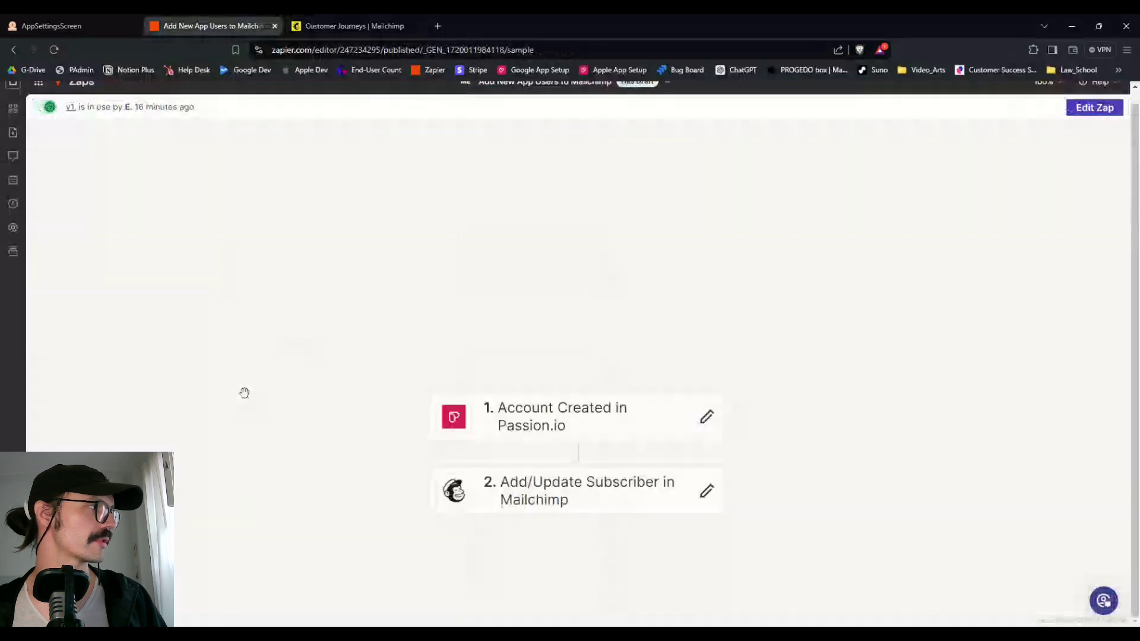
{"action": "left_click", "coordinate": [31, 132]}
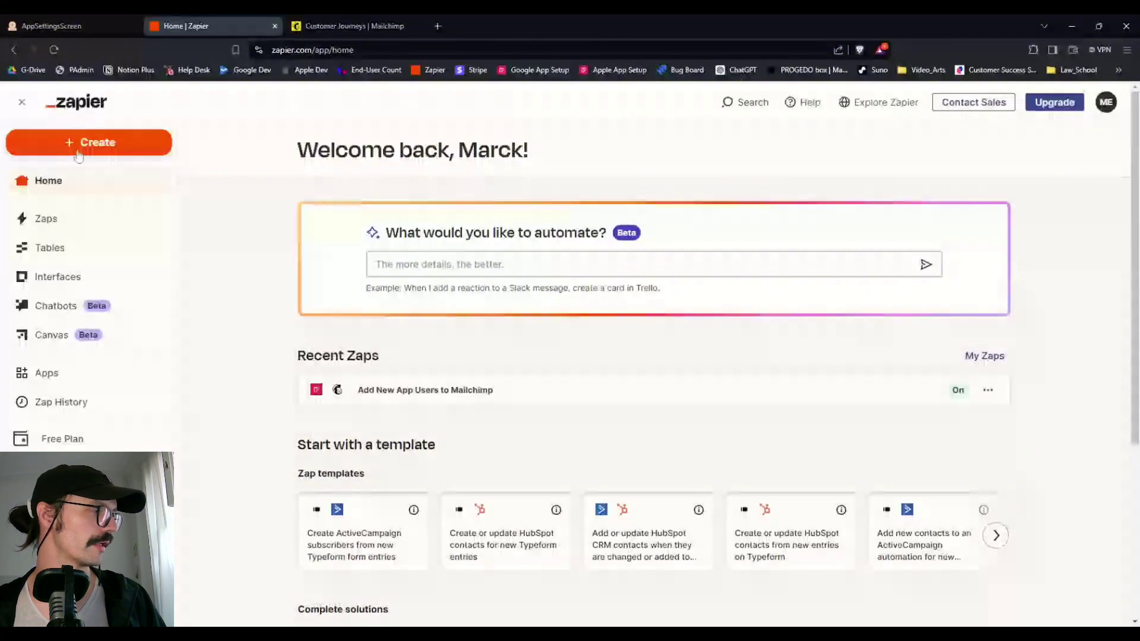
{"action": "left_click", "coordinate": [79, 153]}
{"action": "left_click", "coordinate": [53, 178]}
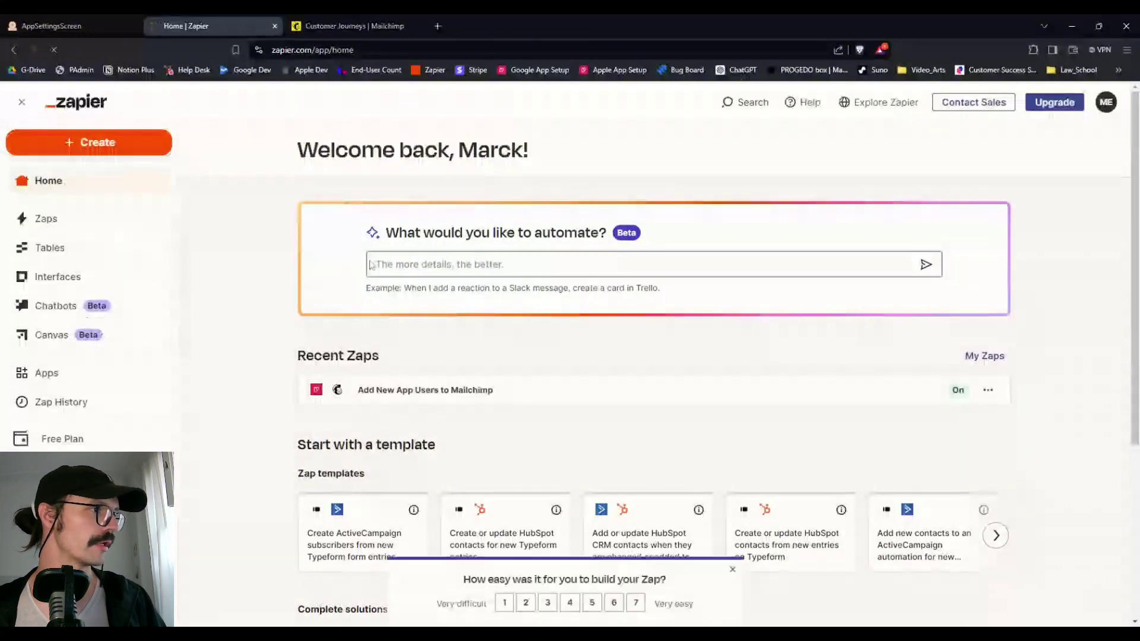
{"action": "left_click", "coordinate": [542, 345]}
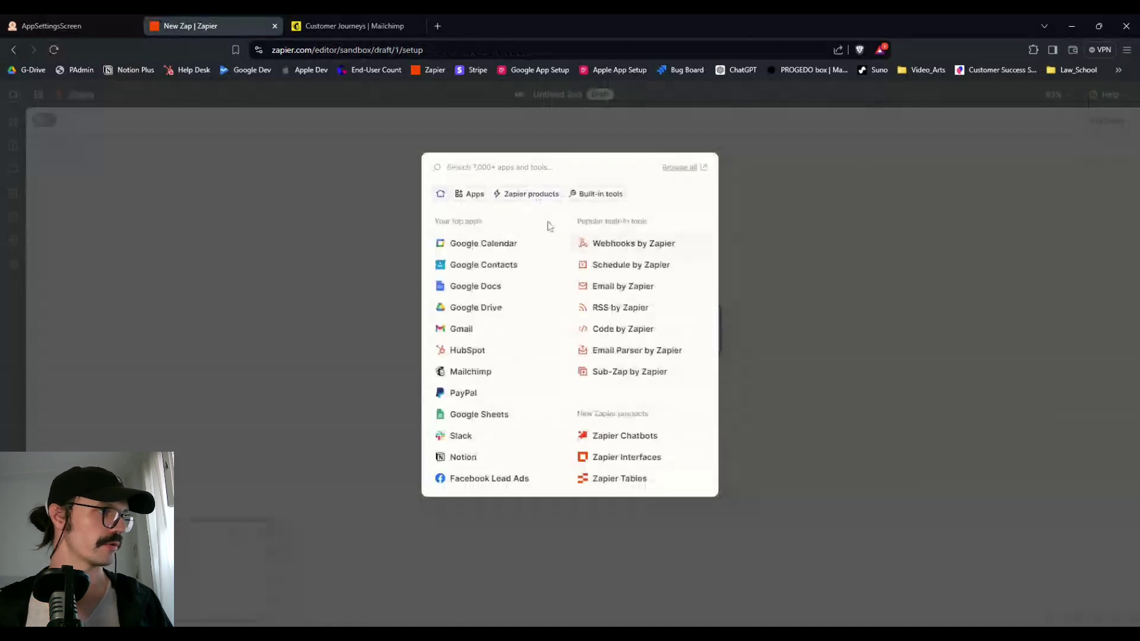
{"action": "type", "text": "pASSION"}
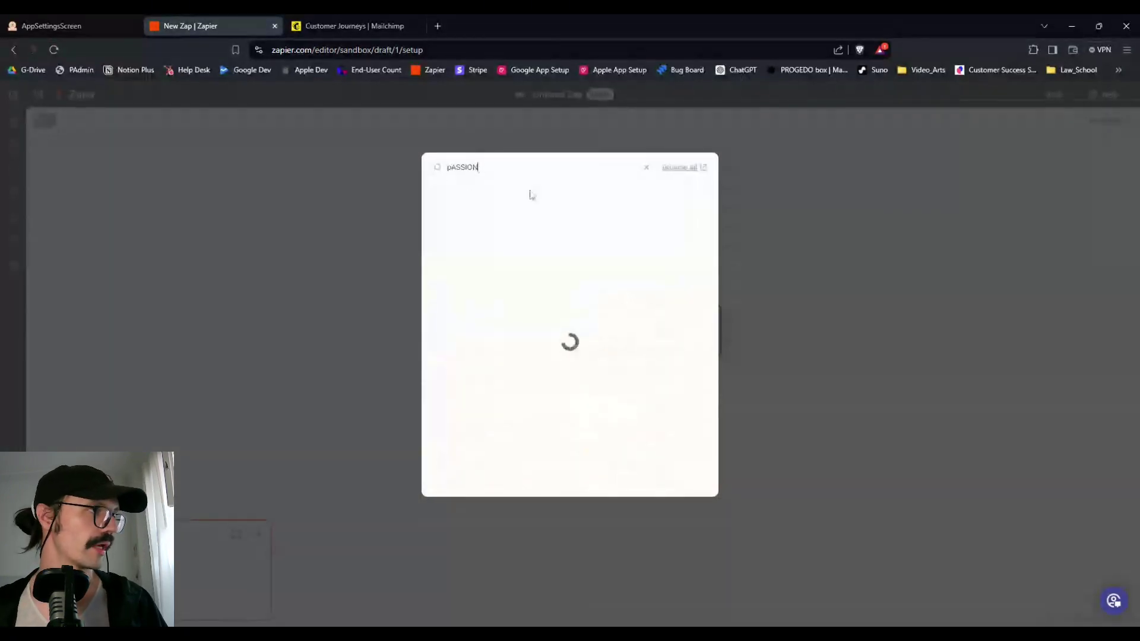
{"action": "left_click", "coordinate": [474, 199]}
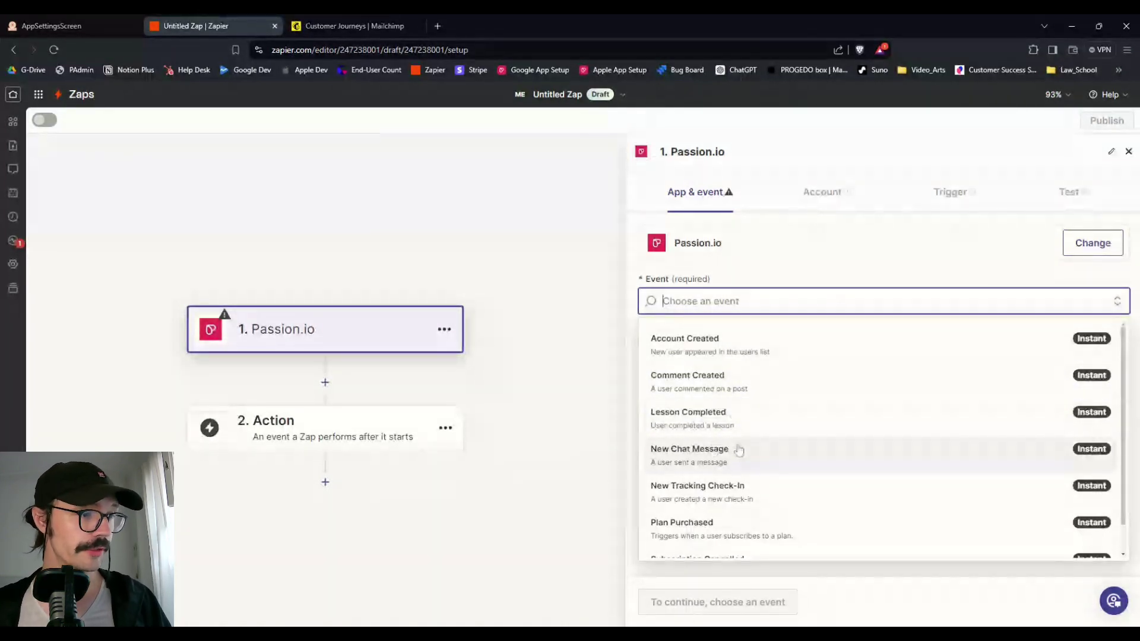
{"action": "scroll", "coordinate": [738, 450], "scroll_direction": "down", "scroll_amount": 1}
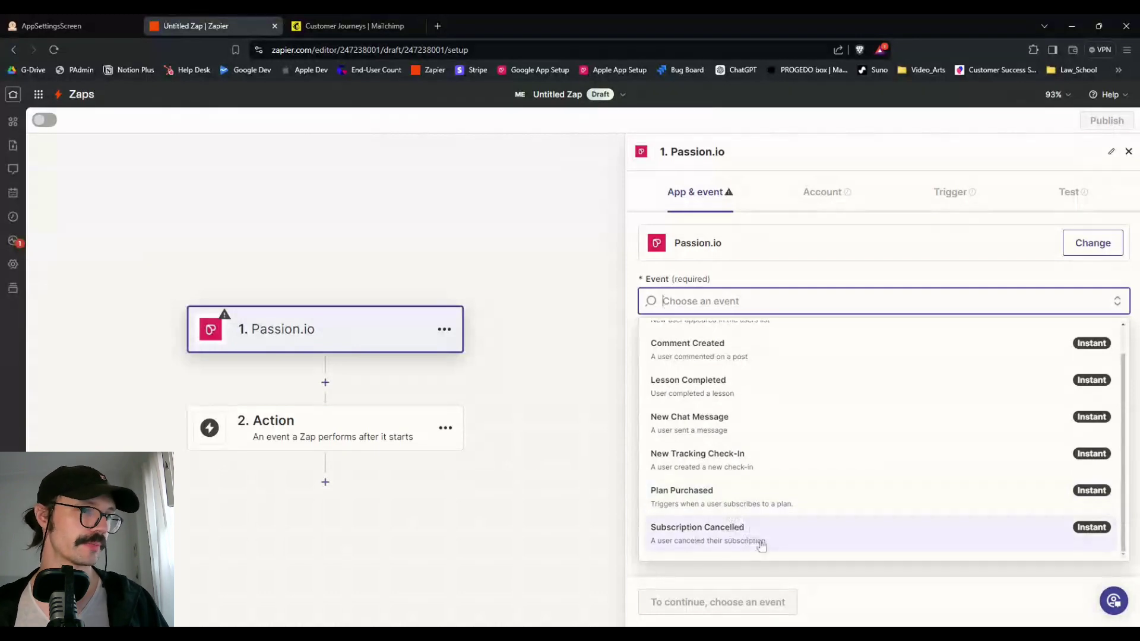
{"action": "scroll", "coordinate": [760, 505], "scroll_direction": "up", "scroll_amount": 1}
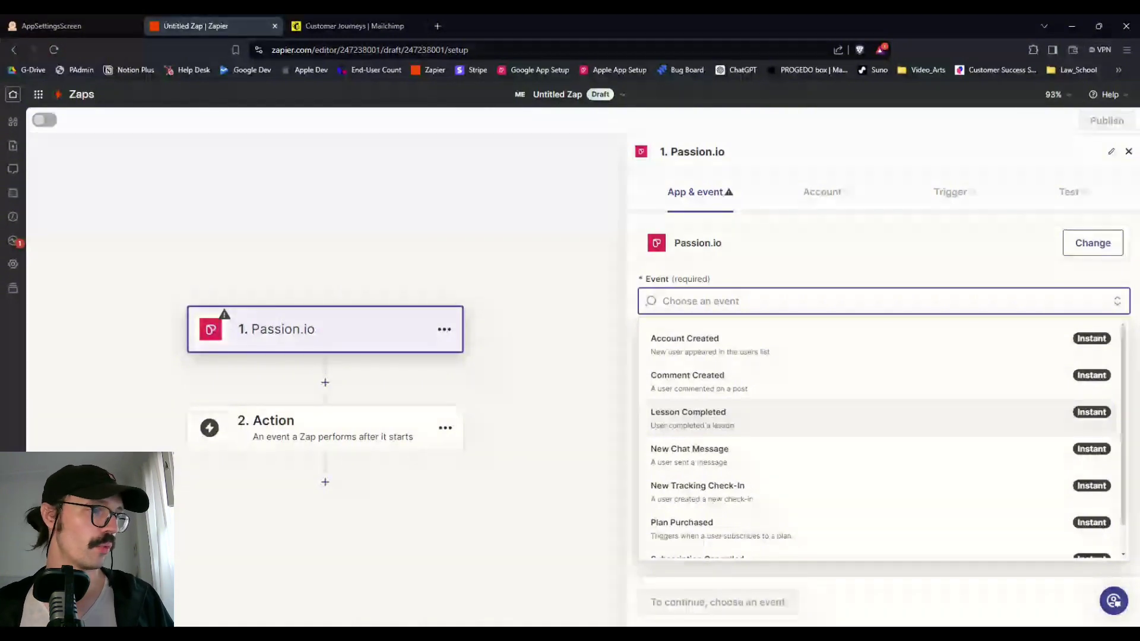
{"action": "scroll", "coordinate": [710, 505], "scroll_direction": "down", "scroll_amount": 1}
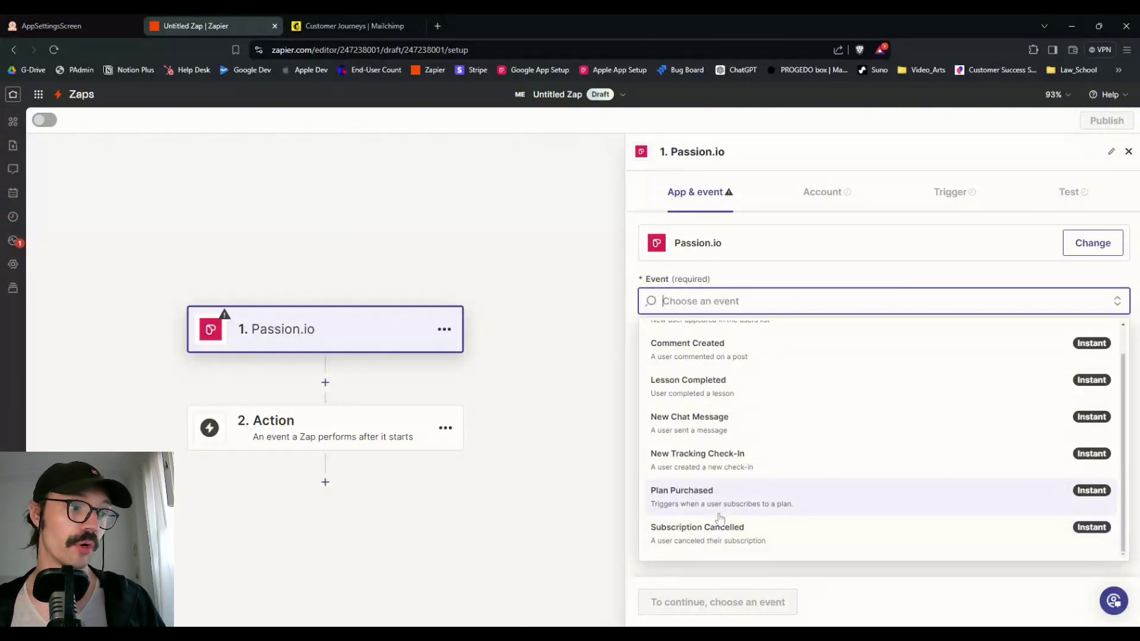
Add a Wait for trigger 'Tag added' point after the second email, leaving the tag unset.
{"action": "left_click", "coordinate": [383, 20]}
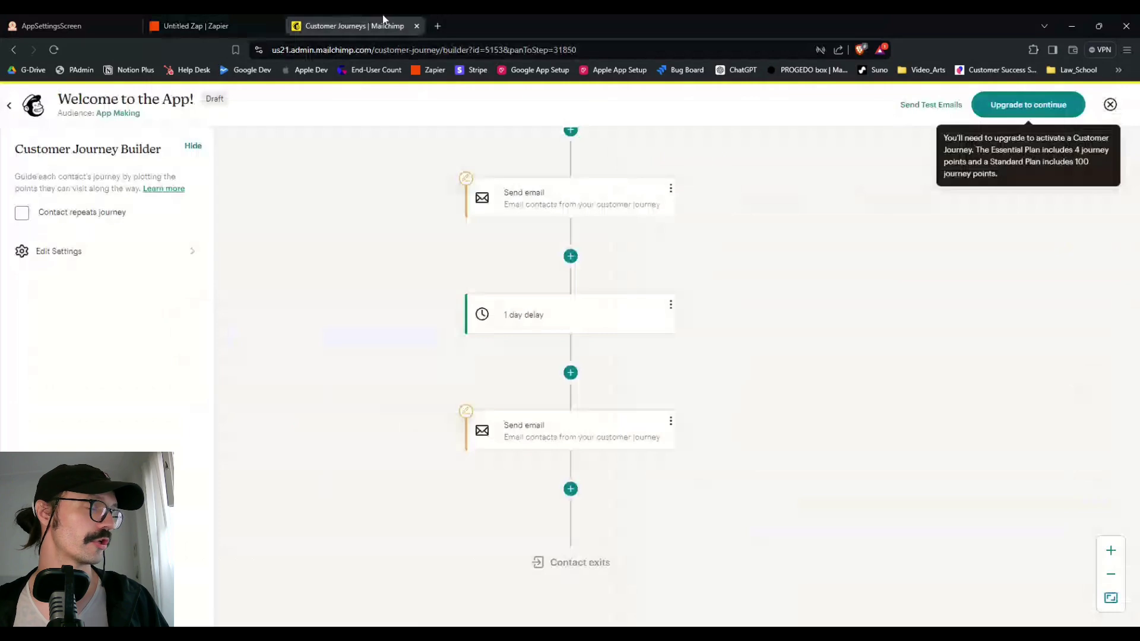
{"action": "left_click", "coordinate": [534, 487]}
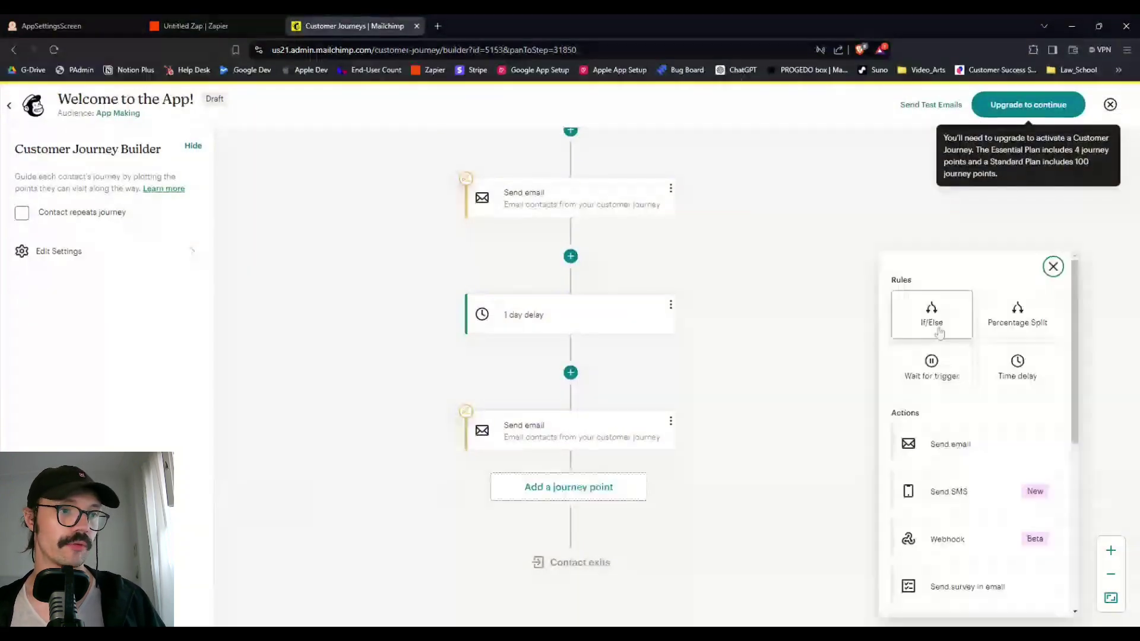
{"action": "left_click", "coordinate": [956, 381]}
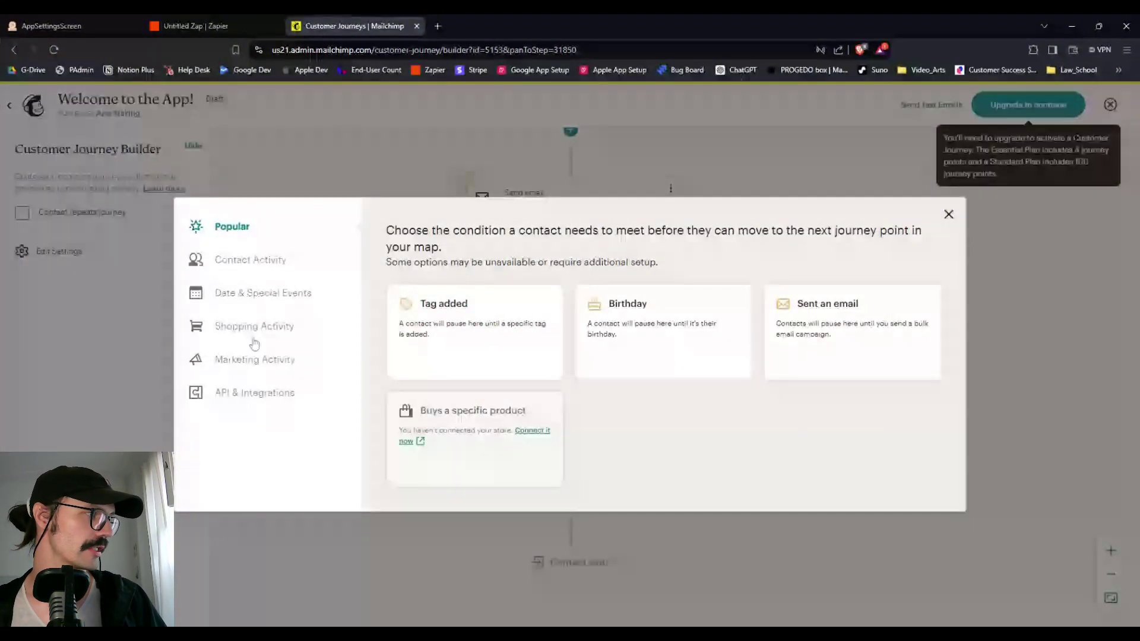
{"action": "left_click", "coordinate": [478, 352]}
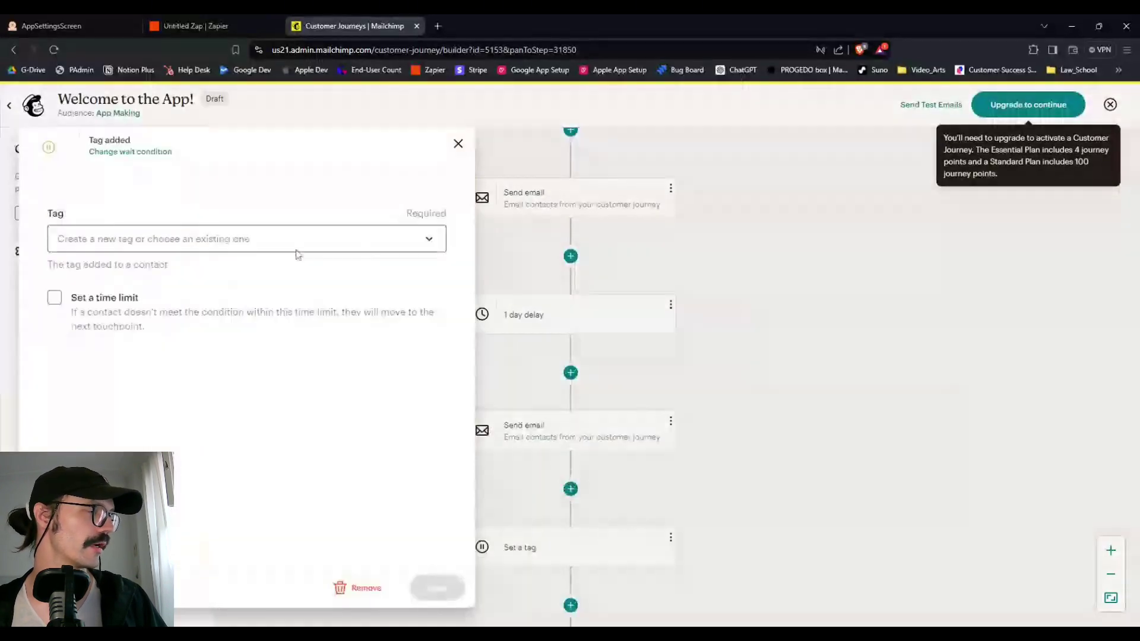
{"action": "left_click", "coordinate": [297, 250]}
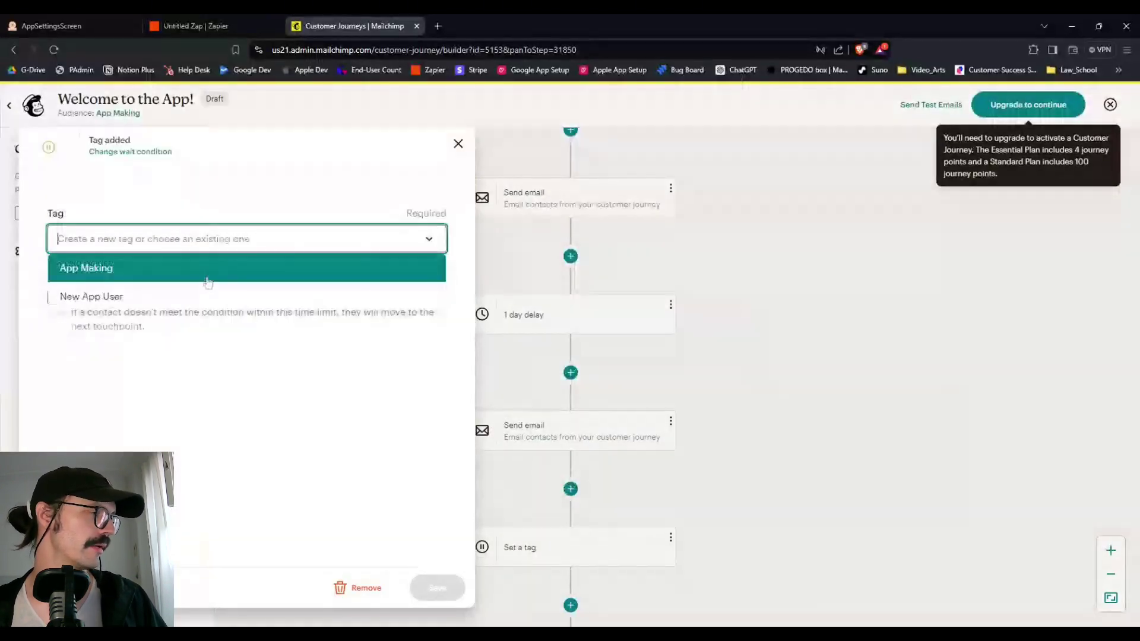
{"action": "left_click", "coordinate": [257, 404]}
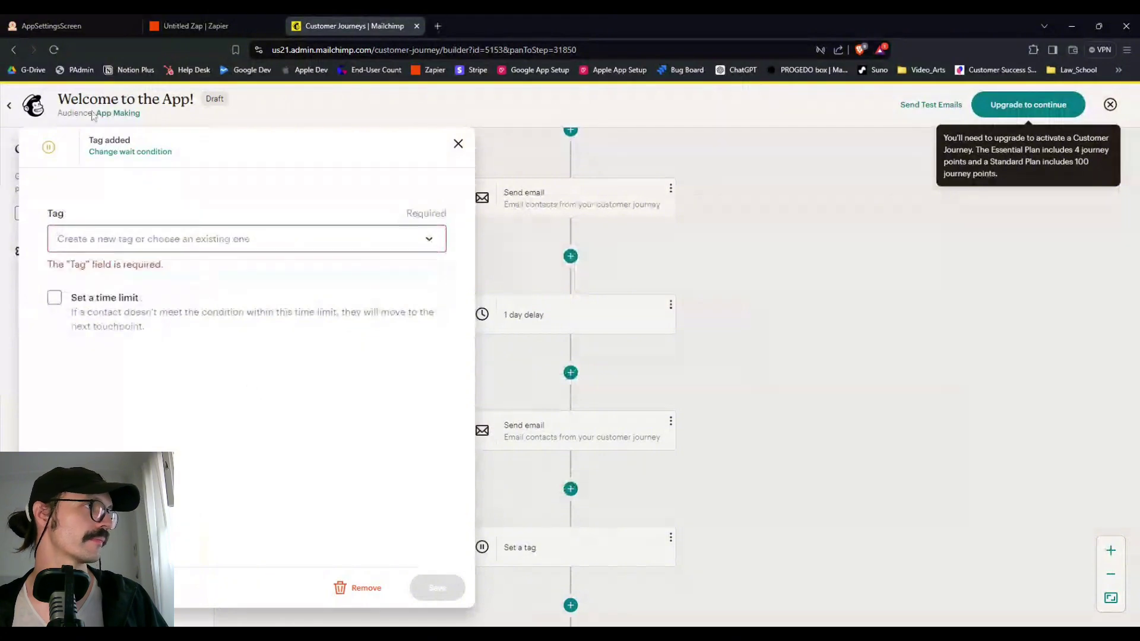
Load mailchimp.com in a new browser tab.
{"action": "left_click", "coordinate": [437, 26]}
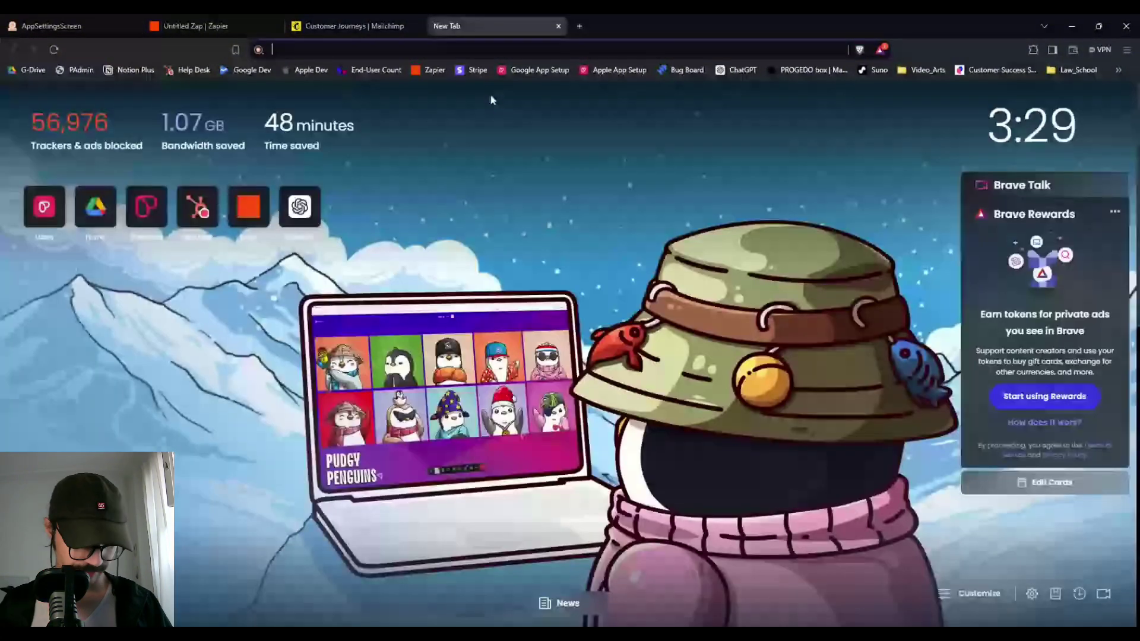
{"action": "type", "text": "mailchimp.com"}
{"action": "key", "text": "Return"}
Set the Zap's Passion.io trigger event to Subscription Cancelled and close the extra Mailchimp tab.
{"action": "left_click", "coordinate": [261, 26]}
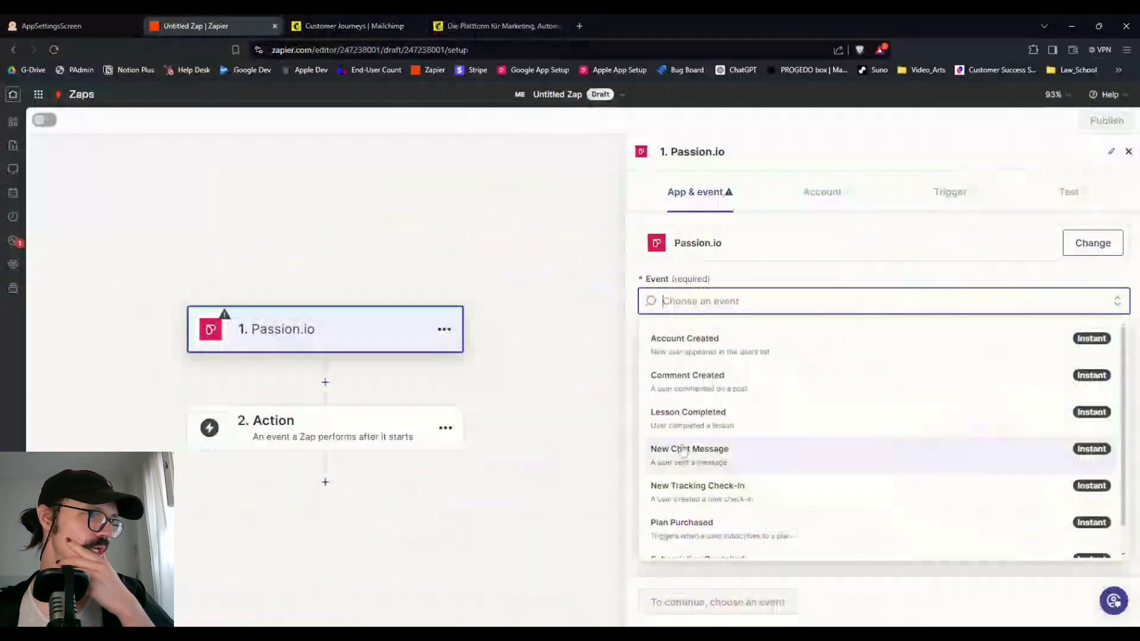
{"action": "scroll", "coordinate": [689, 541], "scroll_direction": "down", "scroll_amount": 1}
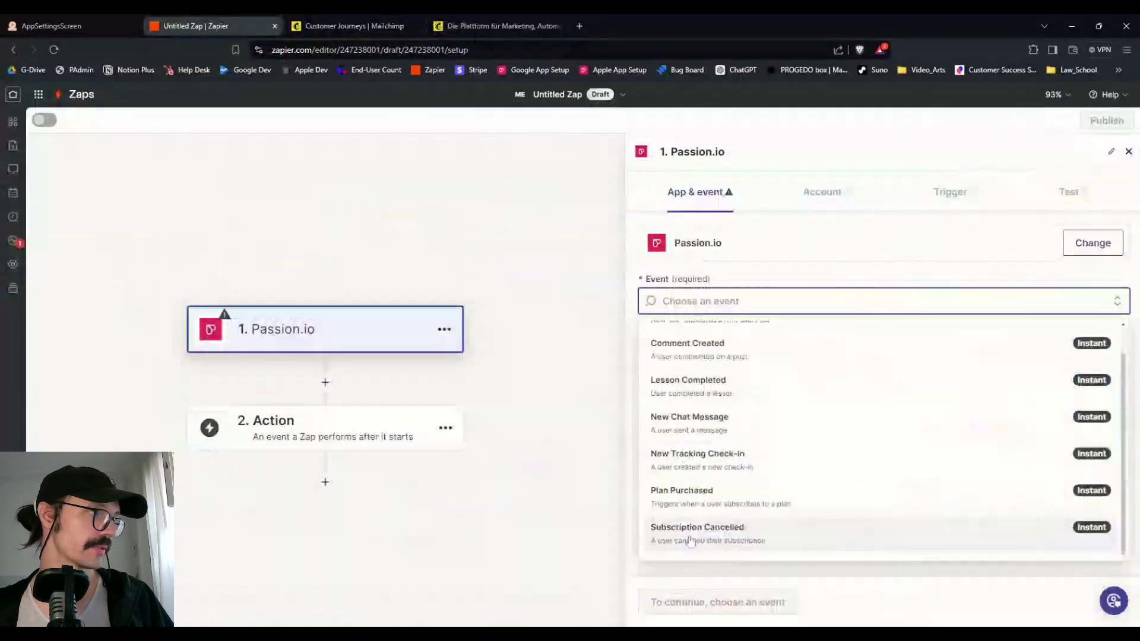
{"action": "left_click", "coordinate": [690, 535]}
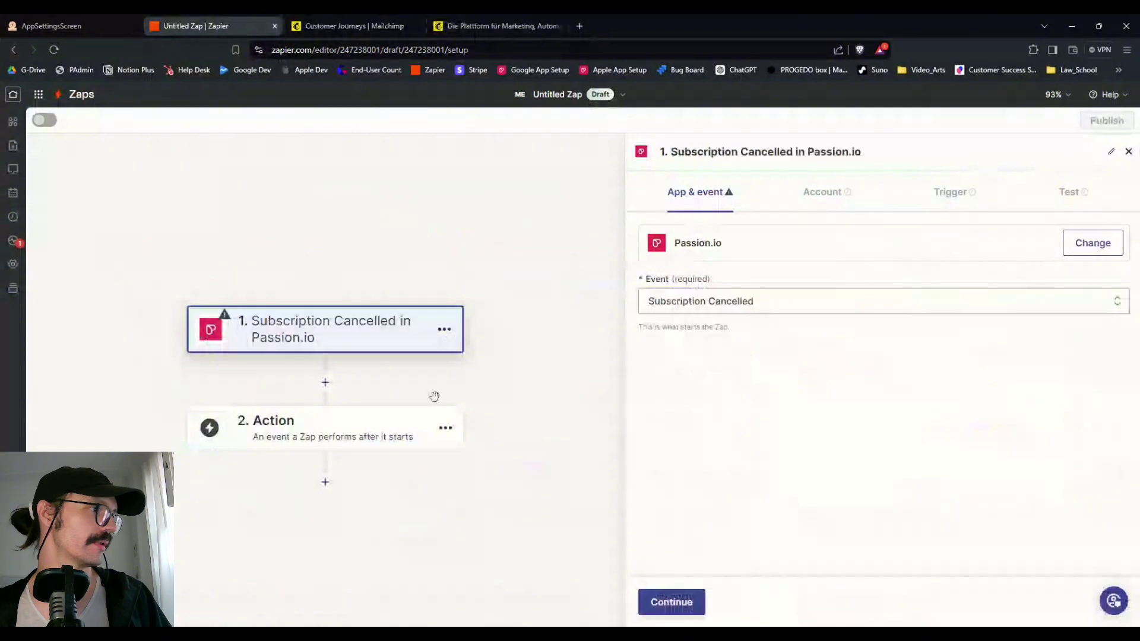
{"action": "left_click", "coordinate": [478, 21]}
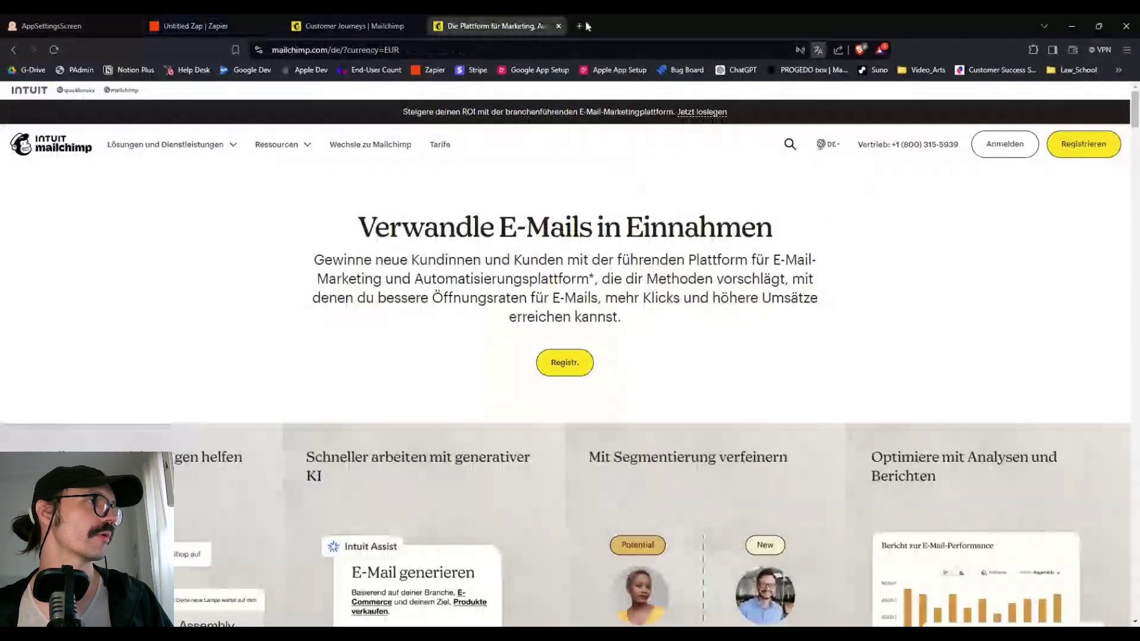
{"action": "left_click", "coordinate": [558, 26]}
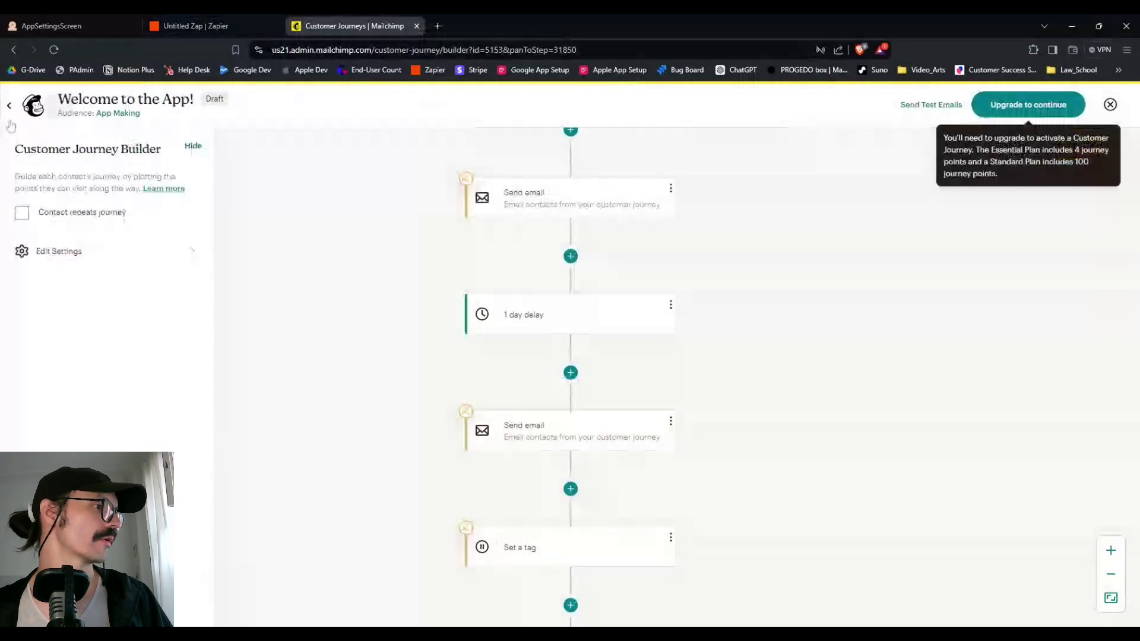
Create the audience tag 'Pro Subscription Cancelled' under Audience > Tags, then open All journeys.
{"action": "left_click", "coordinate": [11, 122]}
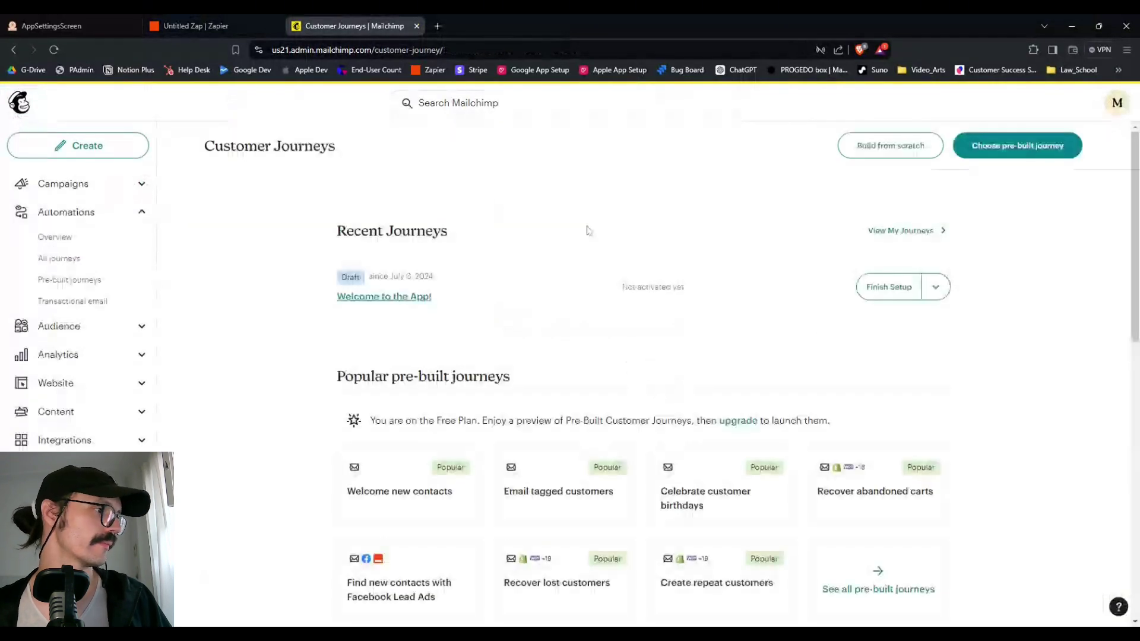
{"action": "left_click", "coordinate": [94, 326]}
{"action": "left_click", "coordinate": [65, 414]}
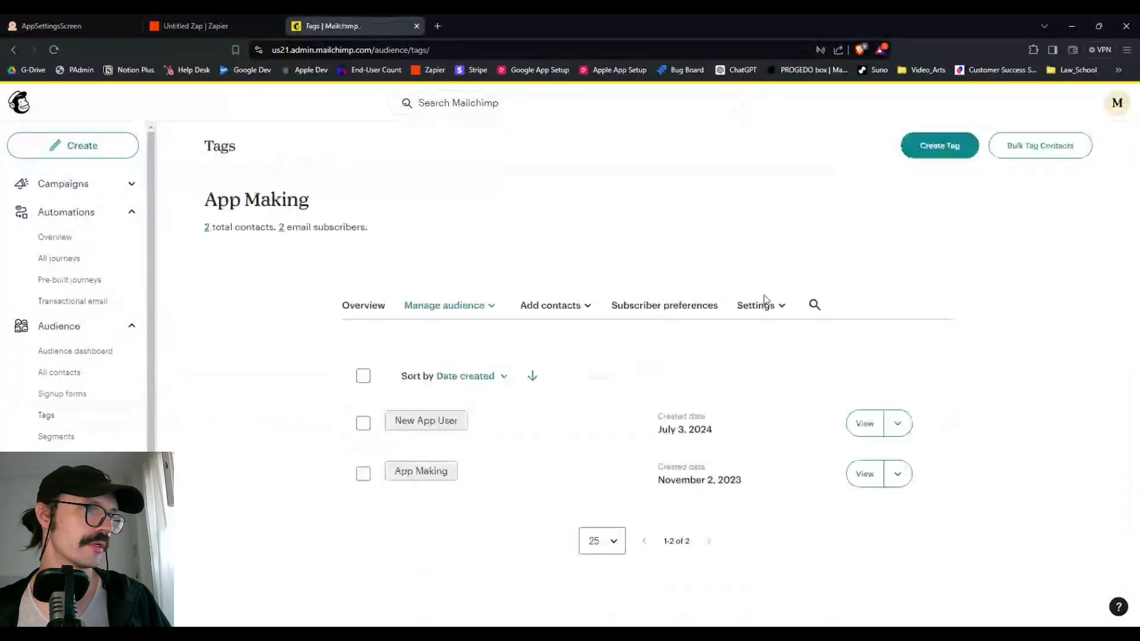
{"action": "left_click", "coordinate": [930, 150]}
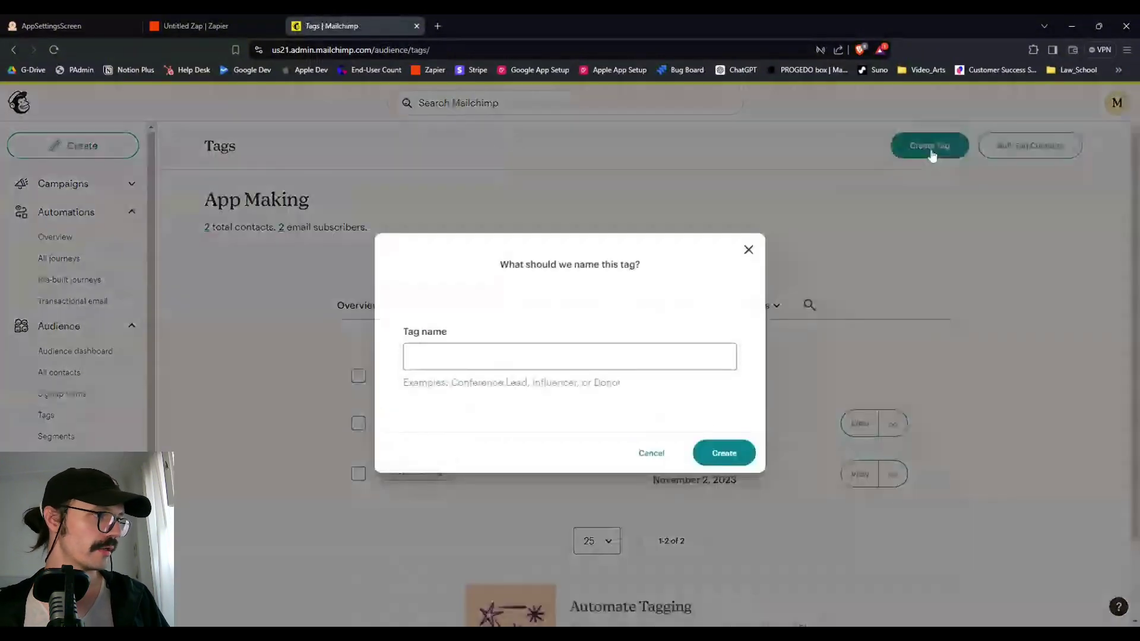
{"action": "type", "text": "Sub"}
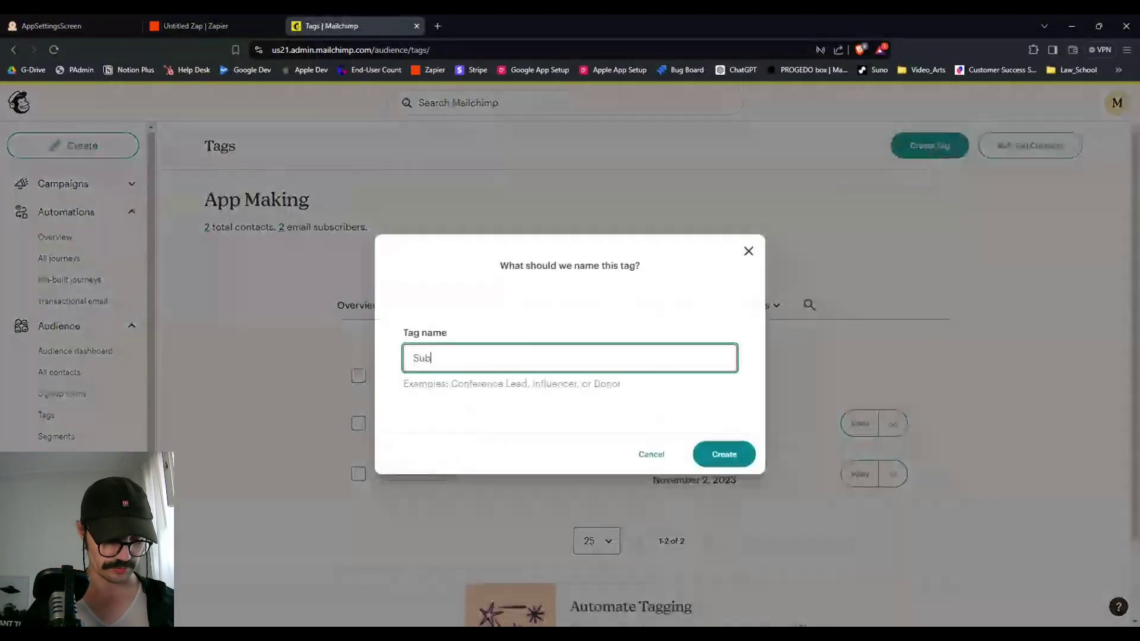
{"action": "type", "text": "scription"}
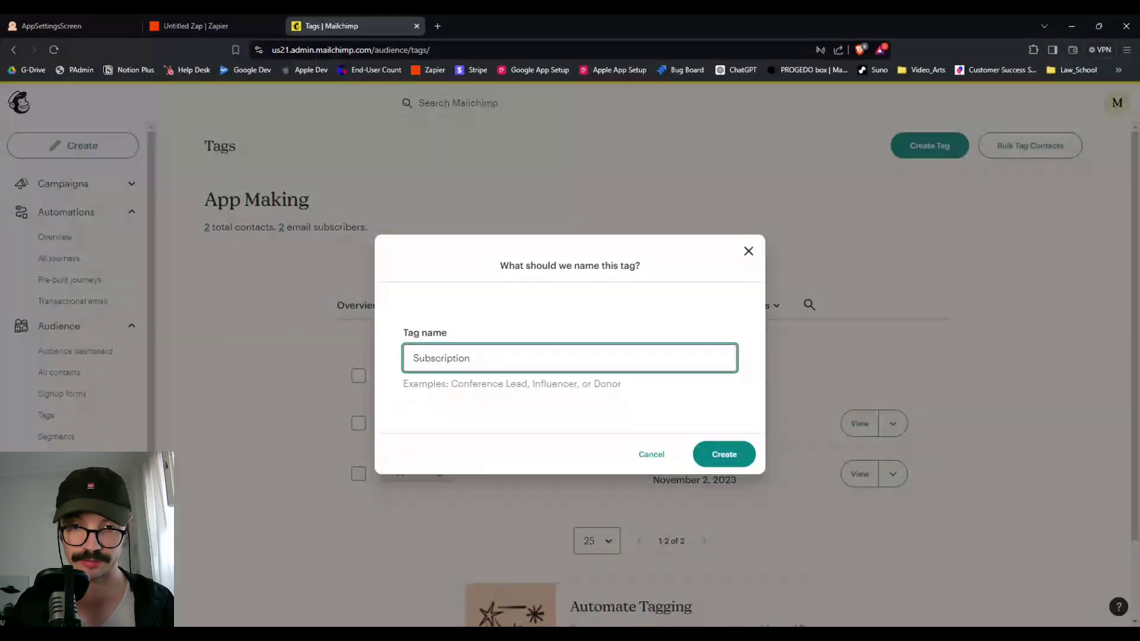
{"action": "left_click", "coordinate": [414, 358]}
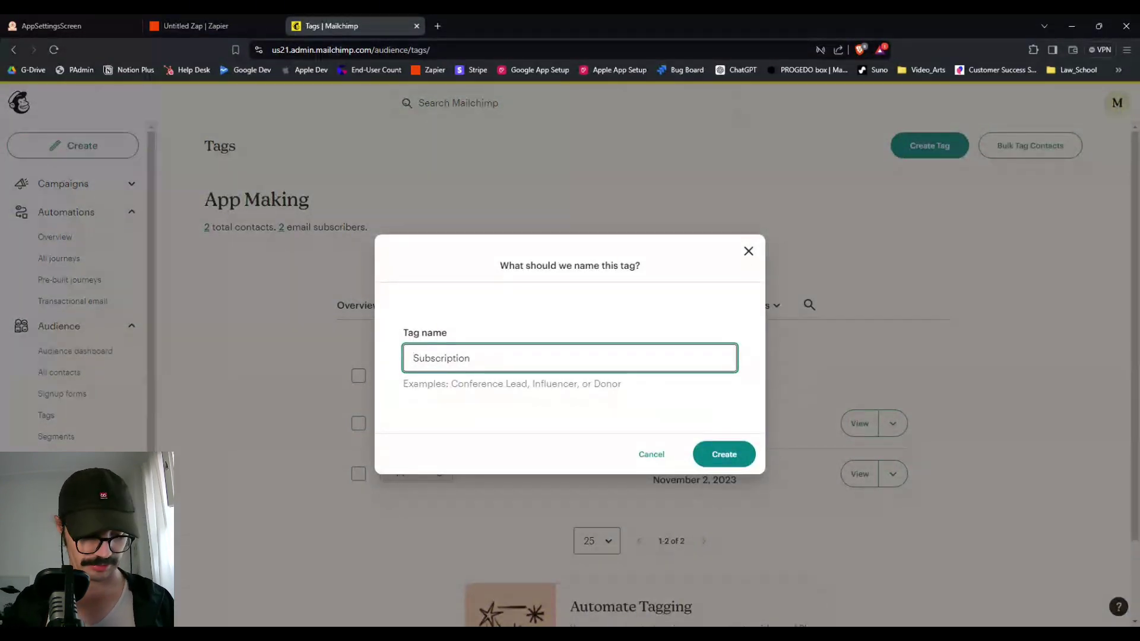
{"action": "type", "text": "Pro Subscription"}
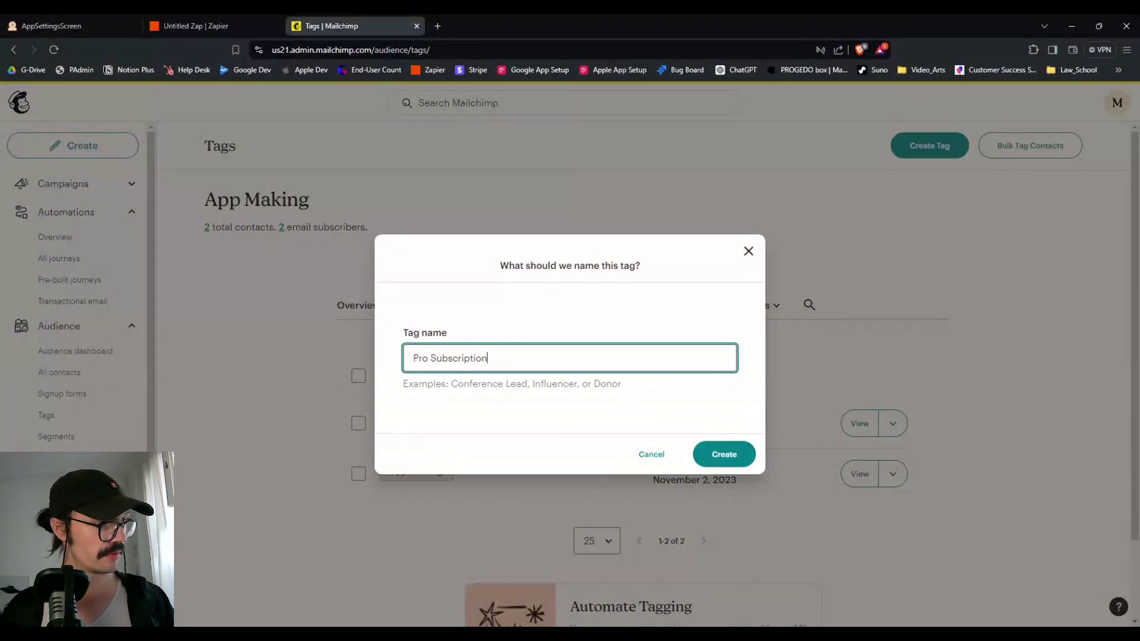
{"action": "type", "text": " Cancelled"}
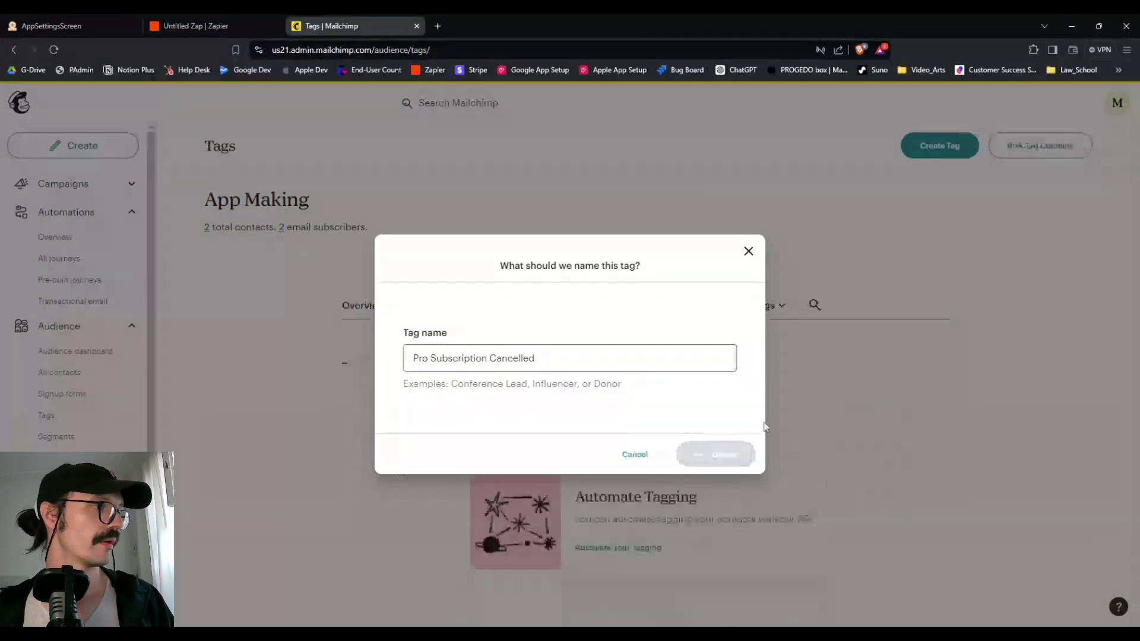
{"action": "left_click", "coordinate": [739, 457]}
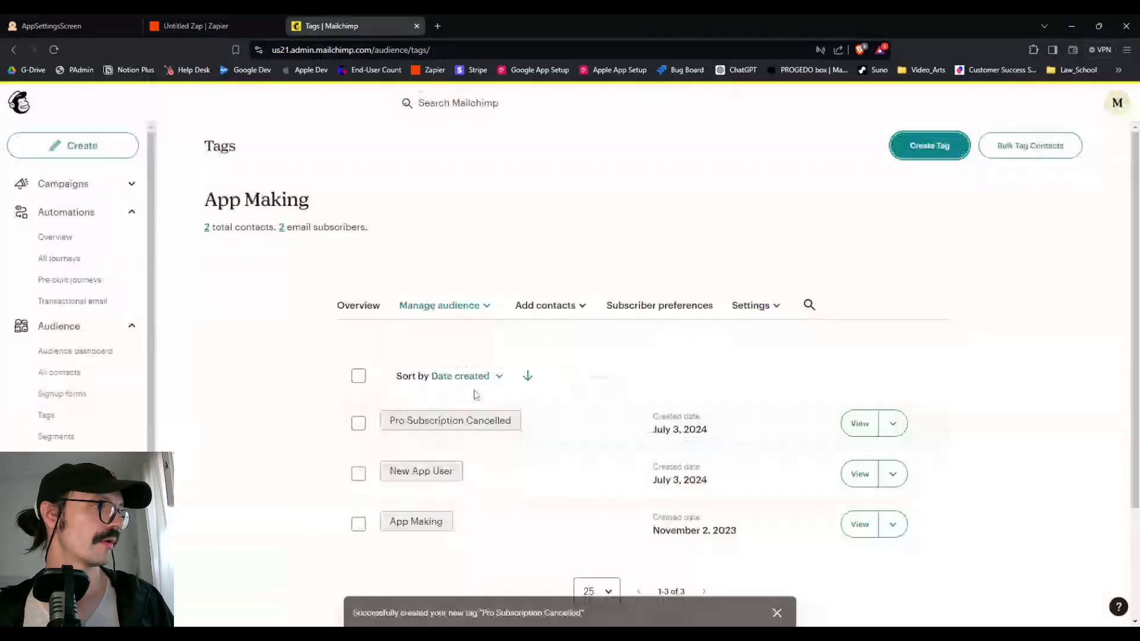
{"action": "left_click", "coordinate": [96, 260]}
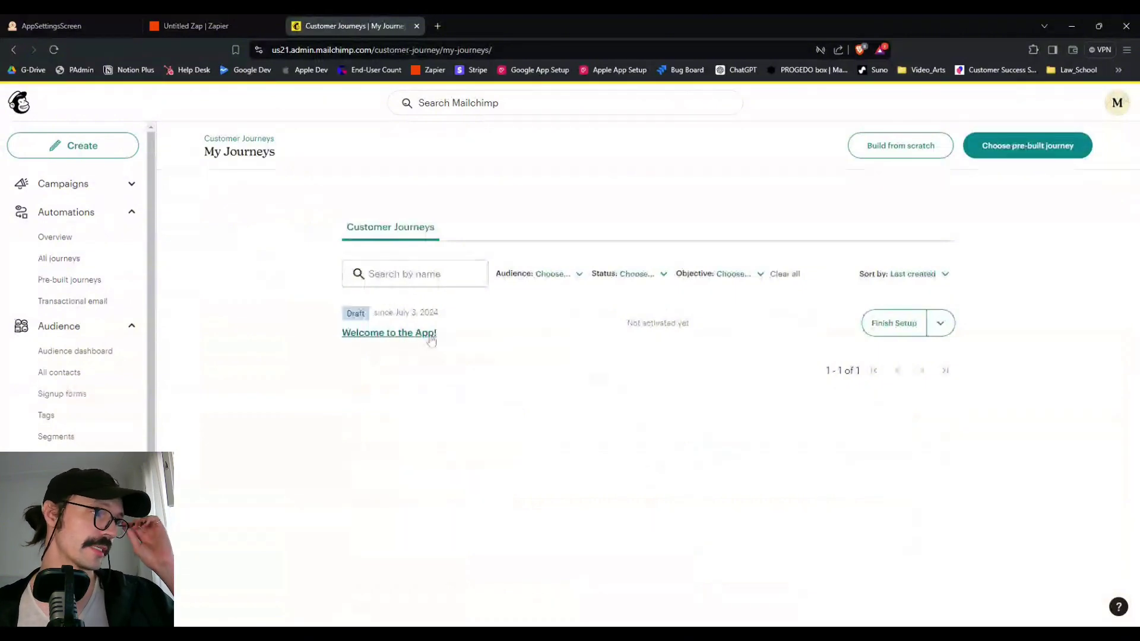
In the Welcome to the App! journey, set the final tag step to Pro Subscription Cancelled and save.
{"action": "left_click", "coordinate": [418, 333]}
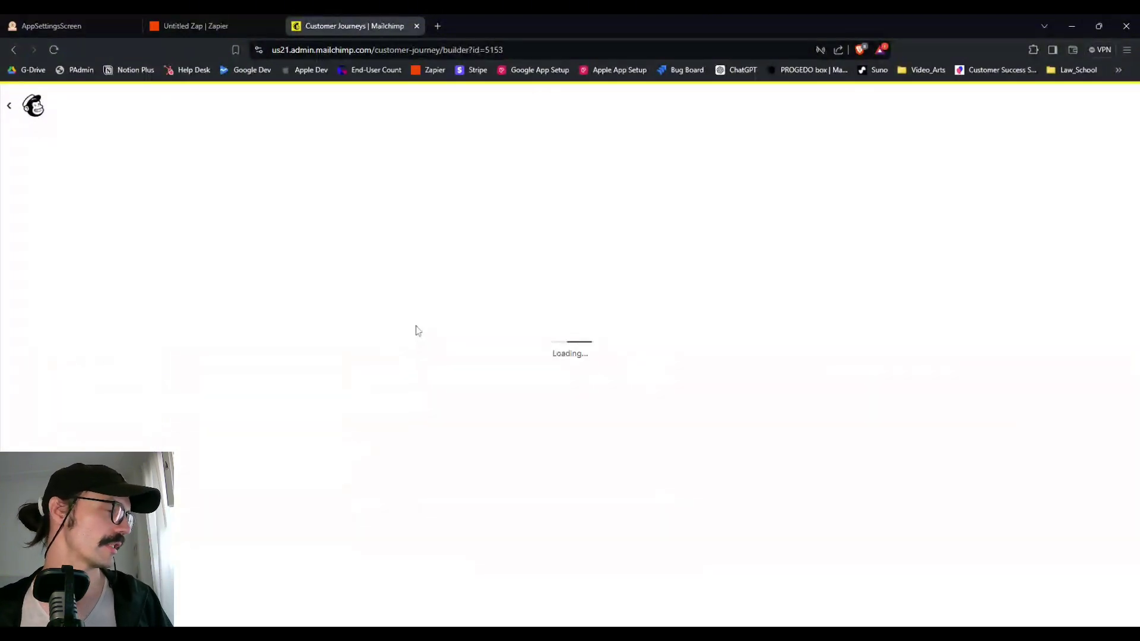
{"action": "scroll", "coordinate": [535, 345], "scroll_direction": "down", "scroll_amount": 3}
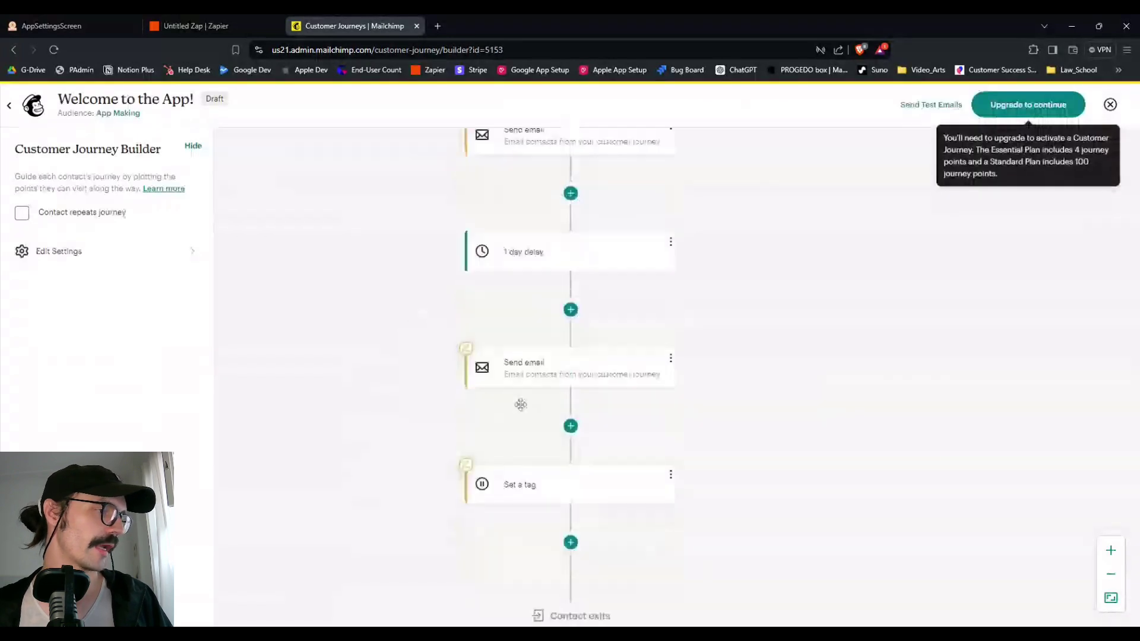
{"action": "left_click", "coordinate": [549, 492]}
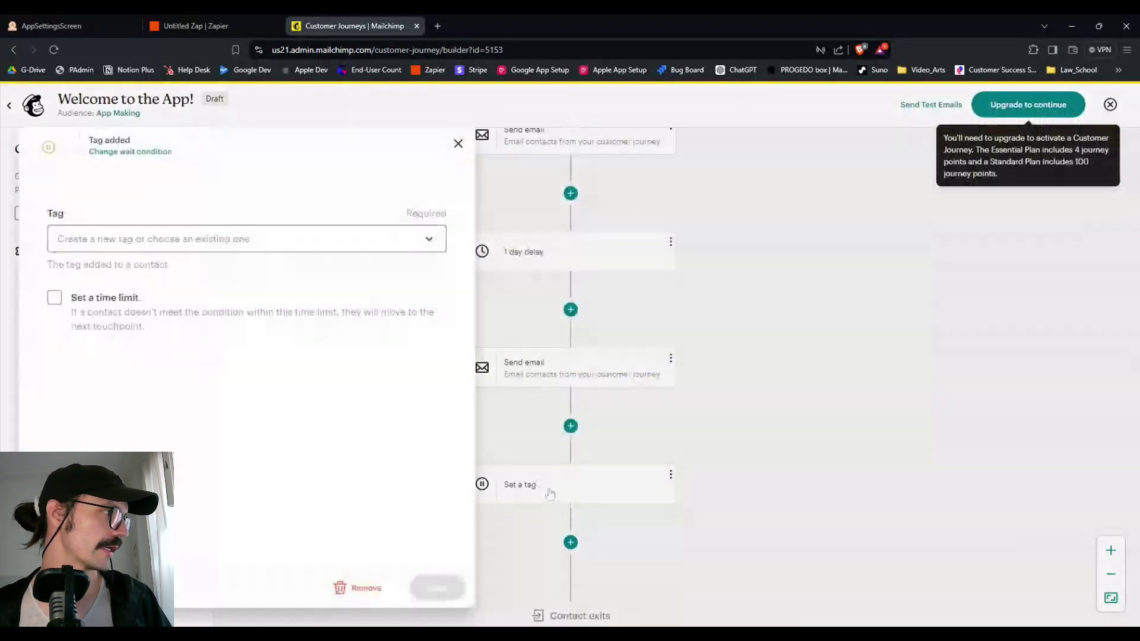
{"action": "left_click", "coordinate": [157, 239]}
{"action": "left_click", "coordinate": [120, 325]}
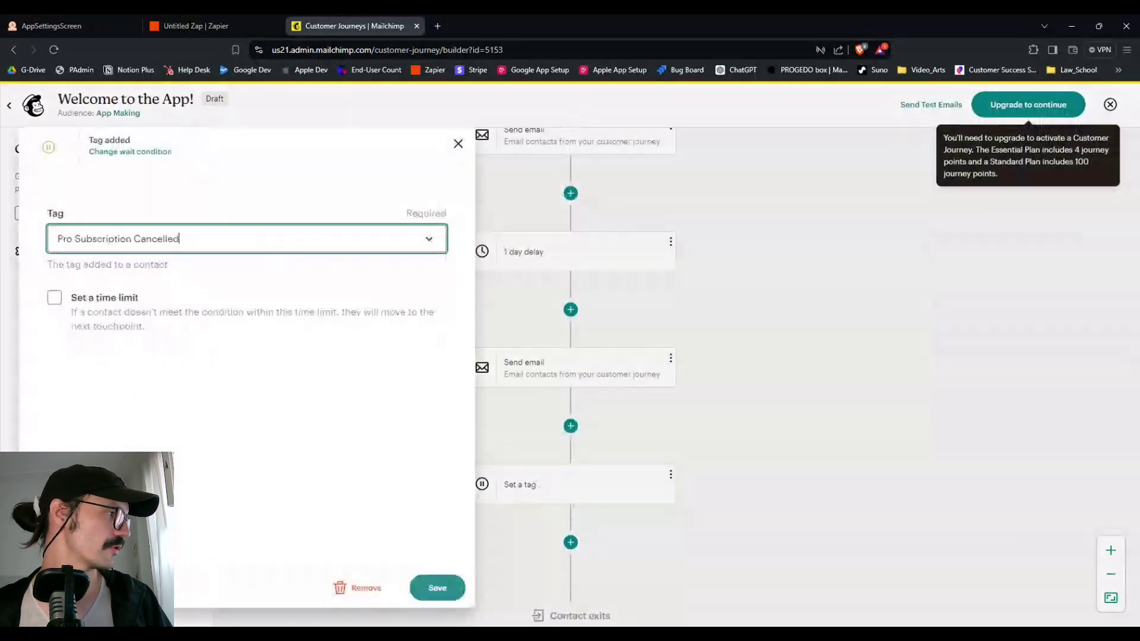
{"action": "left_click", "coordinate": [435, 588]}
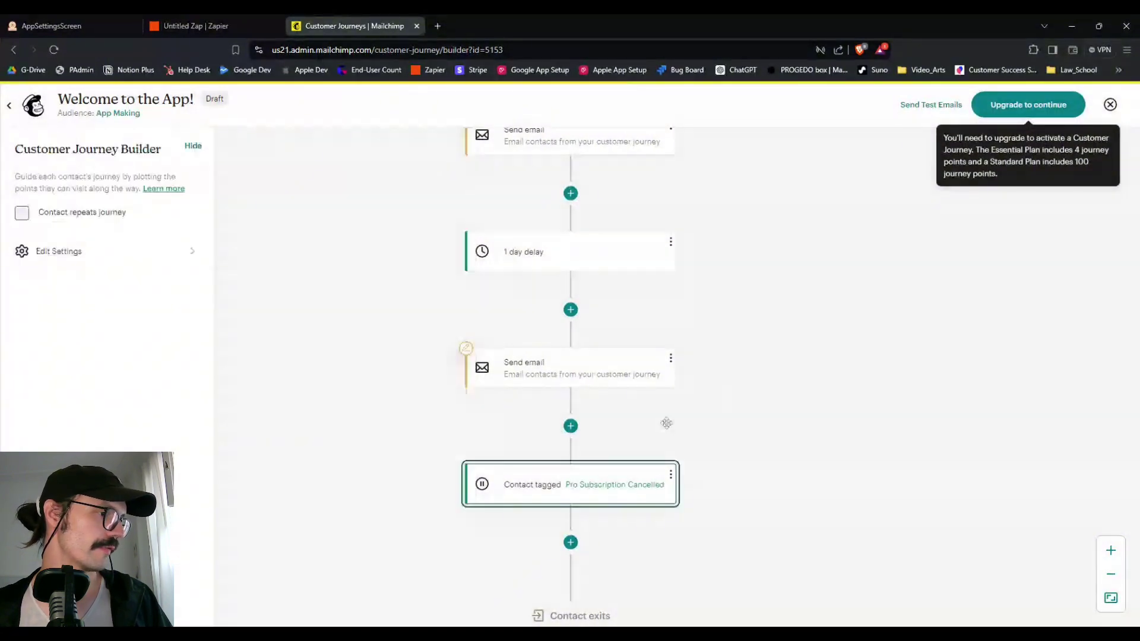
Bring up the journey point choices to add after the tag step.
{"action": "scroll", "coordinate": [561, 439], "scroll_direction": "down", "scroll_amount": 2}
{"action": "left_click", "coordinate": [561, 438]}
{"action": "scroll", "coordinate": [935, 425], "scroll_direction": "down", "scroll_amount": 6}
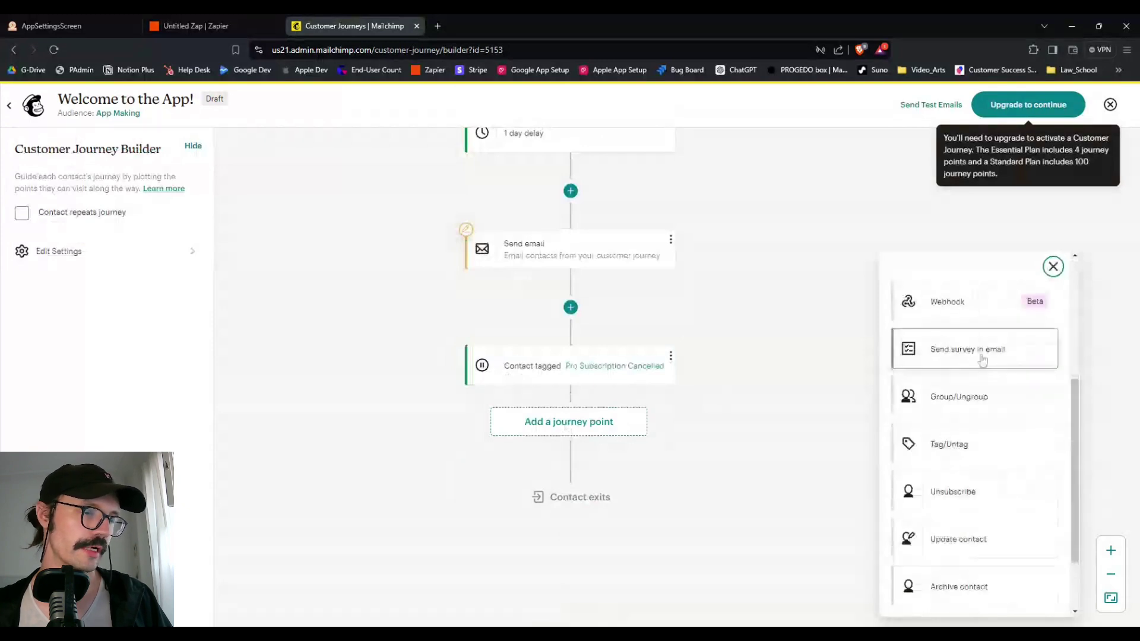
Add a Survey Email with subject 'BBT: Let us know why you cancelled' and preview 'WE're sorry to see you go, help us improve our product'.
{"action": "left_click", "coordinate": [983, 357]}
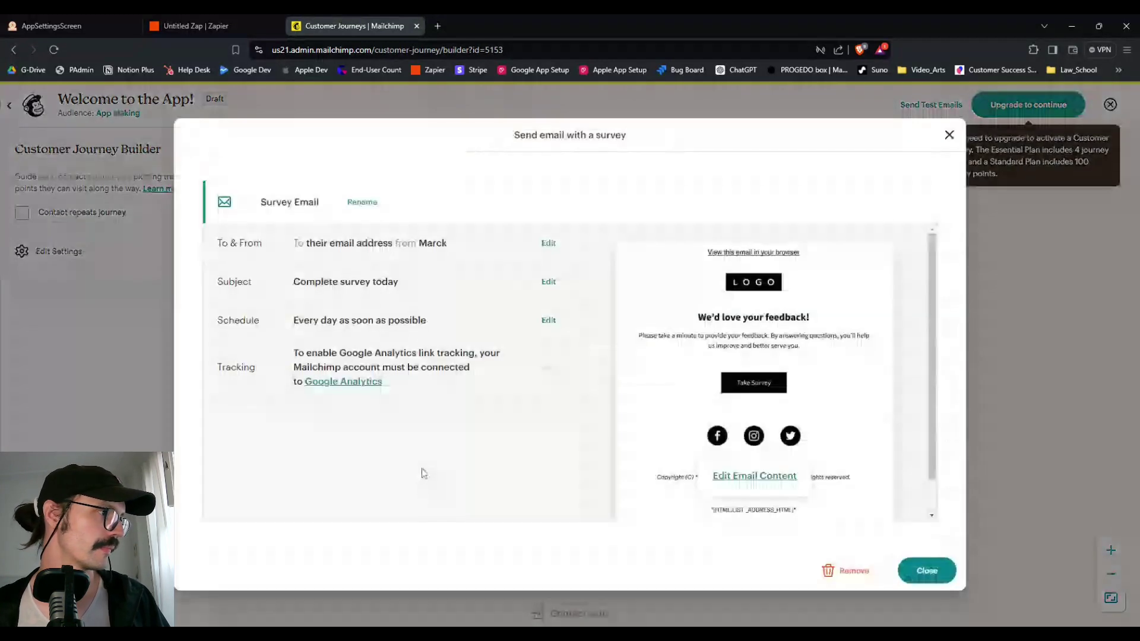
{"action": "left_click", "coordinate": [548, 282]}
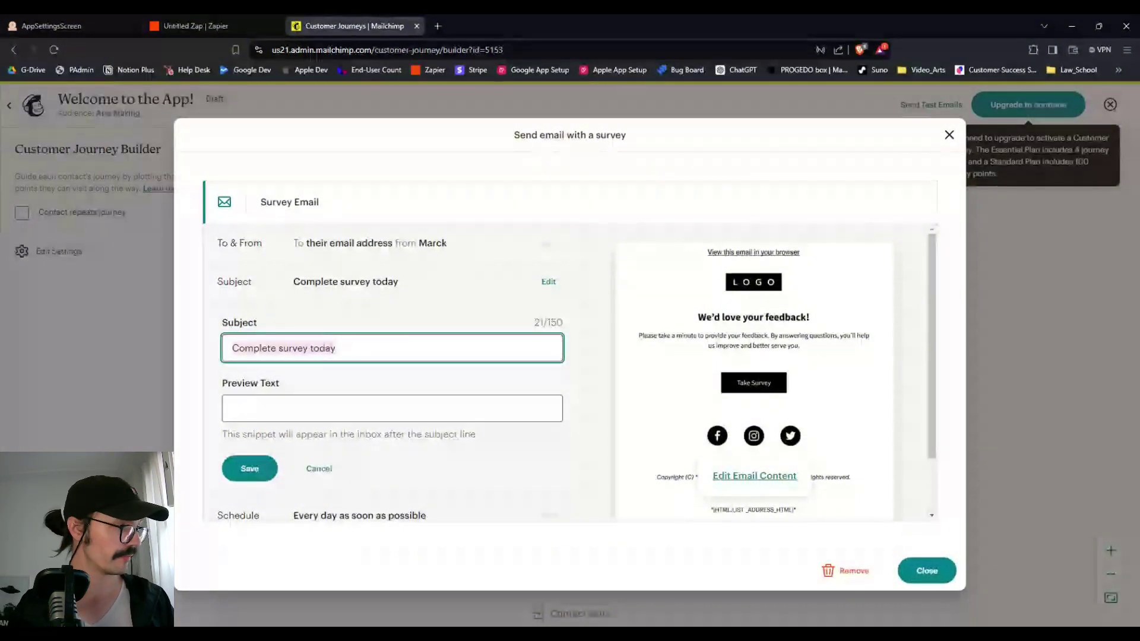
{"action": "type", "text": "BBT: "}
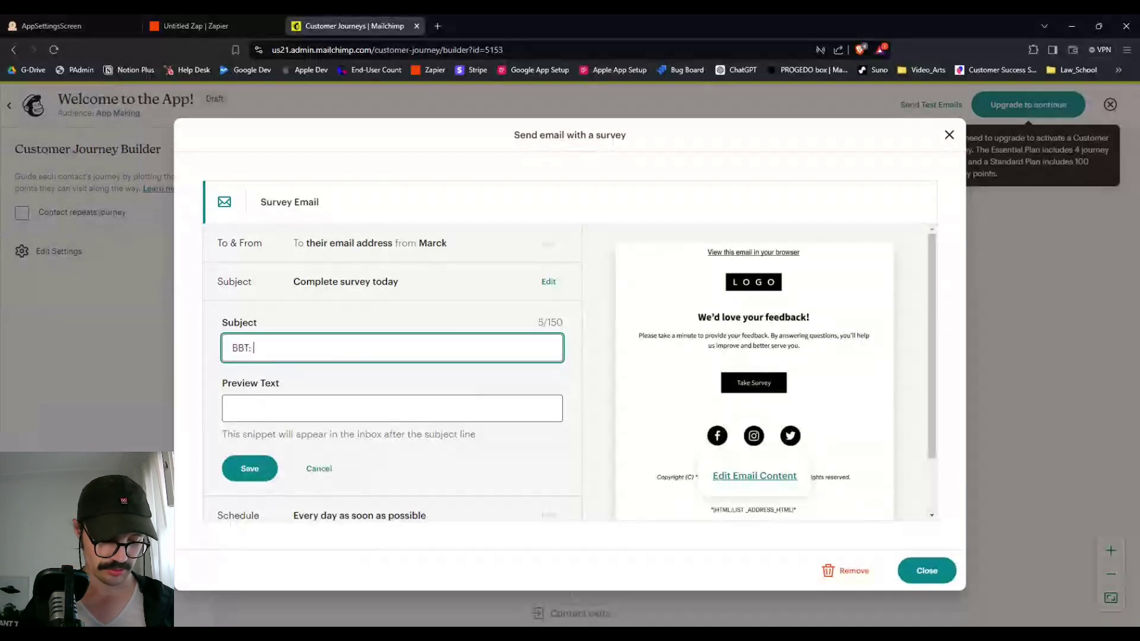
{"action": "type", "text": "Let us"}
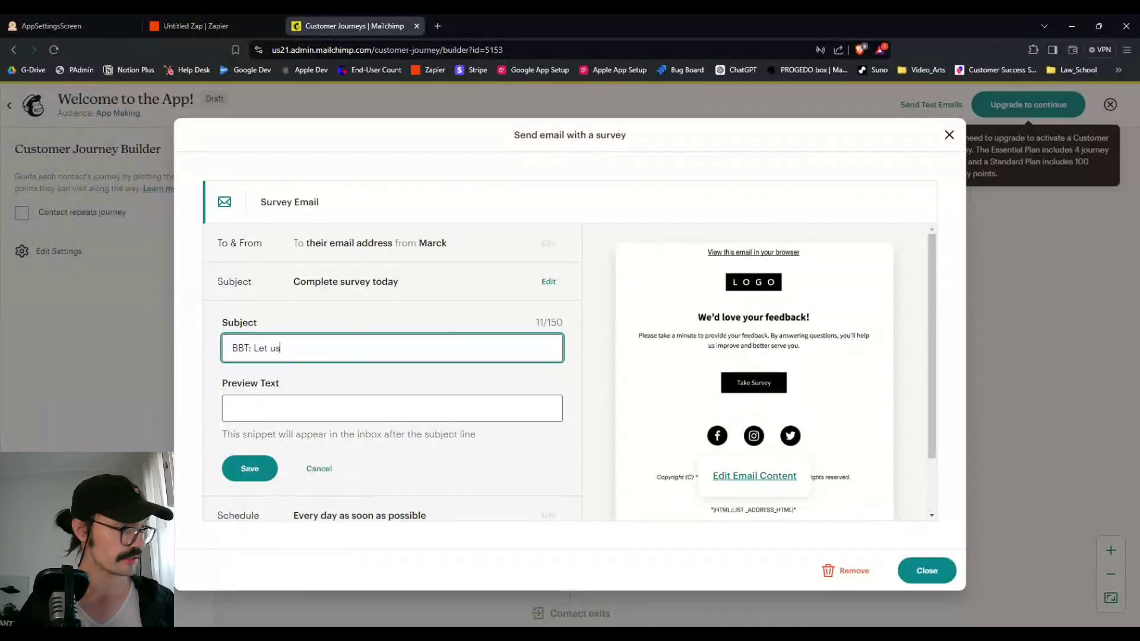
{"action": "type", "text": " know wh"}
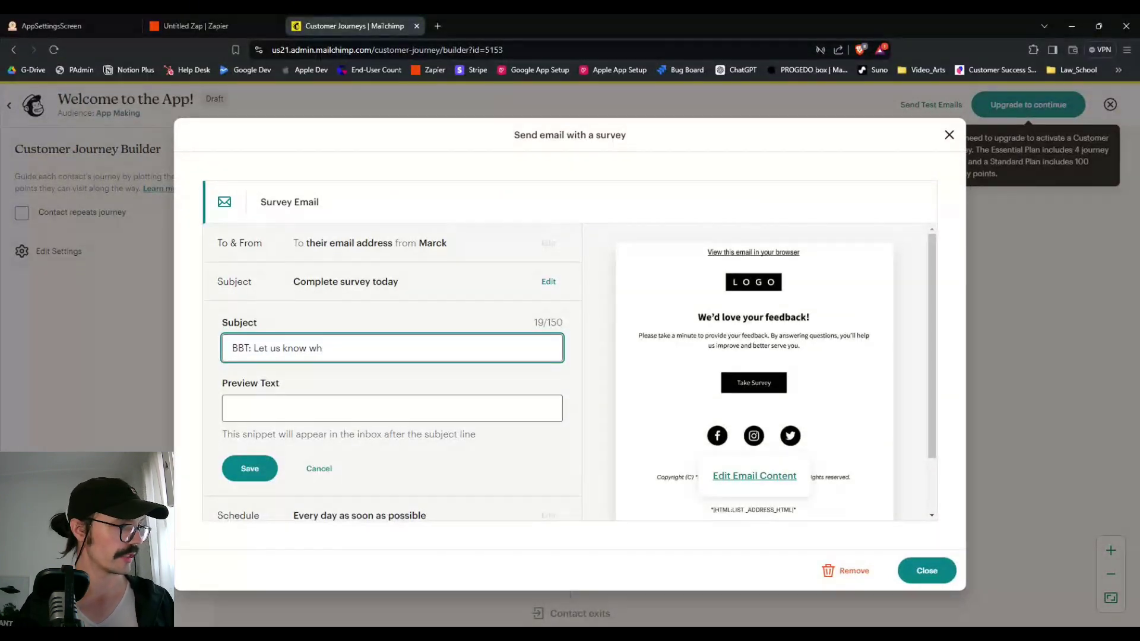
{"action": "type", "text": "y you cance"}
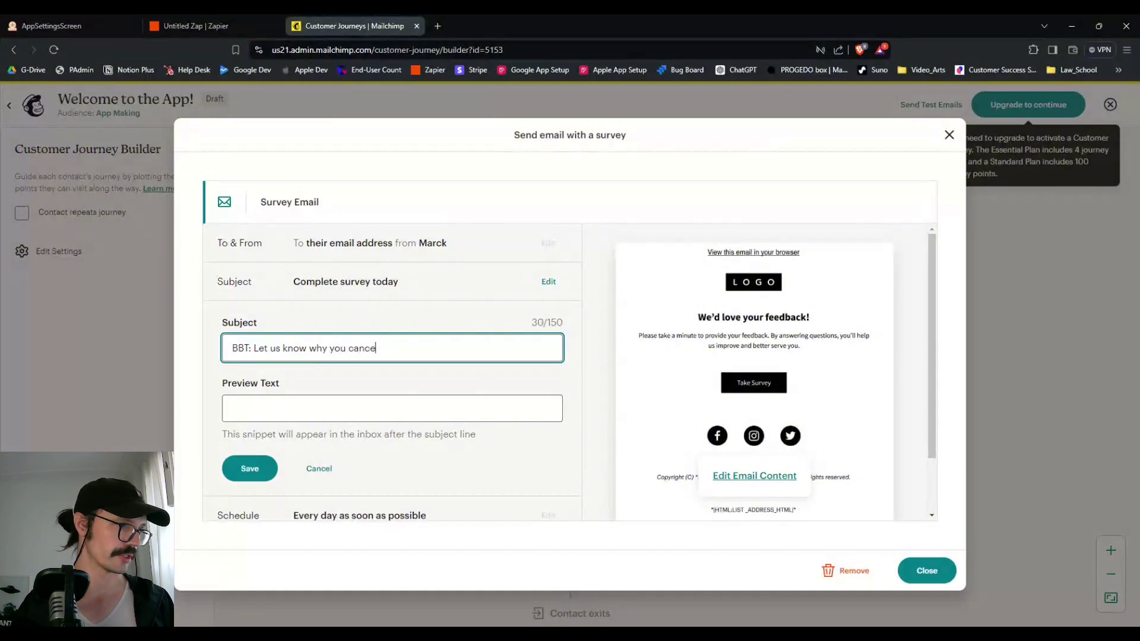
{"action": "type", "text": "lled"}
{"action": "key", "text": "Tab"}
{"action": "type", "text": "WE're sor"}
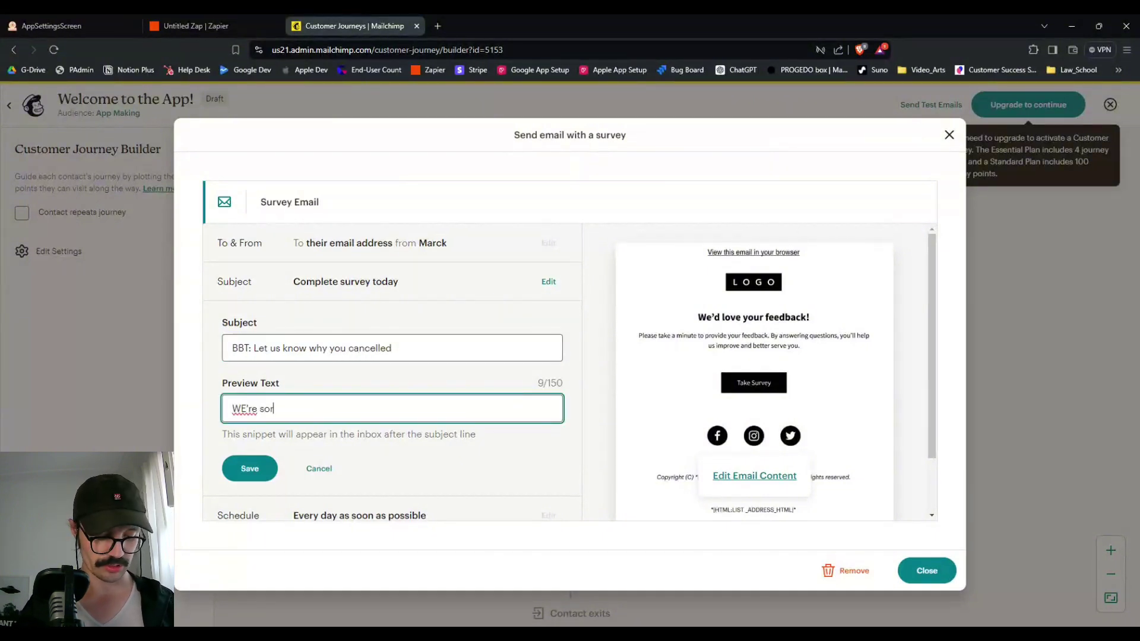
{"action": "type", "text": "ry to see you "}
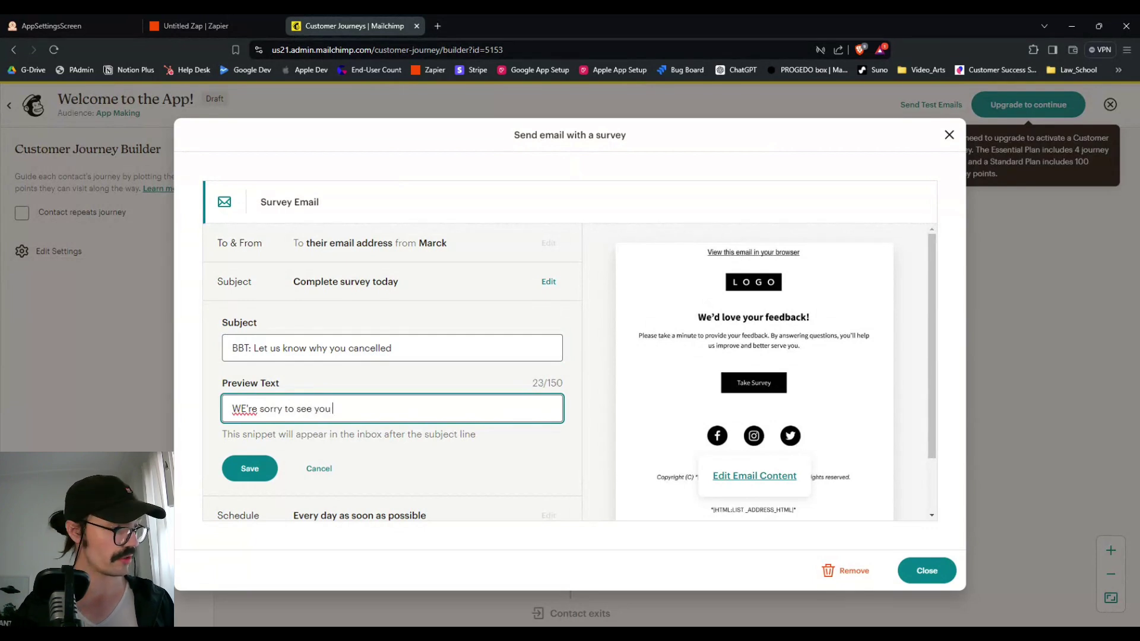
{"action": "type", "text": "go, he"}
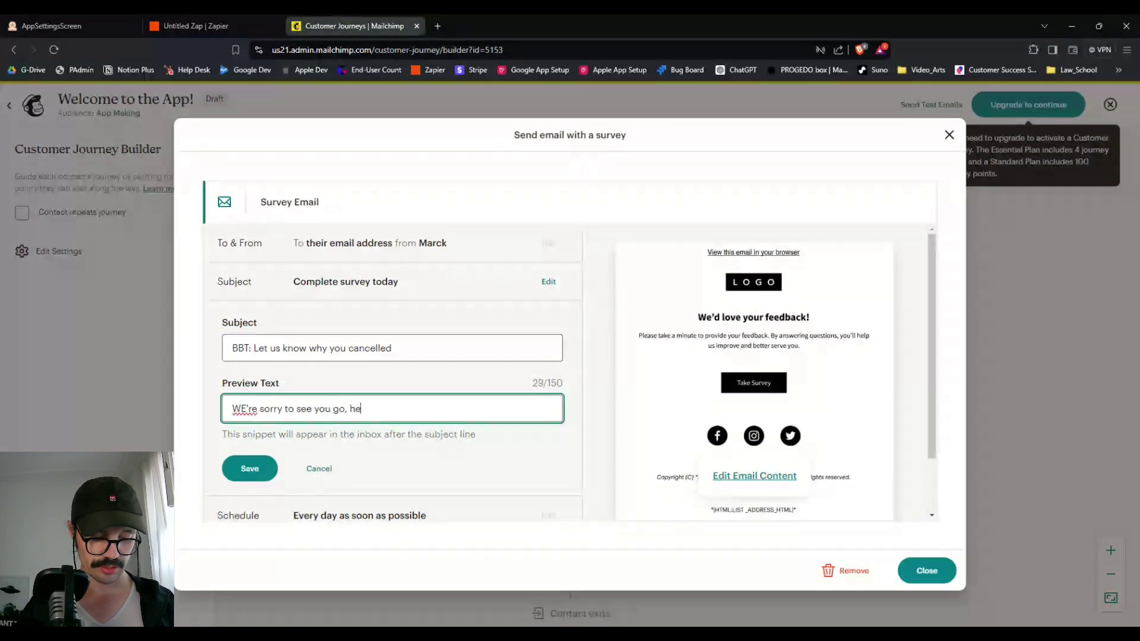
{"action": "type", "text": "lp us improve"}
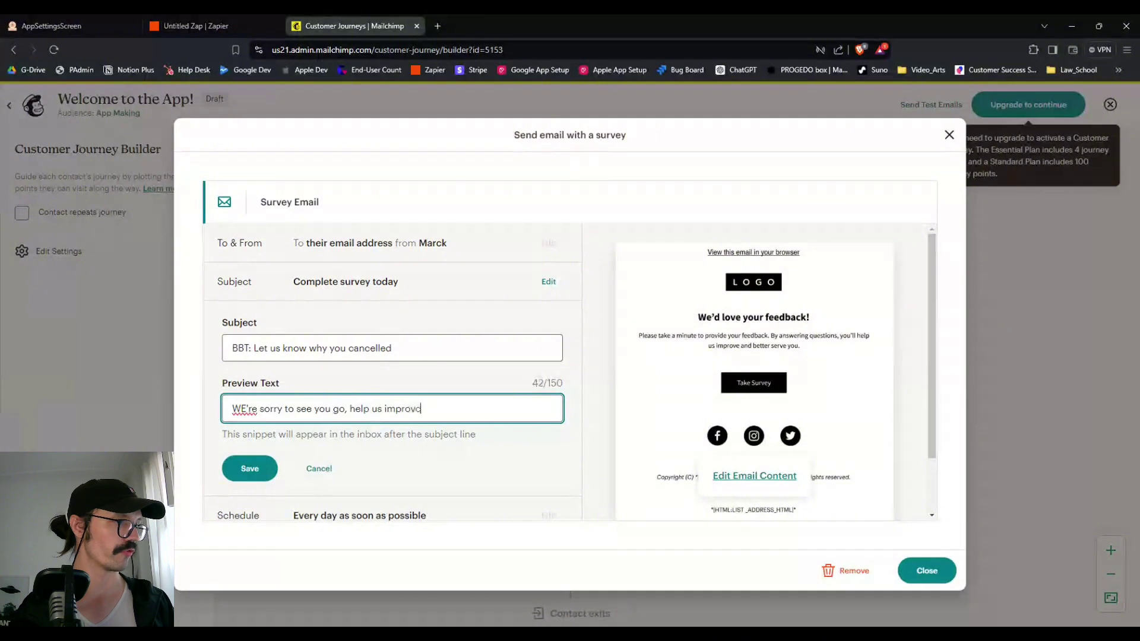
{"action": "key", "text": "BackSpace"}
{"action": "type", "text": "e our produce"}
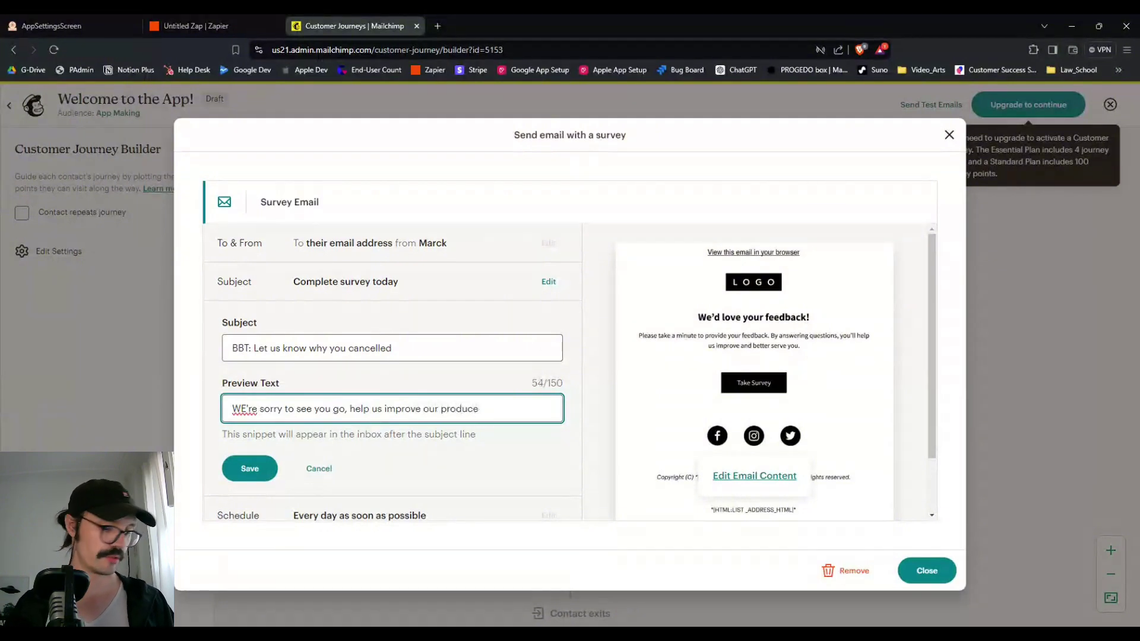
{"action": "key", "text": "BackSpace"}
{"action": "type", "text": "t"}
{"action": "left_click", "coordinate": [248, 467]}
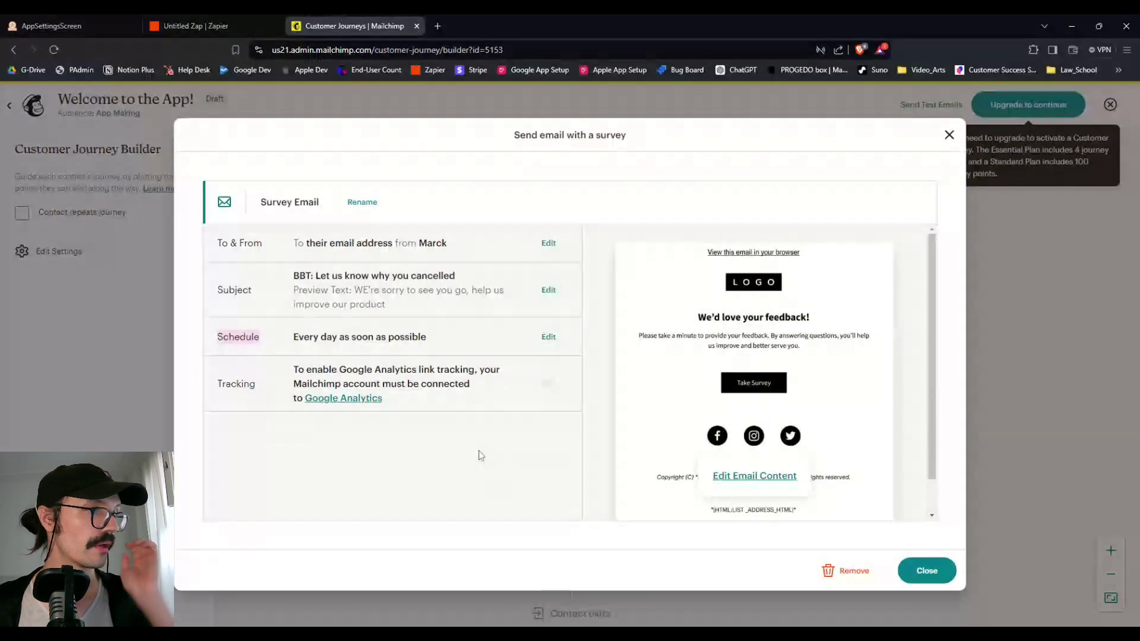
From the Survey Email's Take survey block, create a new survey.
{"action": "left_click", "coordinate": [754, 483]}
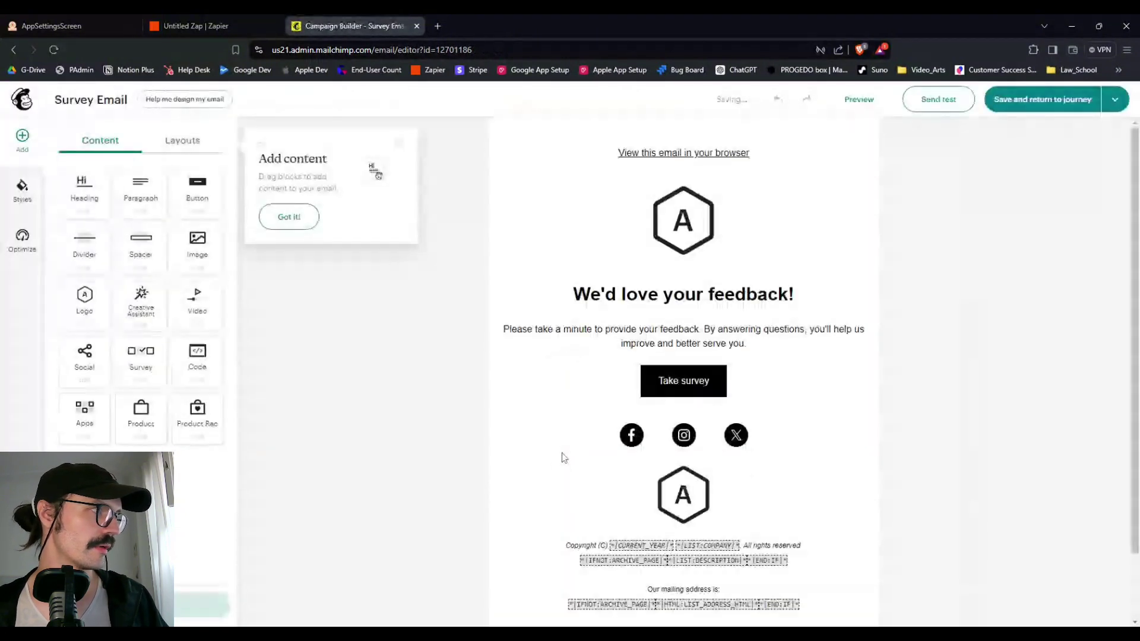
{"action": "left_click", "coordinate": [706, 382]}
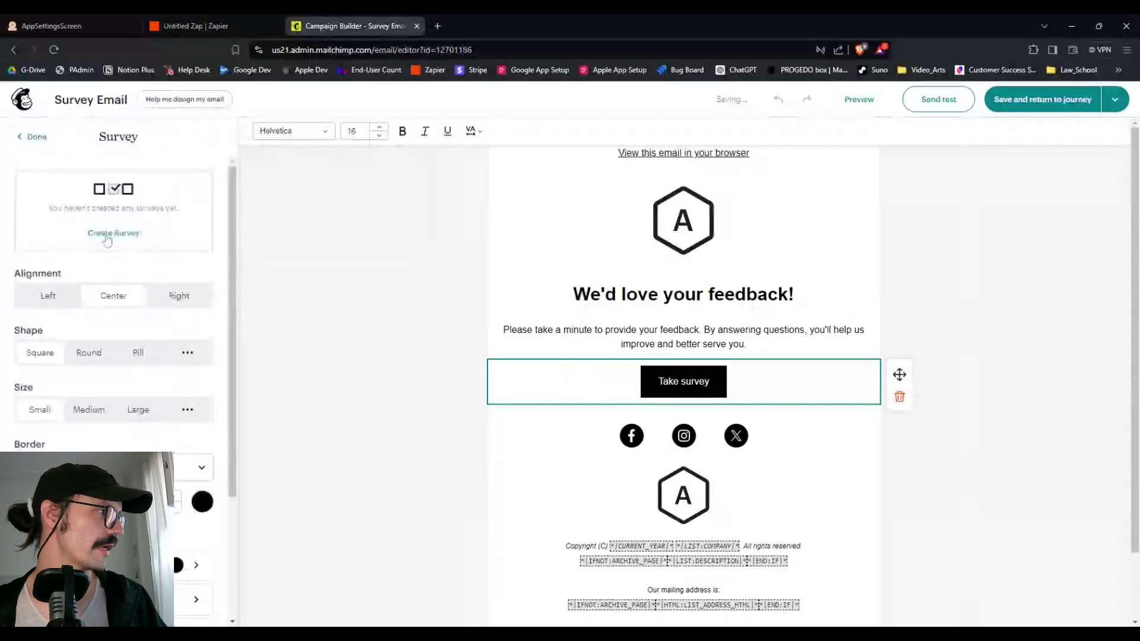
{"action": "left_click", "coordinate": [108, 234]}
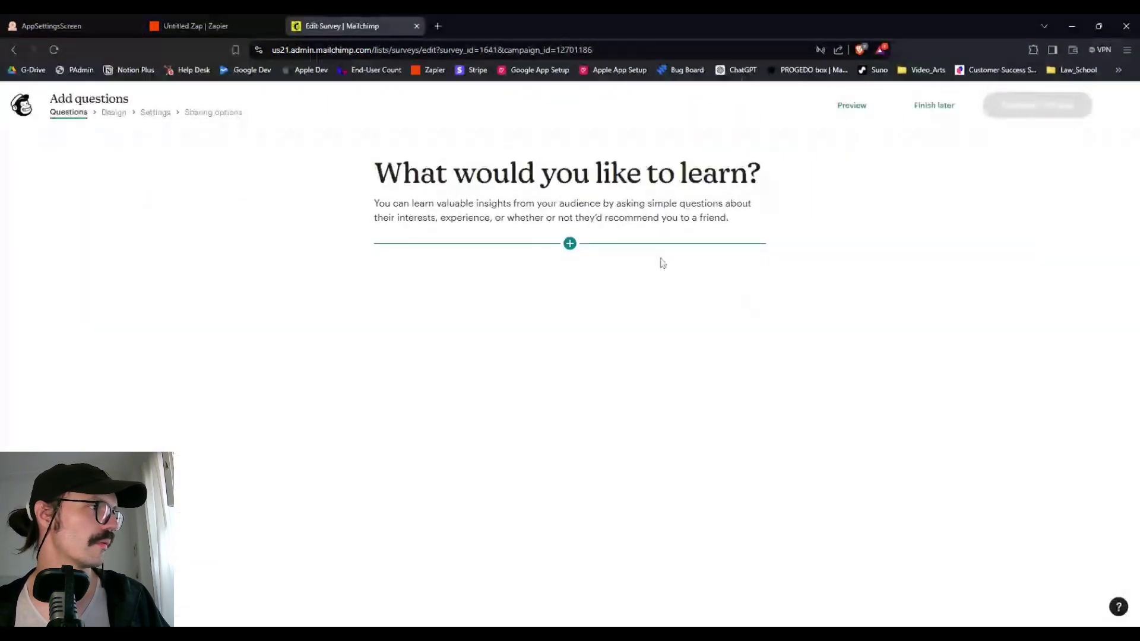
Pick Range from the question types to add a 0–10 question.
{"action": "left_click", "coordinate": [570, 243]}
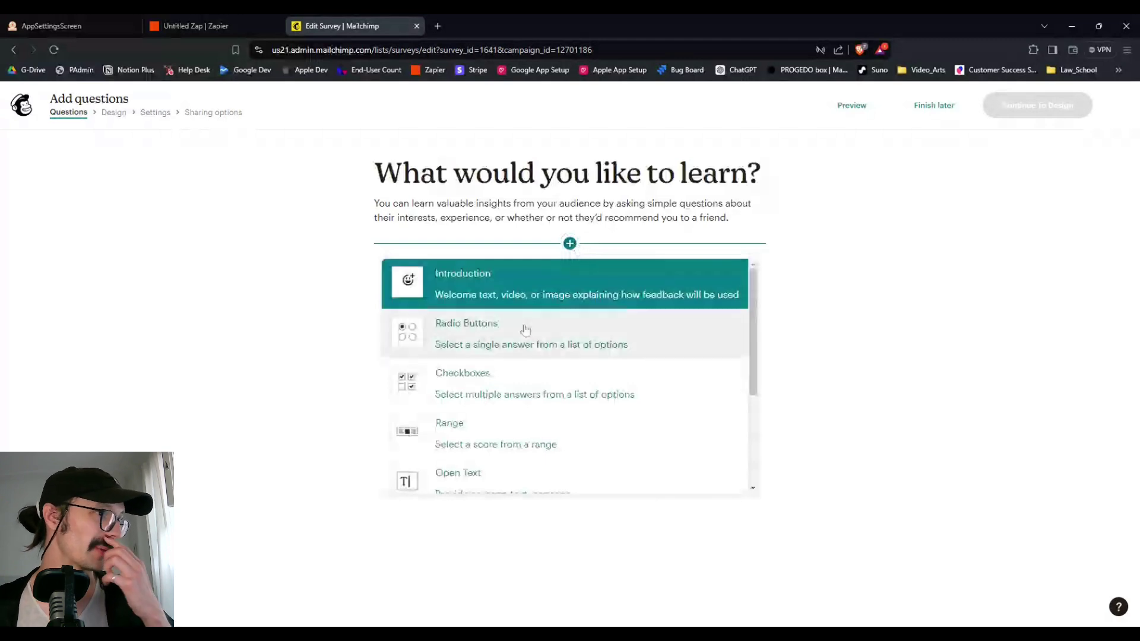
{"action": "scroll", "coordinate": [526, 330], "scroll_direction": "down", "scroll_amount": 1}
{"action": "scroll", "coordinate": [530, 344], "scroll_direction": "down", "scroll_amount": 2}
{"action": "scroll", "coordinate": [532, 349], "scroll_direction": "down", "scroll_amount": 1}
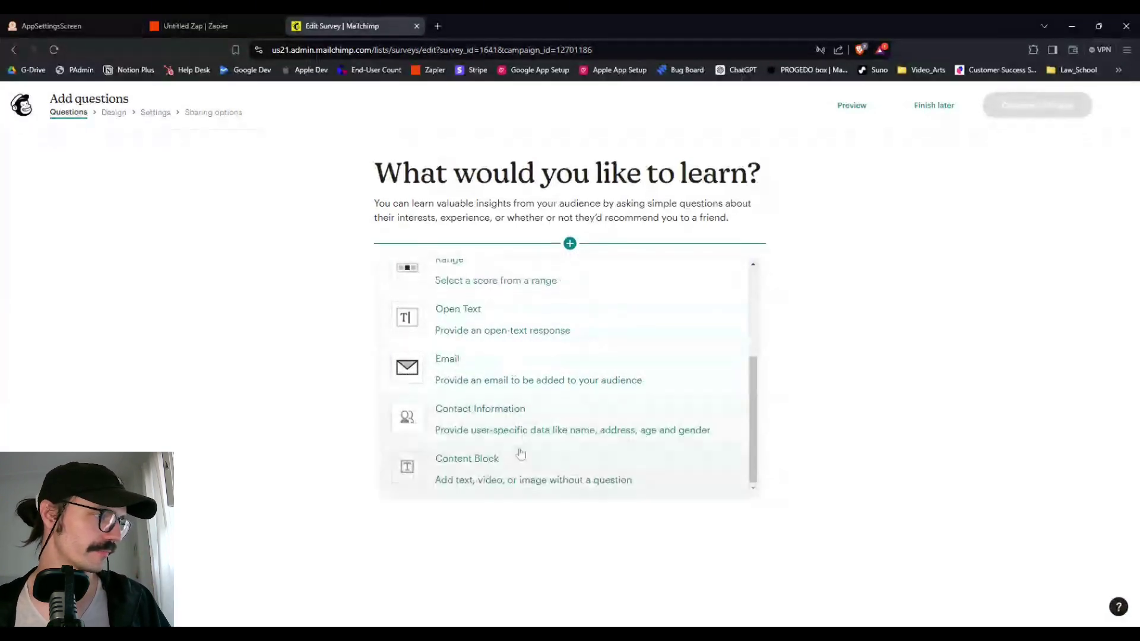
{"action": "left_click", "coordinate": [490, 475]}
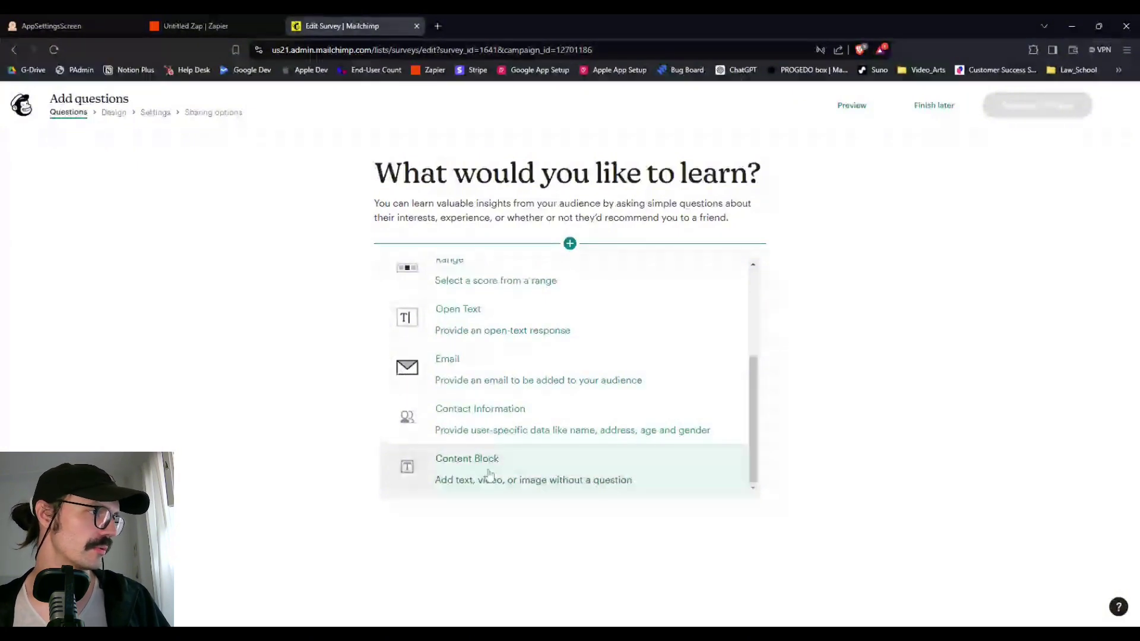
{"action": "scroll", "coordinate": [488, 473], "scroll_direction": "up", "scroll_amount": 3}
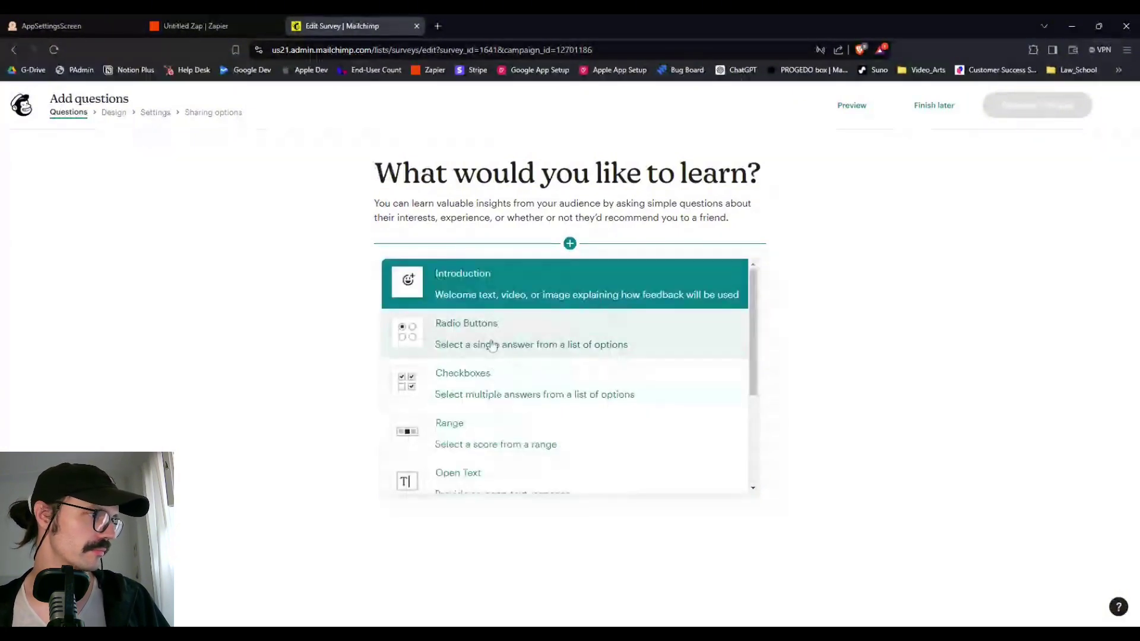
{"action": "scroll", "coordinate": [493, 343], "scroll_direction": "down", "scroll_amount": 2}
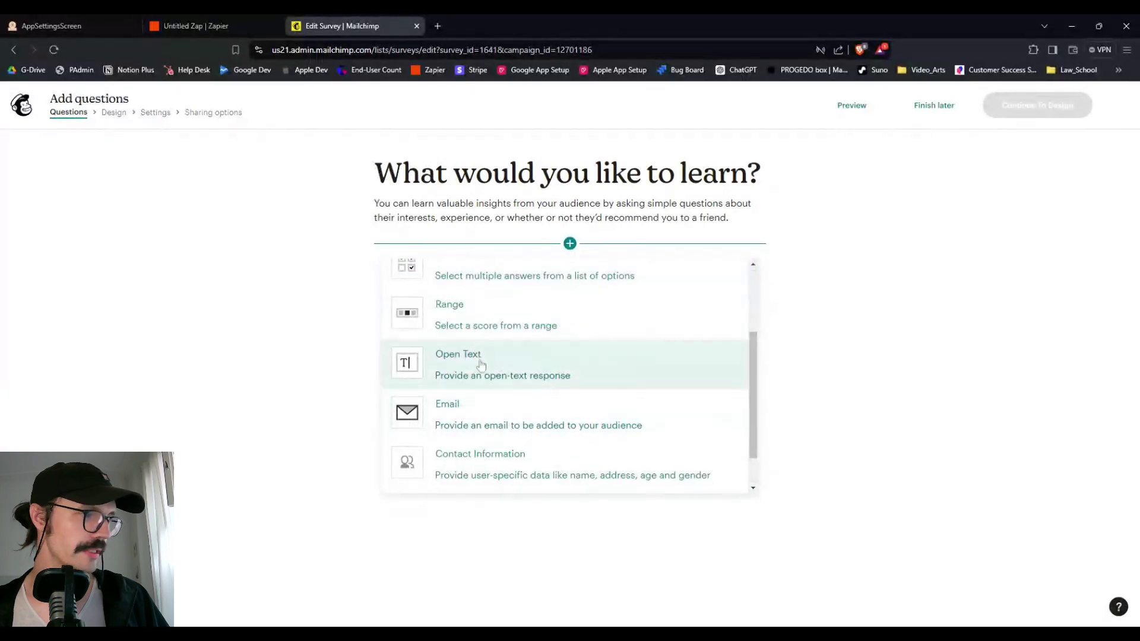
{"action": "scroll", "coordinate": [484, 380], "scroll_direction": "down", "scroll_amount": 1}
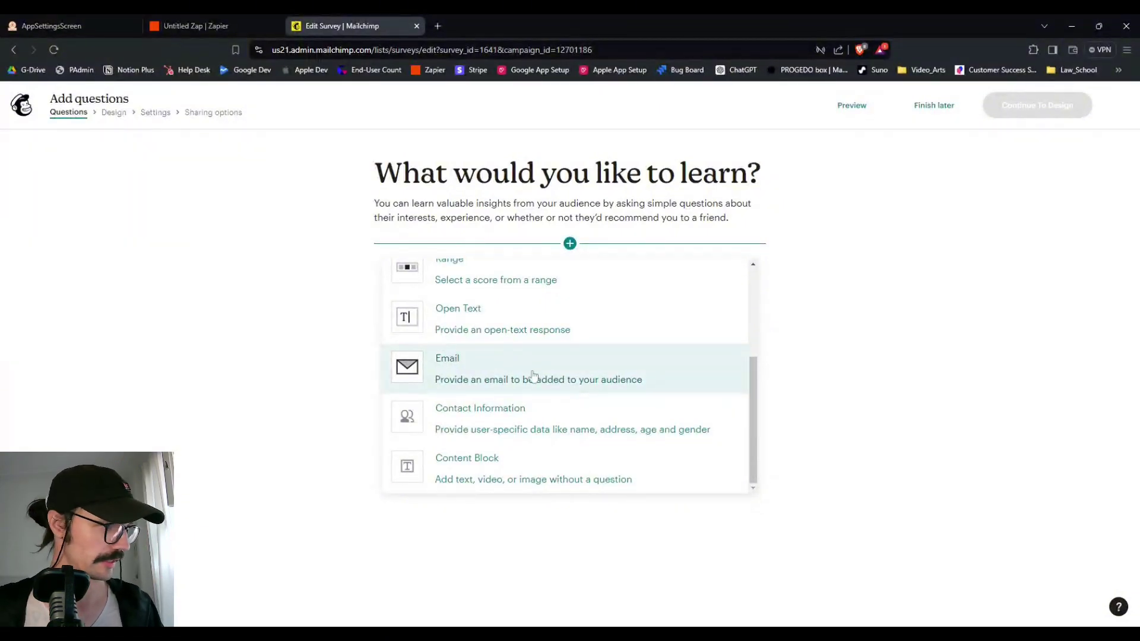
{"action": "scroll", "coordinate": [529, 376], "scroll_direction": "up", "scroll_amount": 2}
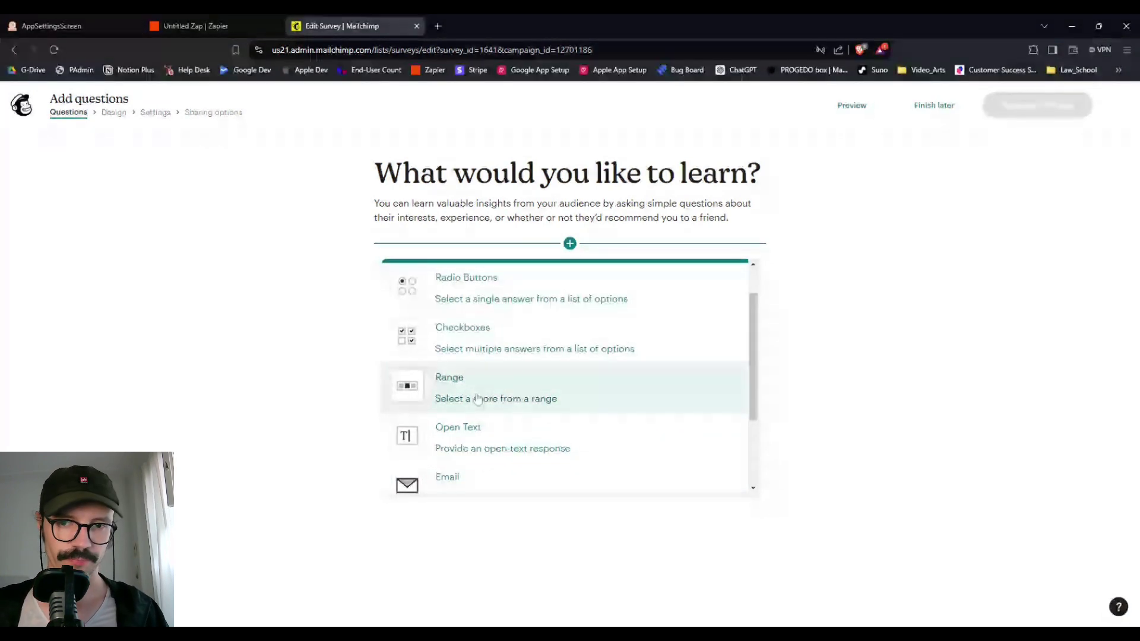
{"action": "left_click", "coordinate": [478, 399]}
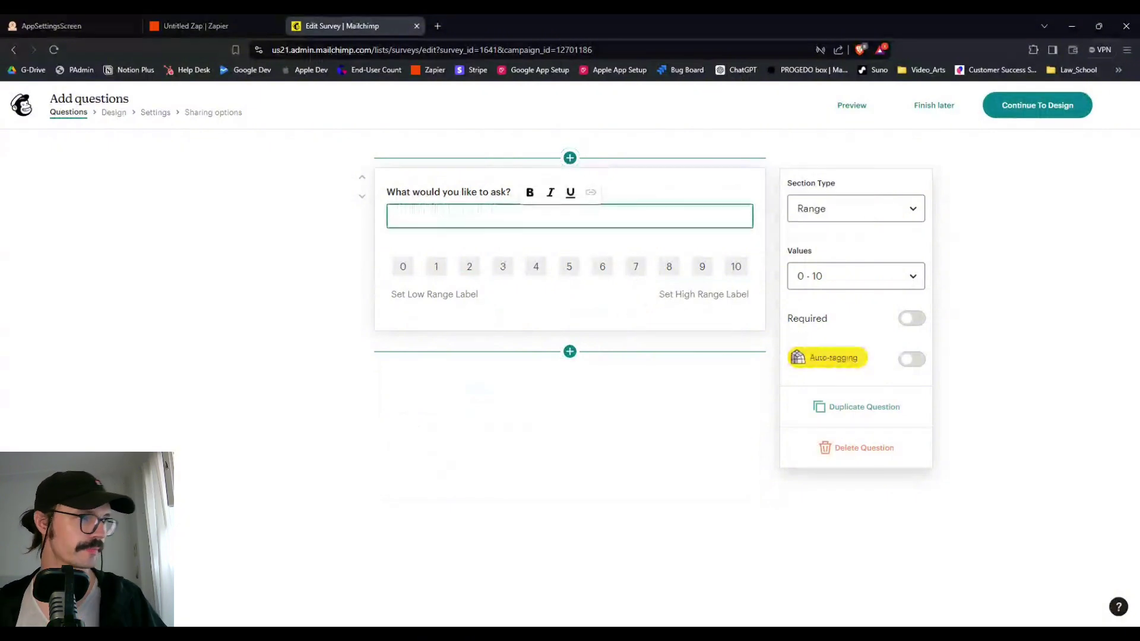
Word the range question 'How easy was your onboarding experience in BBT app? 10 is the easiest.'.
{"action": "type", "text": "How"}
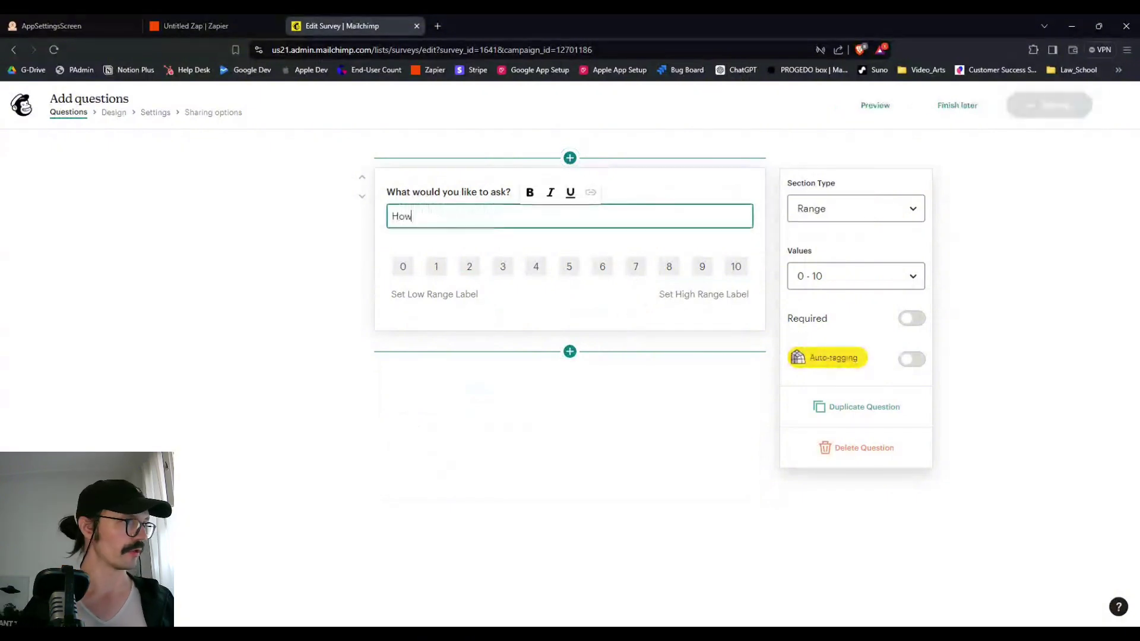
{"action": "type", "text": " easy w"}
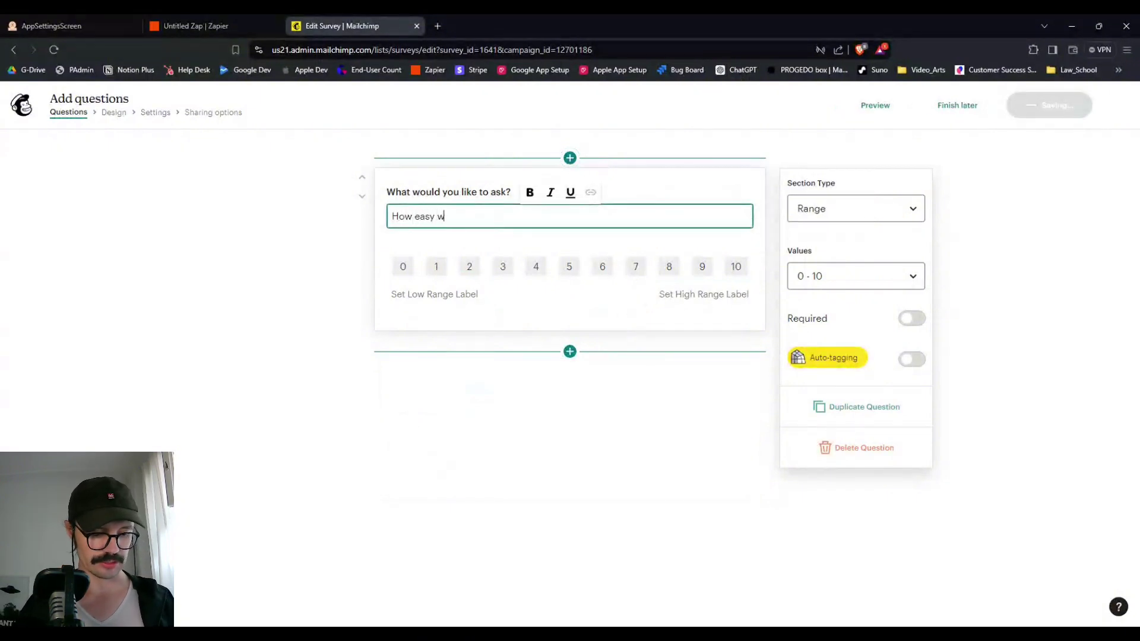
{"action": "type", "text": "as your on boa"}
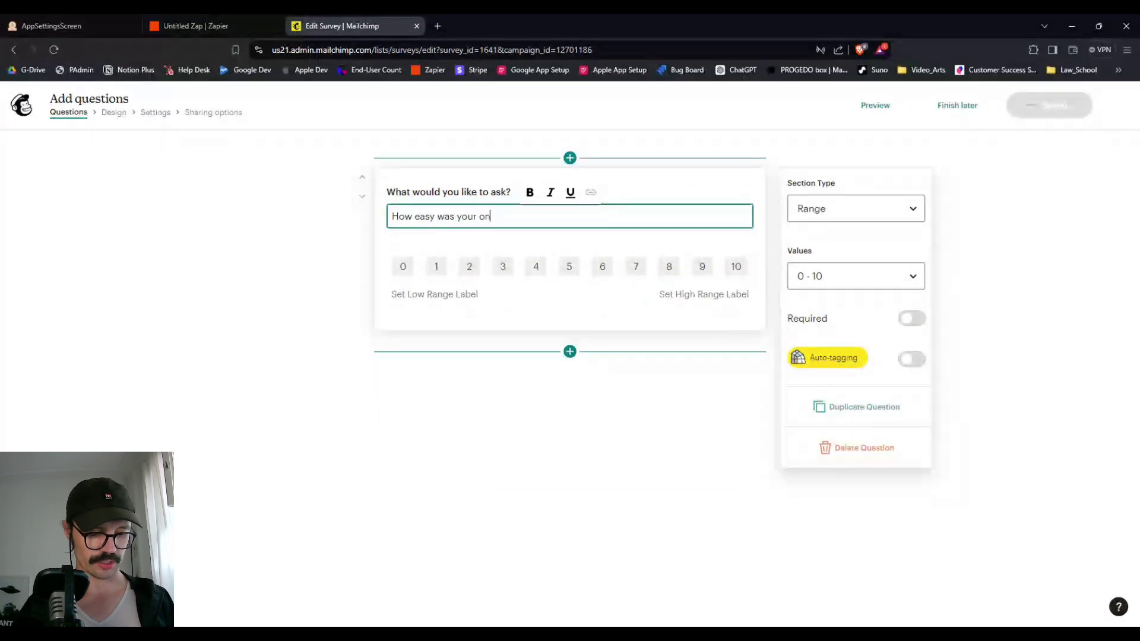
{"action": "key", "text": "BackSpace"}
{"action": "key", "text": "BackSpace"}
{"action": "key", "text": "BackSpace"}
{"action": "key", "text": "BackSpace"}
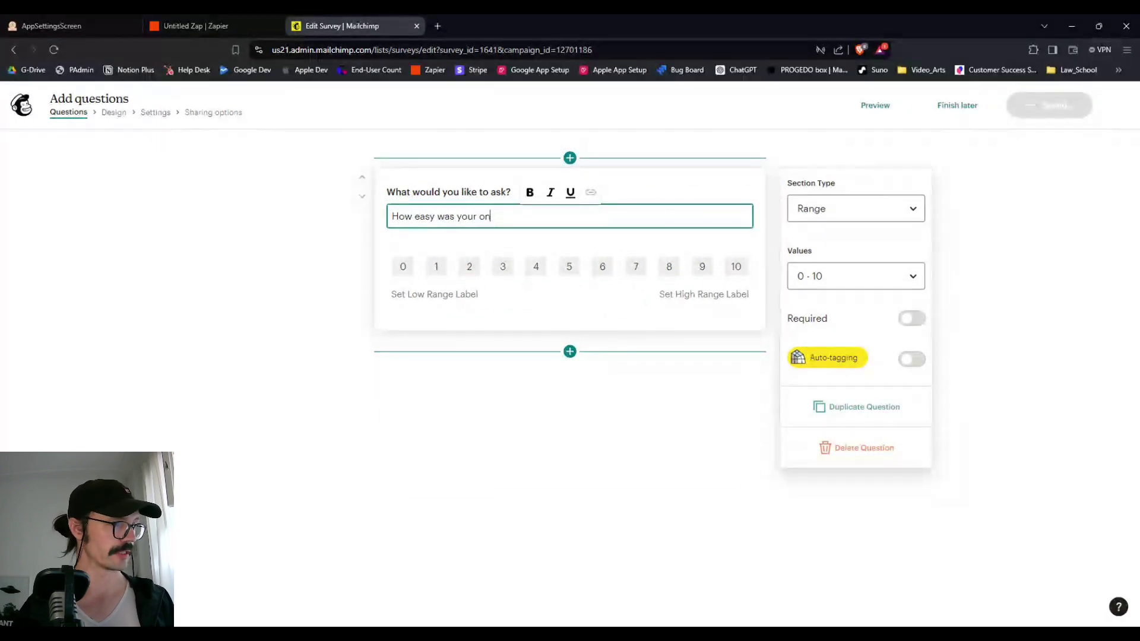
{"action": "type", "text": "boarding expe"}
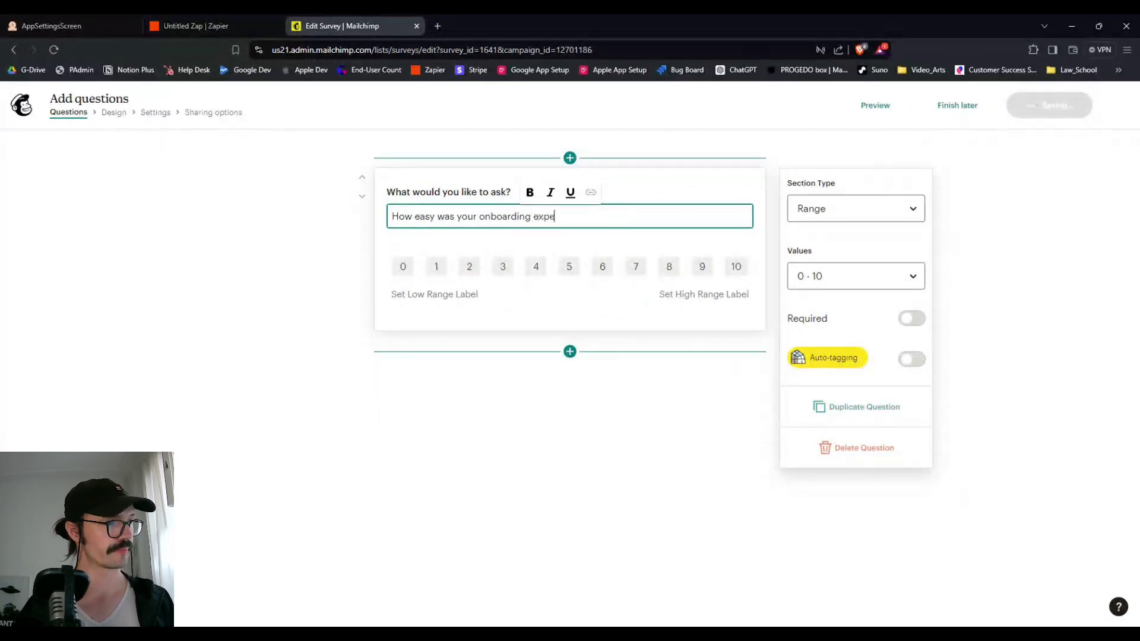
{"action": "type", "text": "rience "}
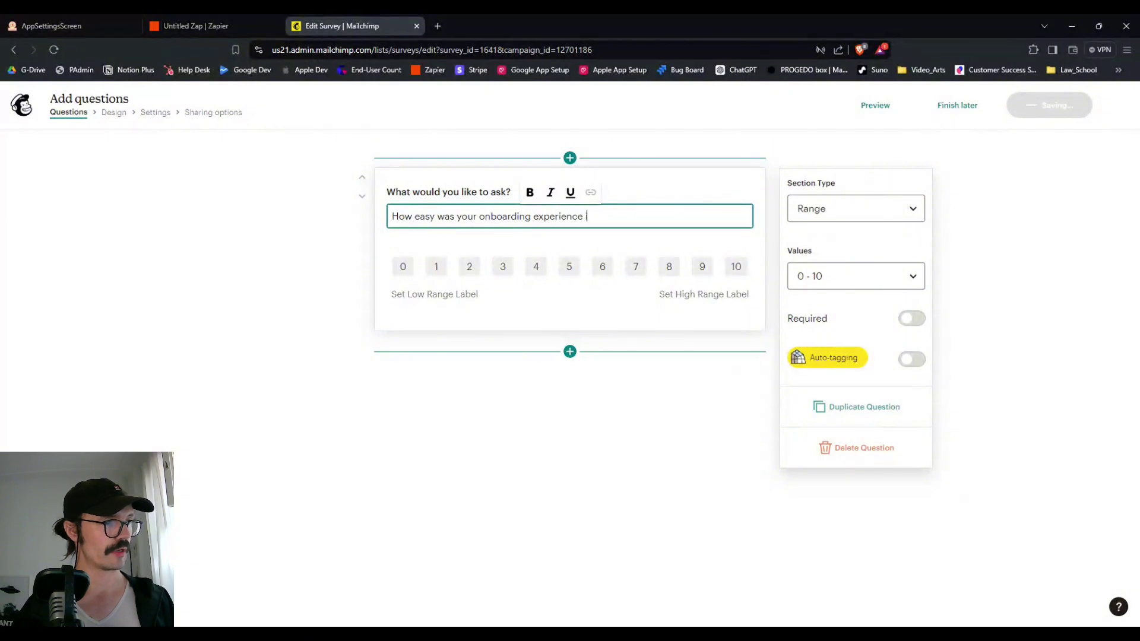
{"action": "type", "text": "in BBT app"}
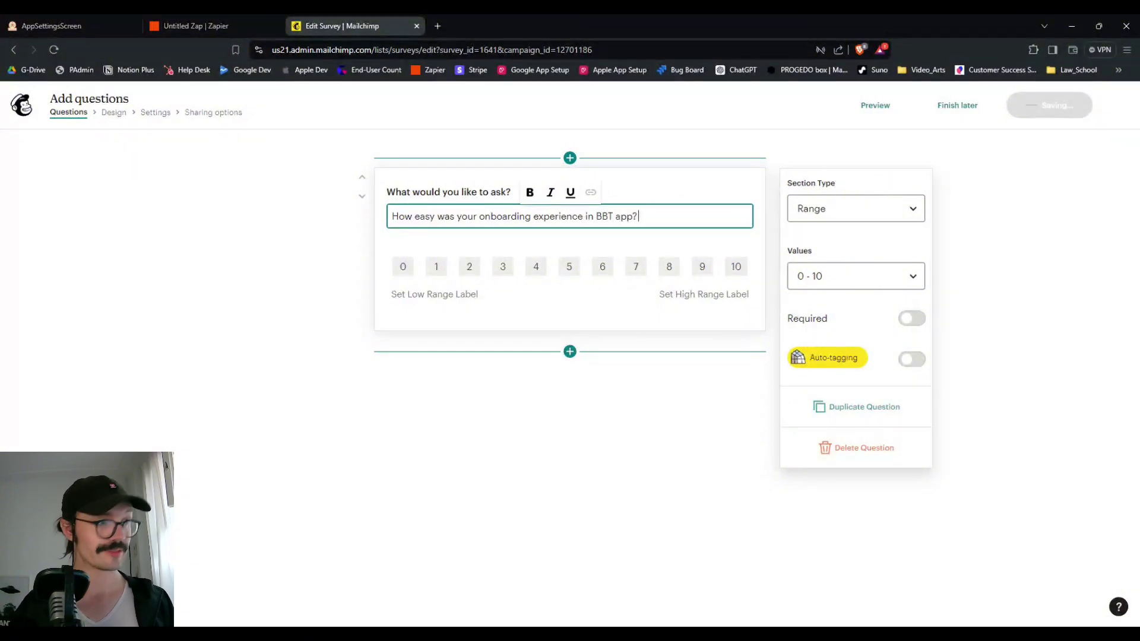
{"action": "type", "text": "? 10 is the eas"}
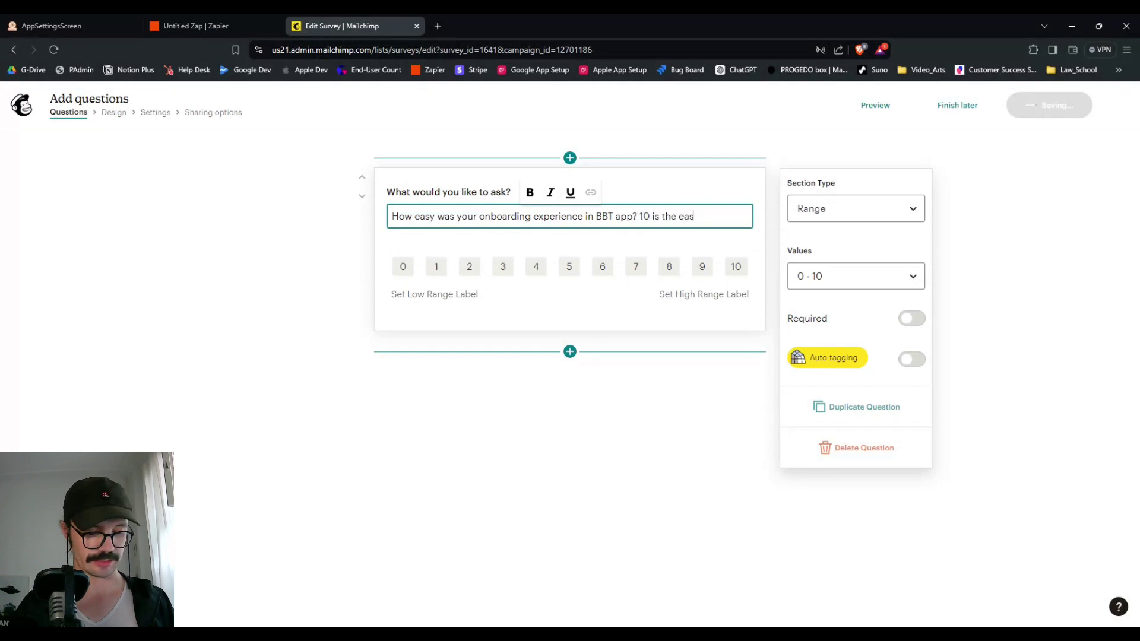
{"action": "type", "text": "iest"}
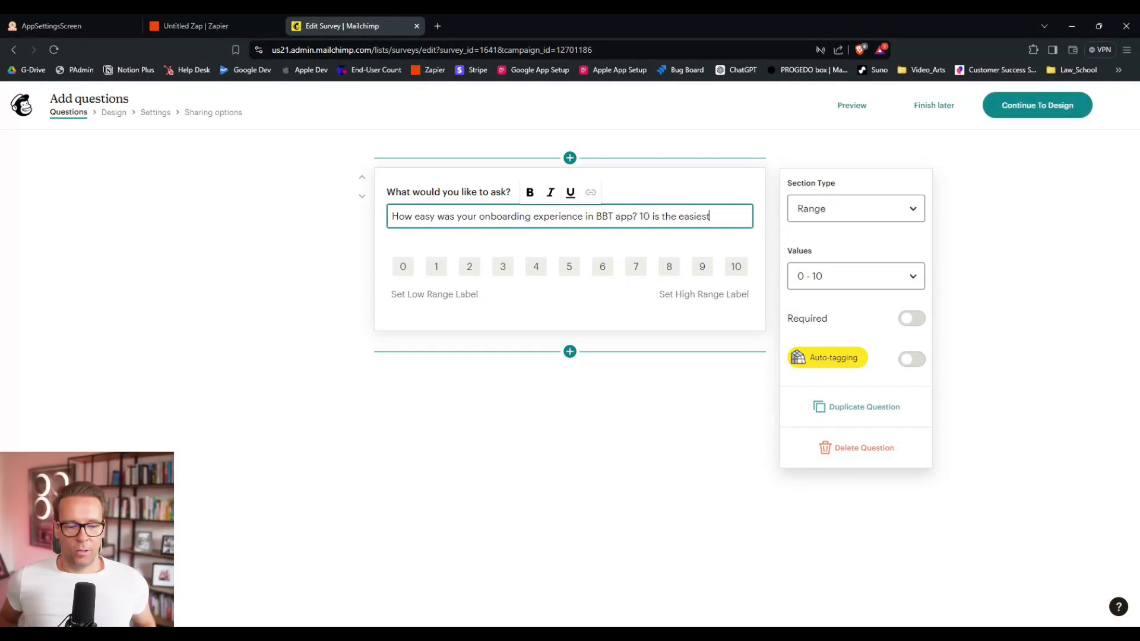
{"action": "type", "text": "."}
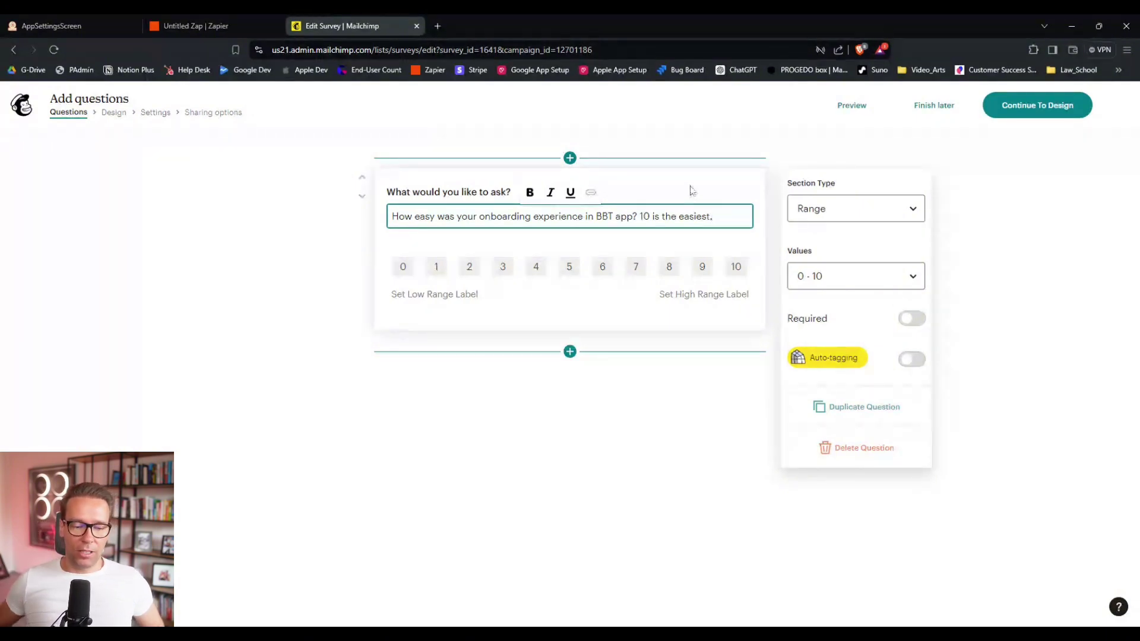
{"action": "left_click", "coordinate": [691, 190]}
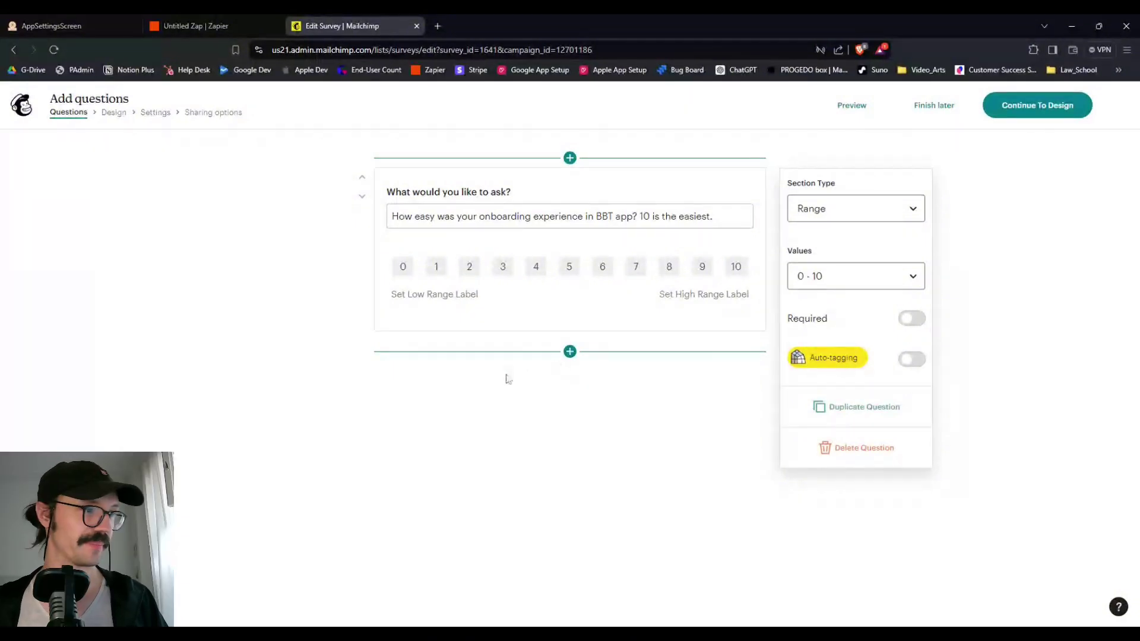
Add an Open Text question below the range question.
{"action": "left_click", "coordinate": [570, 351]}
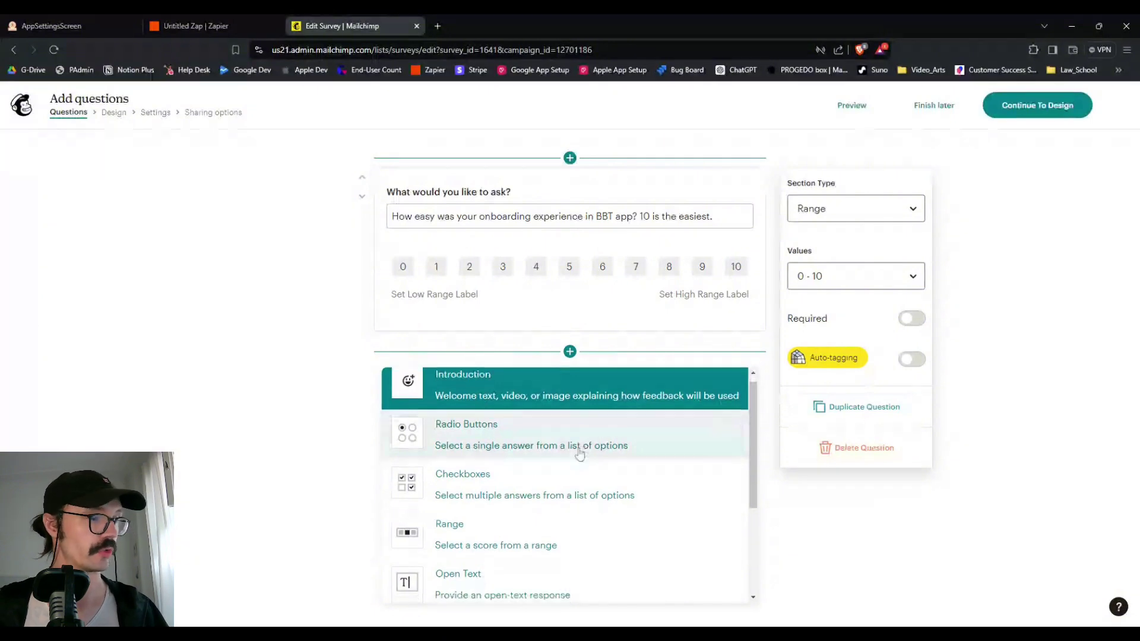
{"action": "scroll", "coordinate": [580, 453], "scroll_direction": "down", "scroll_amount": 1}
{"action": "scroll", "coordinate": [578, 453], "scroll_direction": "up", "scroll_amount": 1}
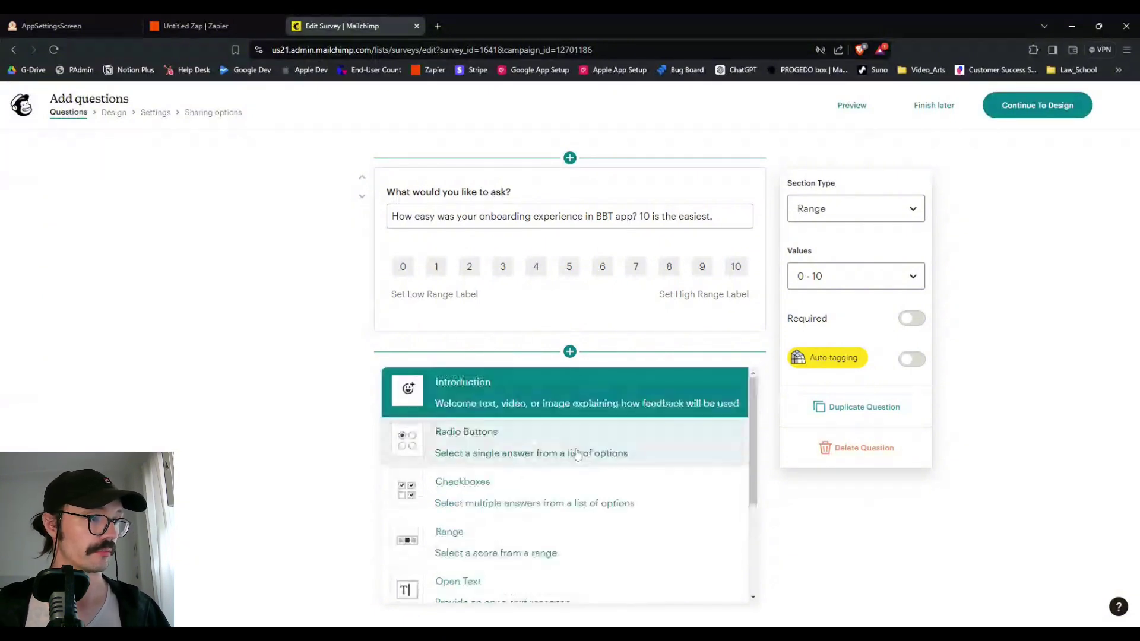
{"action": "scroll", "coordinate": [577, 454], "scroll_direction": "down", "scroll_amount": 1}
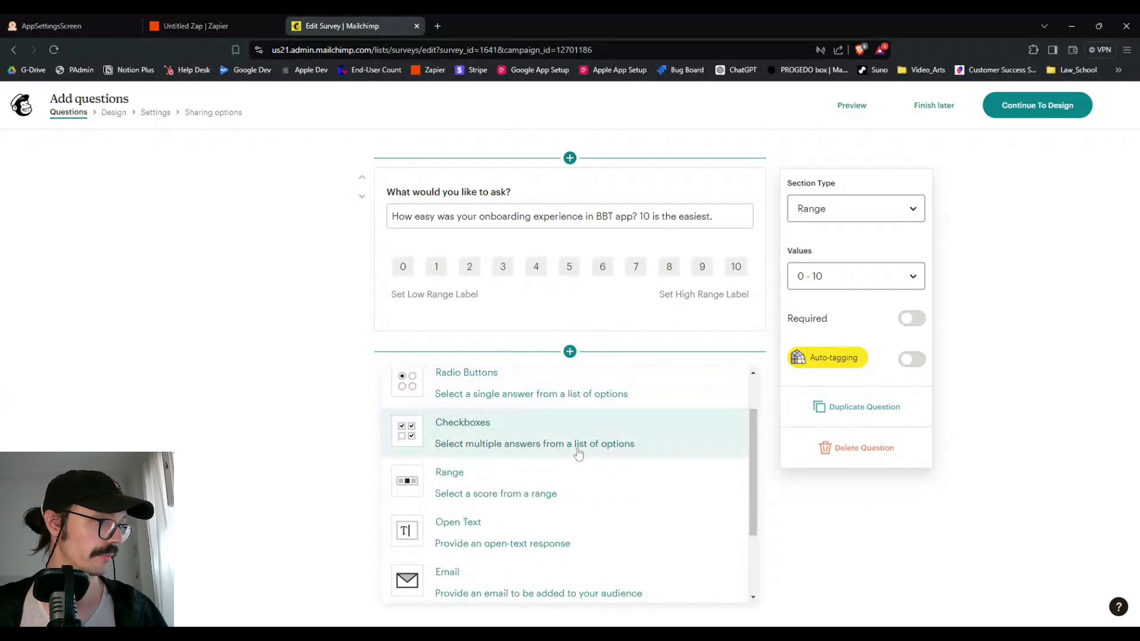
{"action": "scroll", "coordinate": [579, 453], "scroll_direction": "down", "scroll_amount": 1}
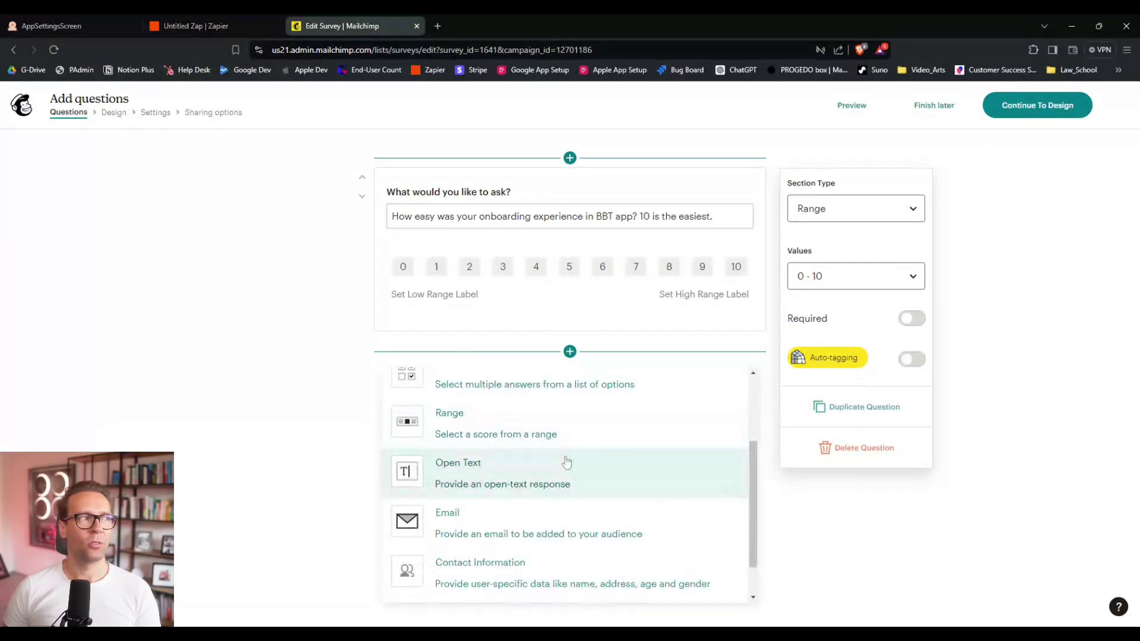
{"action": "scroll", "coordinate": [556, 465], "scroll_direction": "down", "scroll_amount": 1}
{"action": "scroll", "coordinate": [557, 465], "scroll_direction": "up", "scroll_amount": 1}
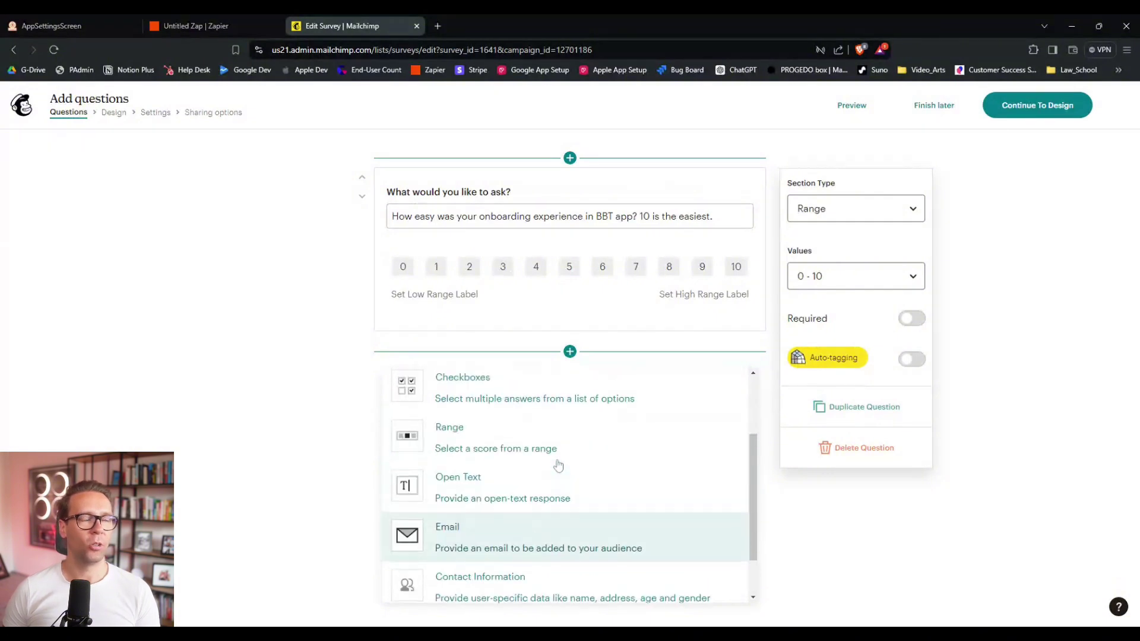
{"action": "scroll", "coordinate": [556, 499], "scroll_direction": "up", "scroll_amount": 1}
{"action": "scroll", "coordinate": [554, 500], "scroll_direction": "down", "scroll_amount": 1}
{"action": "scroll", "coordinate": [554, 500], "scroll_direction": "down", "scroll_amount": 1}
{"action": "left_click", "coordinate": [552, 499]}
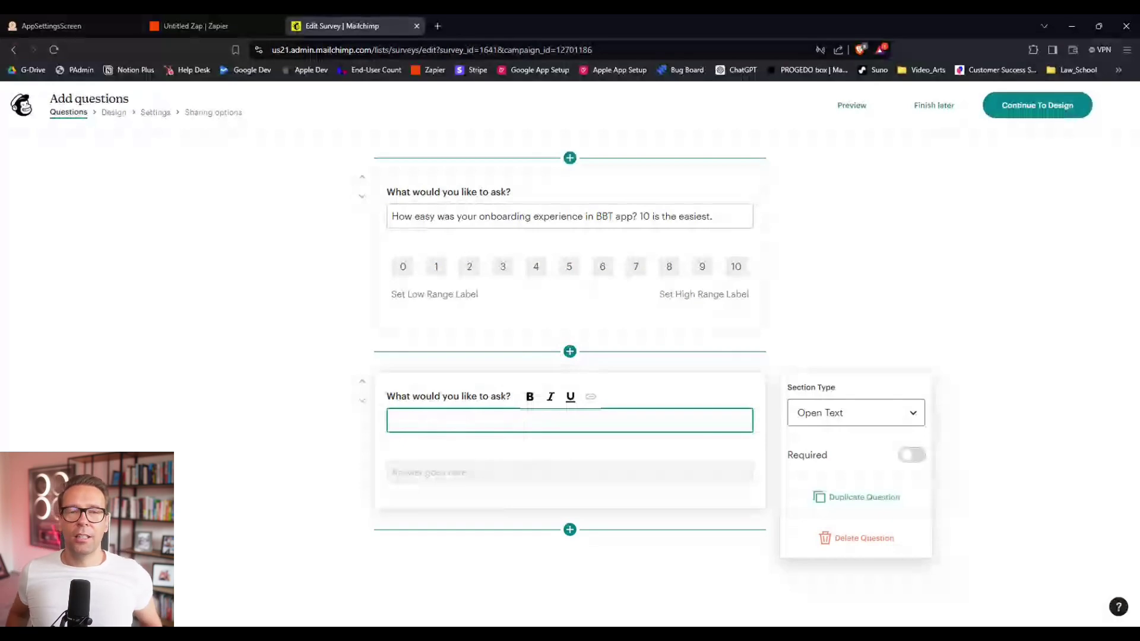
Word the open-text question 'Where did you find the most difficulty?' and continue to Design.
{"action": "type", "text": "Wha"}
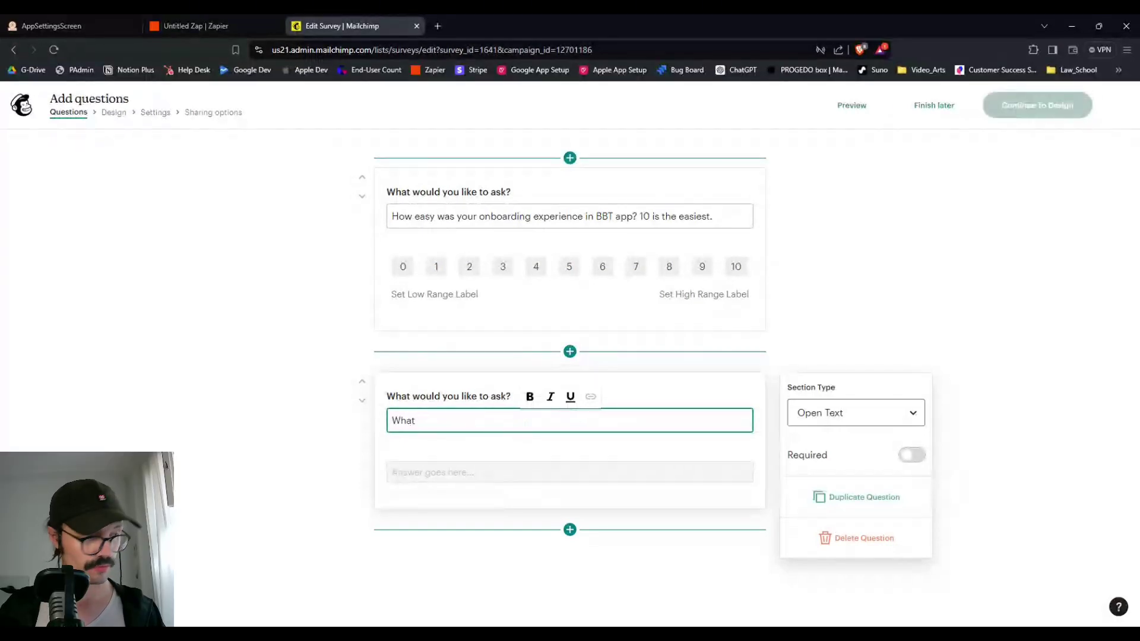
{"action": "key", "text": "BackSpace"}
{"action": "type", "text": "ere didf y"}
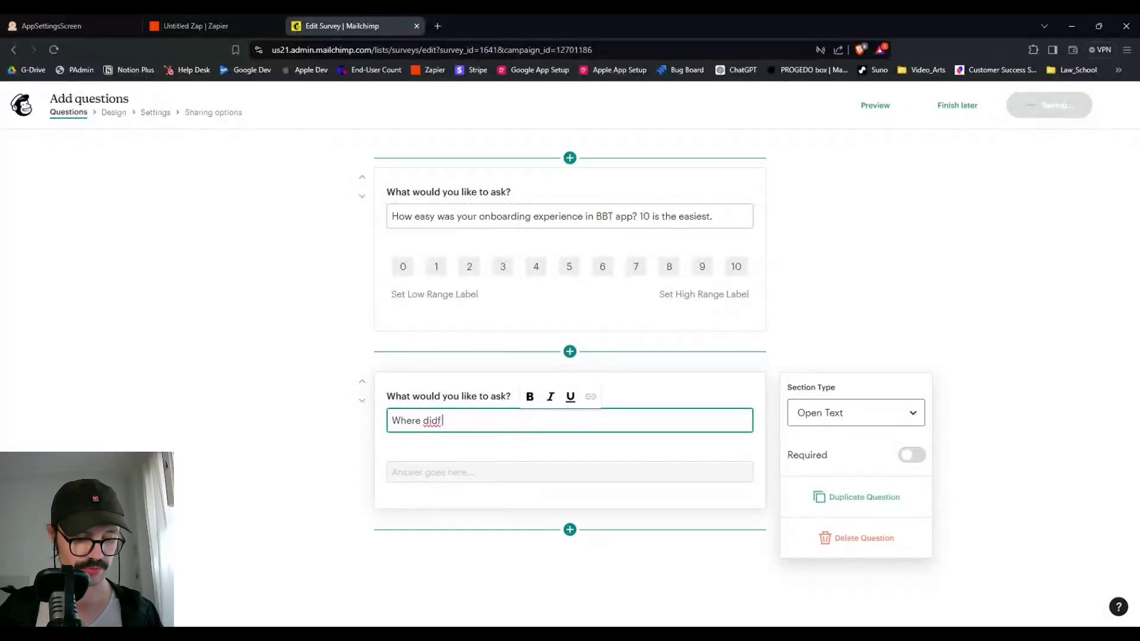
{"action": "key", "text": "BackSpace"}
{"action": "key", "text": "BackSpace"}
{"action": "type", "text": "you find"}
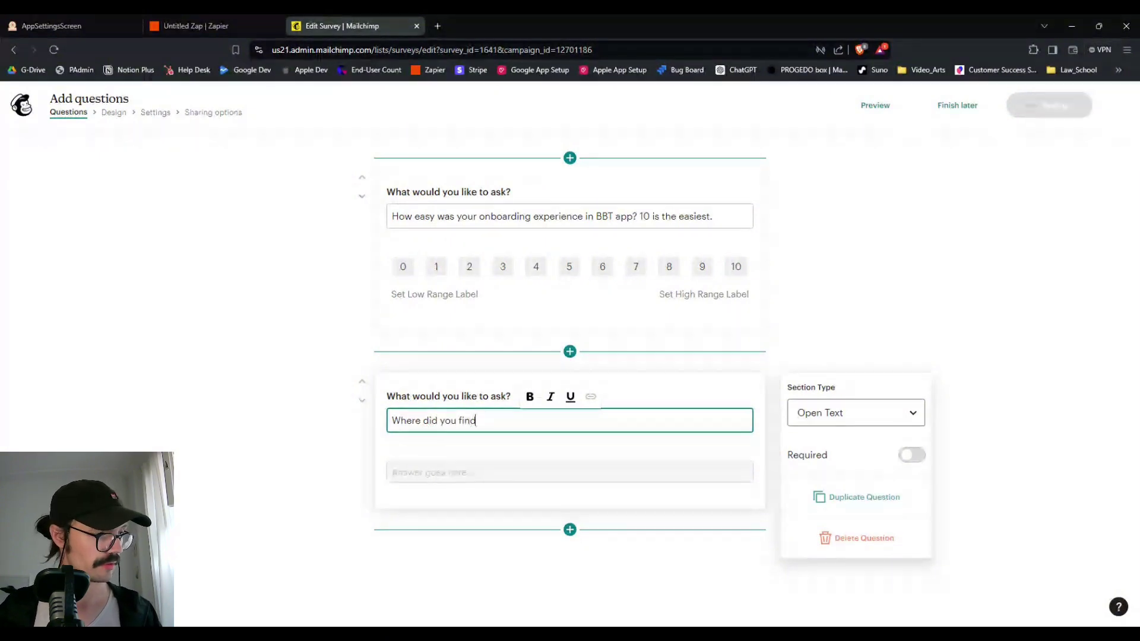
{"action": "type", "text": " t"}
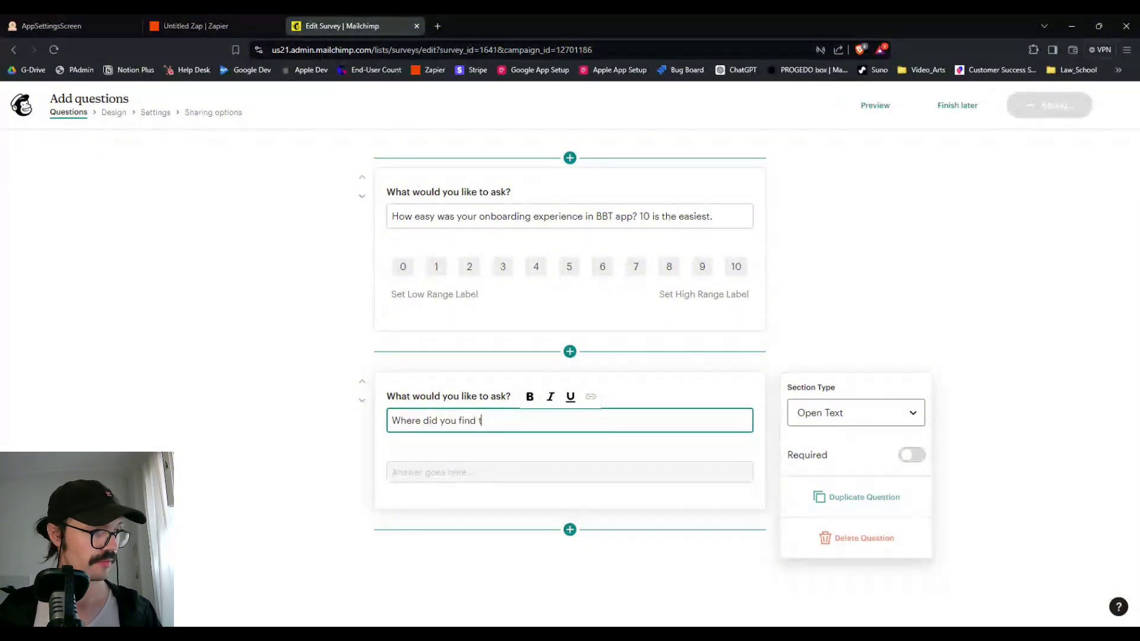
{"action": "type", "text": "he most difficulty?"}
{"action": "left_click", "coordinate": [582, 474]}
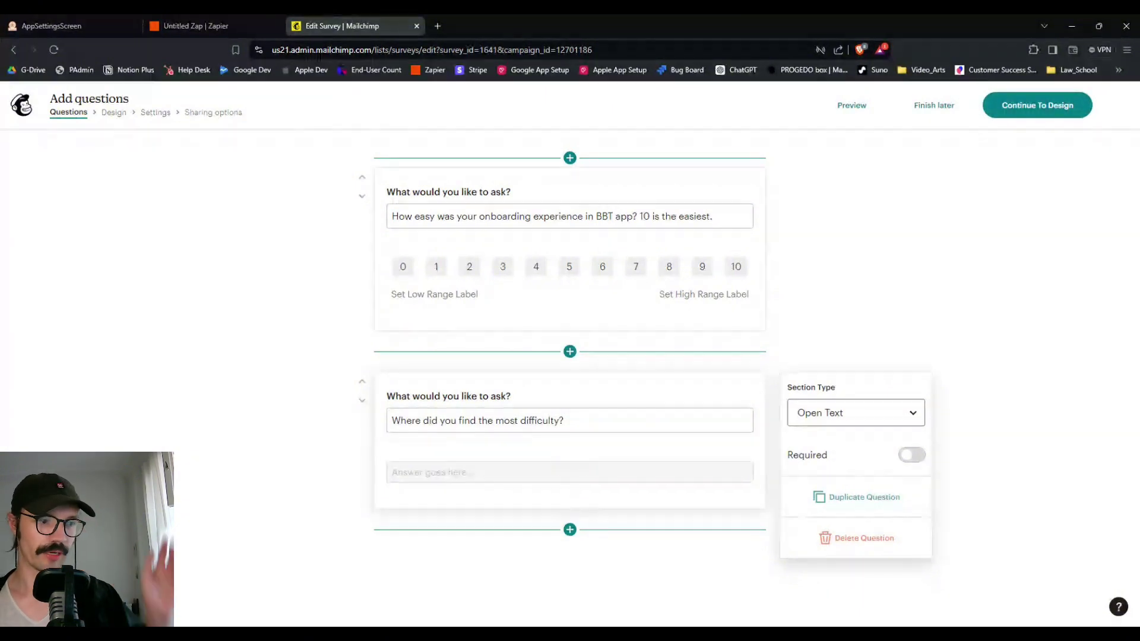
{"action": "left_click", "coordinate": [1017, 117]}
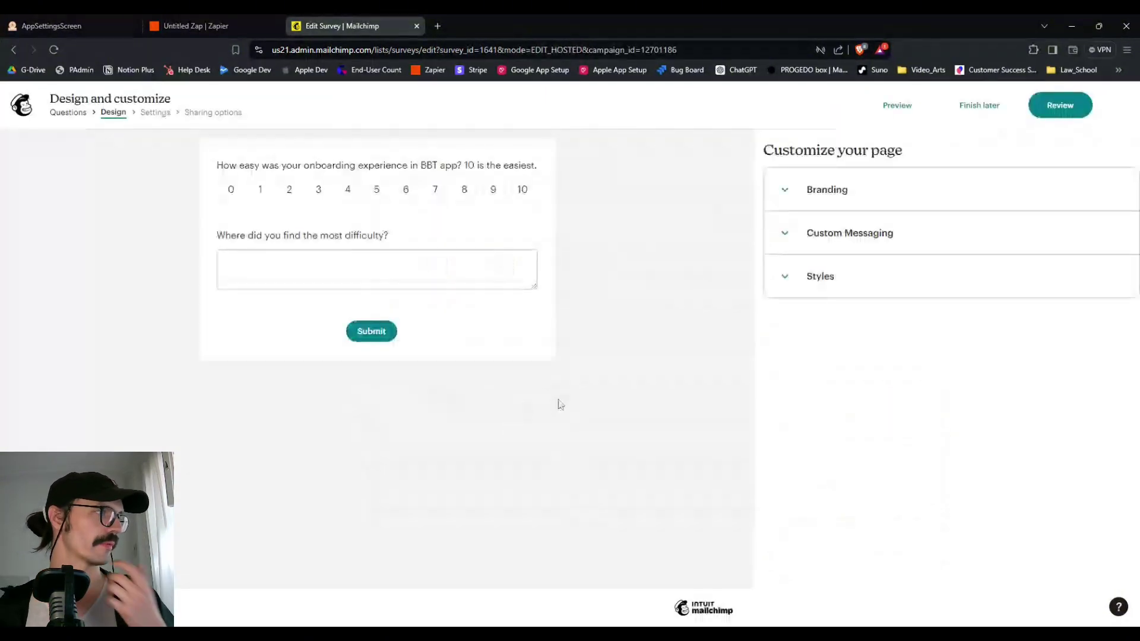
Continue through survey review, confirm the Take survey block's link, and save the Survey Email.
{"action": "left_click", "coordinate": [1073, 111]}
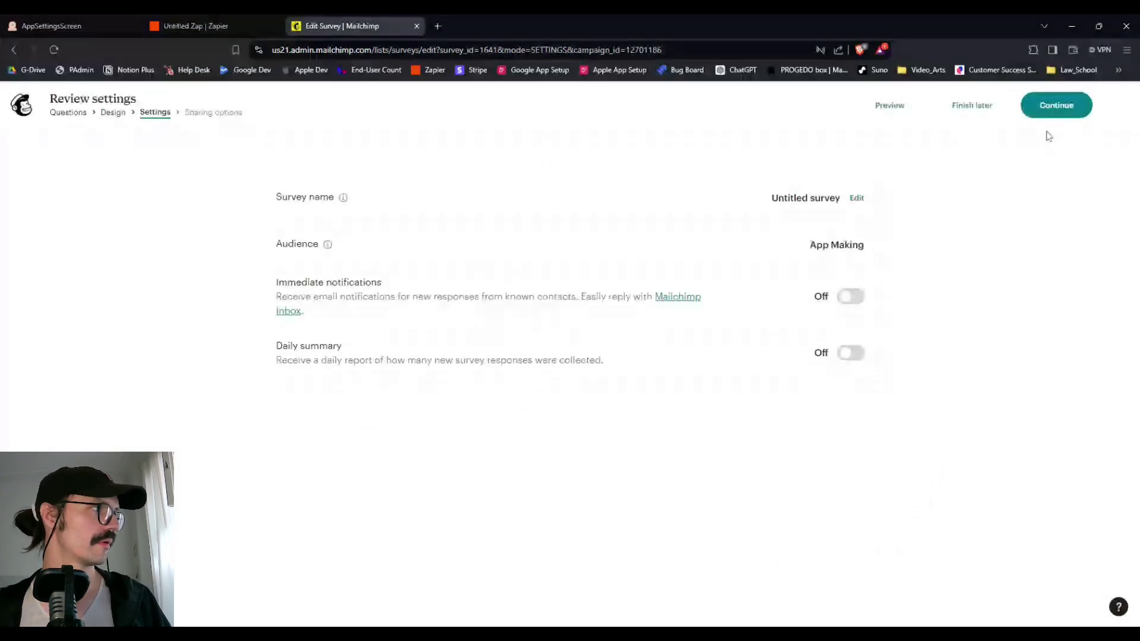
{"action": "left_click", "coordinate": [1054, 109]}
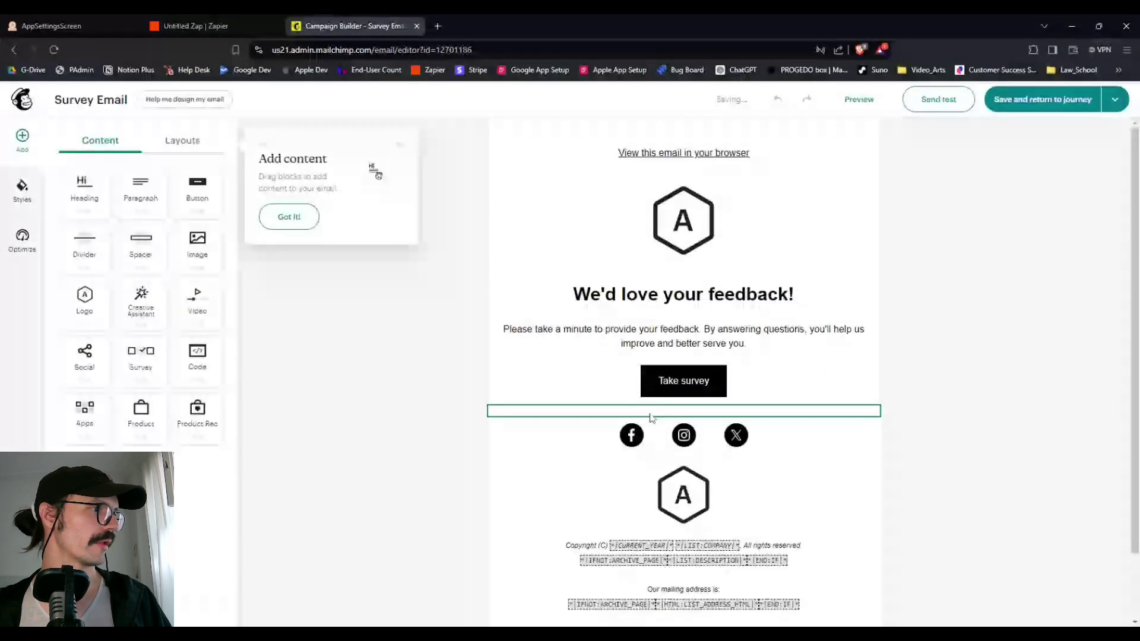
{"action": "left_click", "coordinate": [655, 395]}
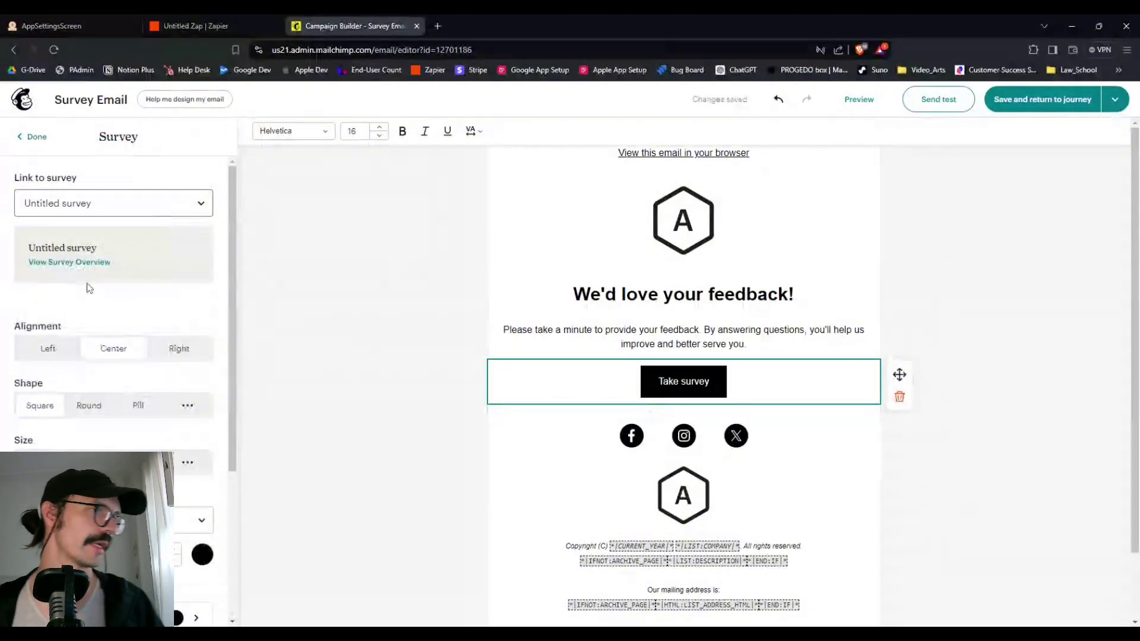
{"action": "left_click", "coordinate": [425, 344]}
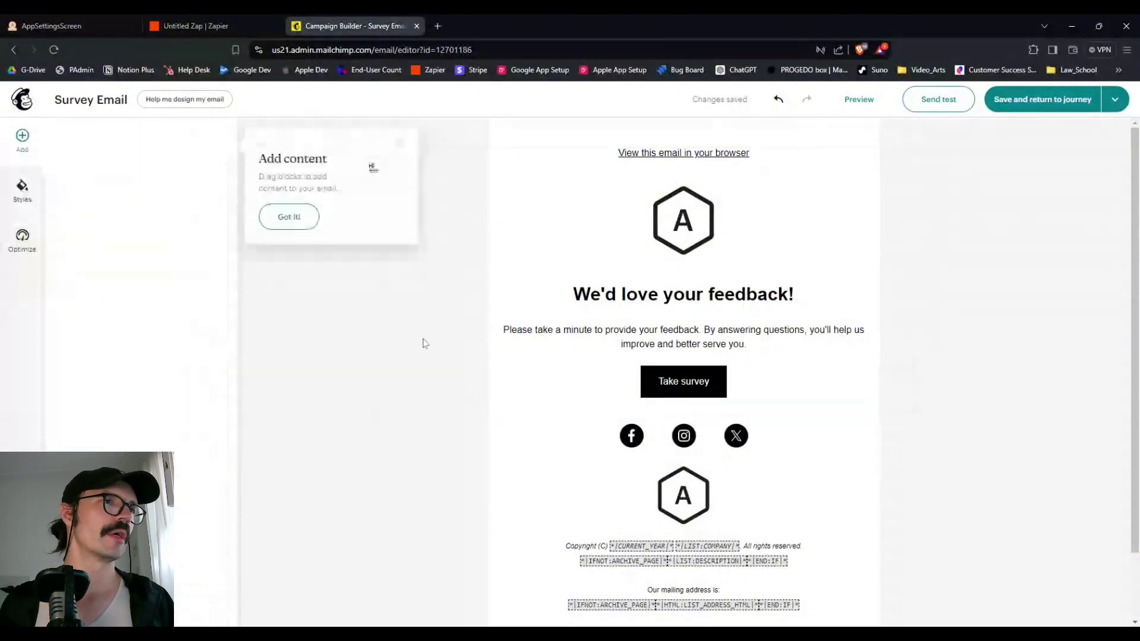
{"action": "left_click", "coordinate": [1068, 102]}
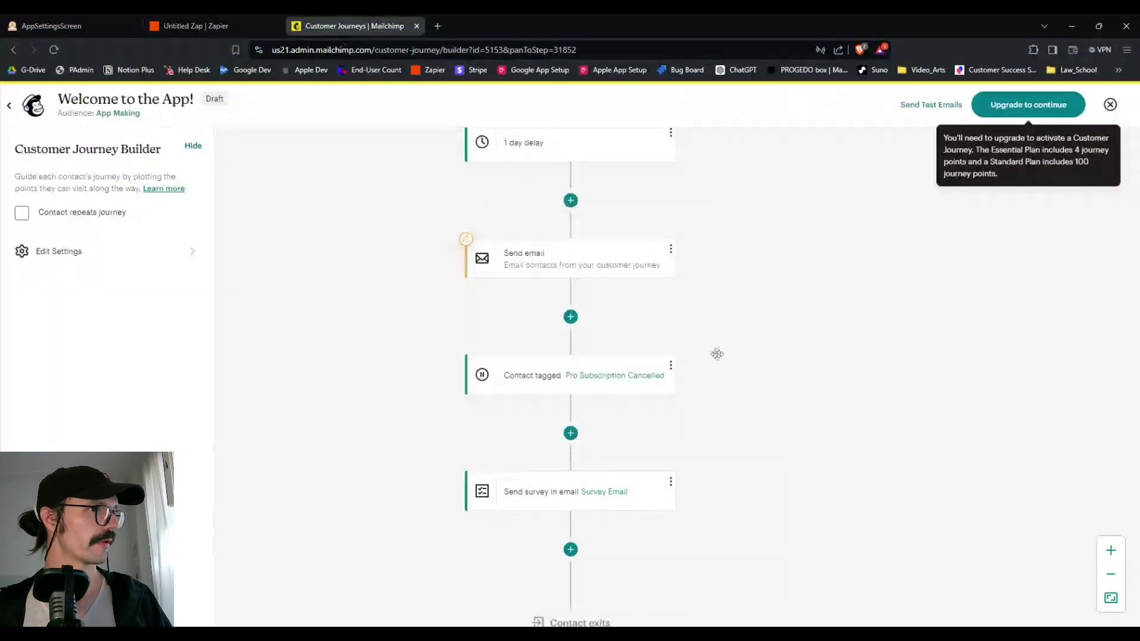
{"action": "scroll", "coordinate": [717, 354], "scroll_direction": "up", "scroll_amount": 5}
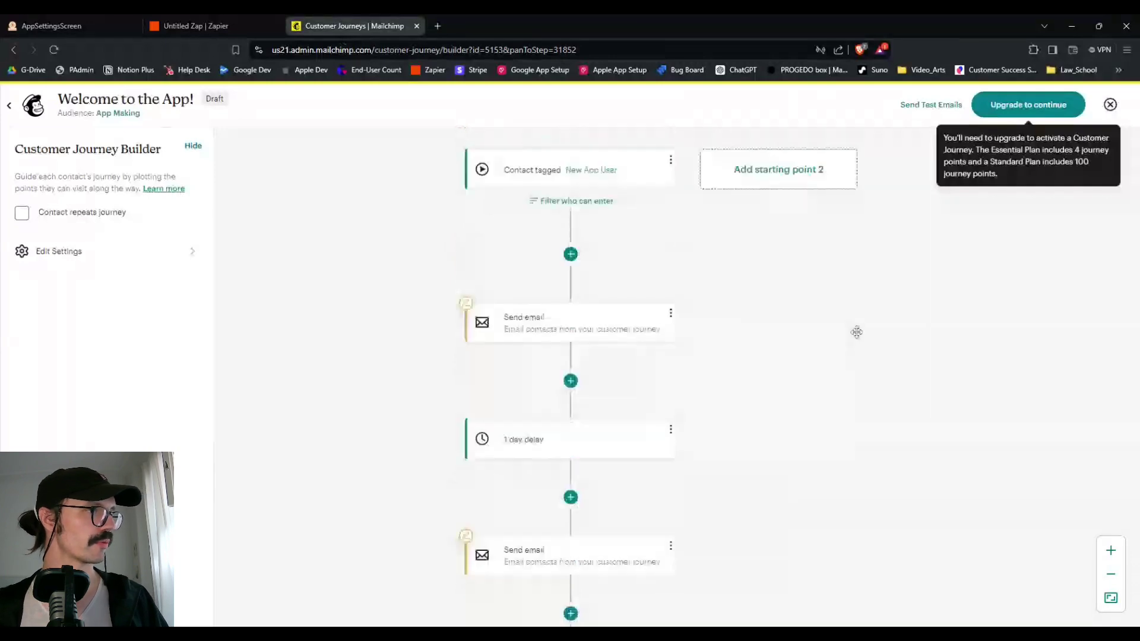
{"action": "scroll", "coordinate": [857, 332], "scroll_direction": "up", "scroll_amount": 3}
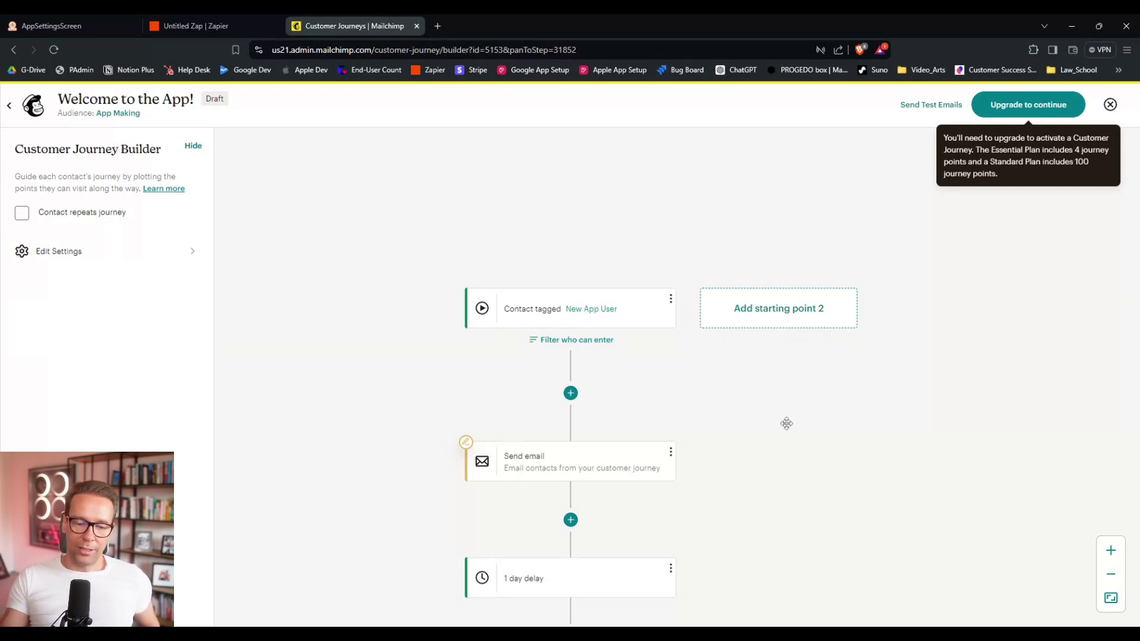
Set the Passion.io trigger to Comment Created on the Introduce Yourself post.
{"action": "left_click", "coordinate": [205, 20]}
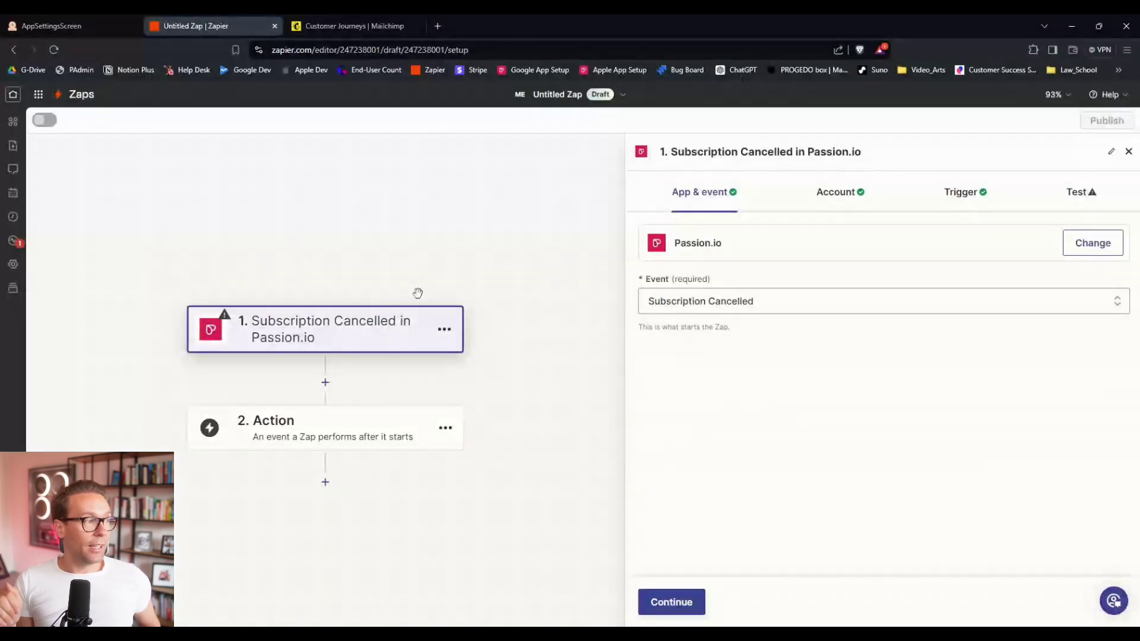
{"action": "left_click", "coordinate": [729, 301]}
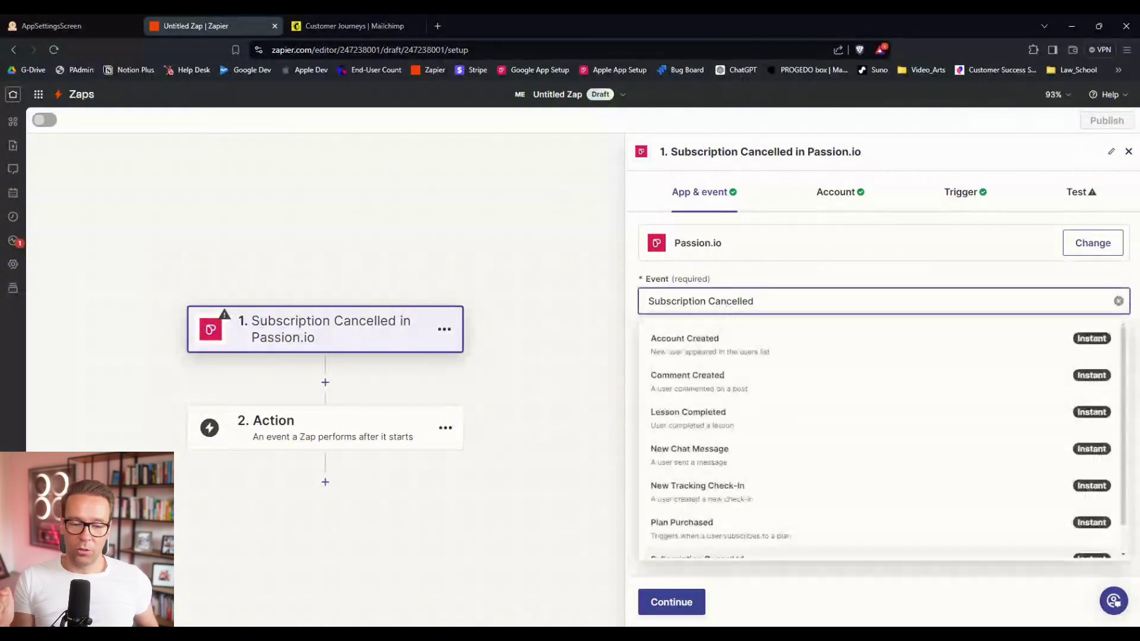
{"action": "left_click", "coordinate": [710, 385]}
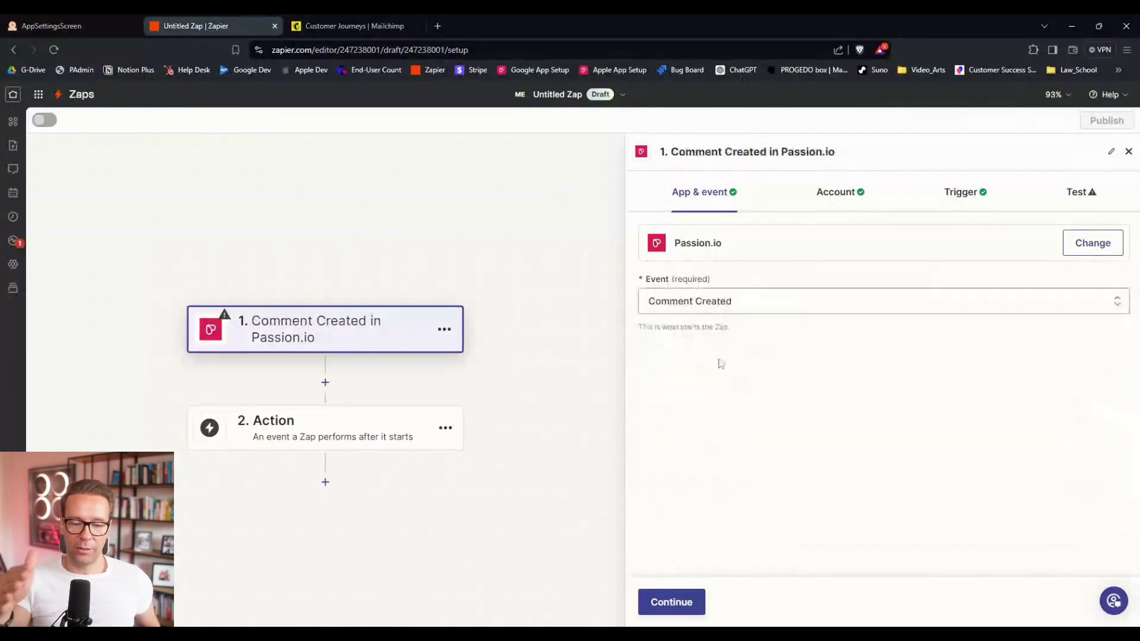
{"action": "left_click", "coordinate": [701, 603]}
{"action": "left_click", "coordinate": [701, 603]}
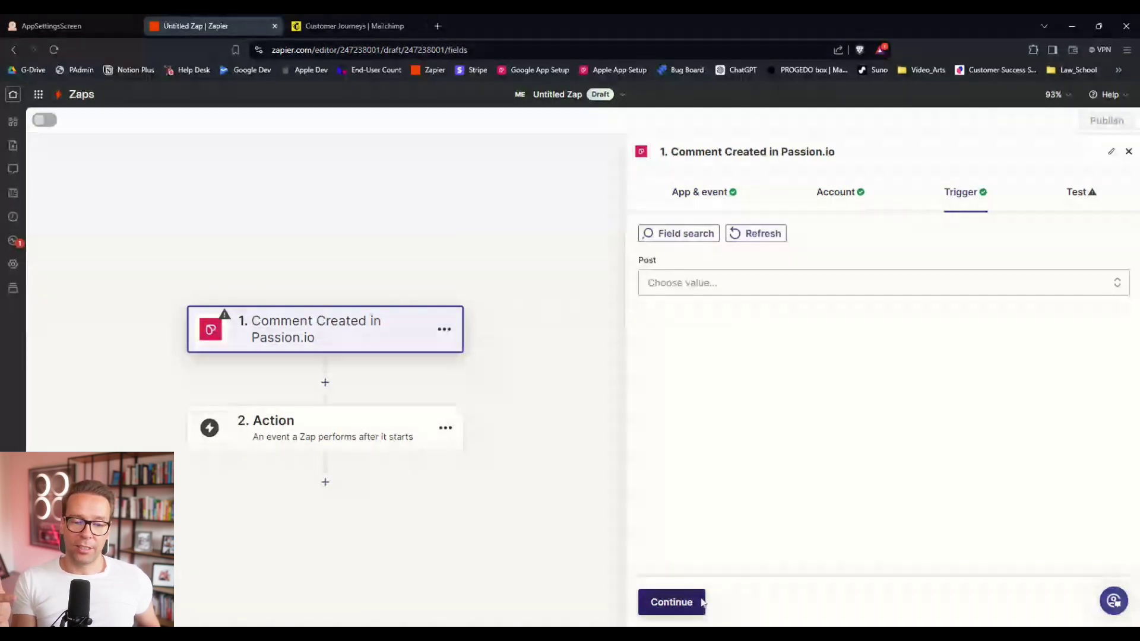
{"action": "left_click", "coordinate": [712, 283]}
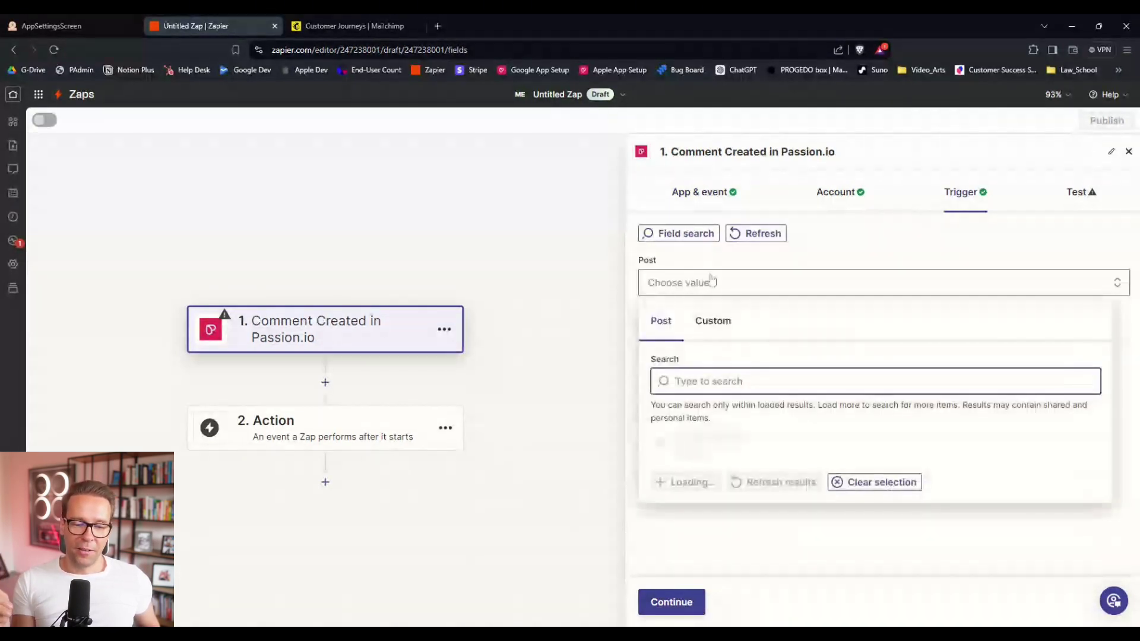
{"action": "left_click", "coordinate": [734, 478]}
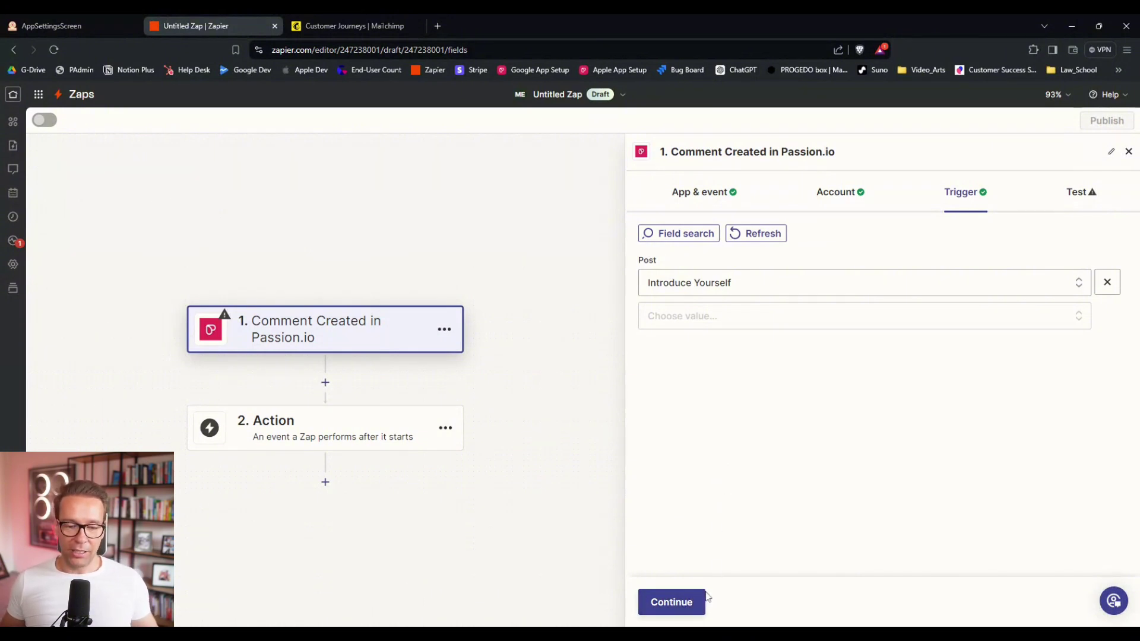
{"action": "left_click", "coordinate": [687, 603]}
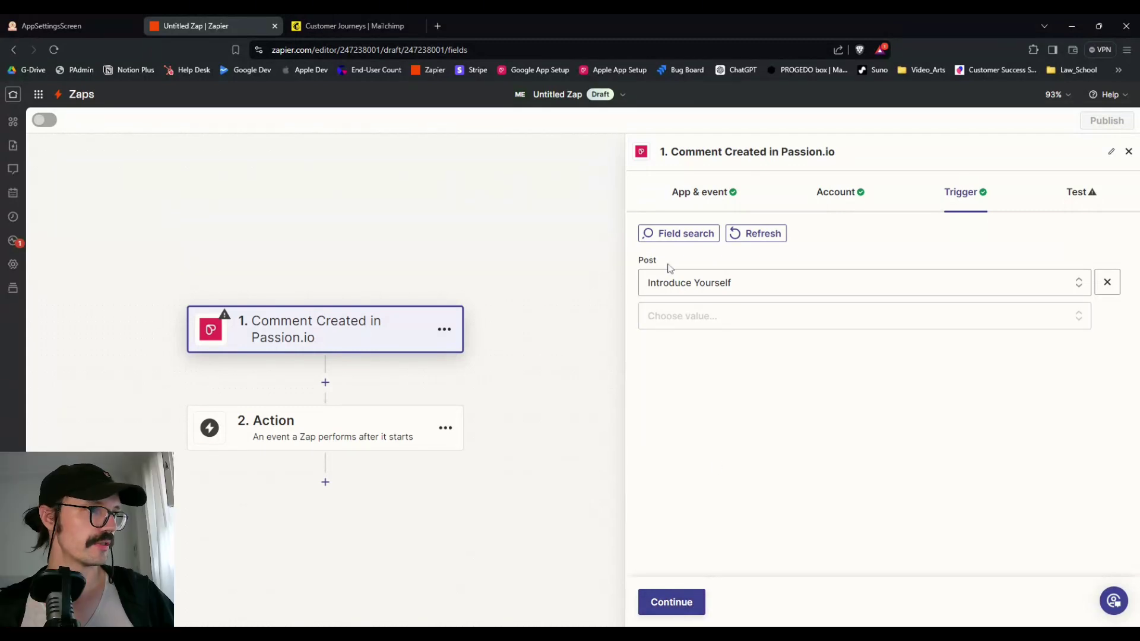
Test the trigger to pull a sample comment and insert a step after it.
{"action": "left_click", "coordinate": [693, 603]}
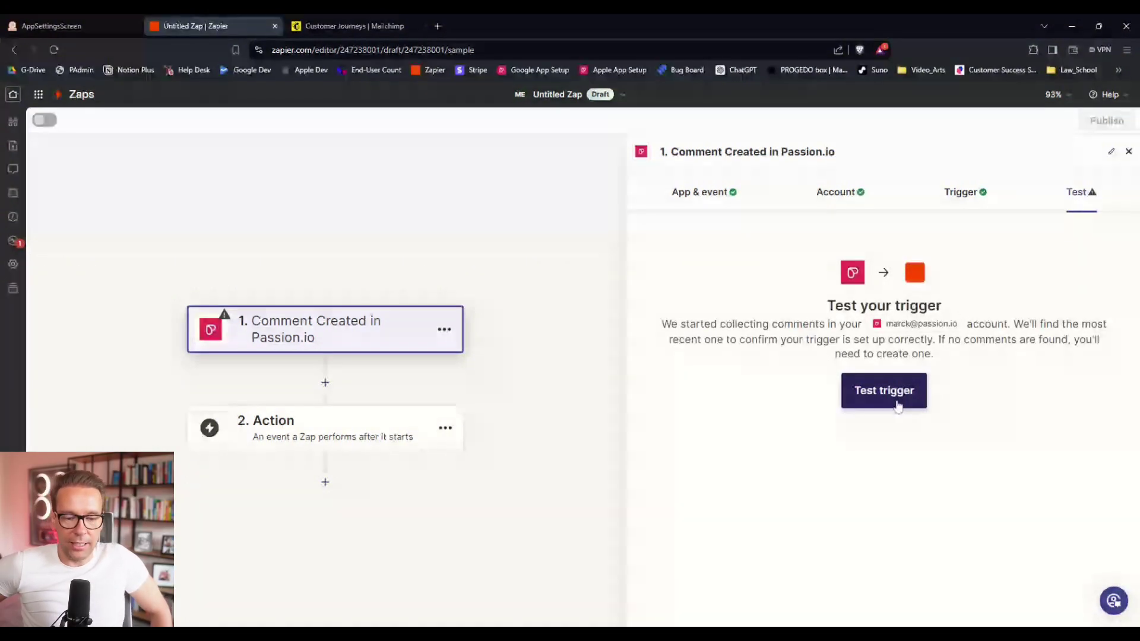
{"action": "left_click", "coordinate": [898, 407]}
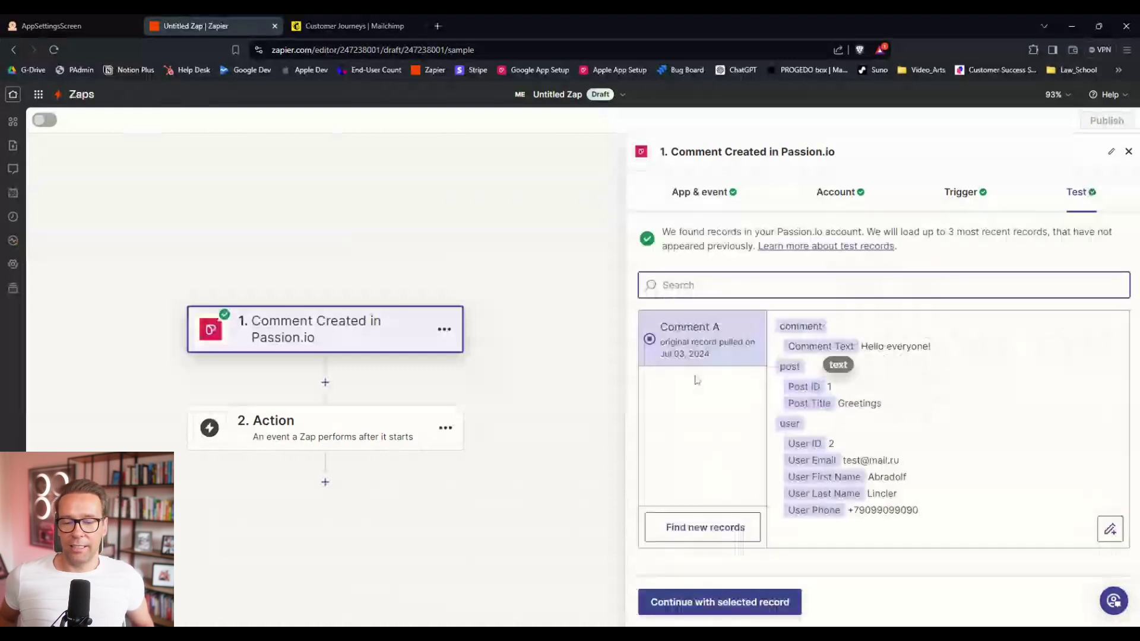
{"action": "left_click", "coordinate": [325, 383]}
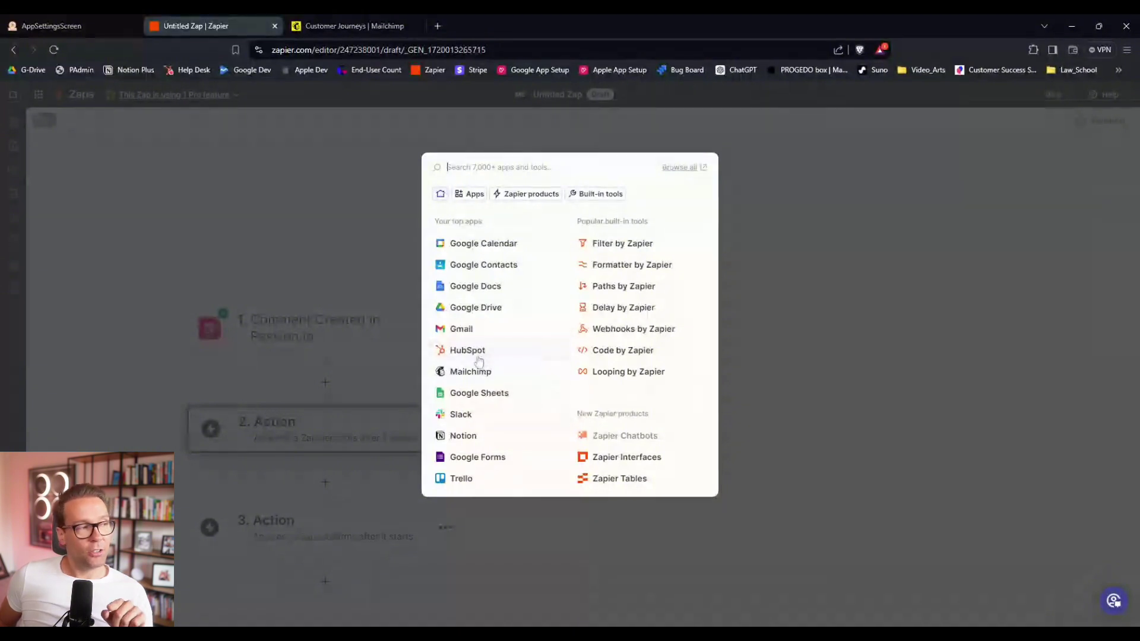
Make step 2 a Filter by Zapier passing only when Comment Text contains '#special'.
{"action": "left_click", "coordinate": [607, 243]}
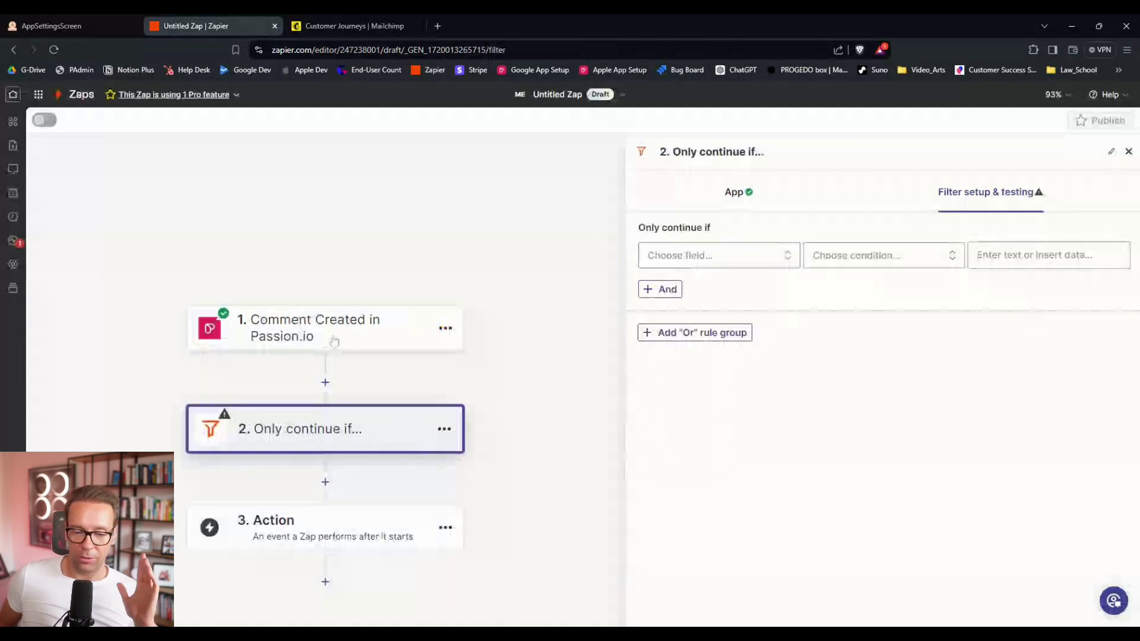
{"action": "left_click", "coordinate": [693, 267]}
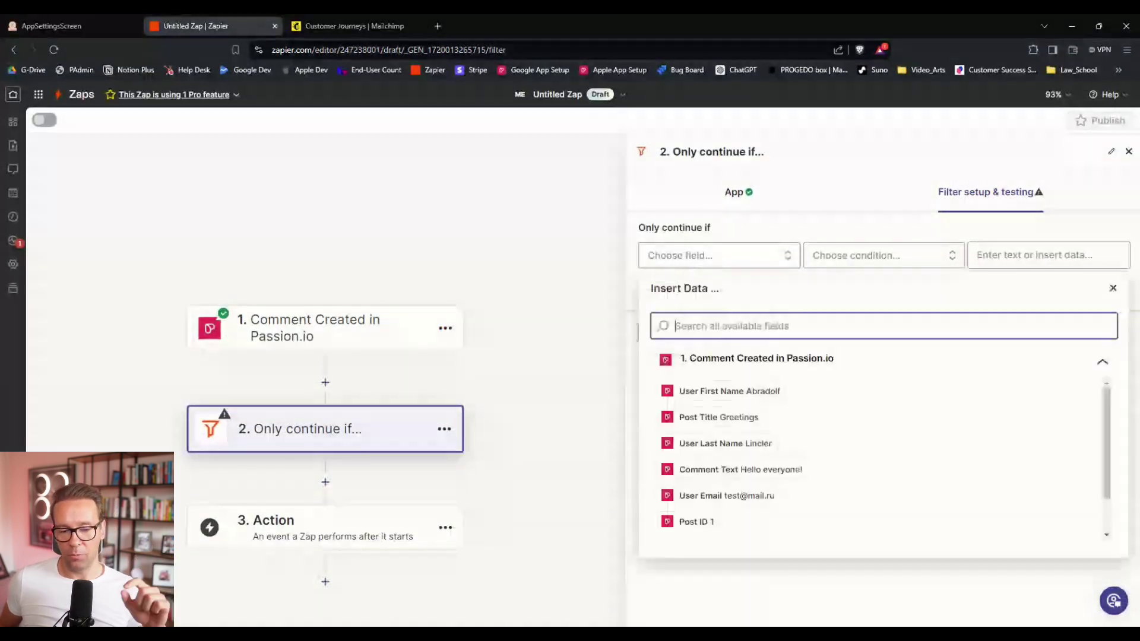
{"action": "left_click", "coordinate": [733, 469]}
{"action": "left_click", "coordinate": [879, 261]}
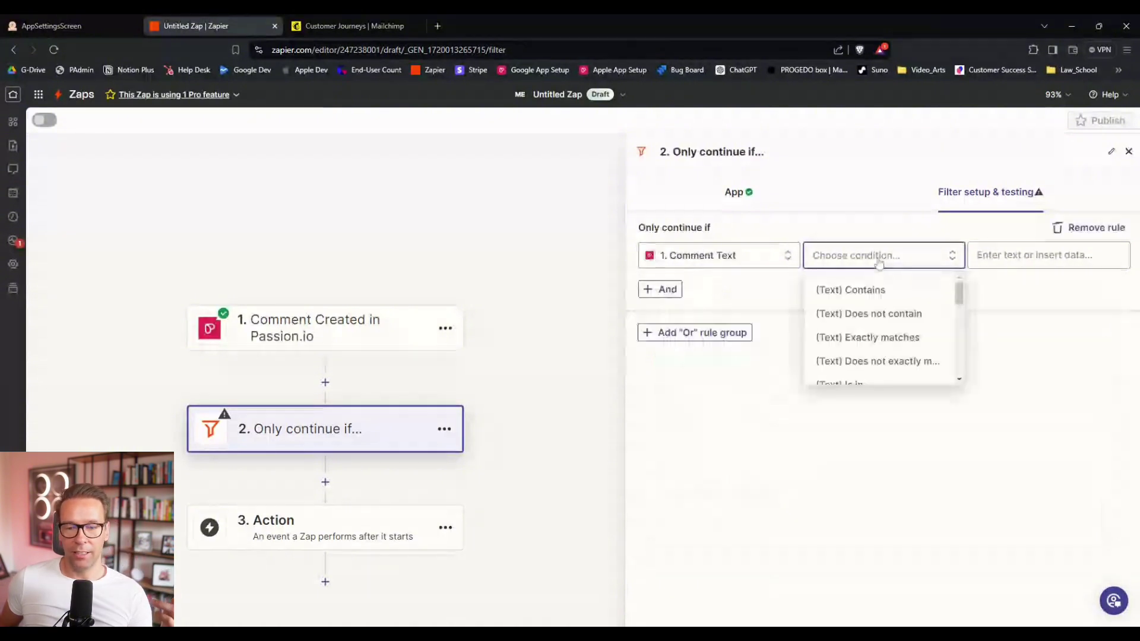
{"action": "left_click", "coordinate": [871, 301]}
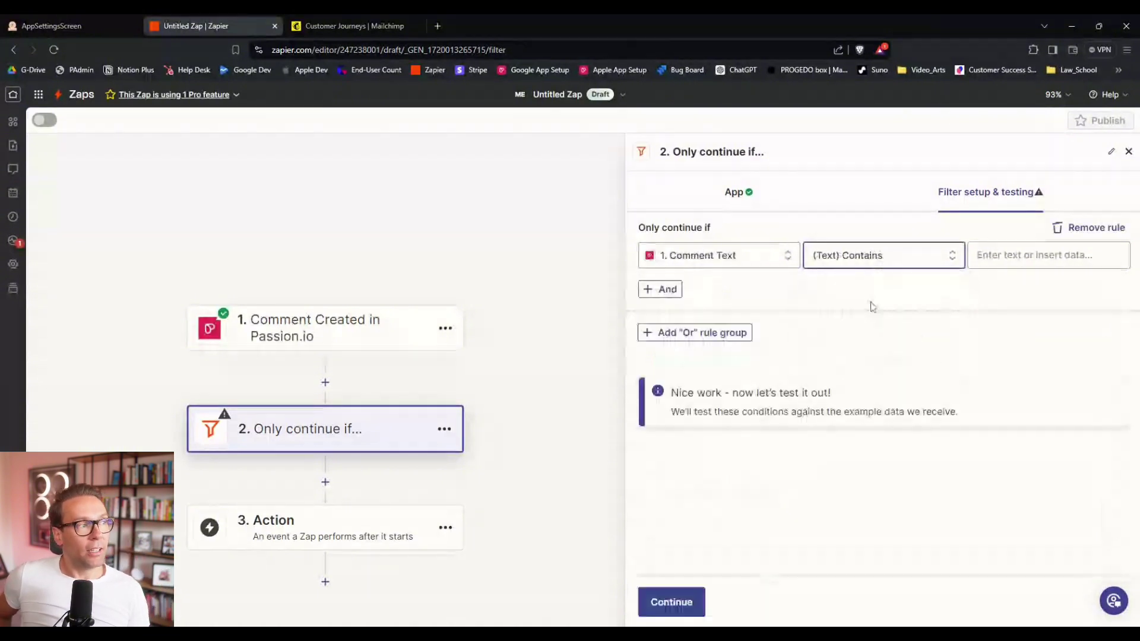
{"action": "left_click", "coordinate": [1021, 256]}
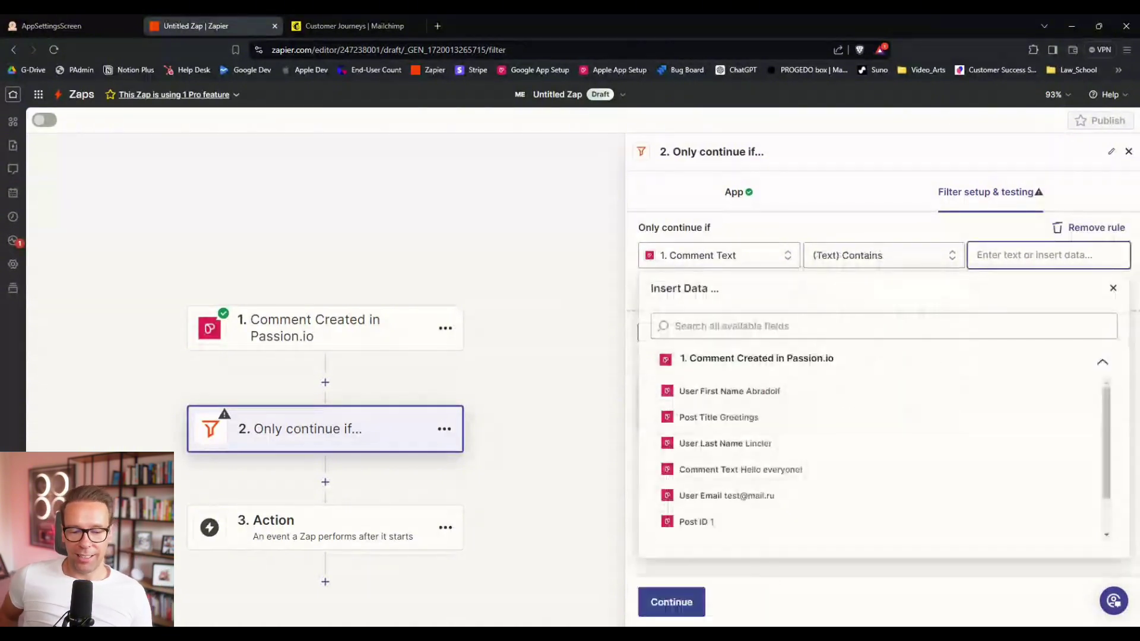
{"action": "type", "text": "#sp"}
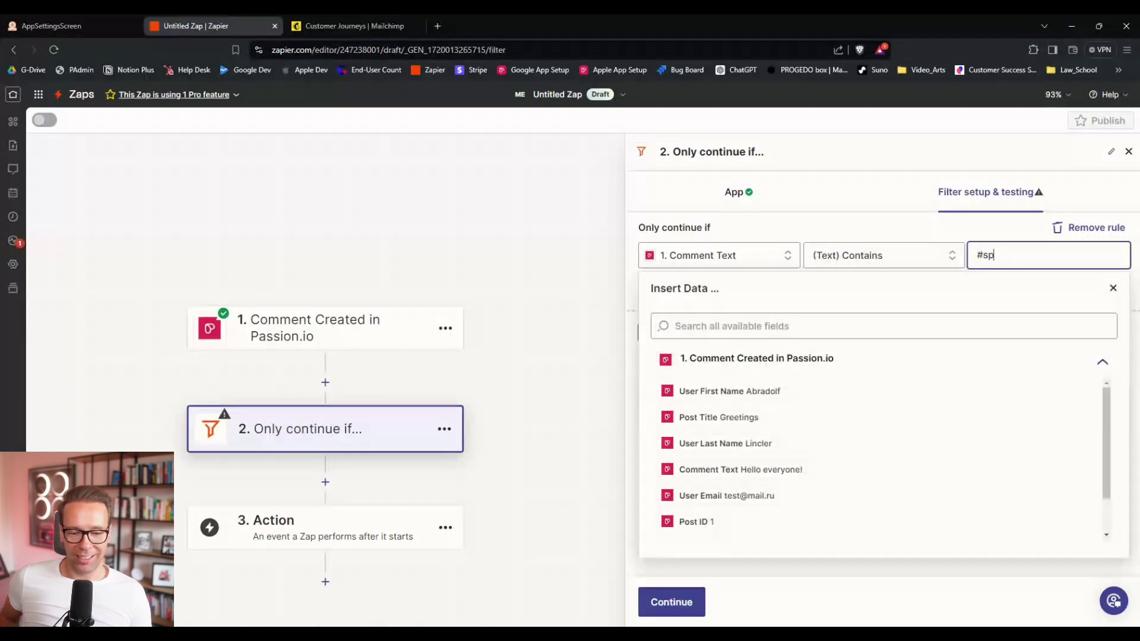
{"action": "type", "text": "ecial"}
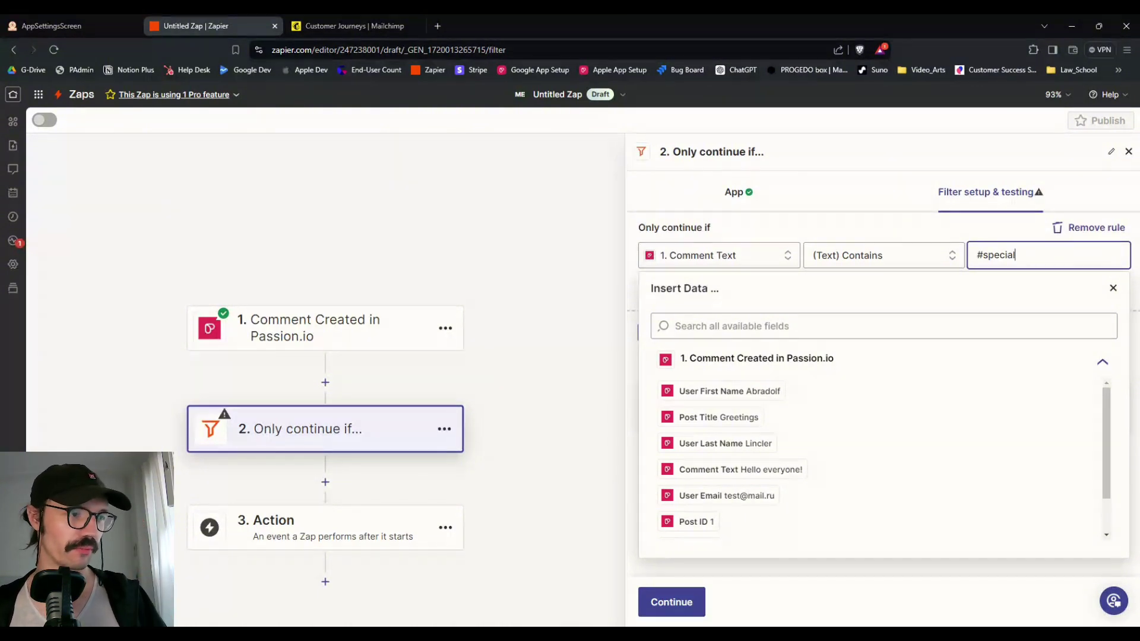
{"action": "left_click_drag", "start_coordinate": [1107, 228], "coordinate": [899, 234]}
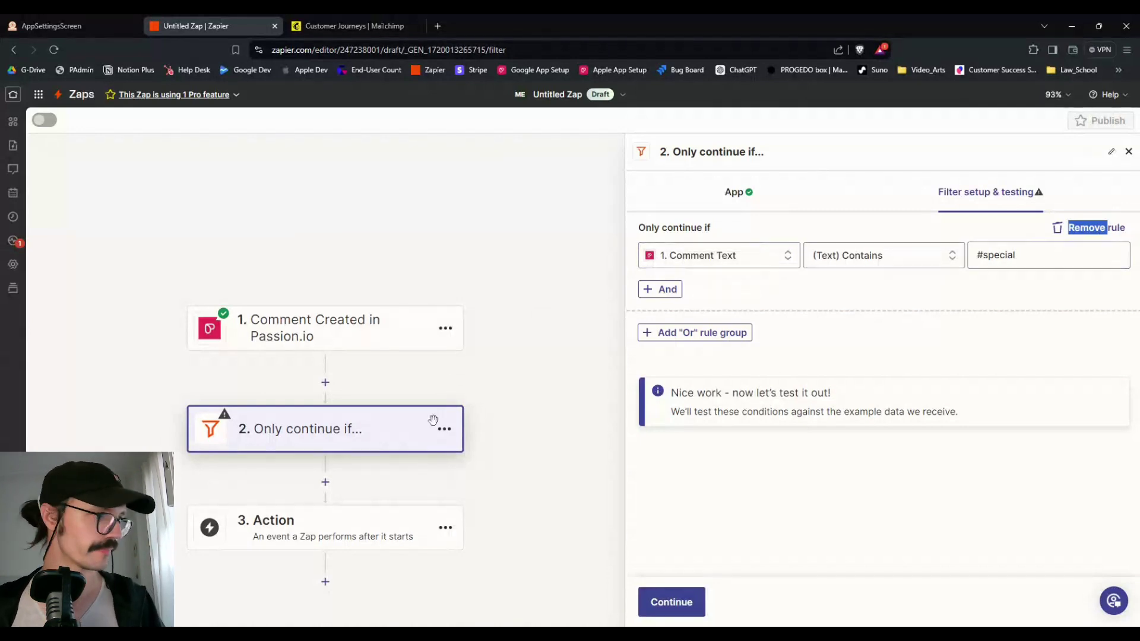
{"action": "left_click", "coordinate": [347, 534]}
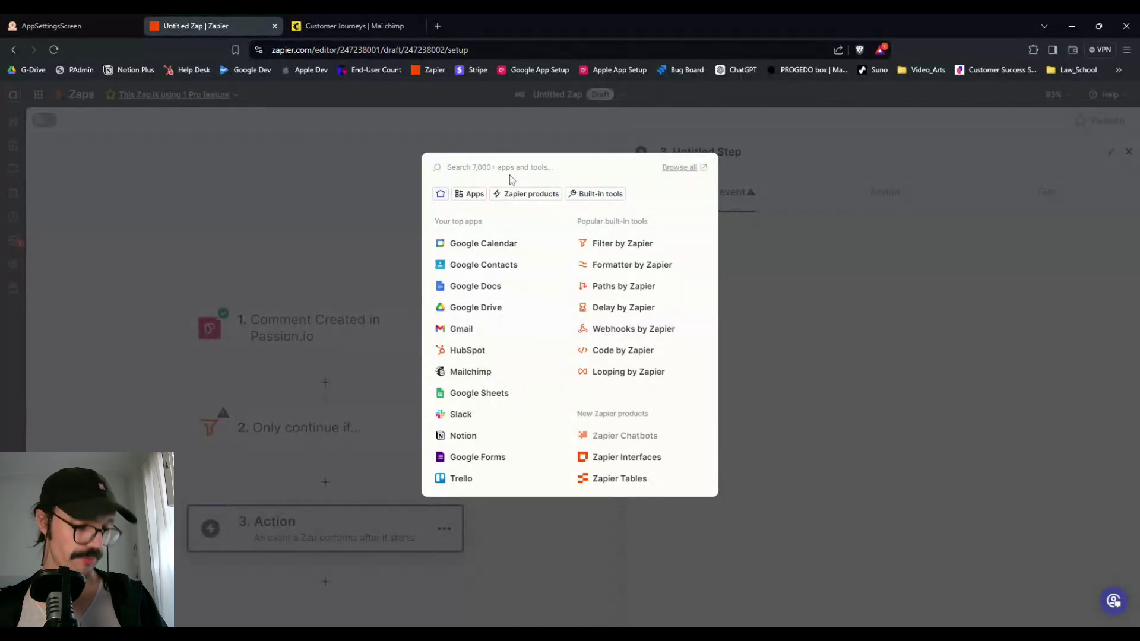
Set step 3 to Email by Zapier's Send Outbound Email, addressed to the trigger's User Email.
{"action": "type", "text": "email"}
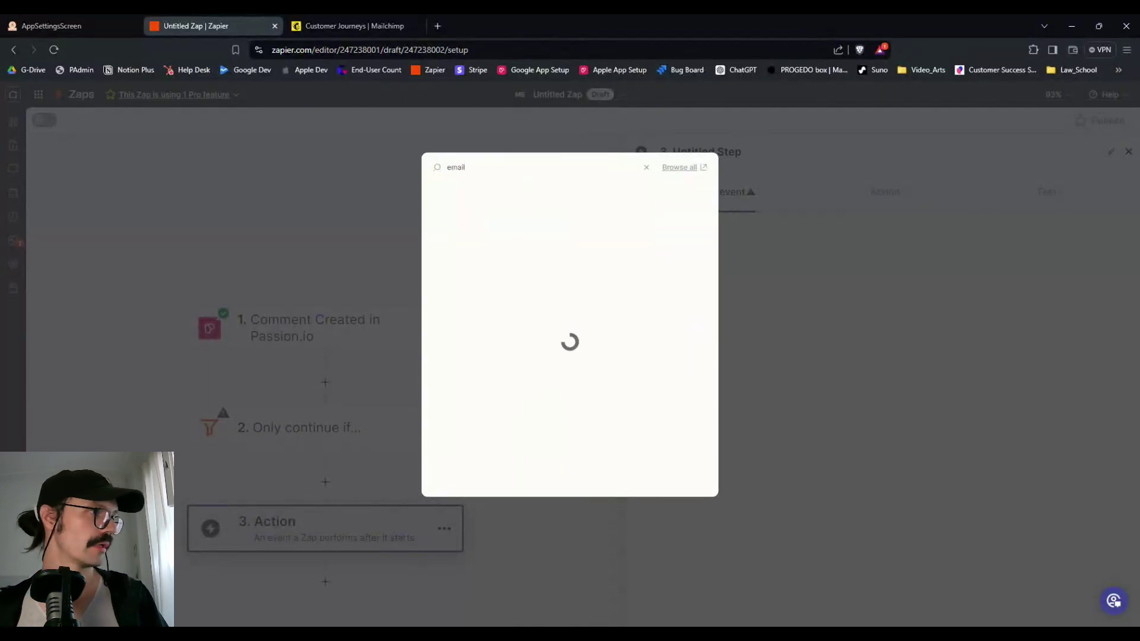
{"action": "left_click", "coordinate": [501, 201]}
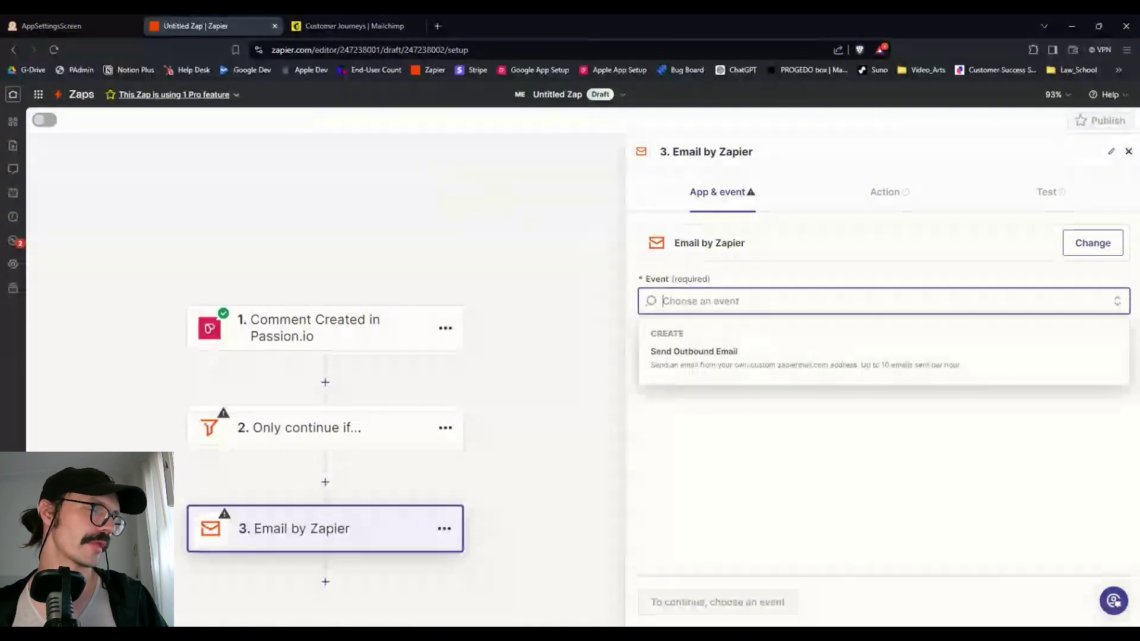
{"action": "left_click", "coordinate": [750, 351]}
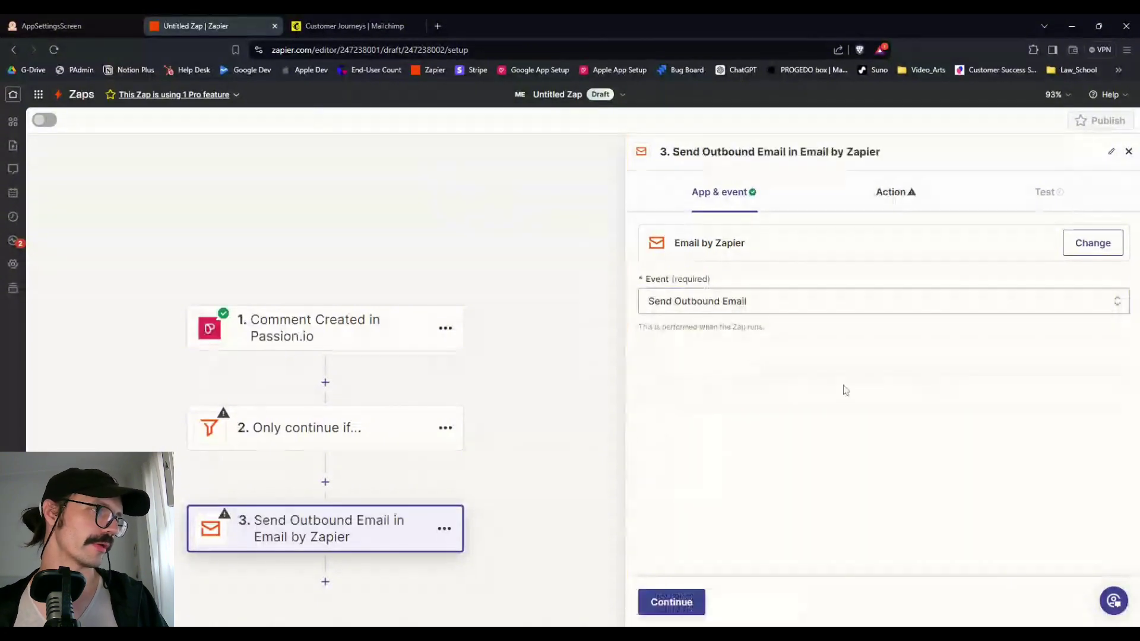
{"action": "left_click", "coordinate": [683, 602]}
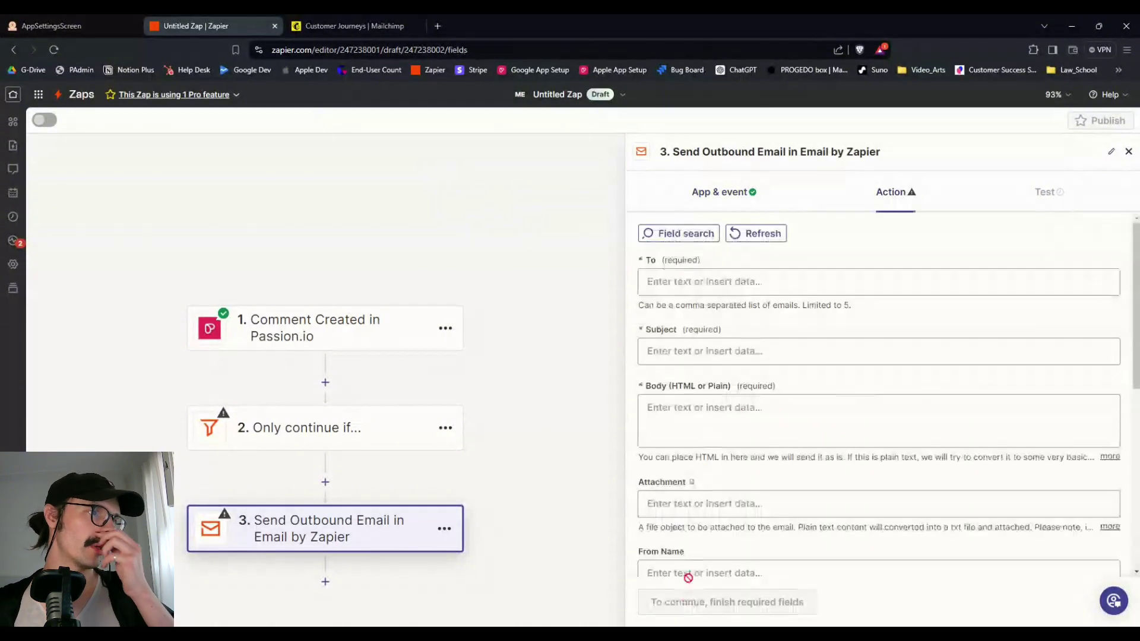
{"action": "left_click", "coordinate": [747, 385]}
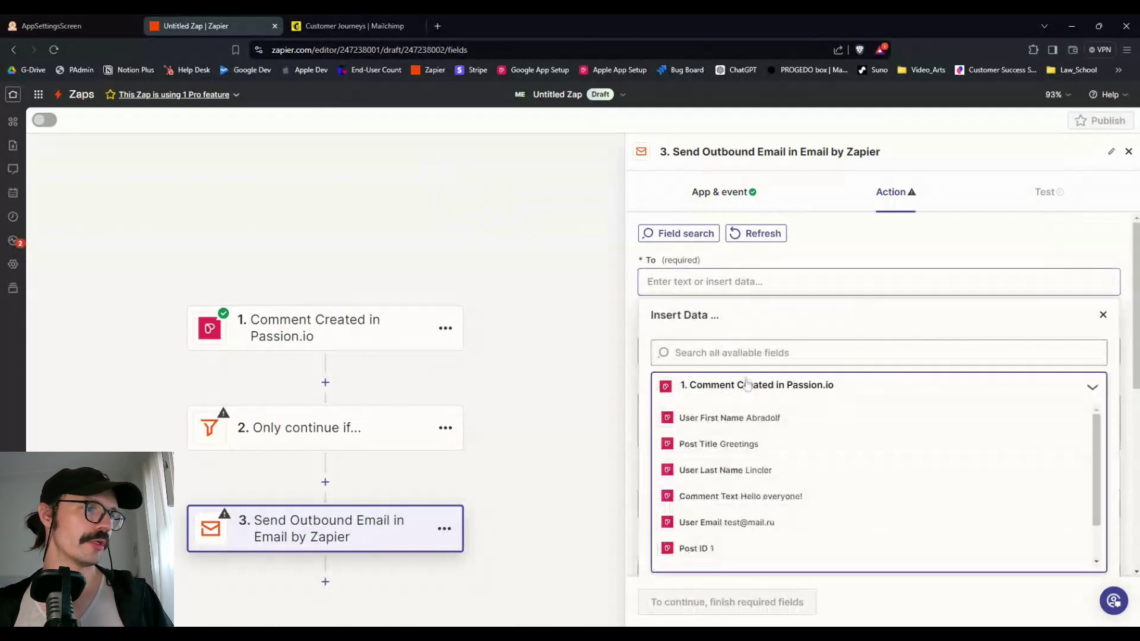
{"action": "left_click", "coordinate": [736, 522]}
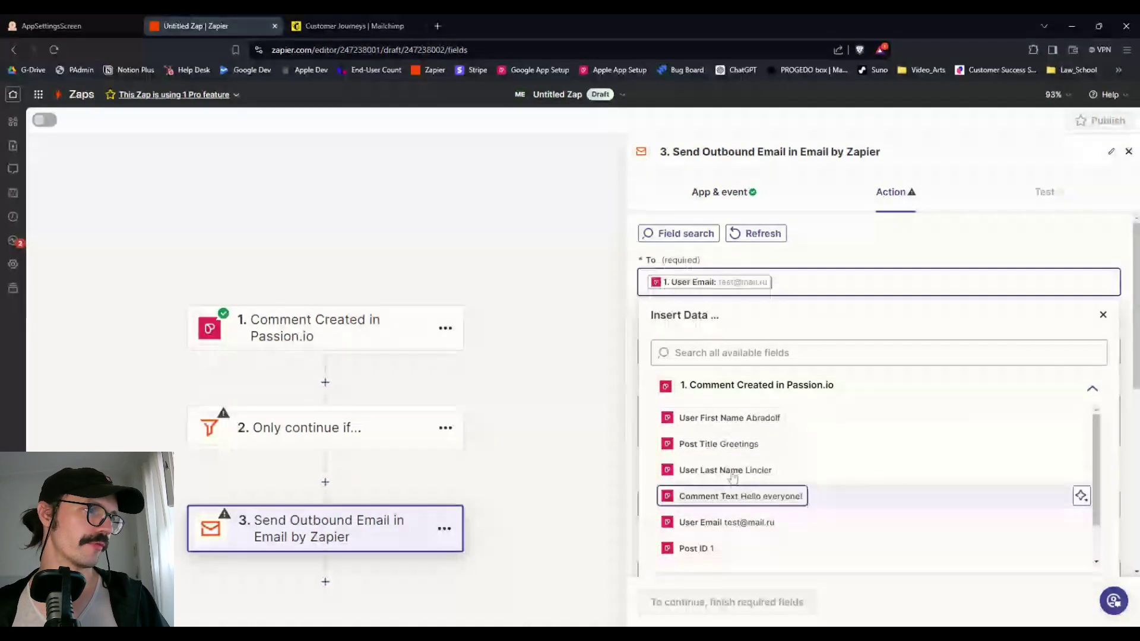
{"action": "left_click", "coordinate": [811, 258]}
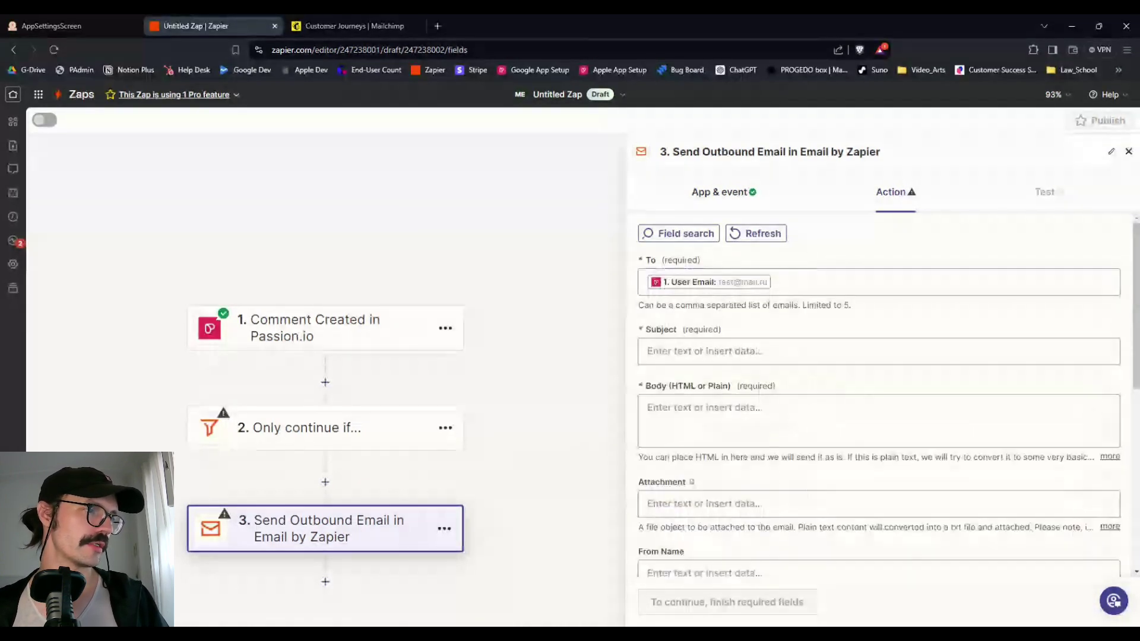
Look over the outbound email's attachment and body fields.
{"action": "scroll", "coordinate": [713, 438], "scroll_direction": "down", "scroll_amount": 2}
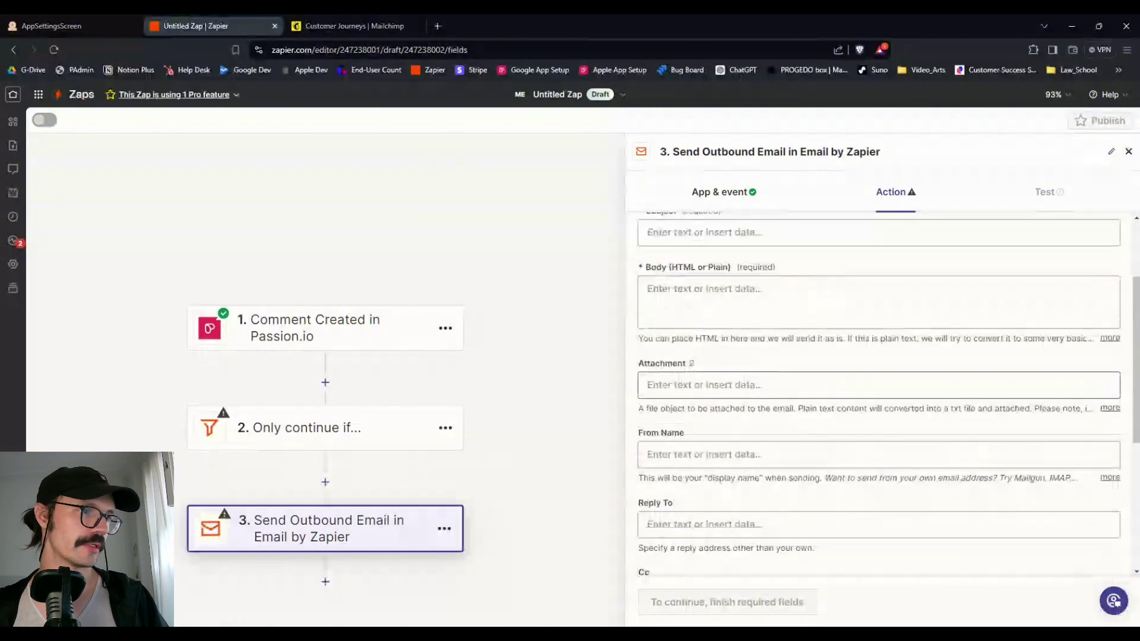
{"action": "left_click", "coordinate": [772, 385]}
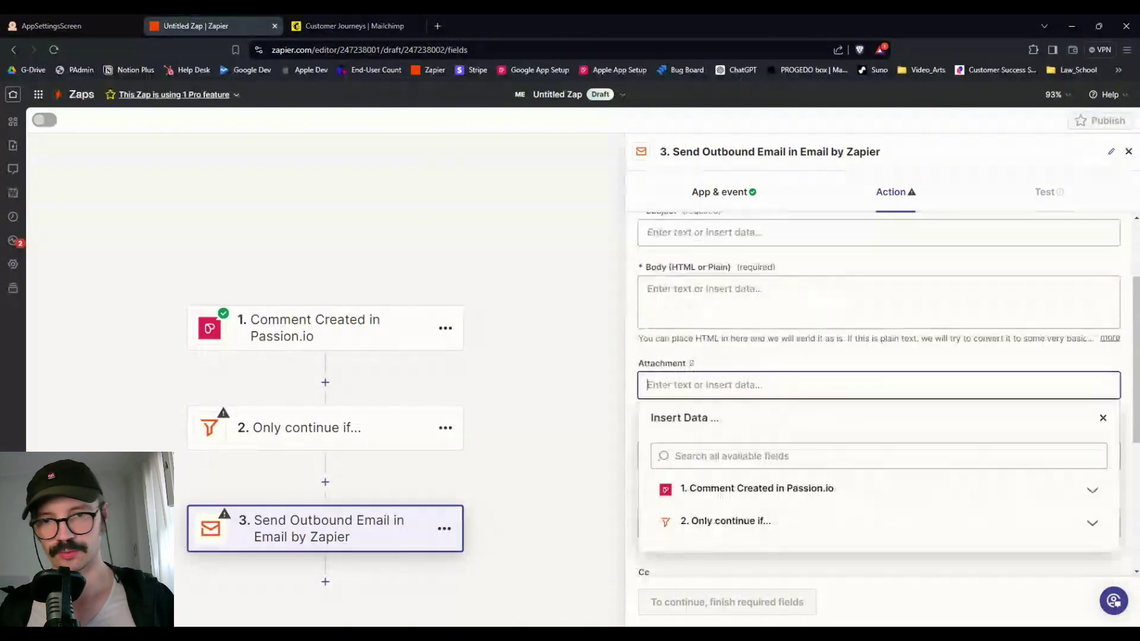
{"action": "key", "text": "Escape"}
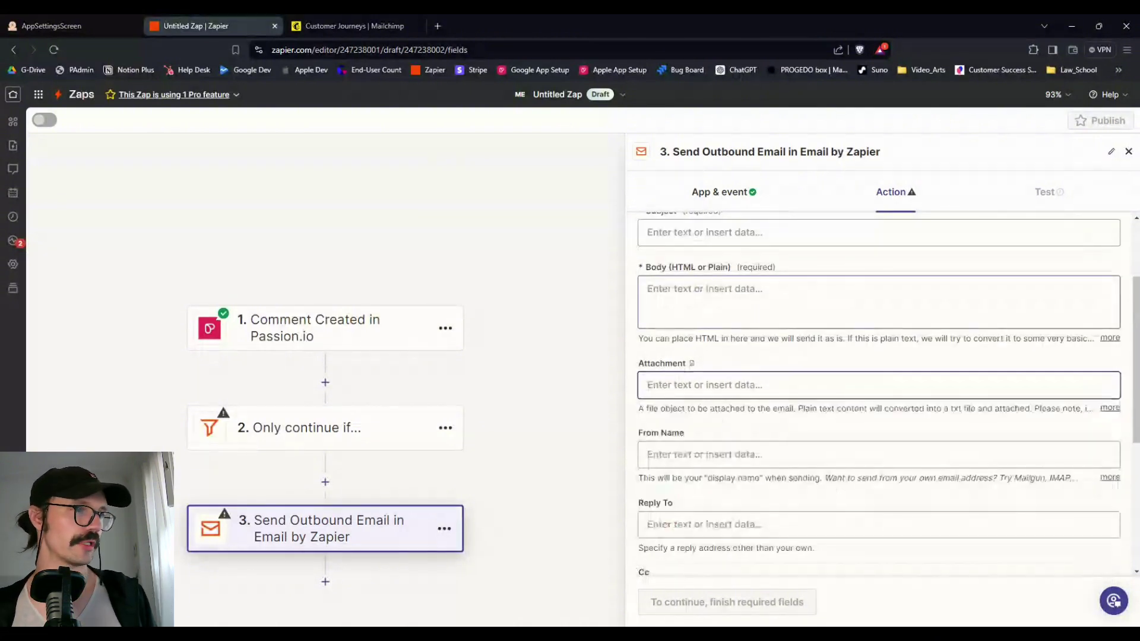
{"action": "left_click", "coordinate": [703, 279]}
{"action": "scroll", "coordinate": [704, 255], "scroll_direction": "up", "scroll_amount": 1}
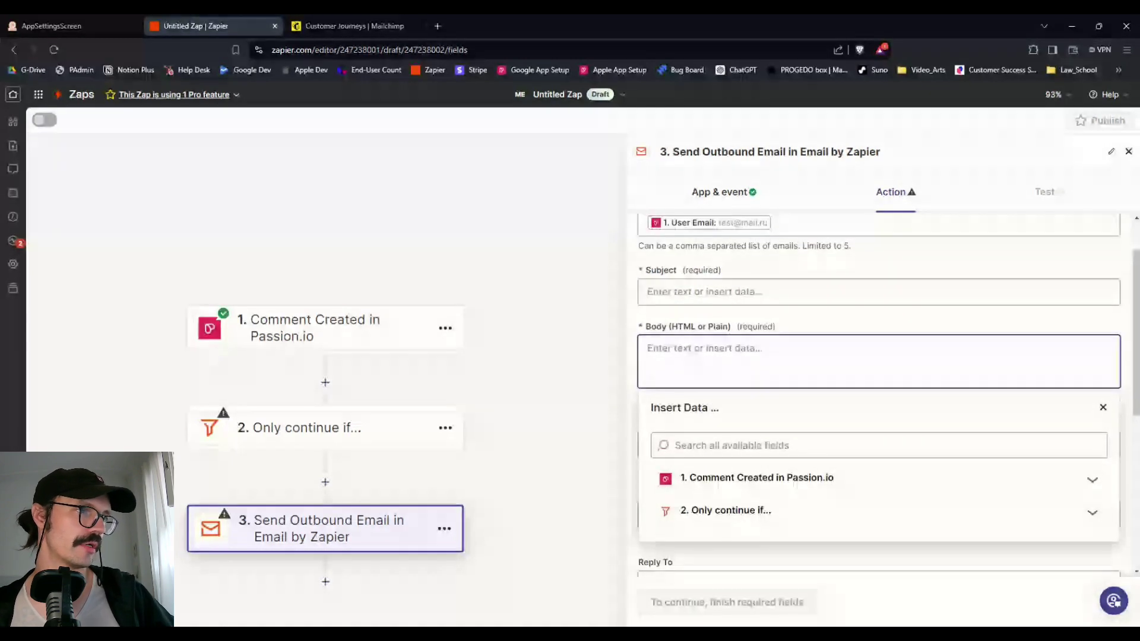
{"action": "scroll", "coordinate": [772, 415], "scroll_direction": "down", "scroll_amount": 4}
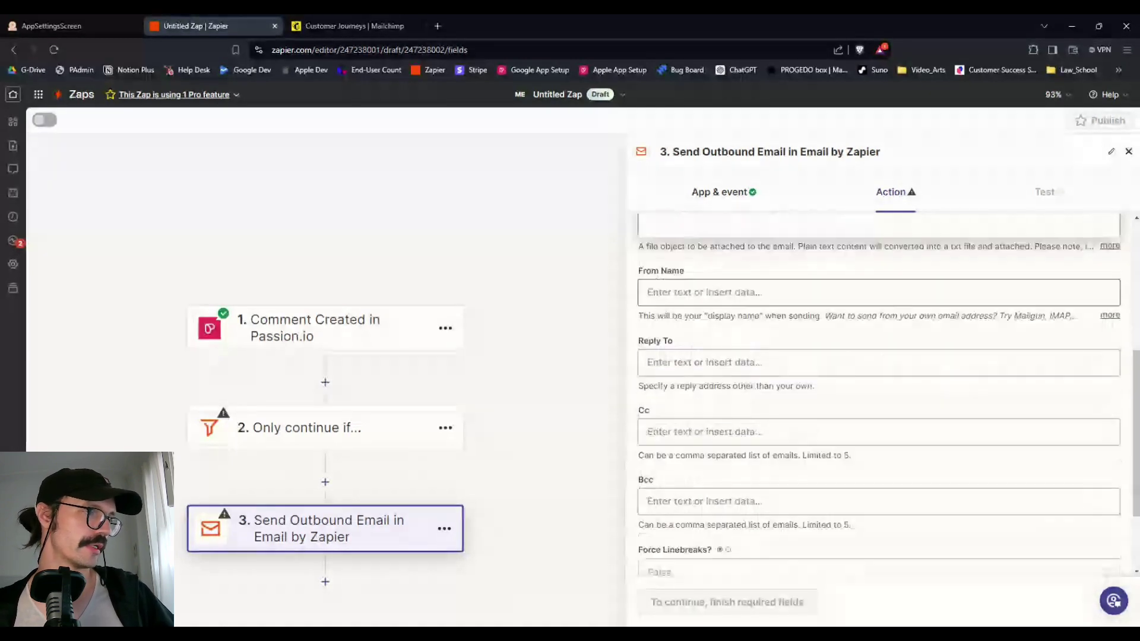
{"action": "scroll", "coordinate": [743, 347], "scroll_direction": "down", "scroll_amount": 2}
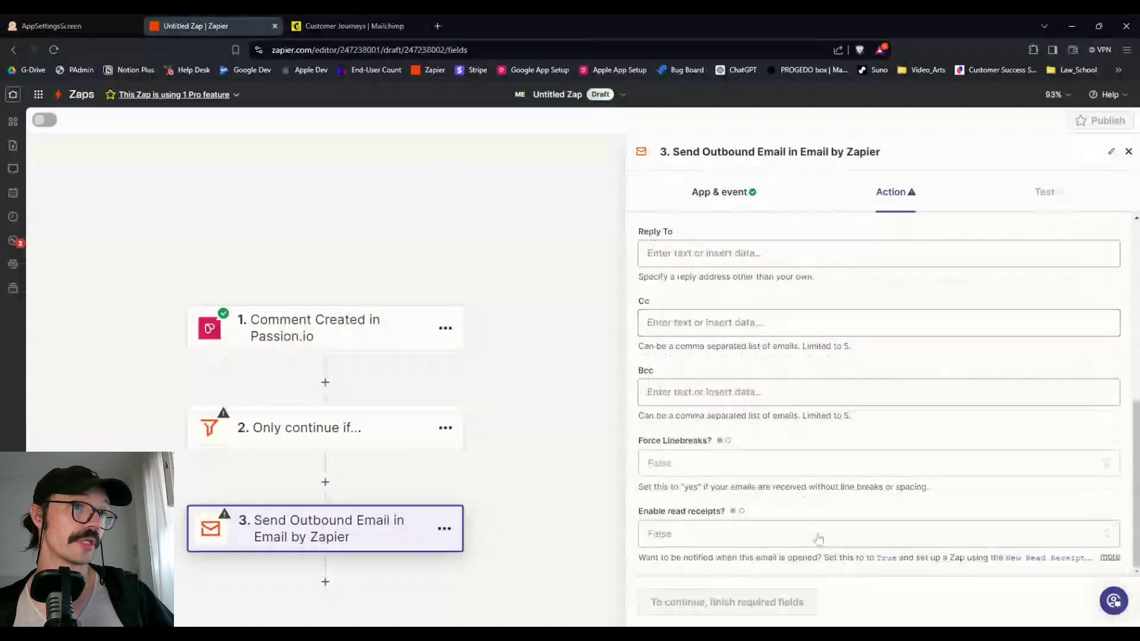
{"action": "scroll", "coordinate": [537, 472], "scroll_direction": "up", "scroll_amount": 5}
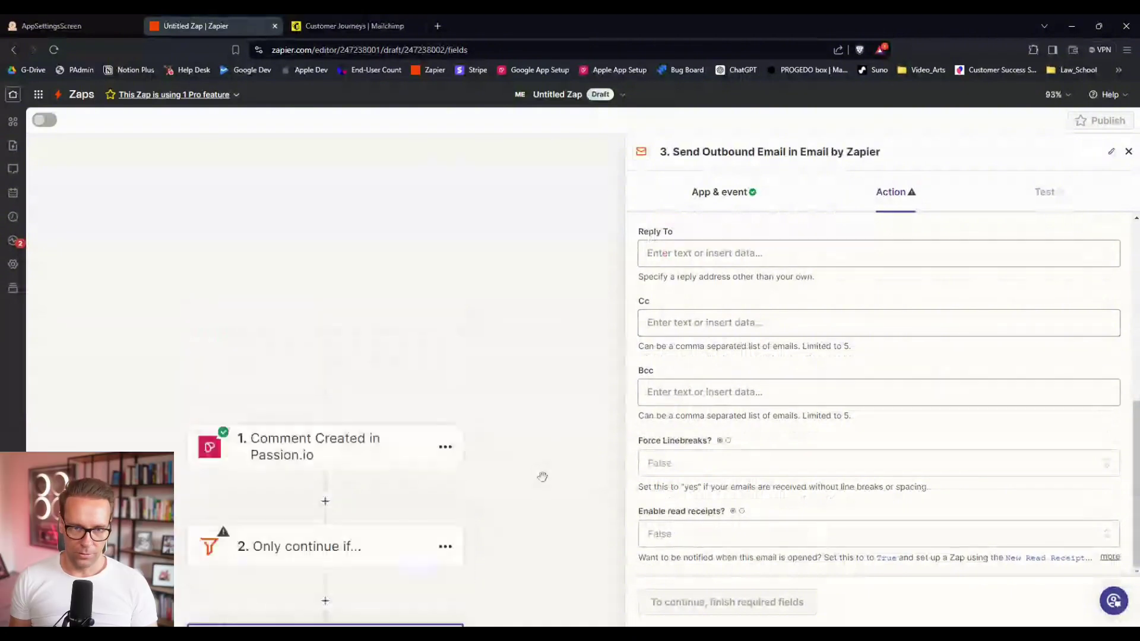